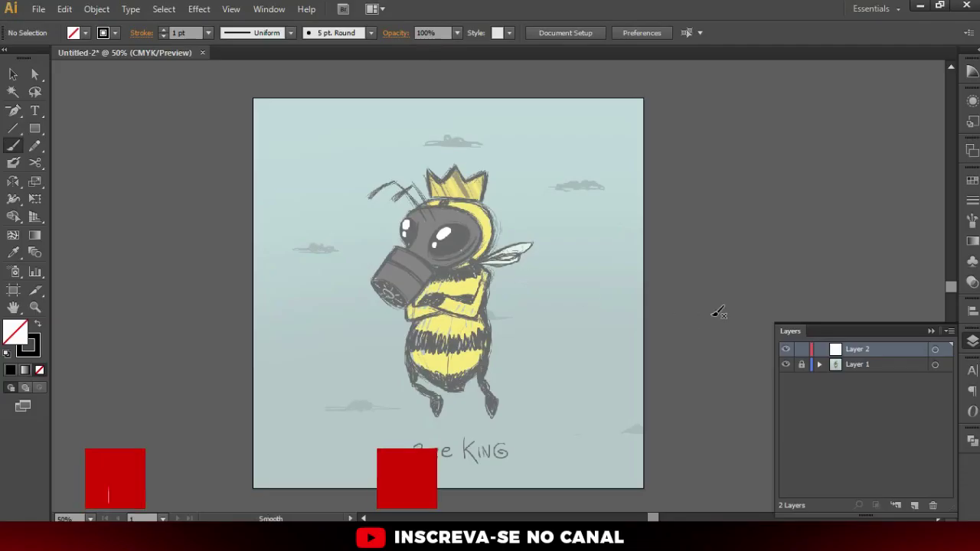
Unlock Layer 1 and restore the bee sketch to 100% opacity
{"action": "left_click", "coordinate": [802, 365]}
{"action": "left_click", "coordinate": [390, 218]}
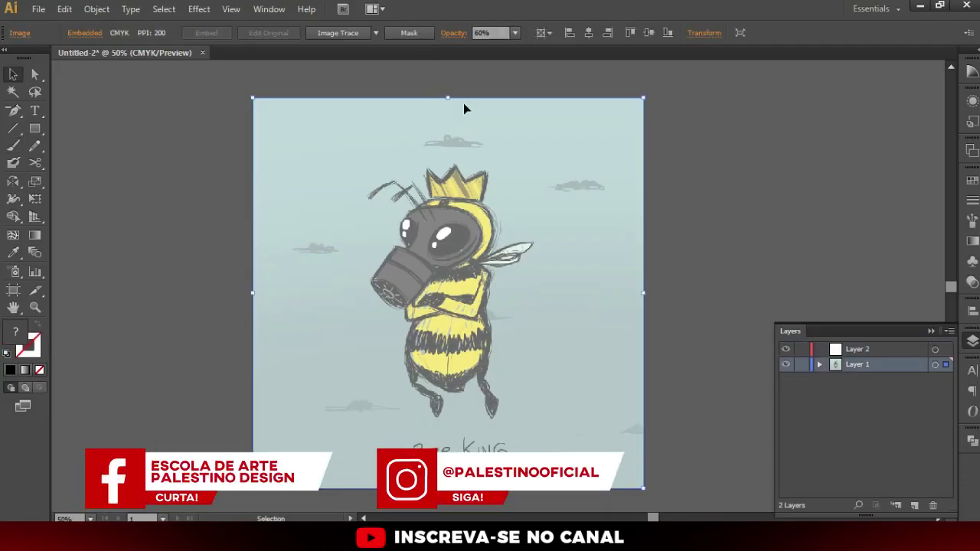
{"action": "left_click", "coordinate": [515, 33]}
{"action": "left_click", "coordinate": [535, 203]}
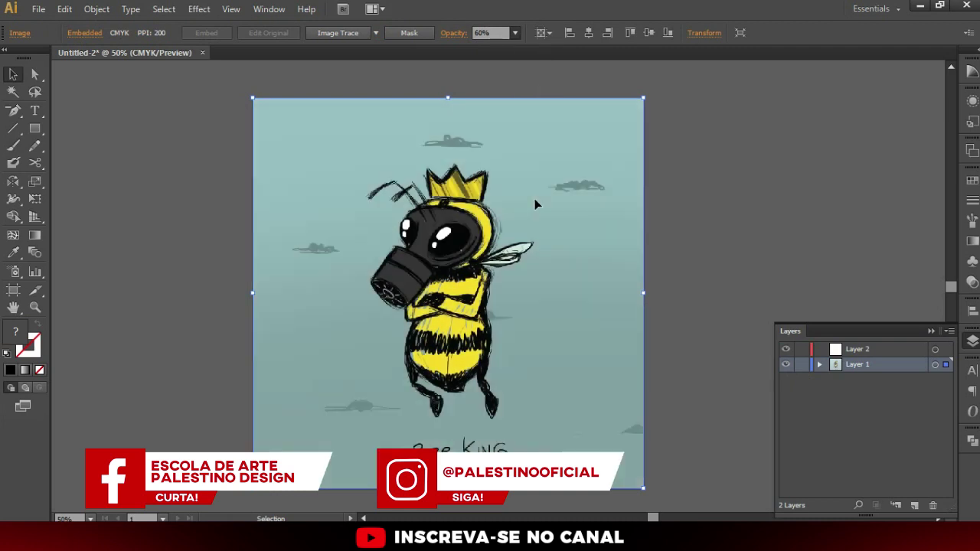
{"action": "left_click", "coordinate": [233, 200]}
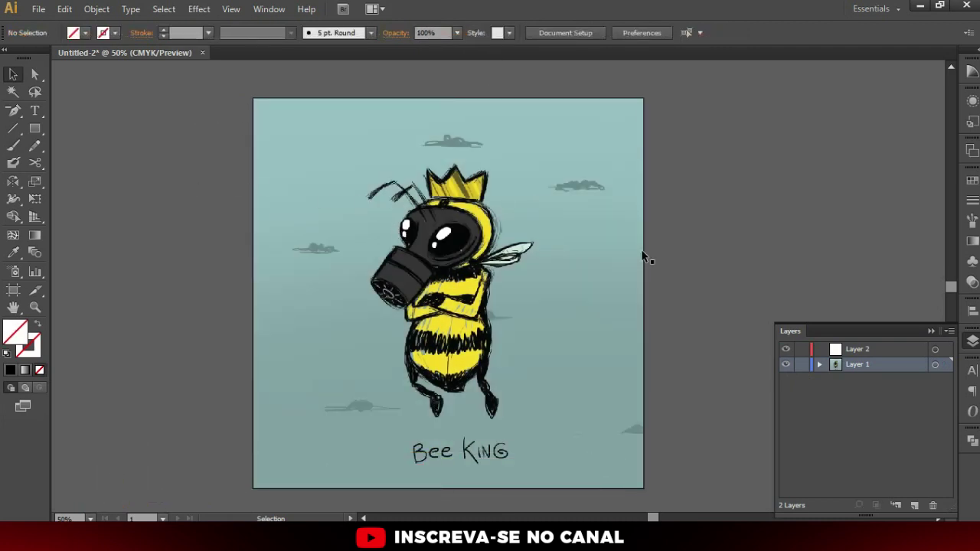
Scroll around to review the sketch, then bring up the File menu
{"action": "scroll", "coordinate": [468, 299], "scroll_direction": "up", "scroll_amount": 1}
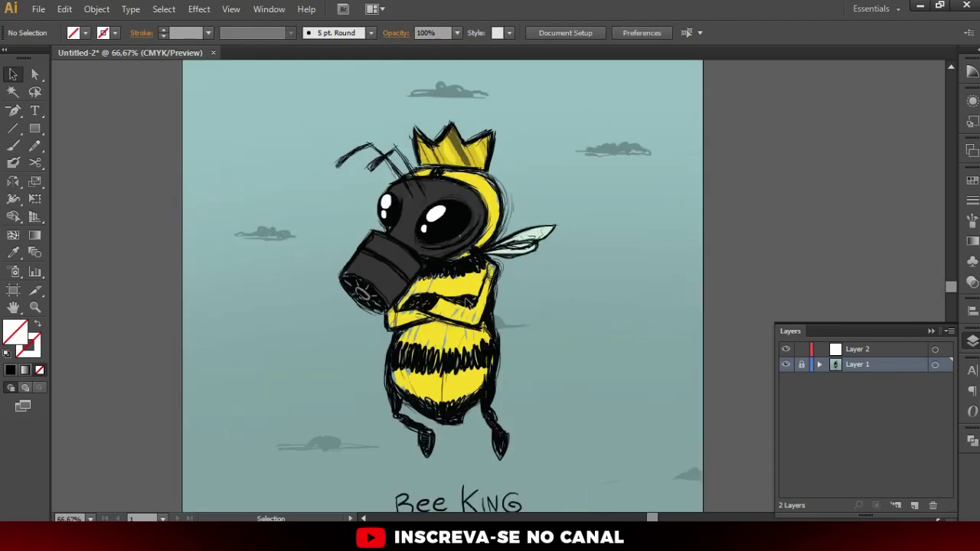
{"action": "scroll", "coordinate": [432, 337], "scroll_direction": "down", "scroll_amount": 1}
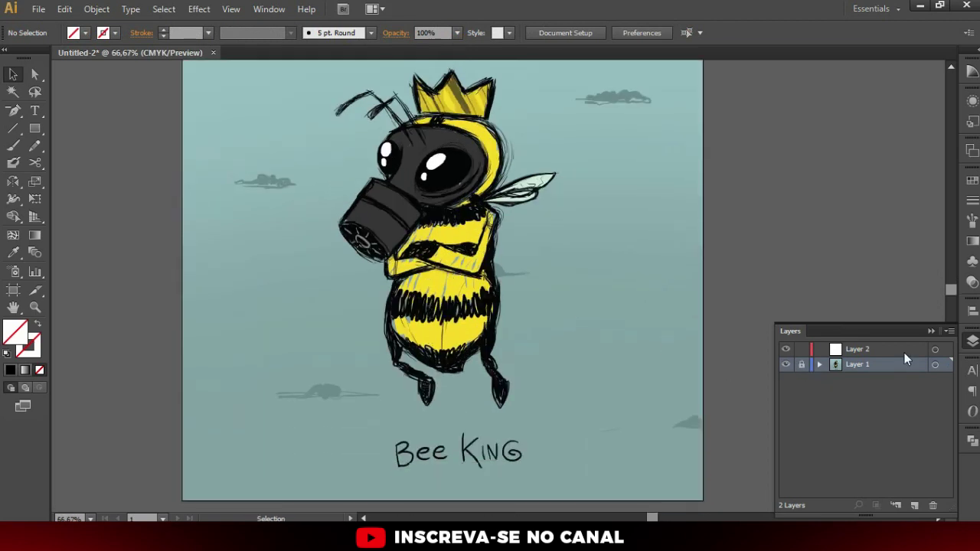
{"action": "scroll", "coordinate": [182, 188], "scroll_direction": "up", "scroll_amount": 2}
{"action": "scroll", "coordinate": [266, 243], "scroll_direction": "up", "scroll_amount": 3}
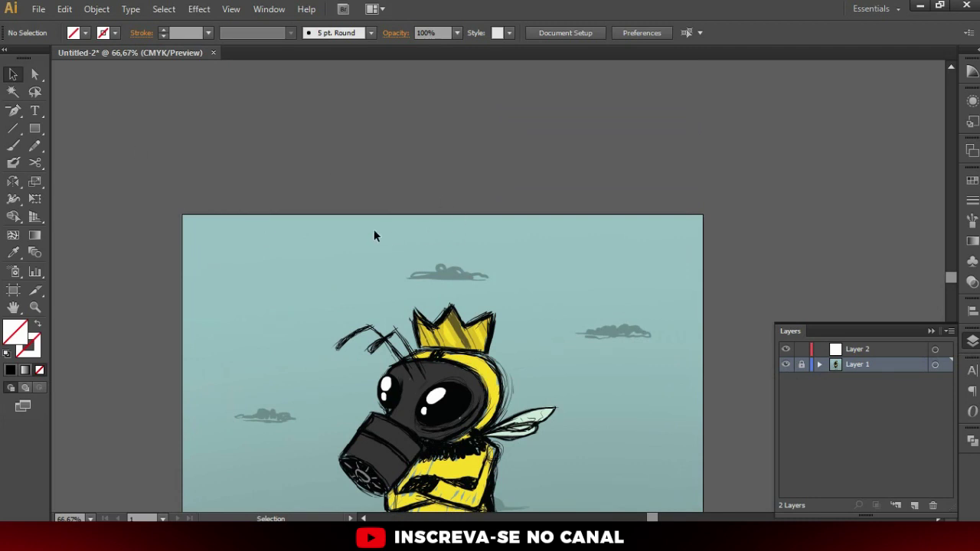
{"action": "scroll", "coordinate": [388, 238], "scroll_direction": "down", "scroll_amount": 2}
{"action": "left_click", "coordinate": [38, 8]}
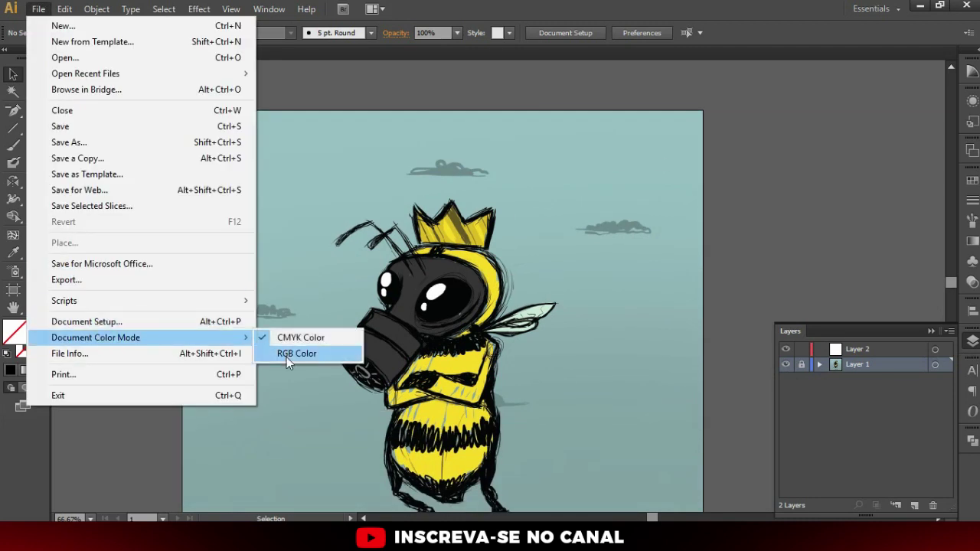
Switch the document to RGB color and fade the bee sketch to 60% opacity
{"action": "left_click", "coordinate": [286, 357]}
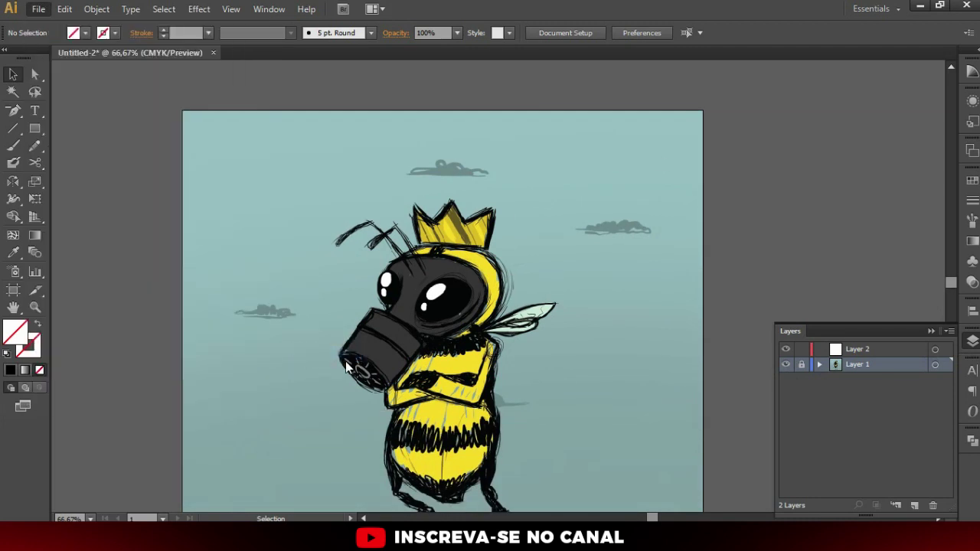
{"action": "left_click", "coordinate": [609, 291]}
{"action": "left_click_drag", "start_coordinate": [136, 119], "coordinate": [626, 396]}
{"action": "left_click", "coordinate": [509, 34]}
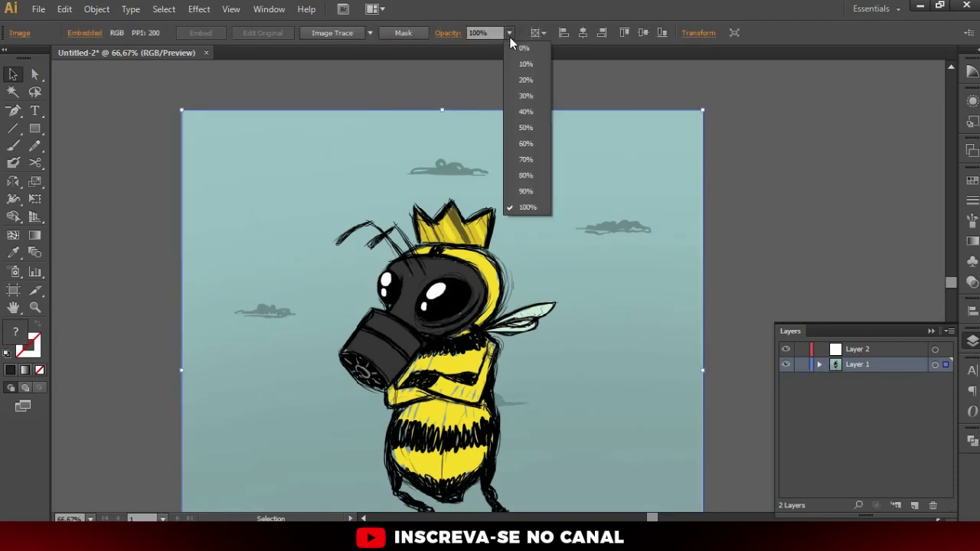
{"action": "left_click", "coordinate": [531, 147]}
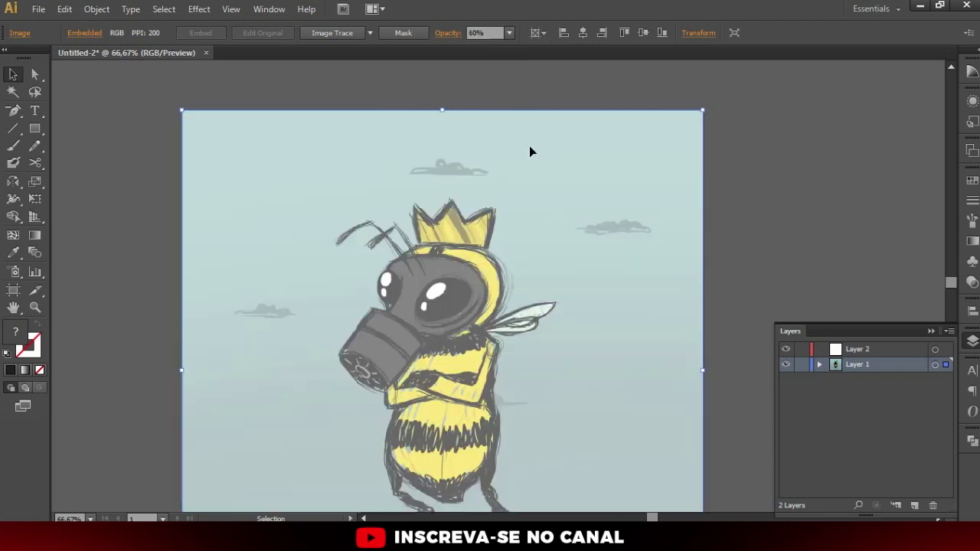
Lock Layer 1, delete the old Layer 2 and add a fresh empty layer
{"action": "left_click", "coordinate": [801, 366]}
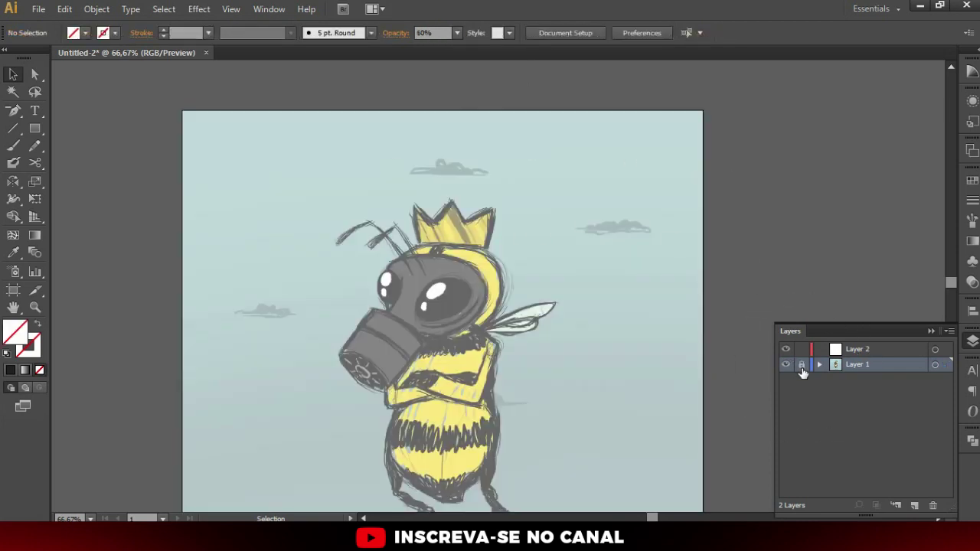
{"action": "left_click", "coordinate": [864, 352]}
{"action": "left_click", "coordinate": [934, 505]}
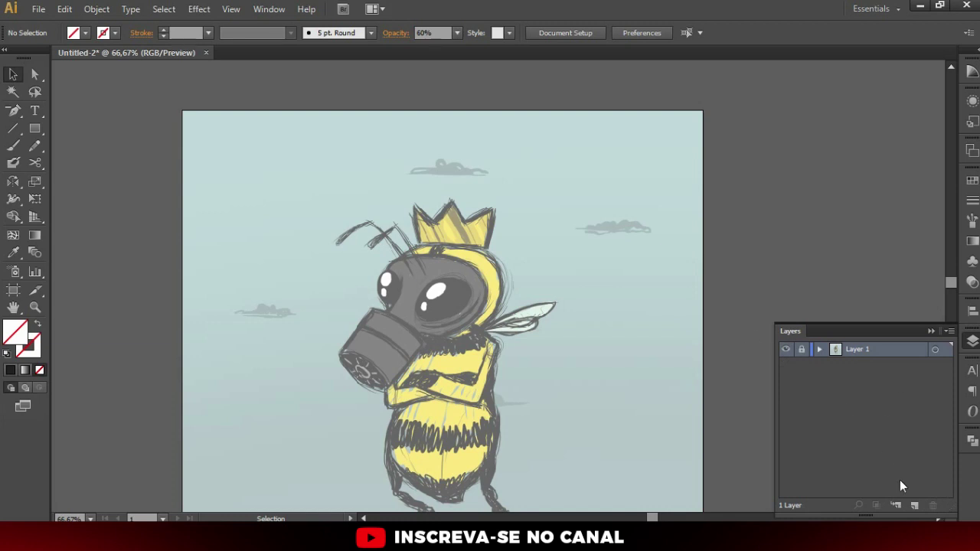
{"action": "left_click", "coordinate": [917, 507]}
Draw a Pen curve along the edge of the smaller eye lens
{"action": "key", "text": "p"}
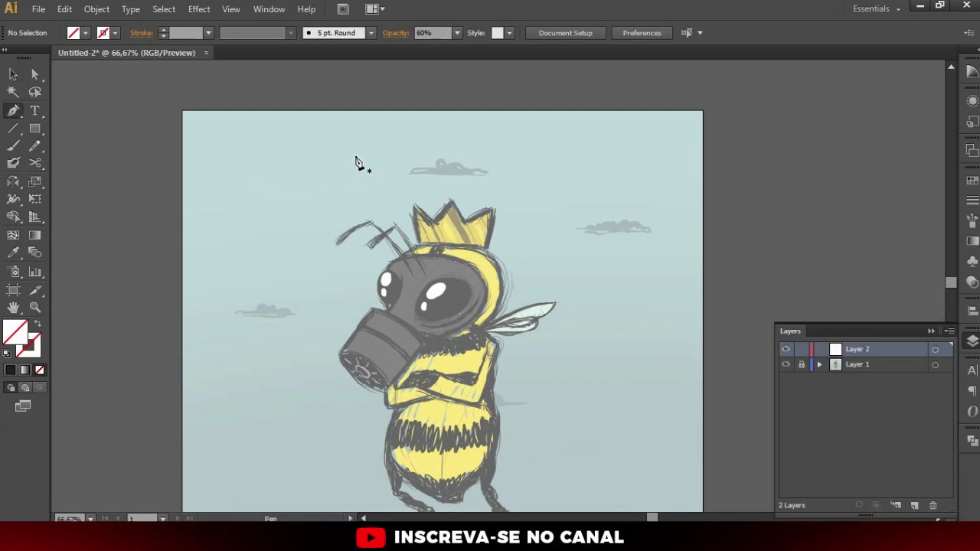
{"action": "scroll", "coordinate": [405, 334], "scroll_direction": "up", "scroll_amount": 1}
{"action": "scroll", "coordinate": [387, 257], "scroll_direction": "up", "scroll_amount": 1}
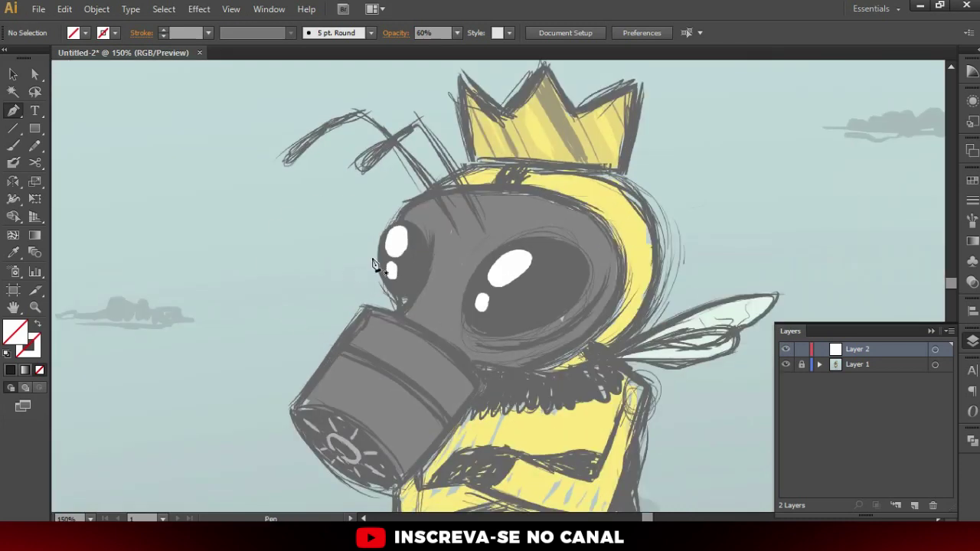
{"action": "scroll", "coordinate": [416, 256], "scroll_direction": "up", "scroll_amount": 1}
{"action": "left_click", "coordinate": [17, 111]}
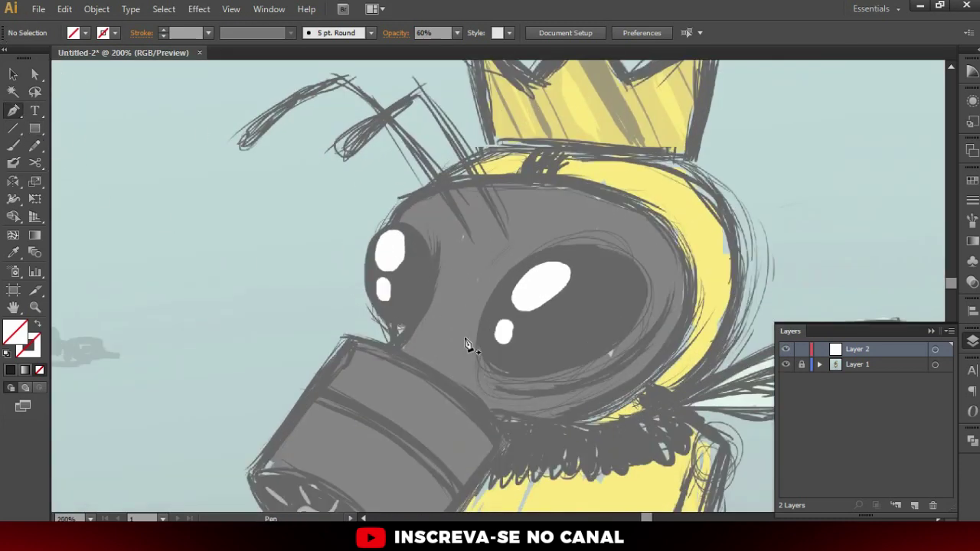
{"action": "scroll", "coordinate": [389, 353], "scroll_direction": "up", "scroll_amount": 1}
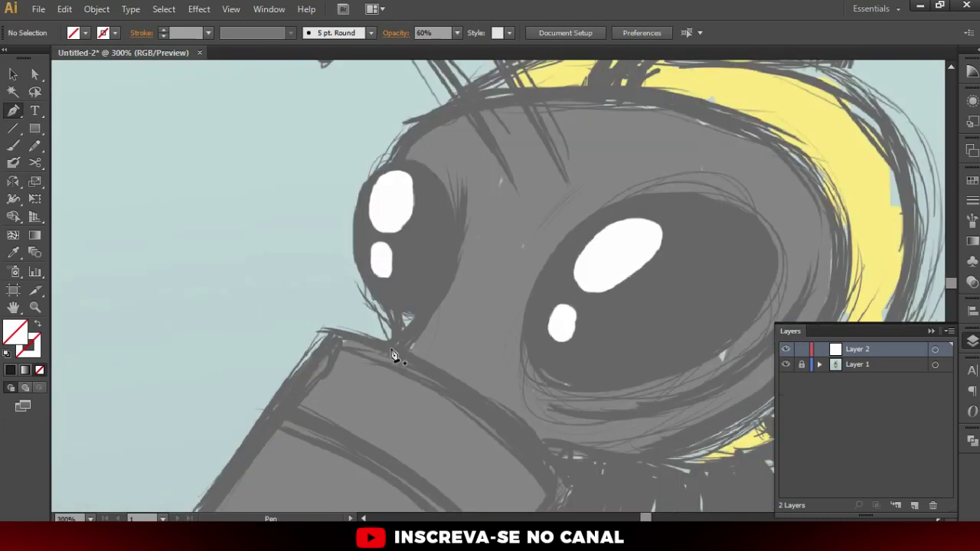
{"action": "left_click", "coordinate": [392, 351]}
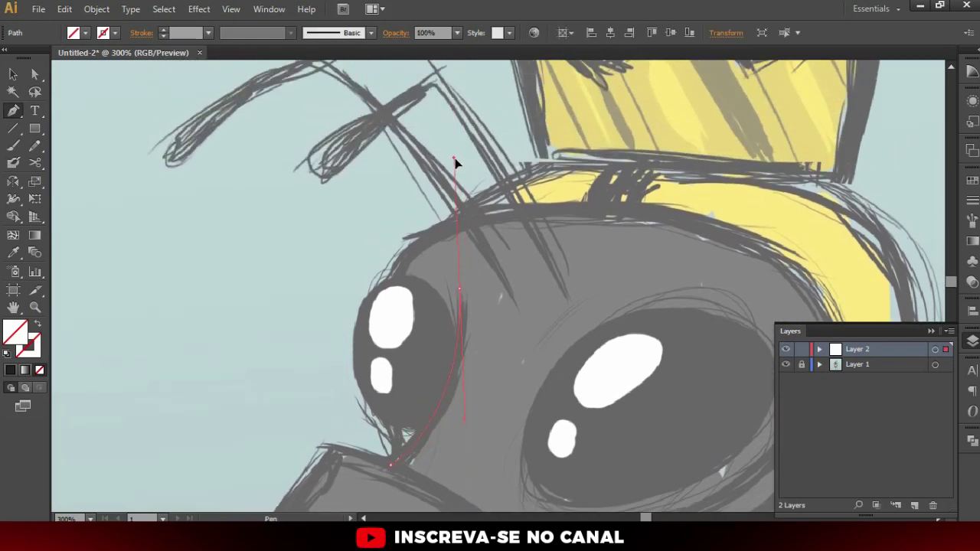
{"action": "left_click_drag", "start_coordinate": [469, 134], "coordinate": [455, 163]}
Give the curve no fill and a black #000000 stroke
{"action": "key", "text": "c"}
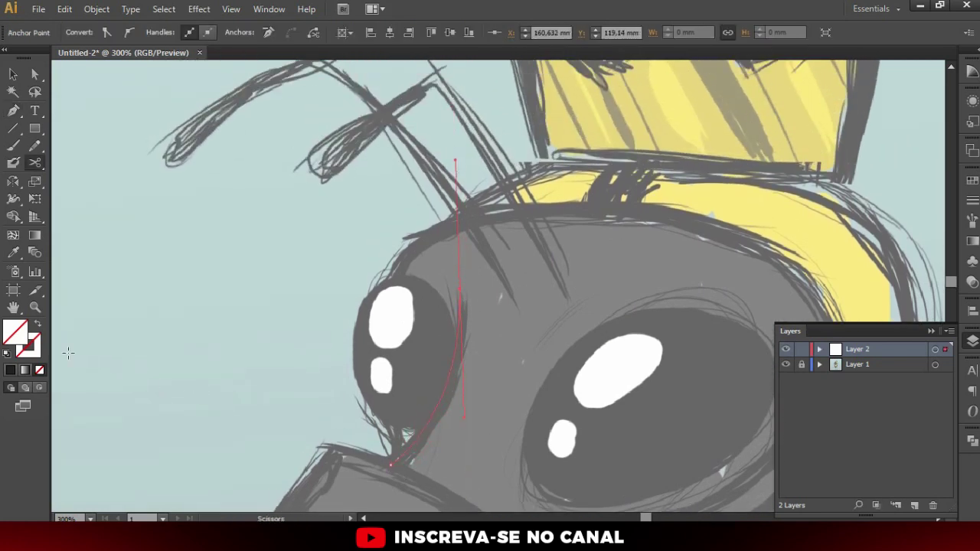
{"action": "key", "text": "d"}
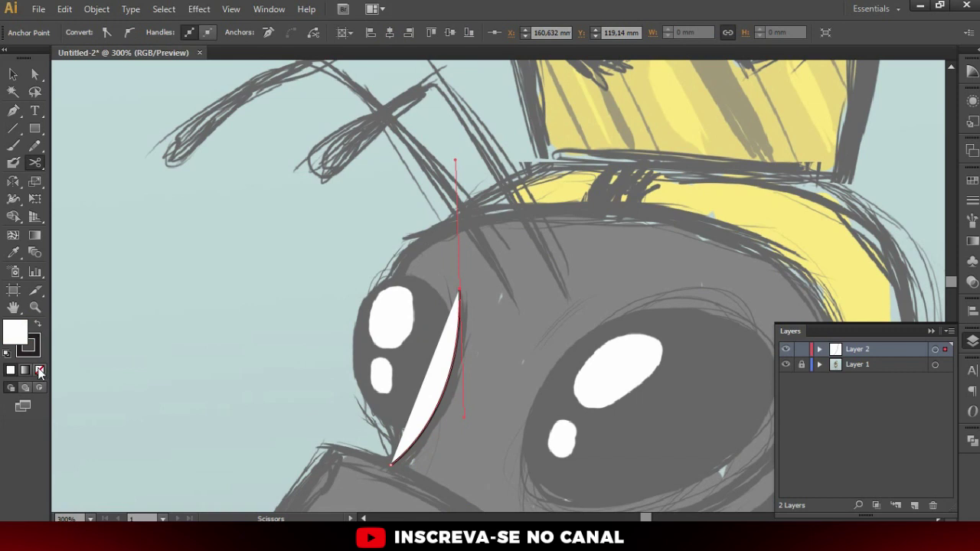
{"action": "left_click", "coordinate": [40, 372]}
{"action": "key", "text": "v"}
{"action": "key", "text": "a"}
{"action": "left_click", "coordinate": [38, 348]}
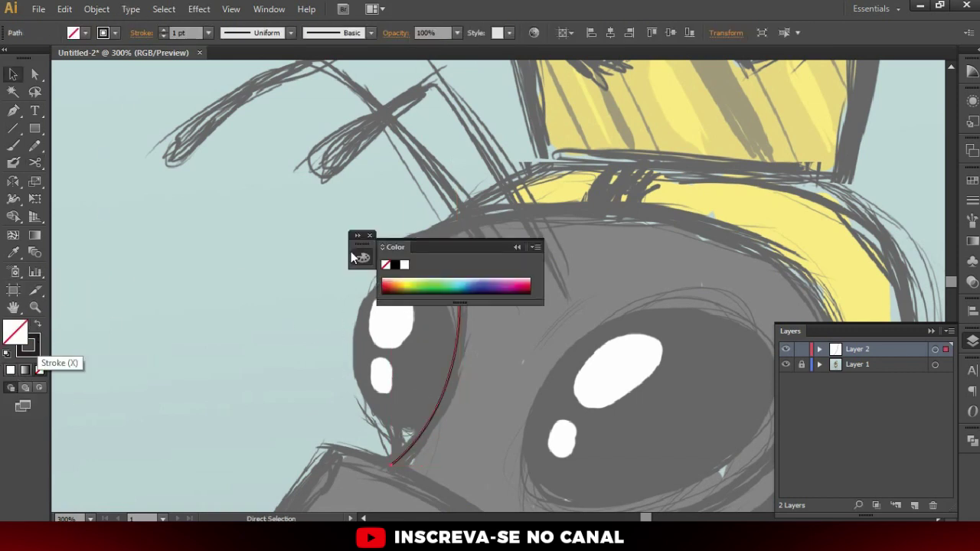
{"action": "double_click", "coordinate": [393, 265]}
{"action": "type", "text": "000000"}
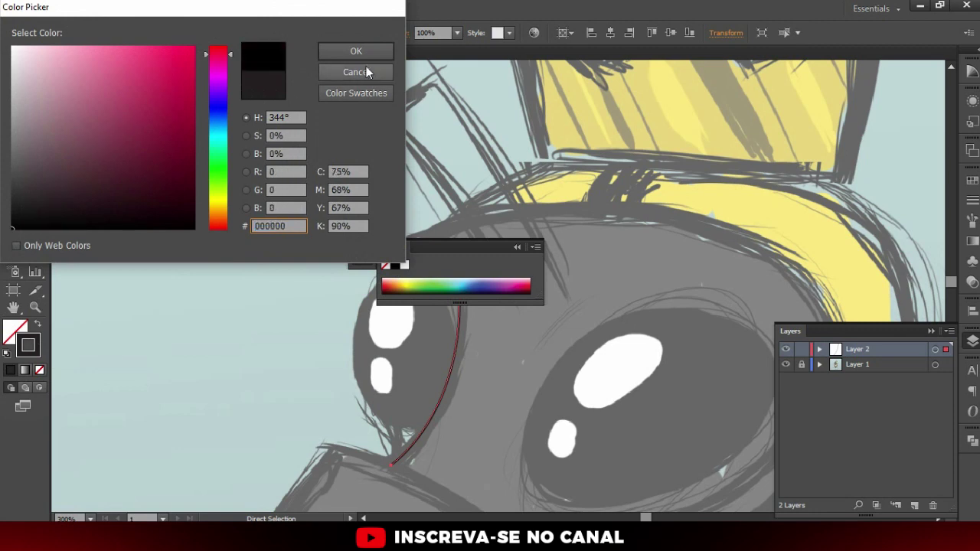
{"action": "left_click", "coordinate": [357, 50]}
{"action": "key", "text": "v"}
{"action": "left_click", "coordinate": [396, 218]}
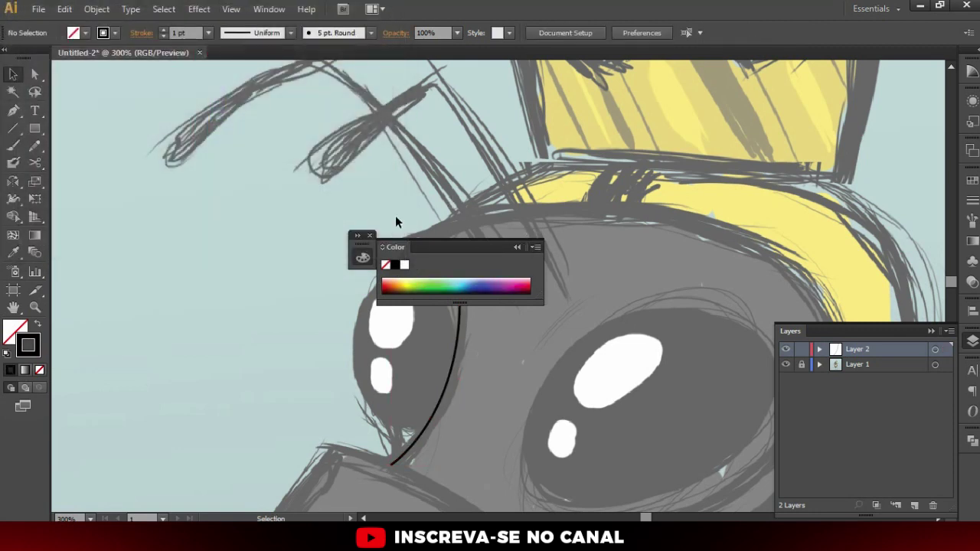
{"action": "left_click", "coordinate": [369, 238]}
Set the curve's stroke weight to 4 pt
{"action": "left_click_drag", "start_coordinate": [398, 287], "coordinate": [459, 348]}
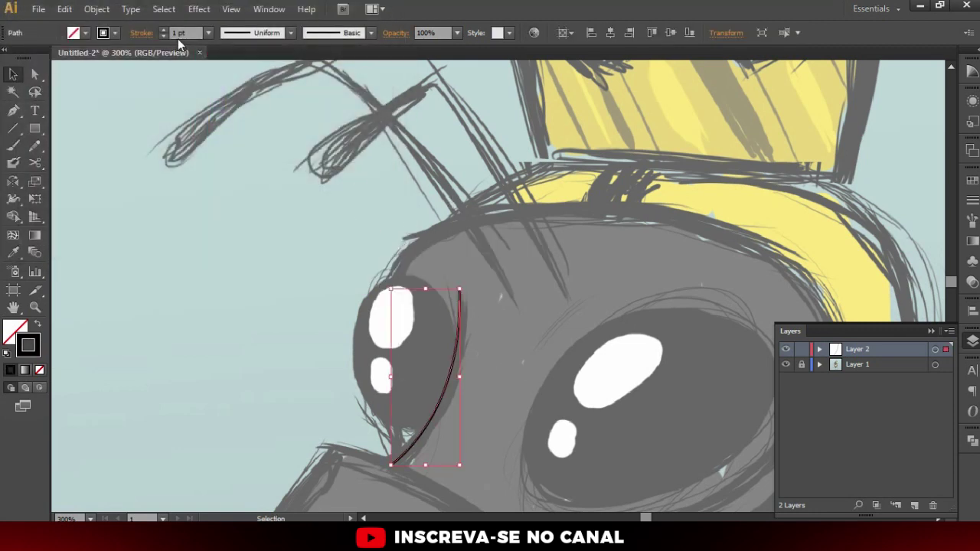
{"action": "left_click", "coordinate": [193, 33]}
{"action": "type", "text": "4"}
{"action": "key", "text": "Return"}
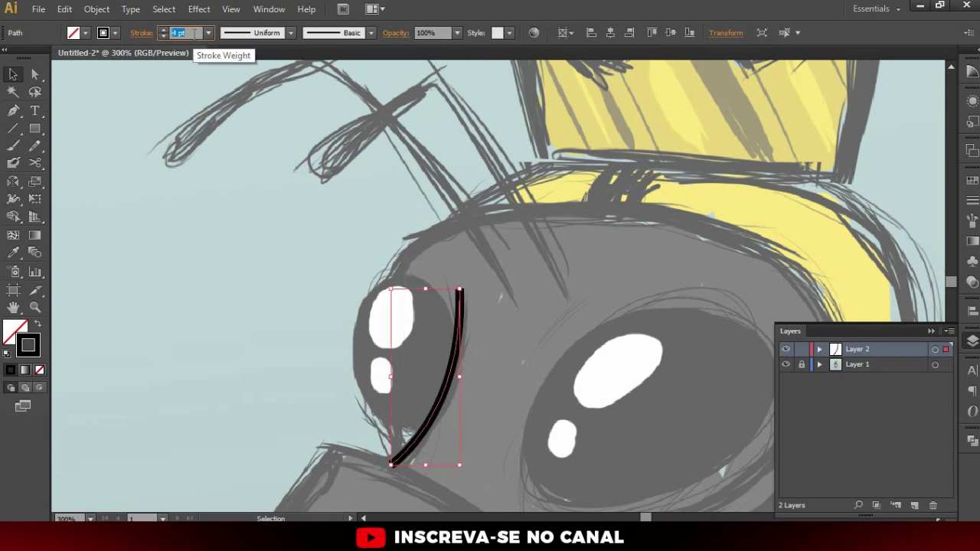
{"action": "left_click", "coordinate": [377, 340]}
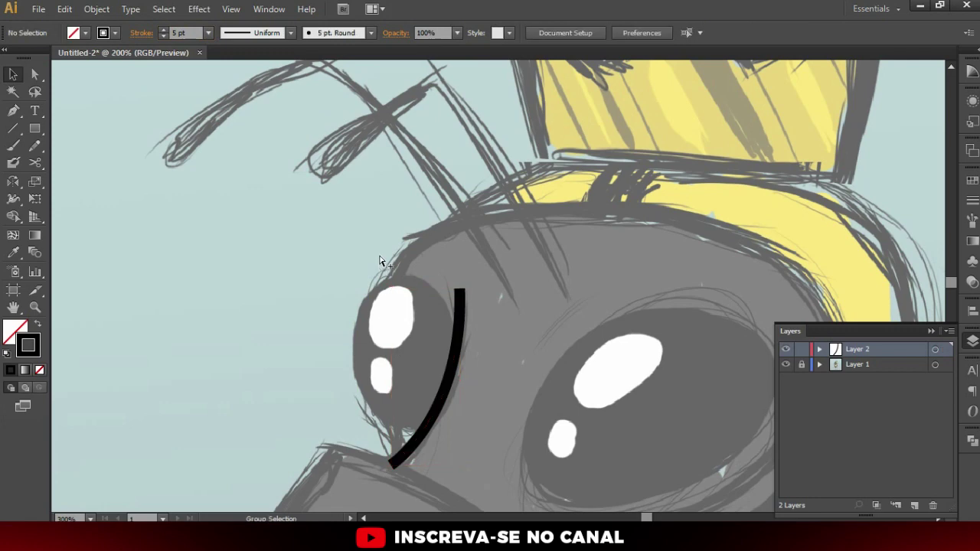
Outline the gas-mask canister with a closed black Pen path
{"action": "scroll", "coordinate": [383, 263], "scroll_direction": "down", "scroll_amount": 2}
{"action": "scroll", "coordinate": [379, 280], "scroll_direction": "up", "scroll_amount": 1}
{"action": "scroll", "coordinate": [379, 279], "scroll_direction": "down", "scroll_amount": 1}
{"action": "key", "text": "p"}
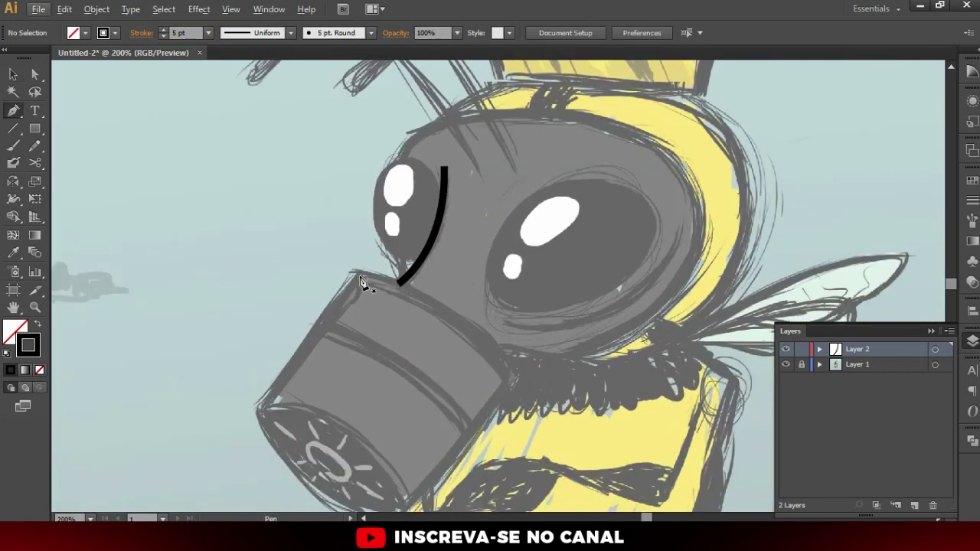
{"action": "left_click", "coordinate": [357, 279]}
{"action": "left_click_drag", "start_coordinate": [465, 345], "coordinate": [422, 241]}
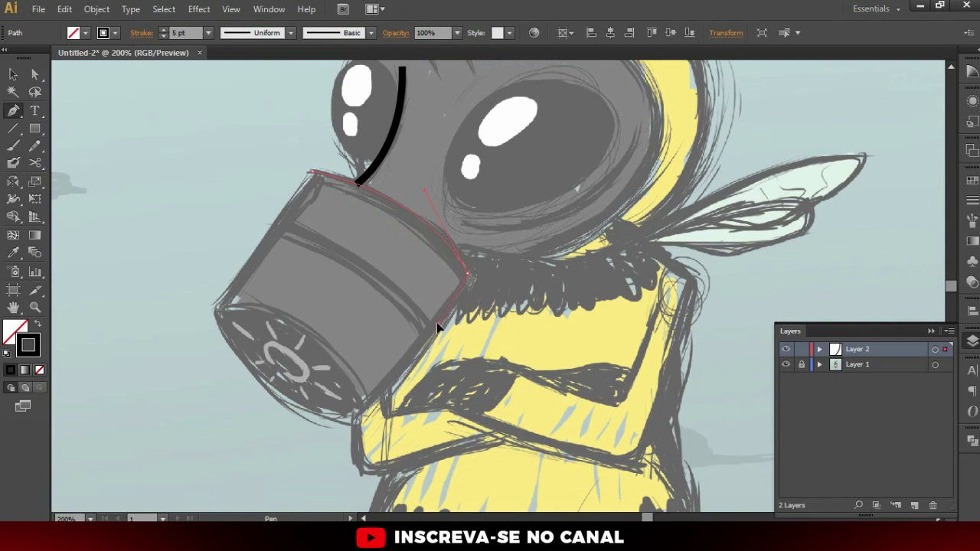
{"action": "left_click", "coordinate": [351, 418]}
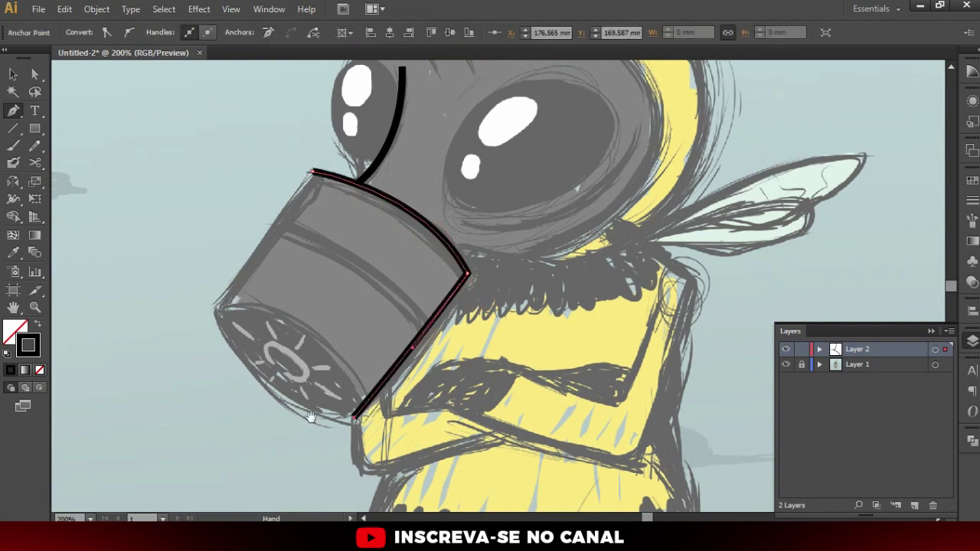
{"action": "left_click_drag", "start_coordinate": [332, 411], "coordinate": [487, 402]}
{"action": "left_click_drag", "start_coordinate": [373, 305], "coordinate": [349, 210]}
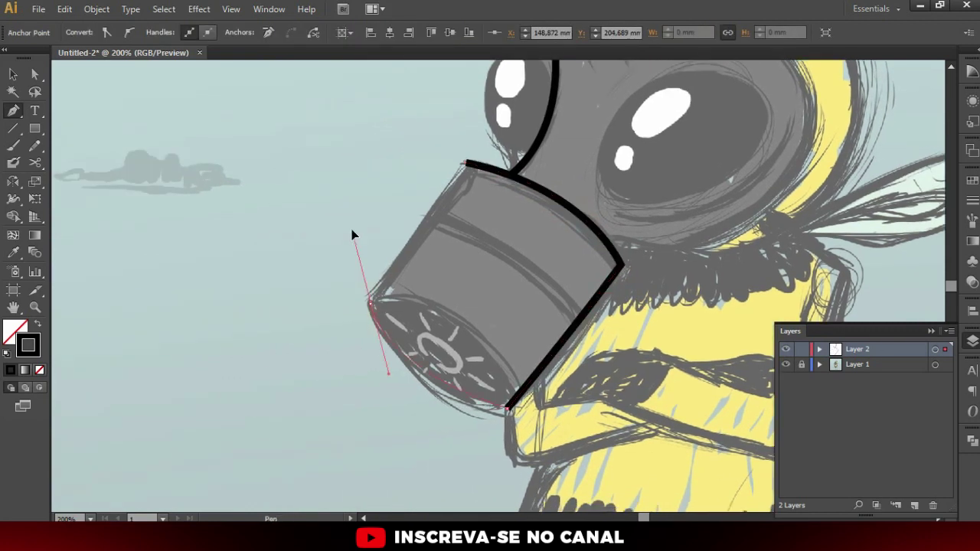
{"action": "left_click", "coordinate": [466, 164]}
{"action": "key", "text": "v"}
{"action": "left_click", "coordinate": [612, 181]}
Zoom out and re-center the view on the bee's head
{"action": "key", "text": "ctrl+minus"}
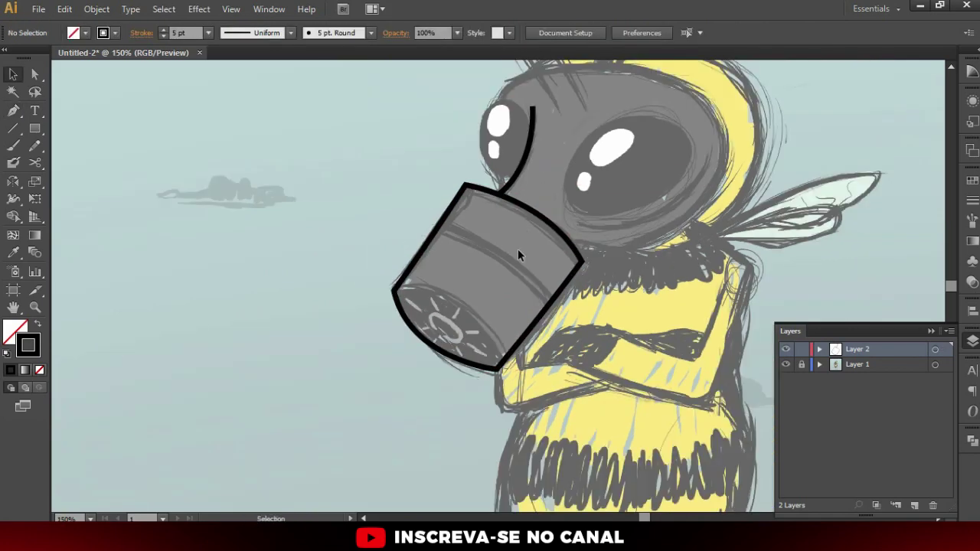
{"action": "left_click_drag", "start_coordinate": [504, 253], "coordinate": [393, 380]}
{"action": "key", "text": "p"}
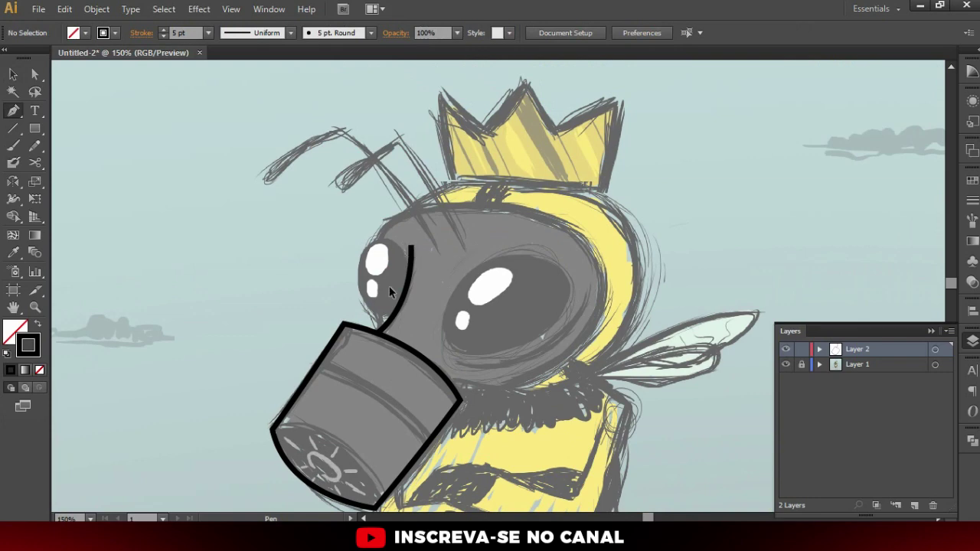
{"action": "scroll", "coordinate": [384, 297], "scroll_direction": "up", "scroll_amount": 1}
{"action": "scroll", "coordinate": [381, 260], "scroll_direction": "up", "scroll_amount": 2}
{"action": "key", "text": "l"}
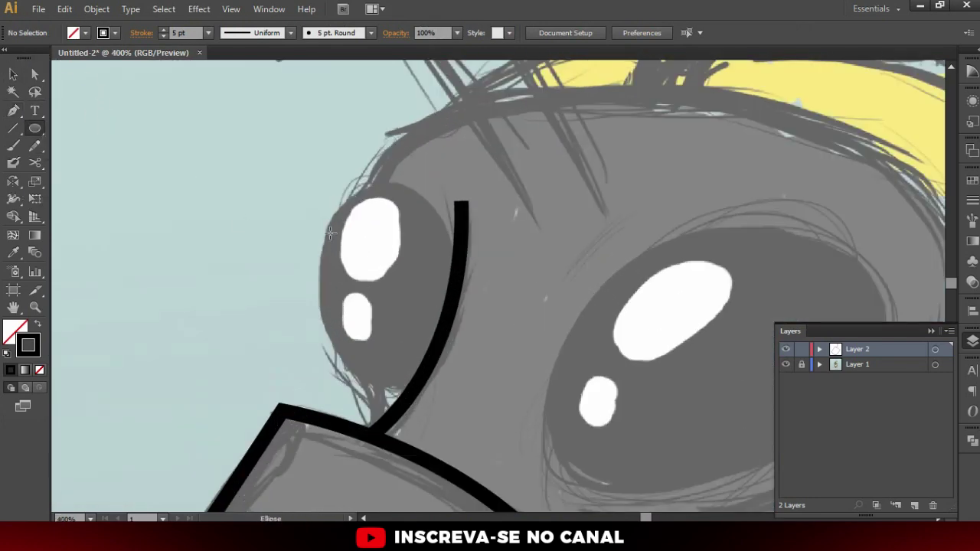
Cover the left lens with a resized, solid black ellipse
{"action": "left_click_drag", "start_coordinate": [314, 192], "coordinate": [445, 394]}
{"action": "key", "text": "v"}
{"action": "left_click_drag", "start_coordinate": [445, 292], "coordinate": [448, 292]}
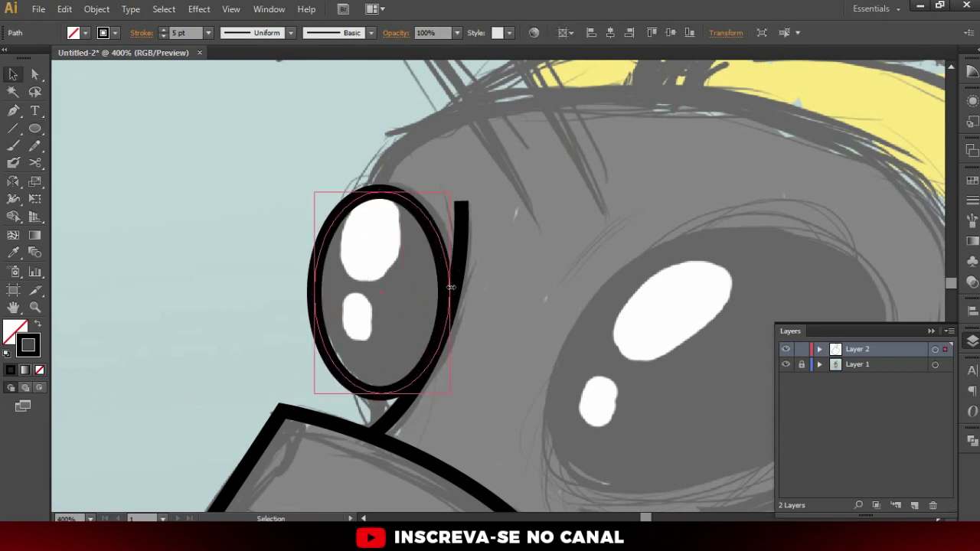
{"action": "left_click_drag", "start_coordinate": [382, 192], "coordinate": [382, 188]}
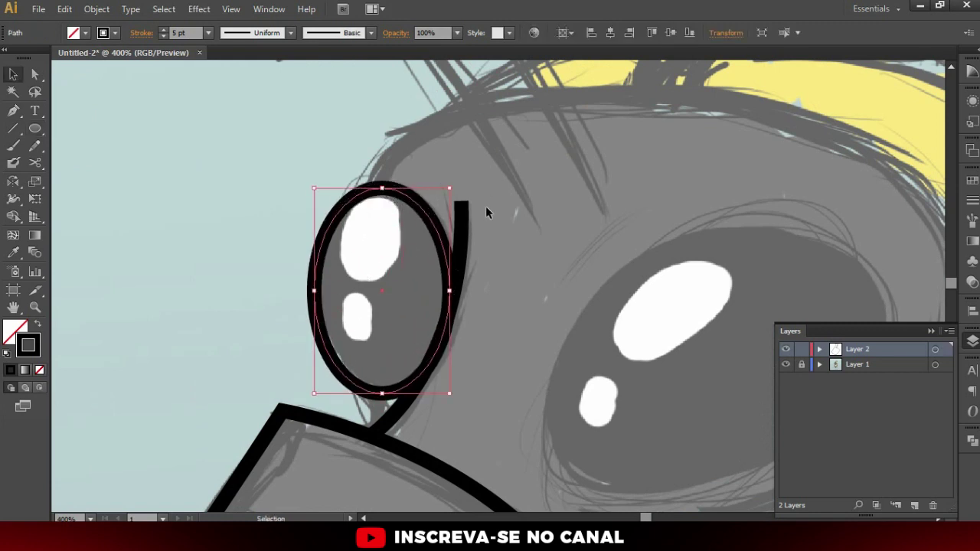
{"action": "left_click", "coordinate": [35, 326]}
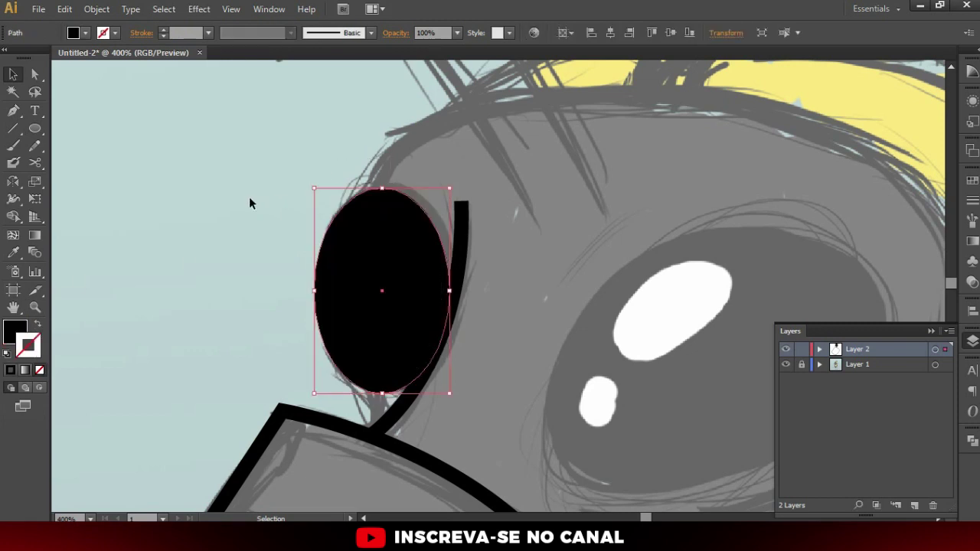
{"action": "left_click_drag", "start_coordinate": [450, 189], "coordinate": [454, 179]}
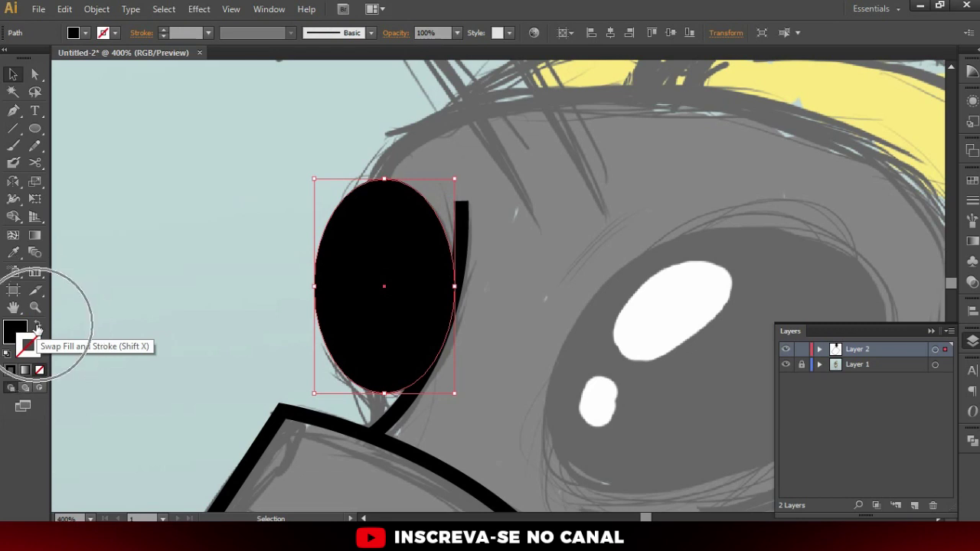
{"action": "left_click", "coordinate": [37, 328]}
{"action": "left_click", "coordinate": [37, 328]}
{"action": "left_click", "coordinate": [282, 211]}
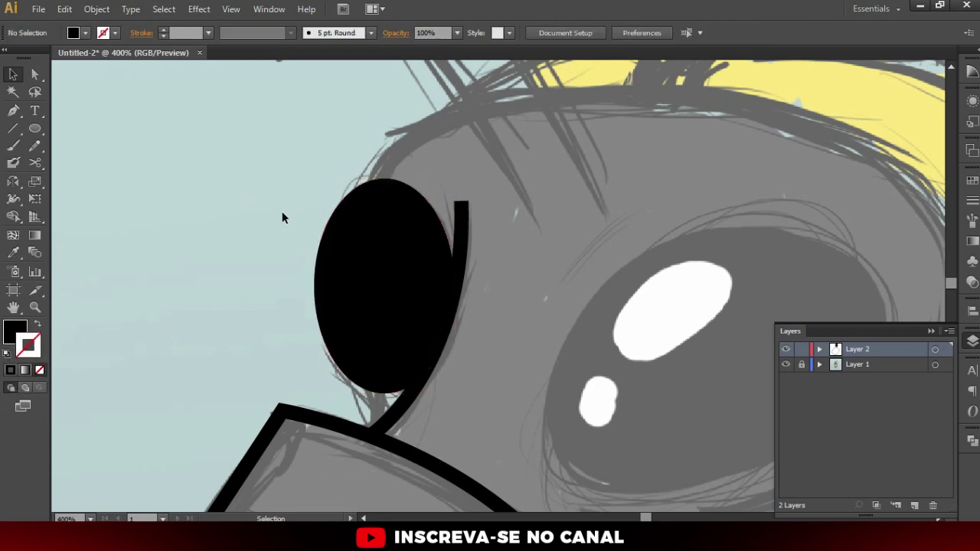
Draw a large black ellipse over the right lens, tilted and stretched to fit
{"action": "left_click_drag", "start_coordinate": [312, 185], "coordinate": [86, 186]}
{"action": "left_click", "coordinate": [35, 128]}
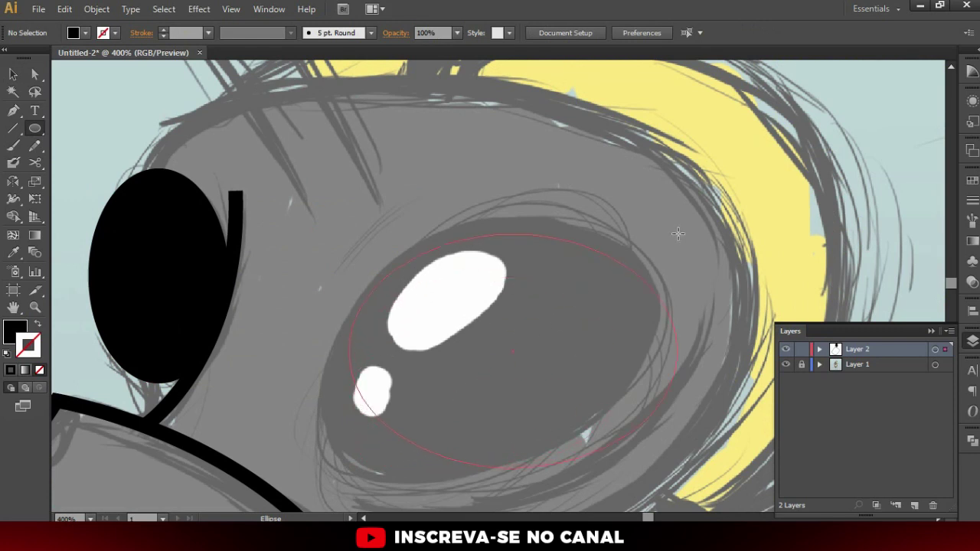
{"action": "left_click_drag", "start_coordinate": [522, 355], "coordinate": [677, 235]}
{"action": "key", "text": "v"}
{"action": "left_click", "coordinate": [352, 215]}
{"action": "left_click", "coordinate": [538, 318]}
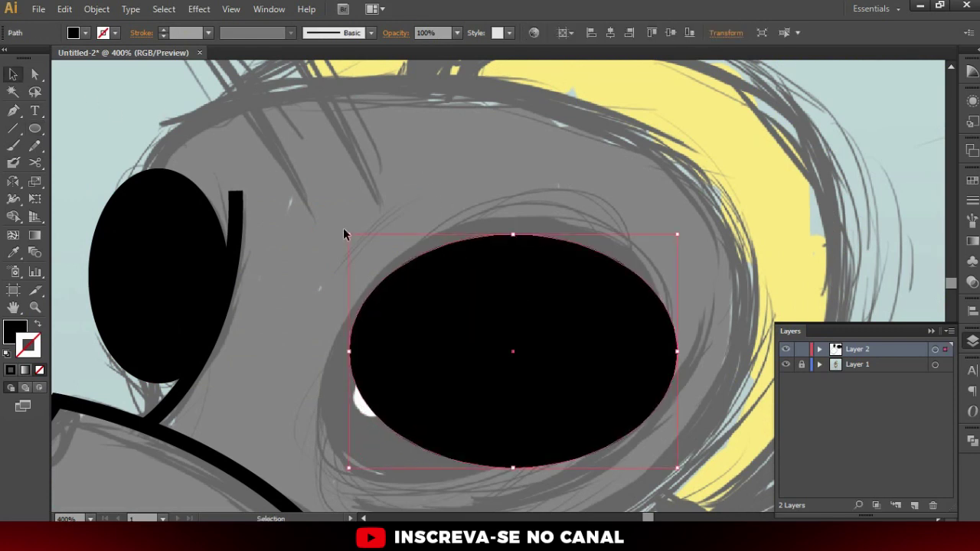
{"action": "left_click_drag", "start_coordinate": [343, 231], "coordinate": [333, 309]}
{"action": "mouse_move", "coordinate": [435, 333]}
{"action": "left_mouse_down"}
{"action": "mouse_move", "coordinate": [440, 322]}
{"action": "mouse_move", "coordinate": [413, 314]}
{"action": "left_mouse_up"}
{"action": "scroll", "coordinate": [339, 407], "scroll_direction": "down", "scroll_amount": 1}
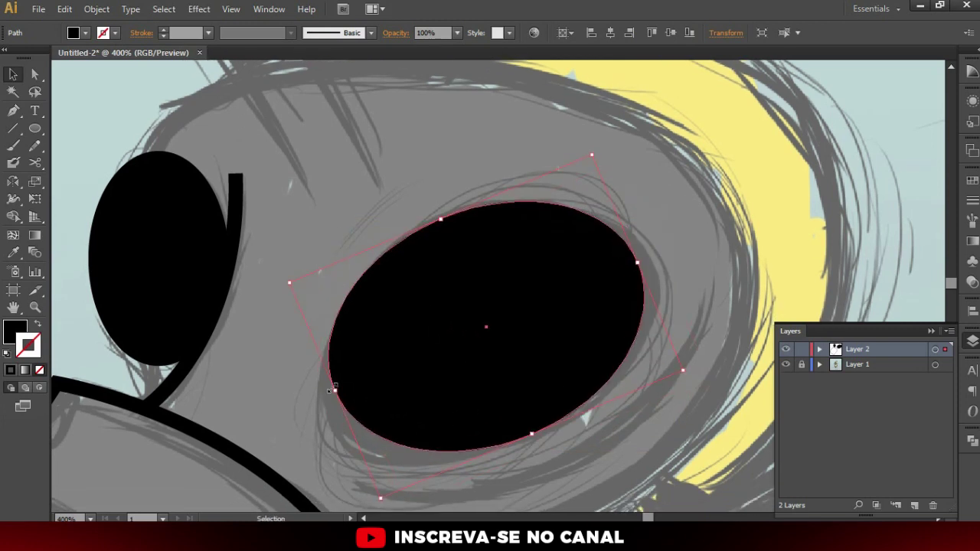
{"action": "left_click_drag", "start_coordinate": [334, 391], "coordinate": [324, 394]}
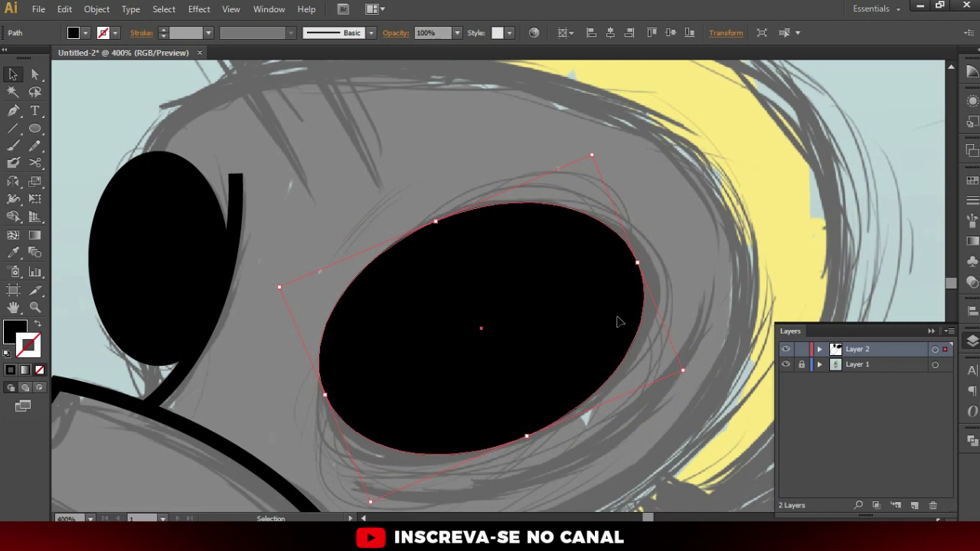
{"action": "left_click_drag", "start_coordinate": [638, 264], "coordinate": [654, 255]}
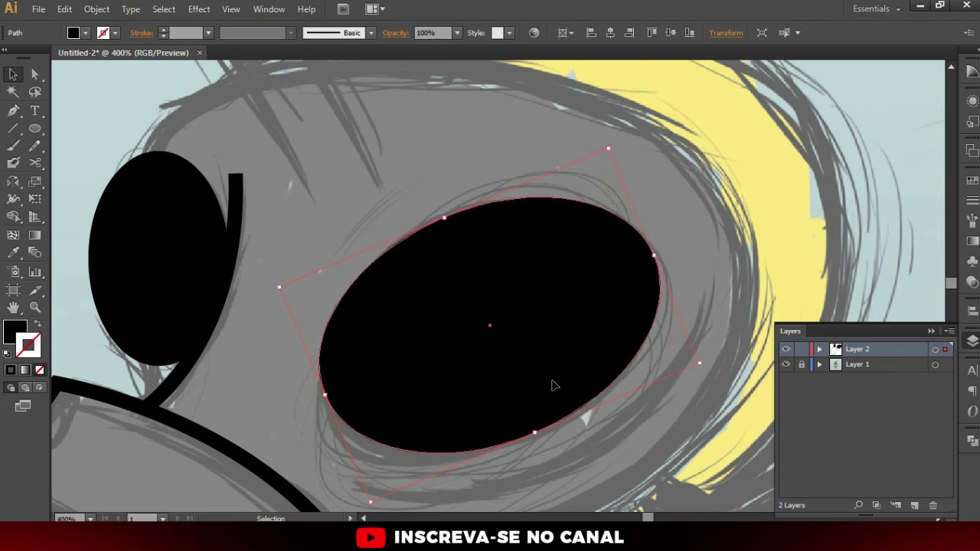
{"action": "left_click_drag", "start_coordinate": [533, 433], "coordinate": [536, 438]}
{"action": "key", "text": "ctrl+shift+a"}
{"action": "scroll", "coordinate": [595, 344], "scroll_direction": "down", "scroll_amount": 3}
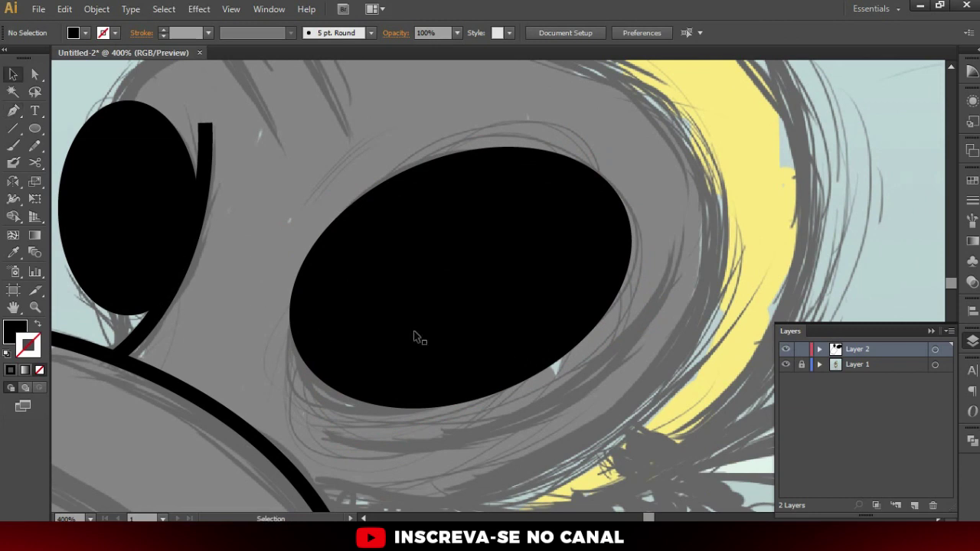
Pen a curved rim path beneath the larger lens
{"action": "key", "text": "p"}
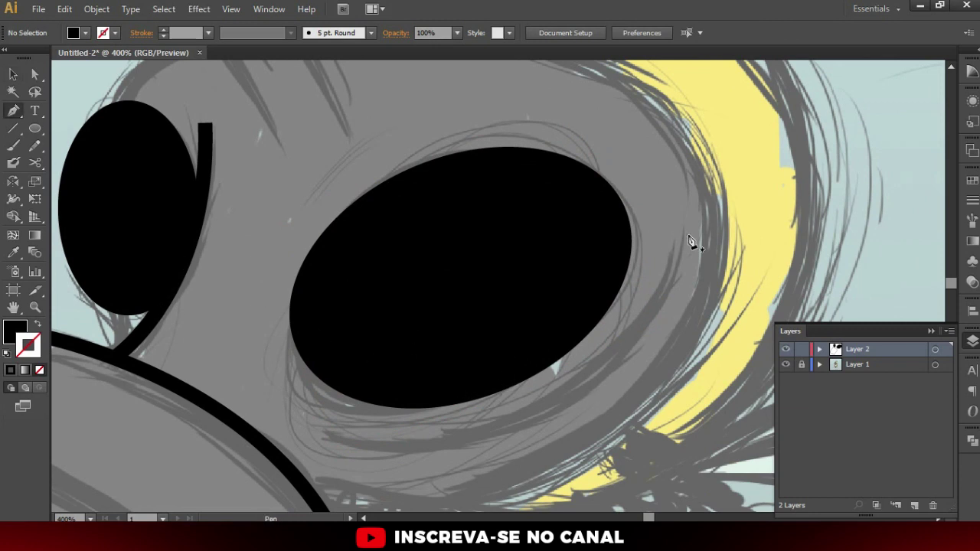
{"action": "left_click", "coordinate": [690, 237]}
{"action": "left_click", "coordinate": [331, 444]}
{"action": "mouse_move", "coordinate": [119, 393]}
{"action": "left_mouse_down"}
{"action": "mouse_move", "coordinate": [394, 345]}
{"action": "mouse_move", "coordinate": [69, 276]}
{"action": "left_mouse_up"}
{"action": "key", "text": "v"}
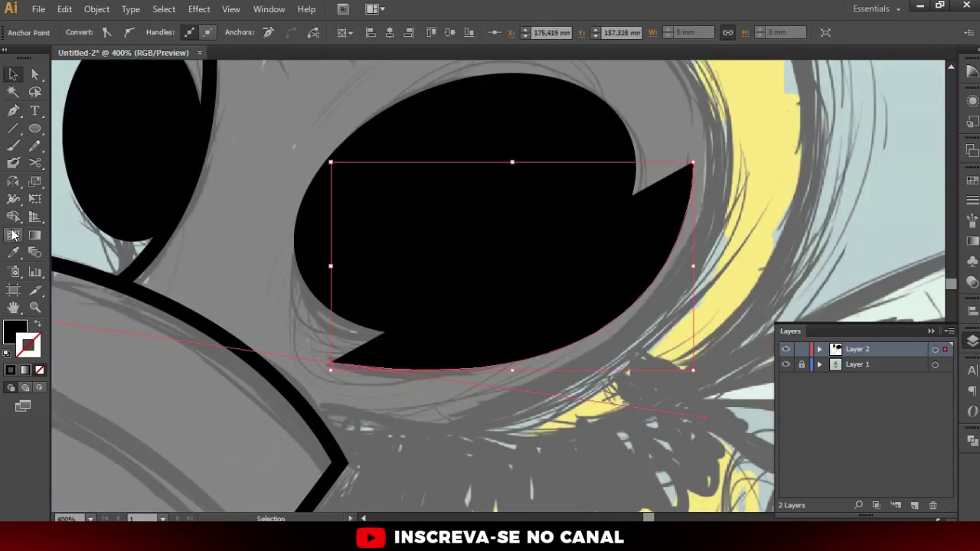
{"action": "left_click", "coordinate": [13, 252]}
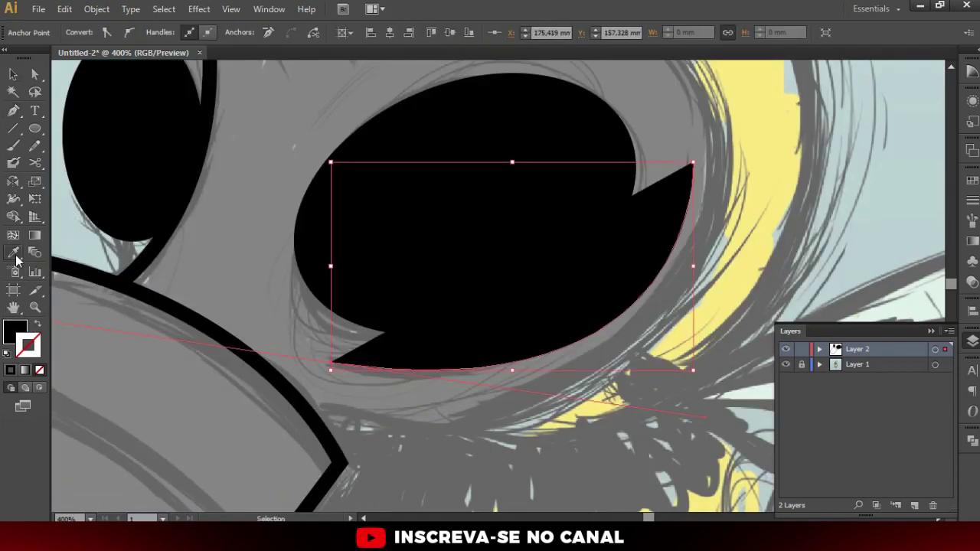
Eyedrop the thick black outline style onto the rim path and reshape its curve to follow the lens
{"action": "left_click", "coordinate": [138, 264]}
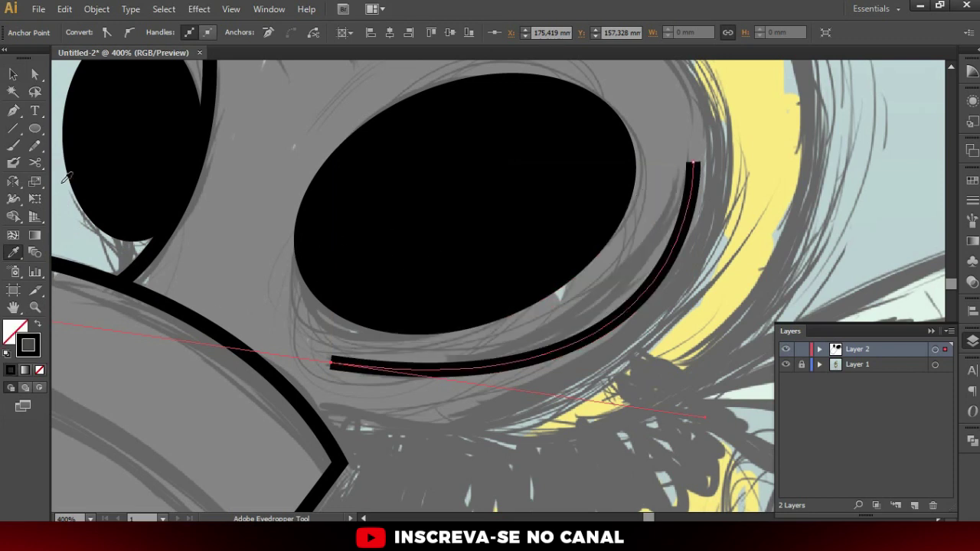
{"action": "key", "text": "v"}
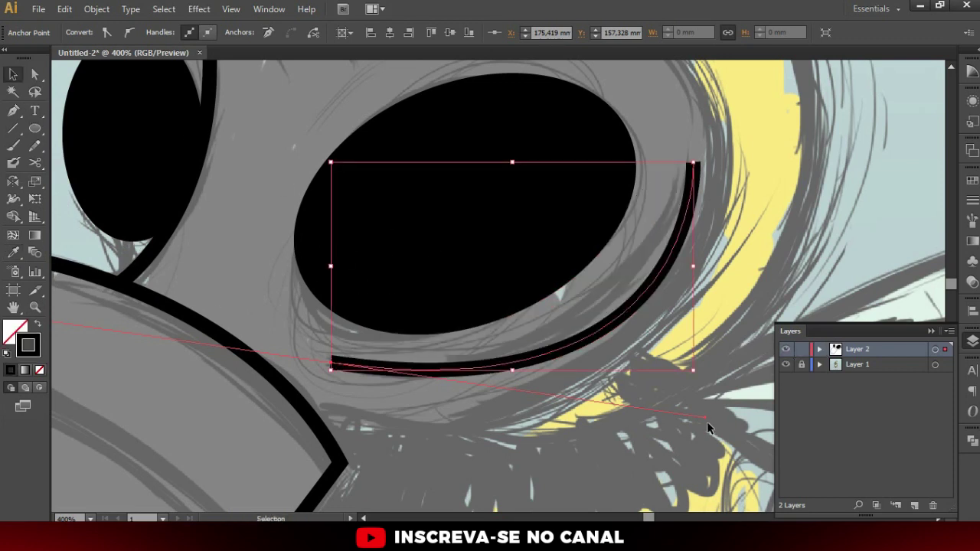
{"action": "left_click", "coordinate": [635, 334]}
{"action": "scroll", "coordinate": [591, 339], "scroll_direction": "down", "scroll_amount": 1}
{"action": "key", "text": "a"}
{"action": "left_click", "coordinate": [592, 337]}
{"action": "left_click_drag", "start_coordinate": [681, 402], "coordinate": [667, 387]}
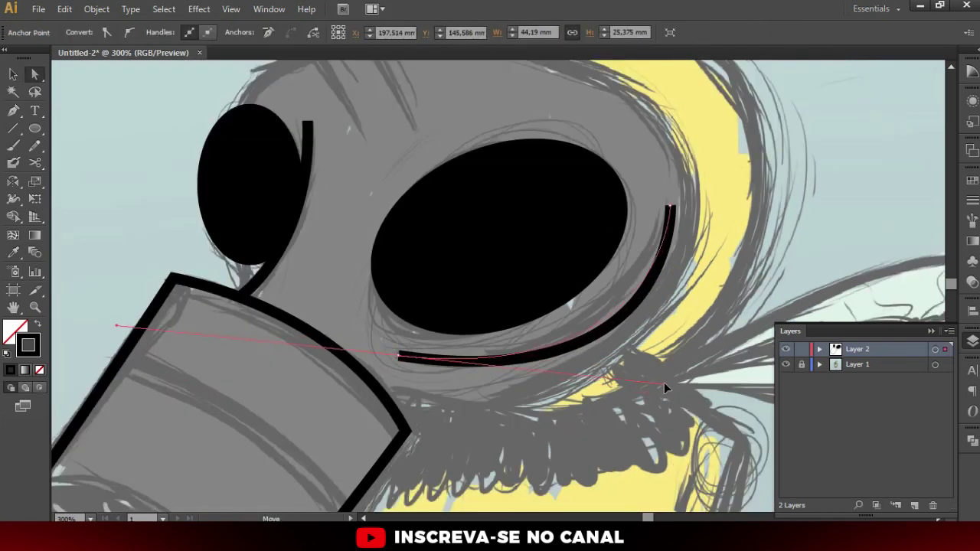
{"action": "left_click", "coordinate": [662, 404]}
{"action": "key", "text": "v"}
{"action": "left_click", "coordinate": [570, 398]}
{"action": "scroll", "coordinate": [574, 333], "scroll_direction": "down", "scroll_amount": 3}
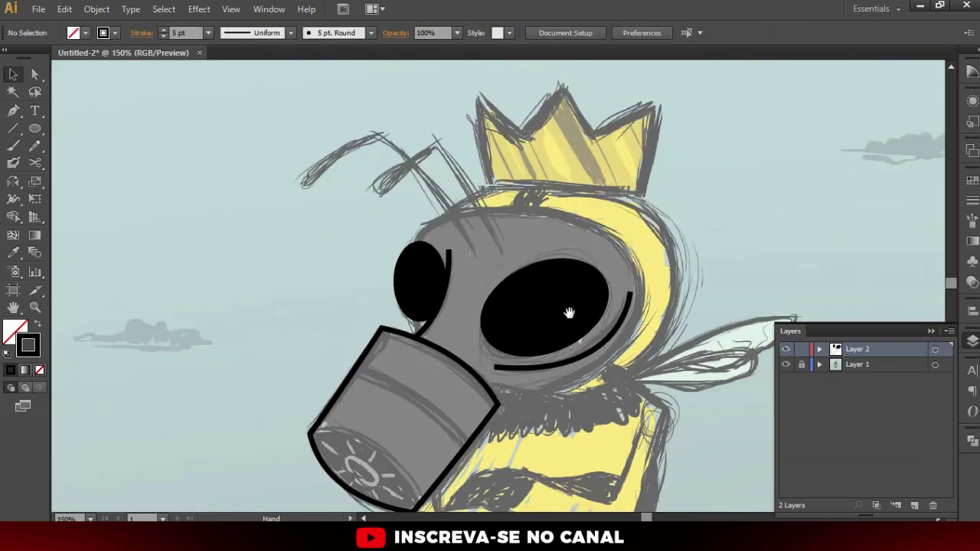
Pen a smooth outline from above the snout, over the head, down beneath the right lens
{"action": "scroll", "coordinate": [497, 332], "scroll_direction": "up", "scroll_amount": 1}
{"action": "scroll", "coordinate": [426, 369], "scroll_direction": "up", "scroll_amount": 1}
{"action": "key", "text": "p"}
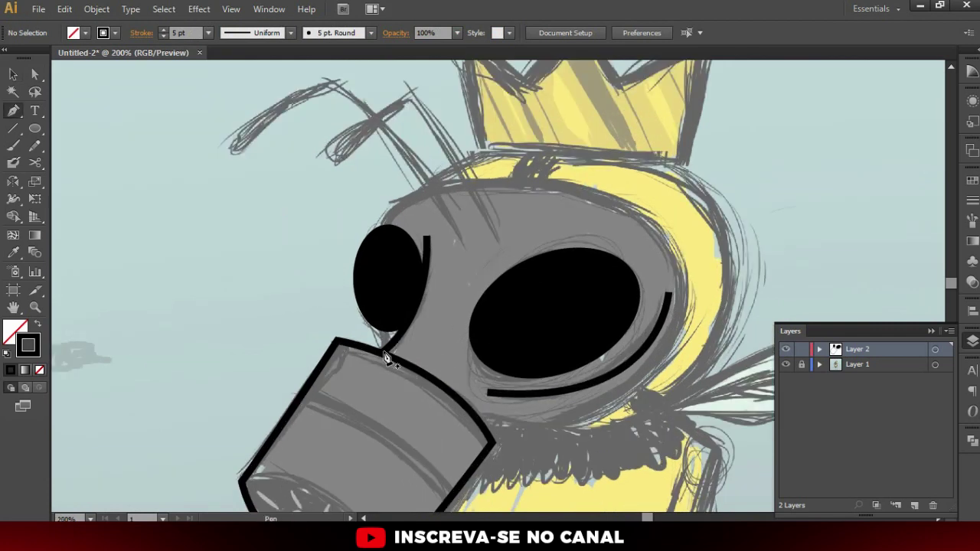
{"action": "left_click", "coordinate": [380, 353]}
{"action": "scroll", "coordinate": [385, 295], "scroll_direction": "up", "scroll_amount": 2}
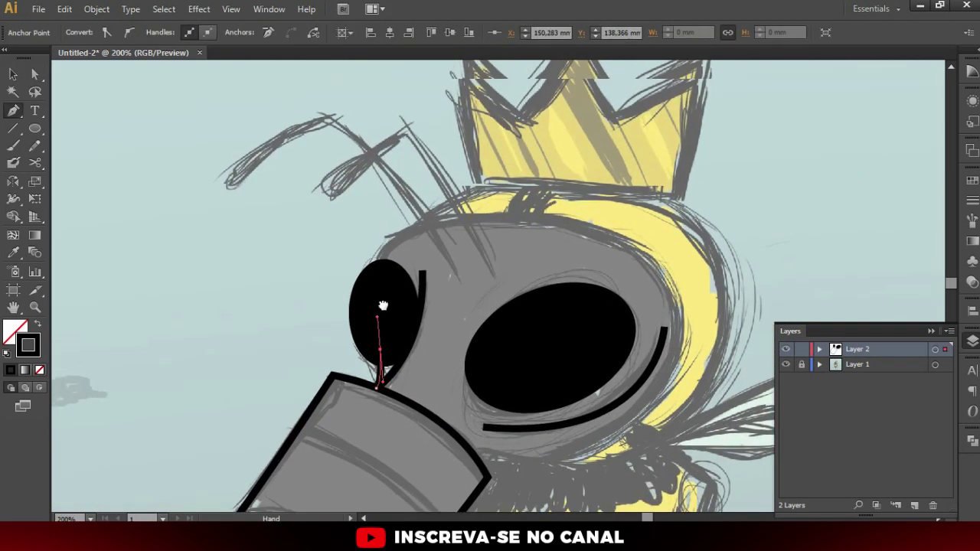
{"action": "left_click_drag", "start_coordinate": [449, 259], "coordinate": [562, 261]}
{"action": "left_click_drag", "start_coordinate": [687, 341], "coordinate": [536, 228]}
{"action": "mouse_move", "coordinate": [512, 281]}
{"action": "left_mouse_down"}
{"action": "mouse_move", "coordinate": [483, 393]}
{"action": "mouse_move", "coordinate": [573, 331]}
{"action": "left_mouse_up"}
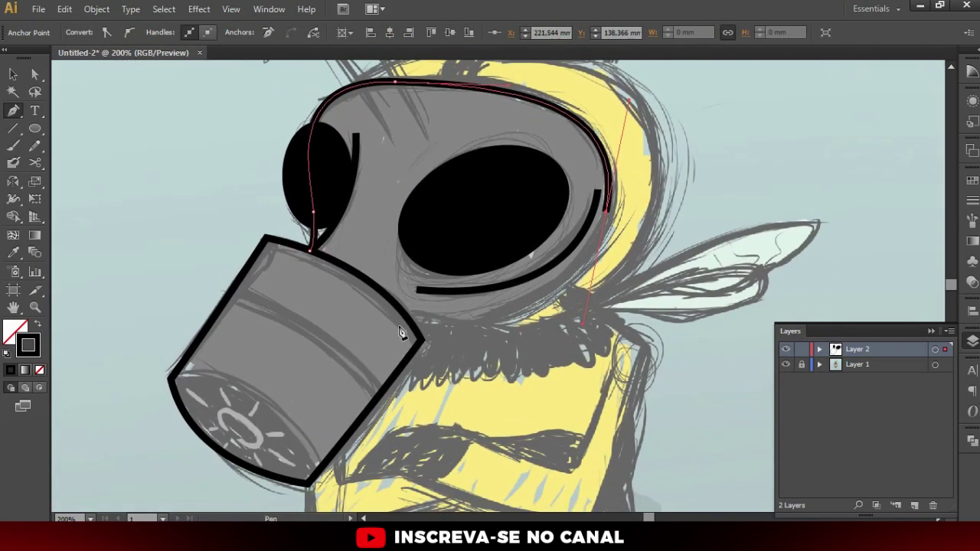
{"action": "left_click_drag", "start_coordinate": [477, 317], "coordinate": [431, 315]}
{"action": "key", "text": "ctrl+plus"}
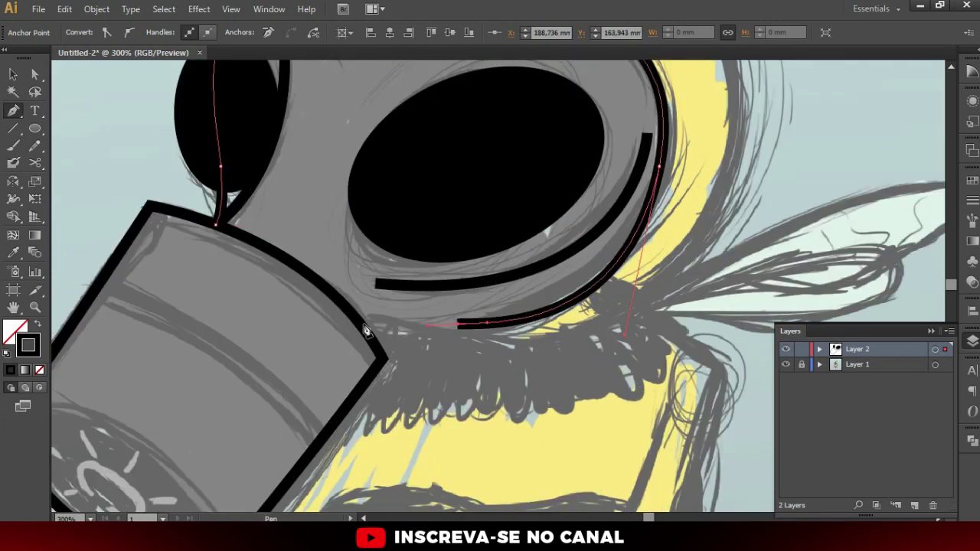
{"action": "key", "text": "v"}
{"action": "key", "text": "ctrl+shift+a"}
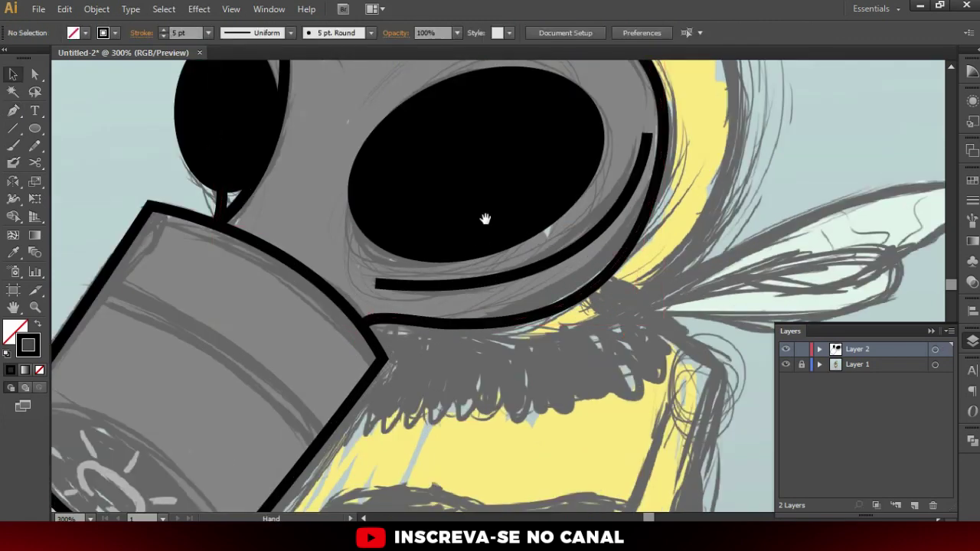
{"action": "left_click_drag", "start_coordinate": [681, 154], "coordinate": [632, 265]}
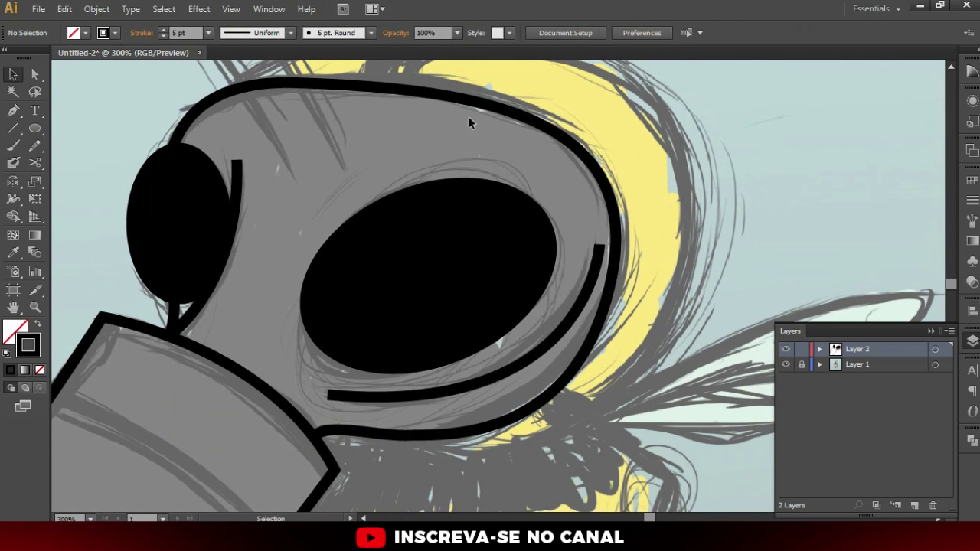
Reshape the head outline's top and right-side curves with Direct Selection
{"action": "scroll", "coordinate": [355, 167], "scroll_direction": "up", "scroll_amount": 1}
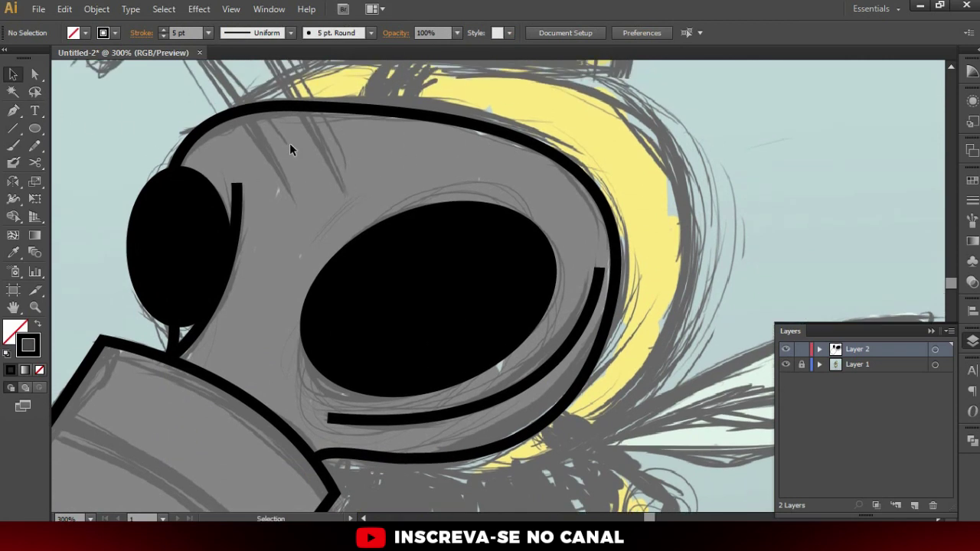
{"action": "key", "text": "a"}
{"action": "left_click", "coordinate": [398, 115]}
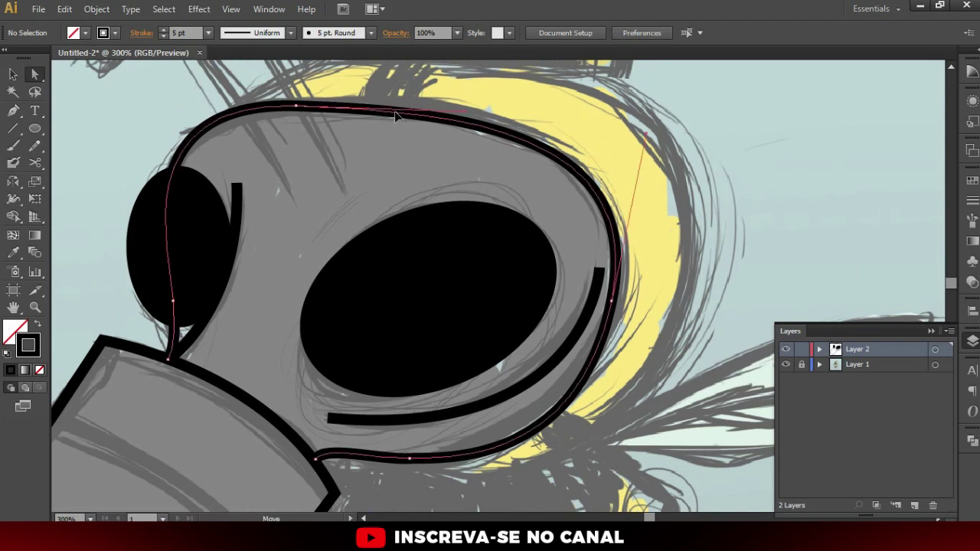
{"action": "mouse_move", "coordinate": [298, 109]}
{"action": "left_mouse_down"}
{"action": "mouse_move", "coordinate": [442, 116]}
{"action": "mouse_move", "coordinate": [480, 102]}
{"action": "left_mouse_up"}
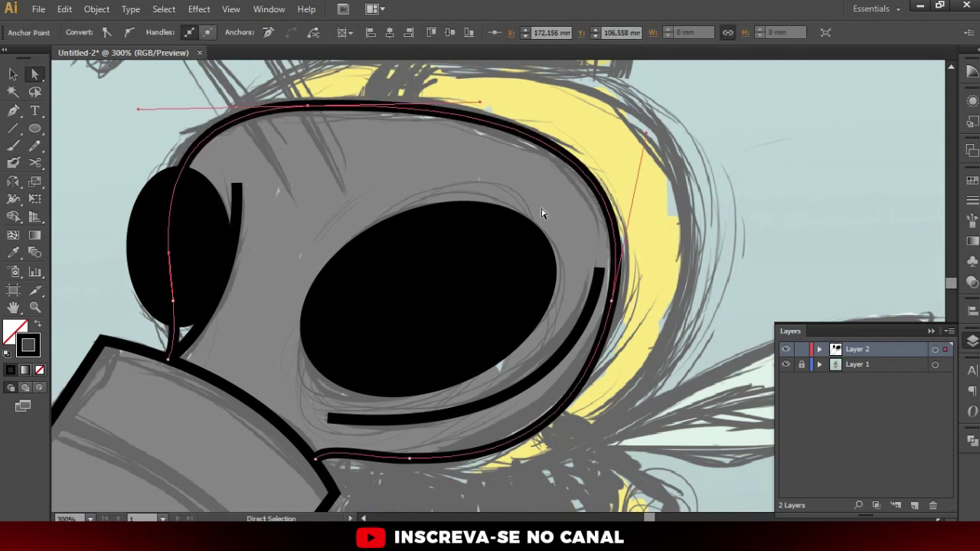
{"action": "mouse_move", "coordinate": [610, 305]}
{"action": "left_mouse_down"}
{"action": "mouse_move", "coordinate": [589, 470]}
{"action": "mouse_move", "coordinate": [582, 454]}
{"action": "left_mouse_up"}
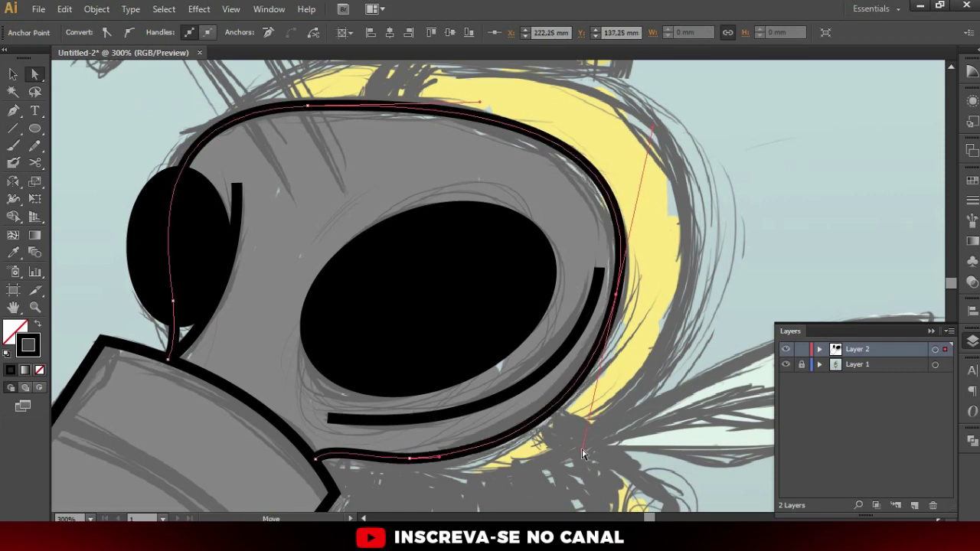
{"action": "left_click", "coordinate": [501, 184]}
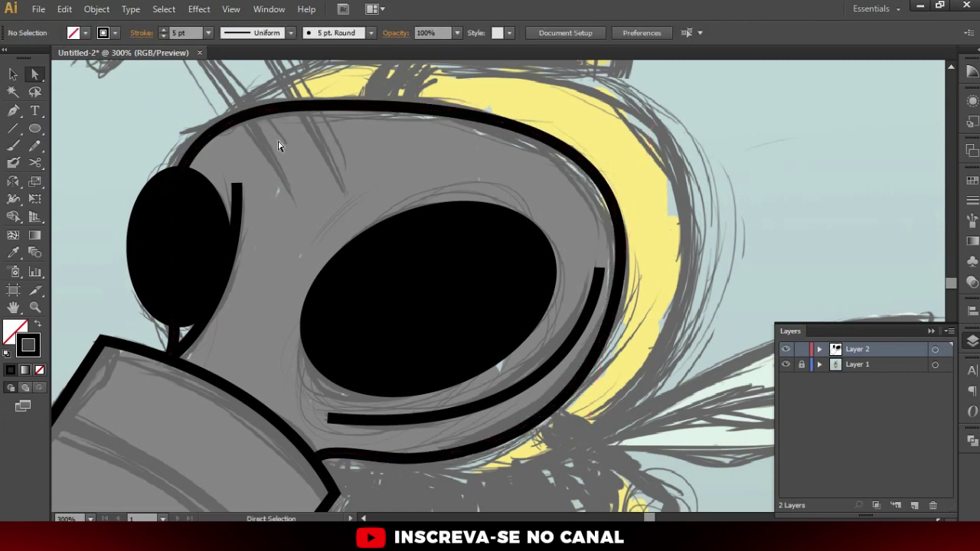
Add then remove three upper-right anchors, and pull the top anchor's handle to round the curve
{"action": "left_click", "coordinate": [308, 108]}
{"action": "key", "text": "plus"}
{"action": "left_click", "coordinate": [531, 136]}
{"action": "left_click", "coordinate": [577, 157]}
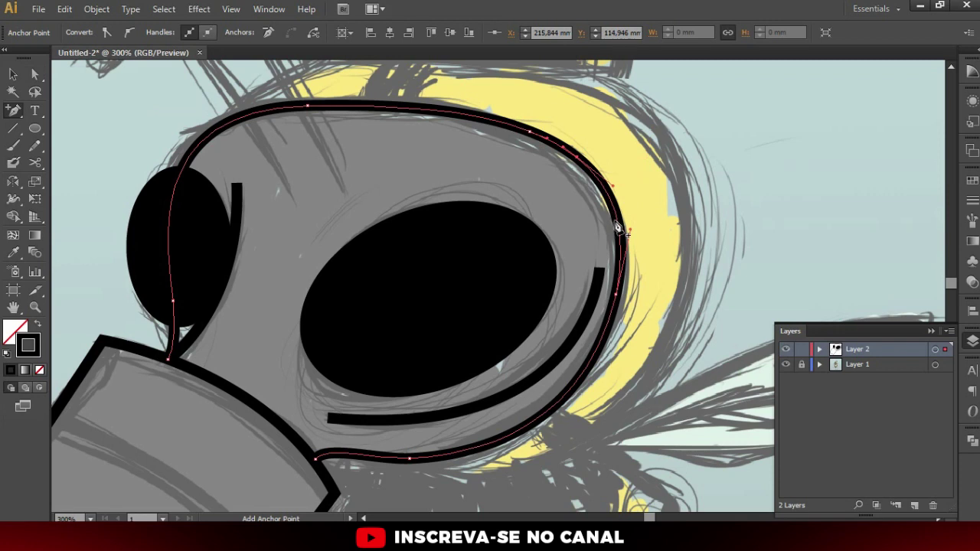
{"action": "left_click", "coordinate": [607, 193]}
{"action": "key", "text": "minus"}
{"action": "left_click", "coordinate": [608, 196]}
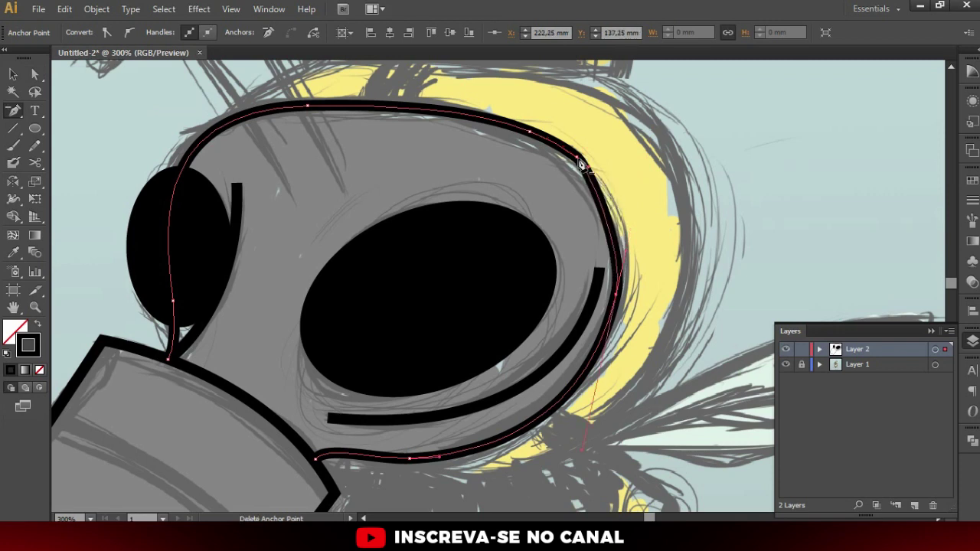
{"action": "left_click", "coordinate": [577, 159]}
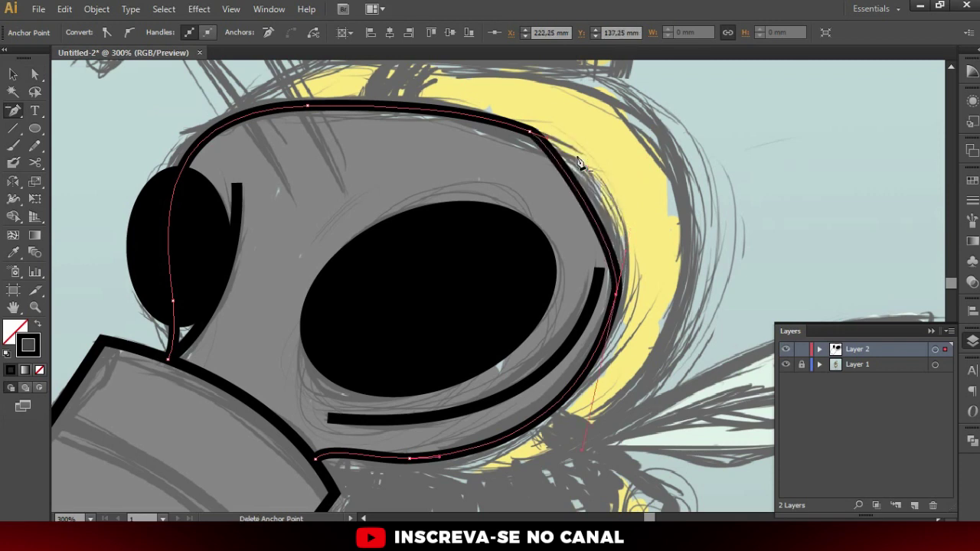
{"action": "left_click", "coordinate": [530, 135]}
{"action": "key", "text": "a"}
{"action": "mouse_move", "coordinate": [395, 110]}
{"action": "left_mouse_down"}
{"action": "mouse_move", "coordinate": [610, 119]}
{"action": "mouse_move", "coordinate": [625, 104]}
{"action": "left_mouse_up"}
{"action": "left_click", "coordinate": [393, 136]}
{"action": "scroll", "coordinate": [464, 256], "scroll_direction": "down", "scroll_amount": 5}
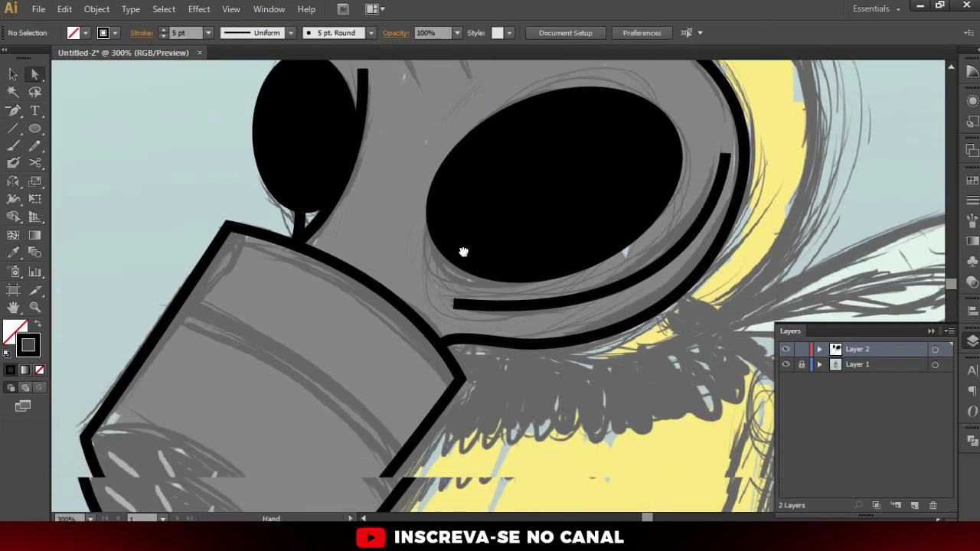
Draw a curved black band line across the mask canister, then deselect it
{"action": "key", "text": "p"}
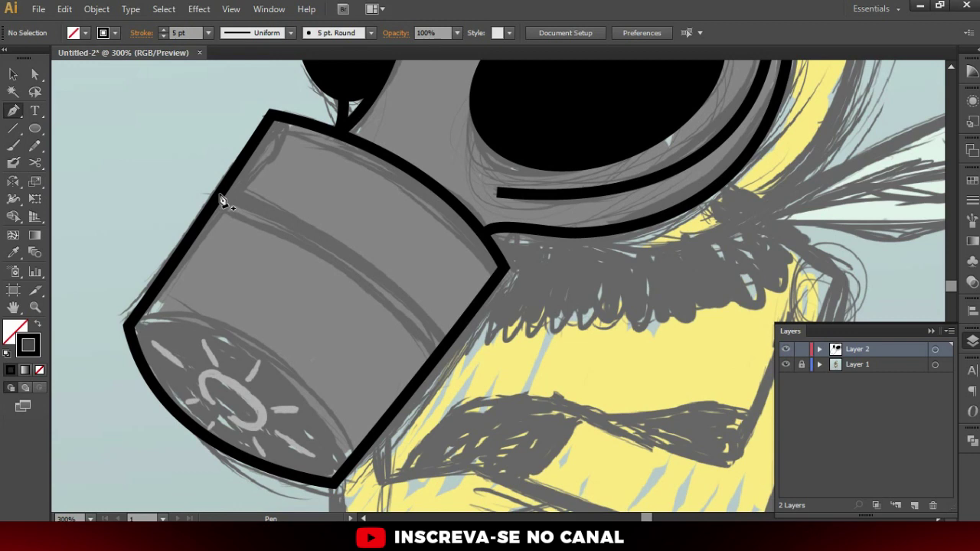
{"action": "scroll", "coordinate": [383, 300], "scroll_direction": "down", "scroll_amount": 1}
{"action": "scroll", "coordinate": [383, 300], "scroll_direction": "left", "scroll_amount": 1}
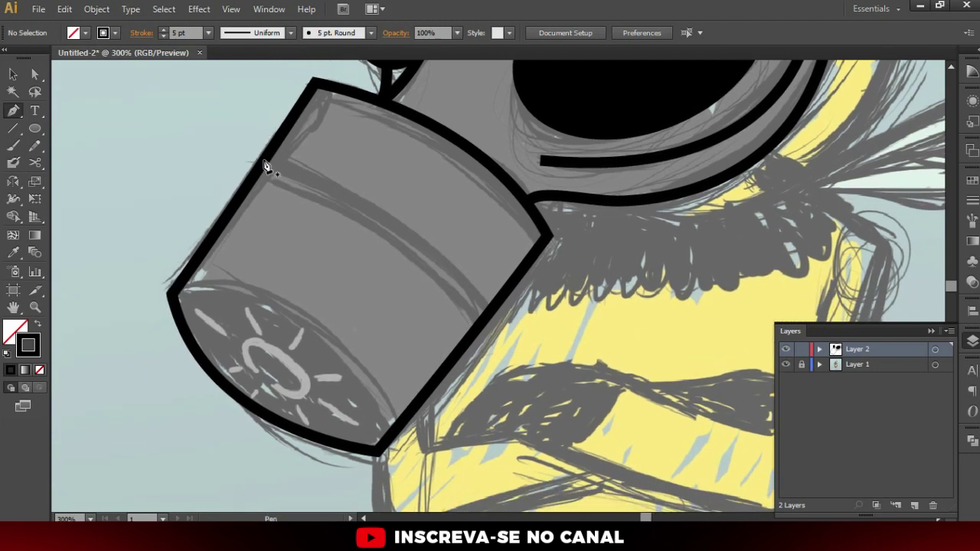
{"action": "left_click", "coordinate": [263, 159]}
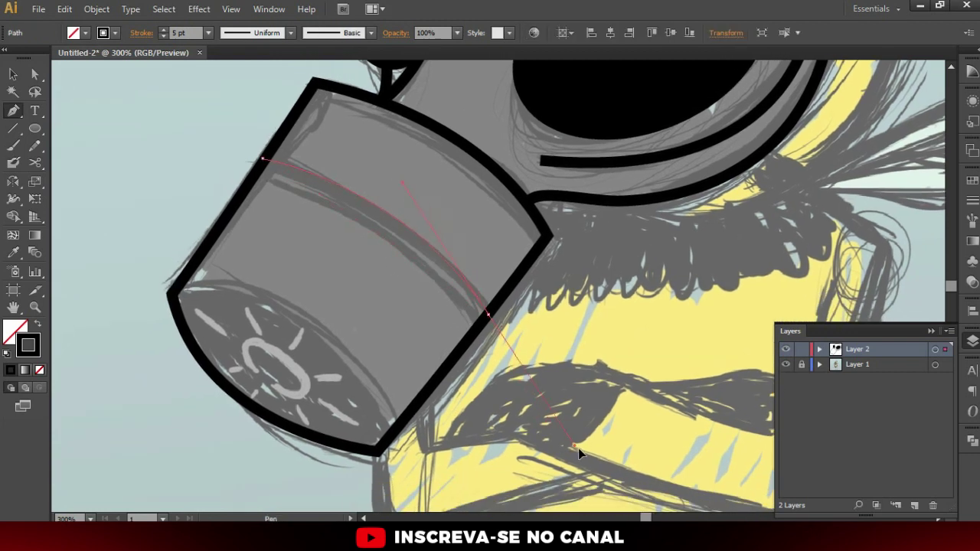
{"action": "key", "text": "v"}
{"action": "left_click", "coordinate": [422, 277]}
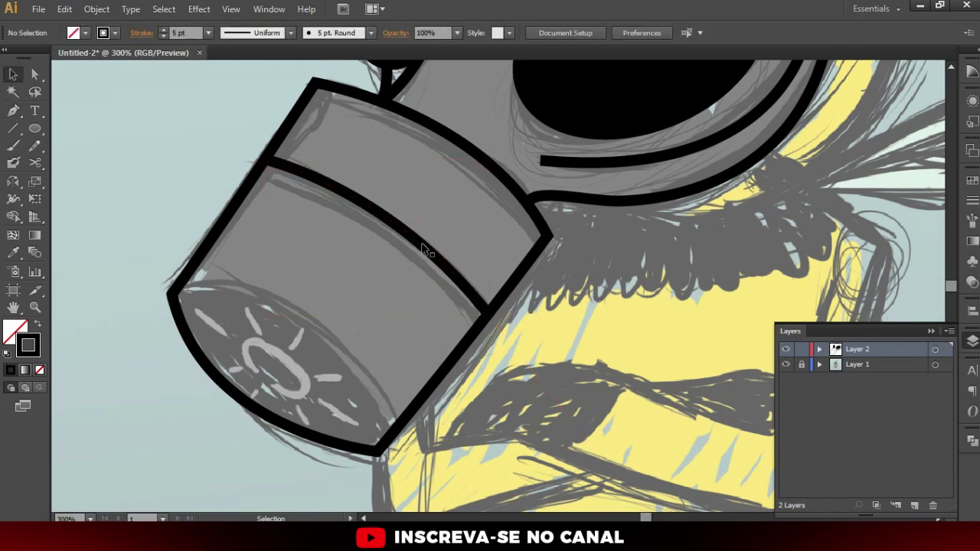
{"action": "left_click", "coordinate": [396, 224]}
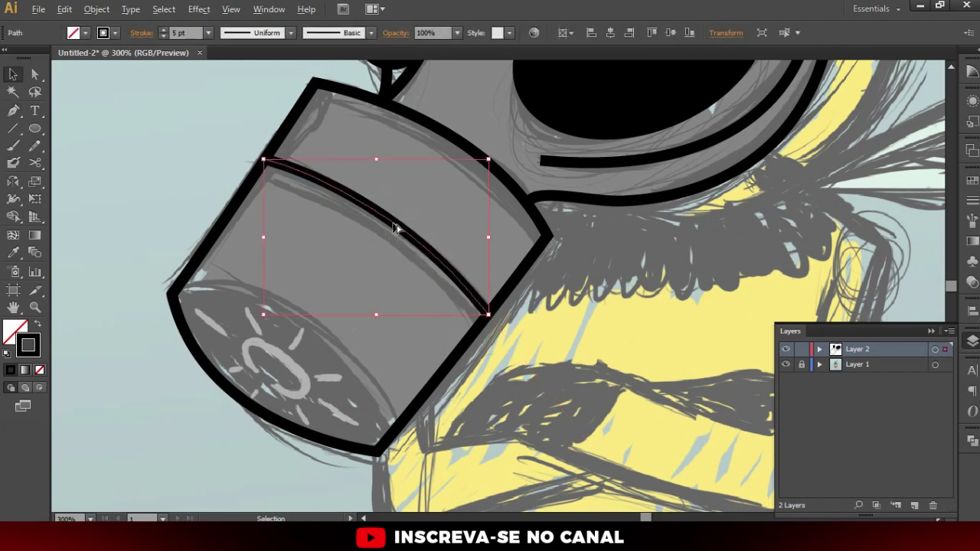
{"action": "key", "text": "ctrl+shift+a"}
Zoom out over the whole mask and begin a new path along the head's lower edge
{"action": "scroll", "coordinate": [453, 486], "scroll_direction": "down", "scroll_amount": 5}
{"action": "key", "text": "p"}
{"action": "key", "text": "ctrl+minus"}
{"action": "scroll", "coordinate": [594, 184], "scroll_direction": "up", "scroll_amount": 5}
{"action": "scroll", "coordinate": [536, 229], "scroll_direction": "down", "scroll_amount": 2}
{"action": "left_click", "coordinate": [583, 222], "text": "ctrl"}
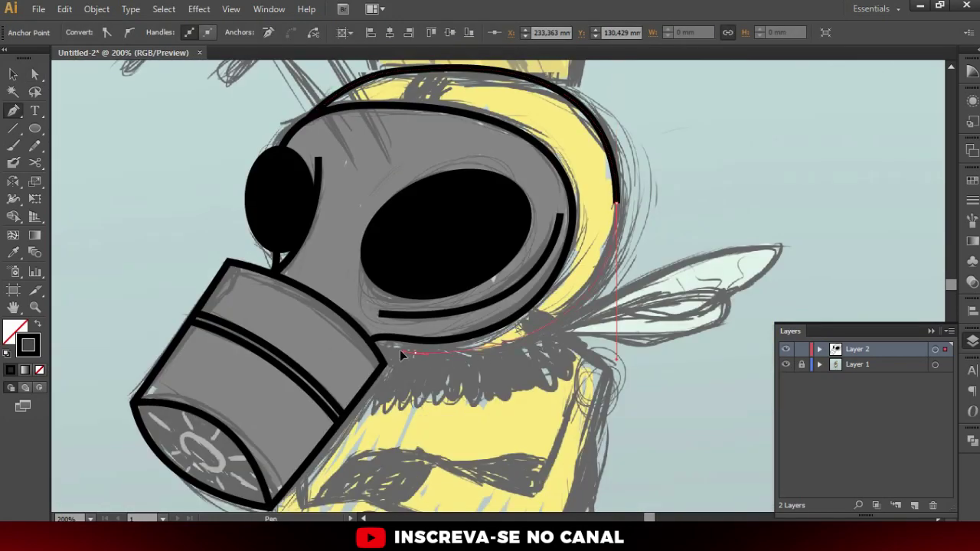
Start tracing the left antenna with a curved Pen segment from the top of the head
{"action": "scroll", "coordinate": [408, 349], "scroll_direction": "up", "scroll_amount": 3}
{"action": "key", "text": "ctrl+shift+a"}
{"action": "scroll", "coordinate": [408, 348], "scroll_direction": "down", "scroll_amount": 5}
{"action": "scroll", "coordinate": [490, 230], "scroll_direction": "up", "scroll_amount": 2}
{"action": "left_click", "coordinate": [440, 292]}
{"action": "left_click_drag", "start_coordinate": [358, 145], "coordinate": [345, 143]}
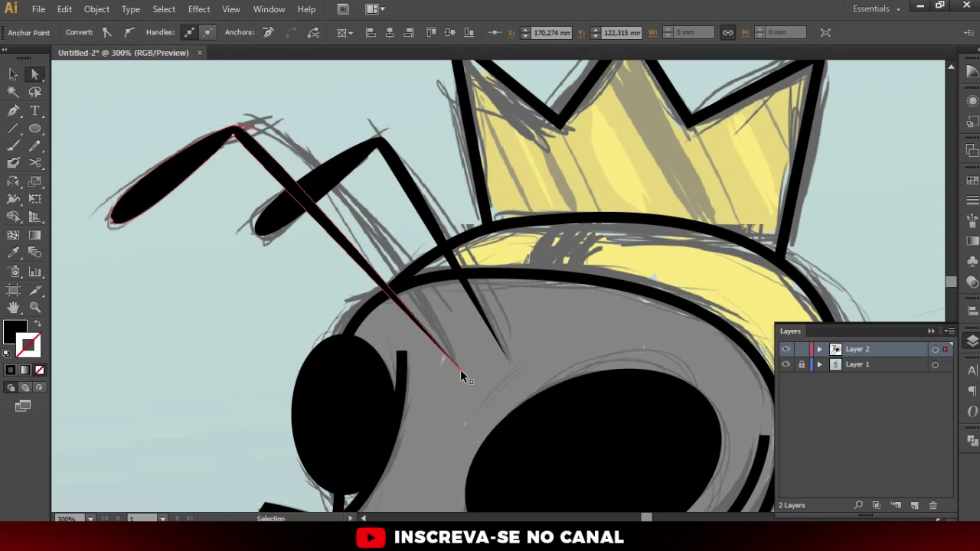
Make the left antenna's tip smooth and drag its handles into a thin curved stalk
{"action": "scroll", "coordinate": [461, 369], "scroll_direction": "up", "scroll_amount": 1}
{"action": "scroll", "coordinate": [462, 370], "scroll_direction": "up", "scroll_amount": 1}
{"action": "scroll", "coordinate": [452, 367], "scroll_direction": "down", "scroll_amount": 1}
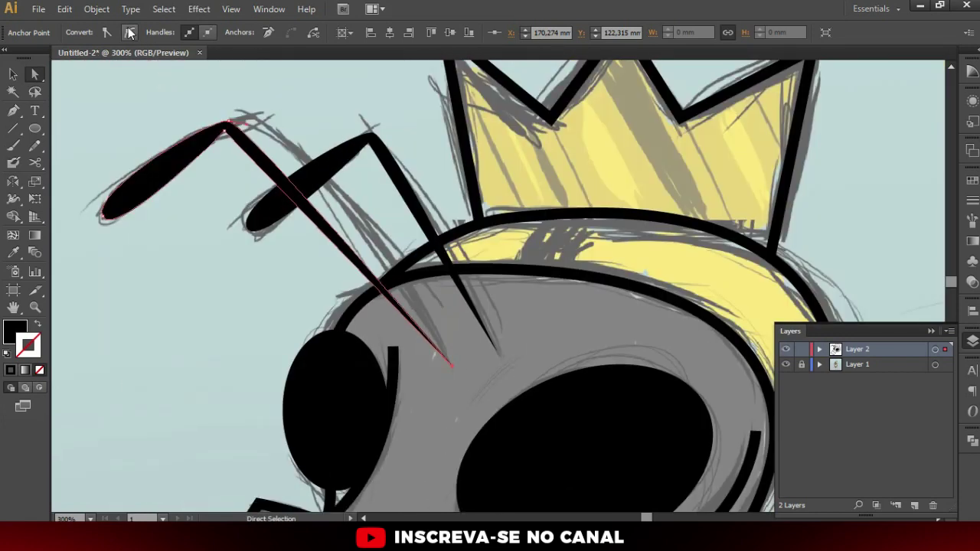
{"action": "left_click", "coordinate": [129, 32]}
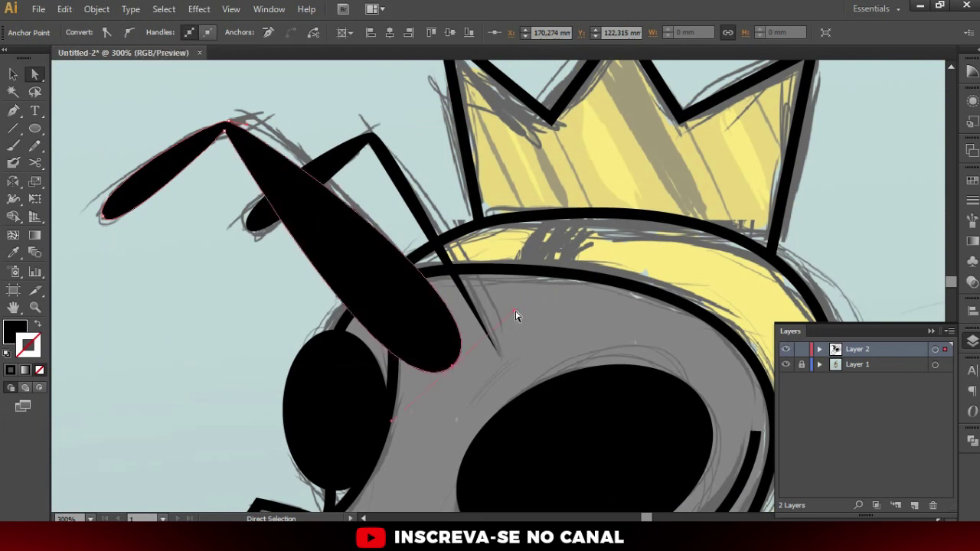
{"action": "left_click", "coordinate": [39, 323]}
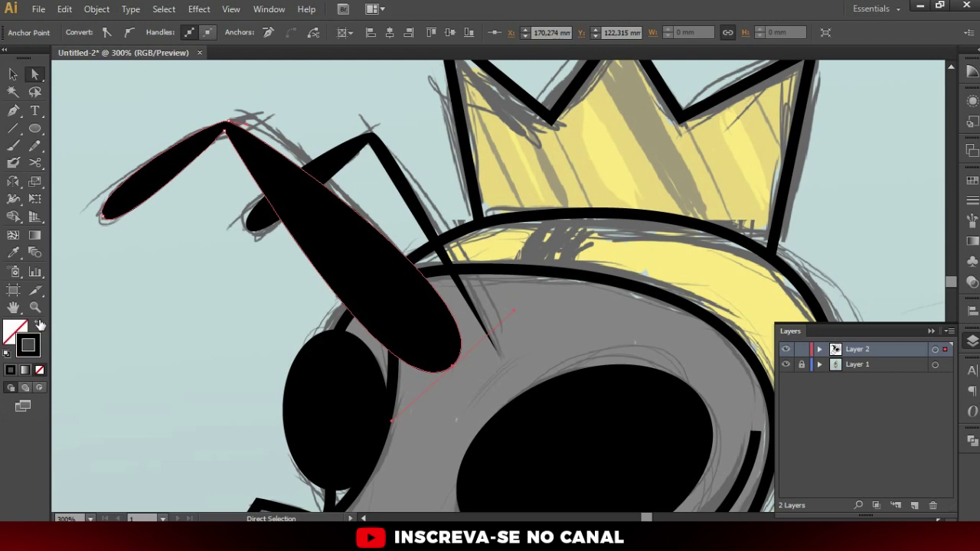
{"action": "left_click_drag", "start_coordinate": [514, 315], "coordinate": [369, 161]}
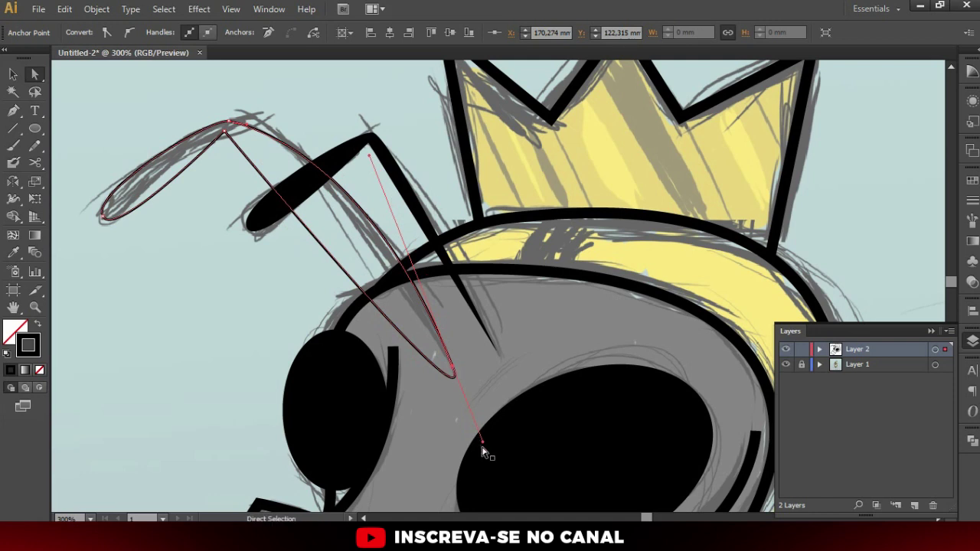
{"action": "left_click_drag", "start_coordinate": [485, 450], "coordinate": [384, 228]}
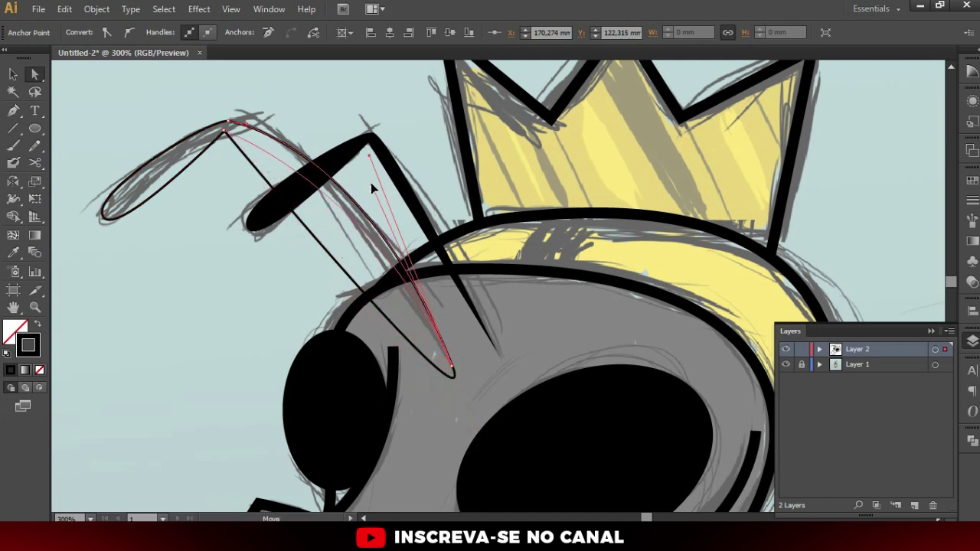
{"action": "left_click_drag", "start_coordinate": [385, 228], "coordinate": [351, 151]}
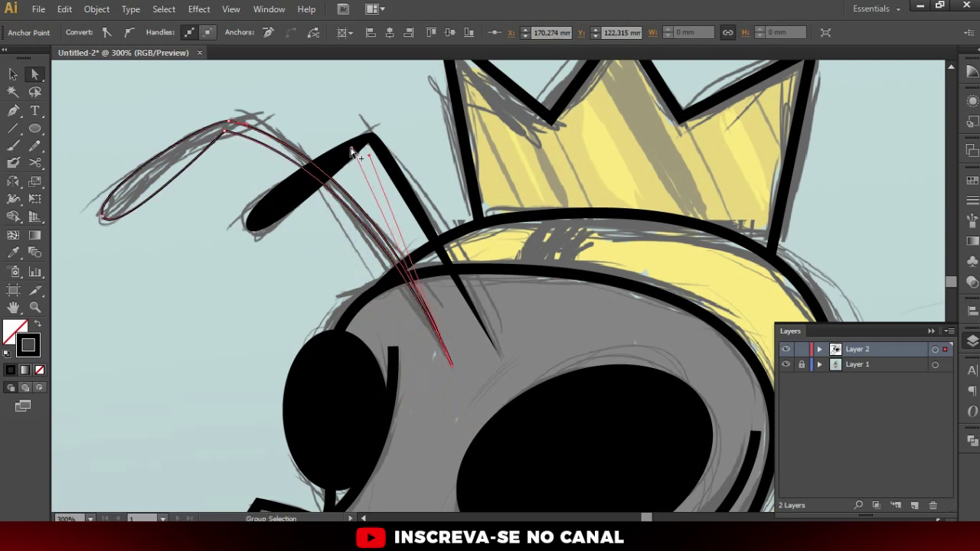
Restore the left antenna's black fill and deselect it
{"action": "left_click", "coordinate": [36, 326]}
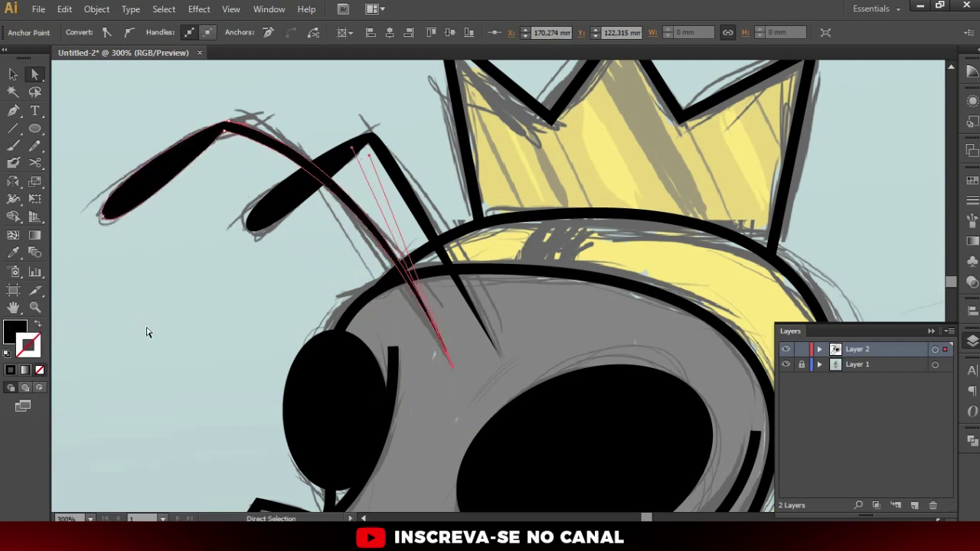
{"action": "key", "text": "v"}
{"action": "key", "text": "ctrl+shift+a"}
{"action": "key", "text": "ctrl+minus"}
{"action": "scroll", "coordinate": [472, 248], "scroll_direction": "up", "scroll_amount": 1}
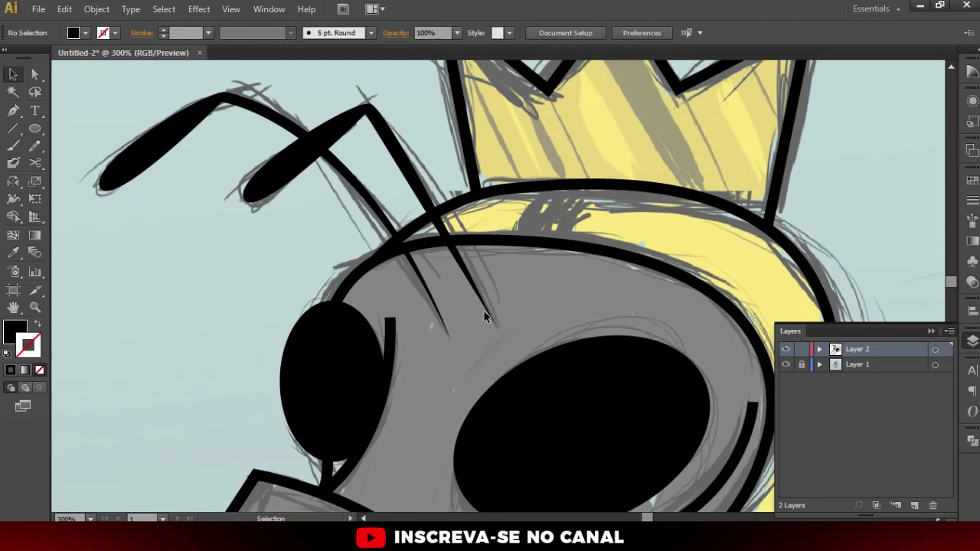
Delete the old right antenna and duplicate the left antenna into its place
{"action": "key", "text": "a"}
{"action": "left_click", "coordinate": [407, 166]}
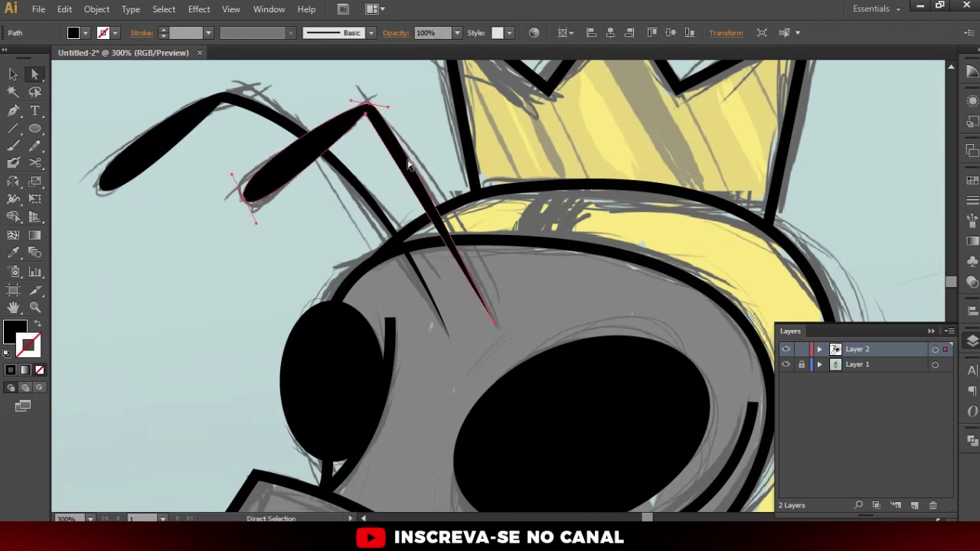
{"action": "key", "text": "Delete"}
{"action": "key", "text": "v"}
{"action": "left_click_drag", "start_coordinate": [275, 126], "coordinate": [410, 136]}
Reshape the copied antenna's stalk so it curves down onto the head
{"action": "key", "text": "a"}
{"action": "left_click_drag", "start_coordinate": [589, 357], "coordinate": [495, 321]}
{"action": "mouse_move", "coordinate": [360, 103]}
{"action": "left_mouse_down"}
{"action": "mouse_move", "coordinate": [417, 111]}
{"action": "mouse_move", "coordinate": [463, 188]}
{"action": "left_mouse_up"}
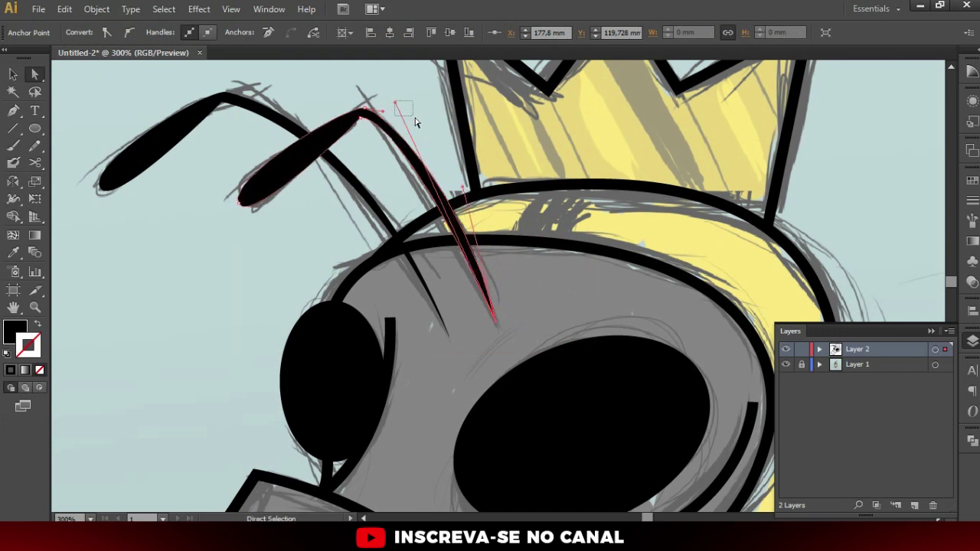
{"action": "left_click_drag", "start_coordinate": [416, 123], "coordinate": [403, 105]}
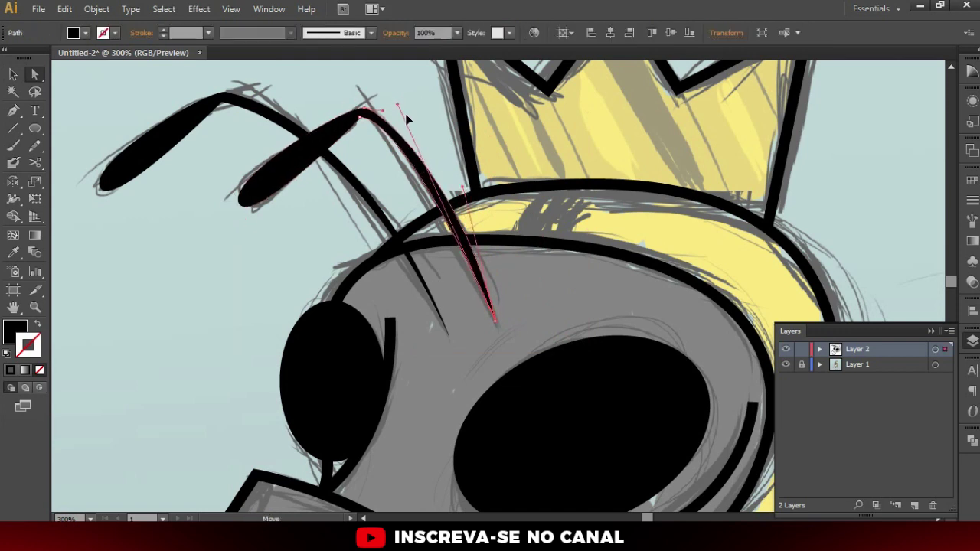
{"action": "key", "text": "v"}
Hide and reshow the coloured sketch layer to check the line art of the whole figure
{"action": "key", "text": "ctrl+minus"}
{"action": "key", "text": "ctrl+minus"}
{"action": "left_click", "coordinate": [449, 264]}
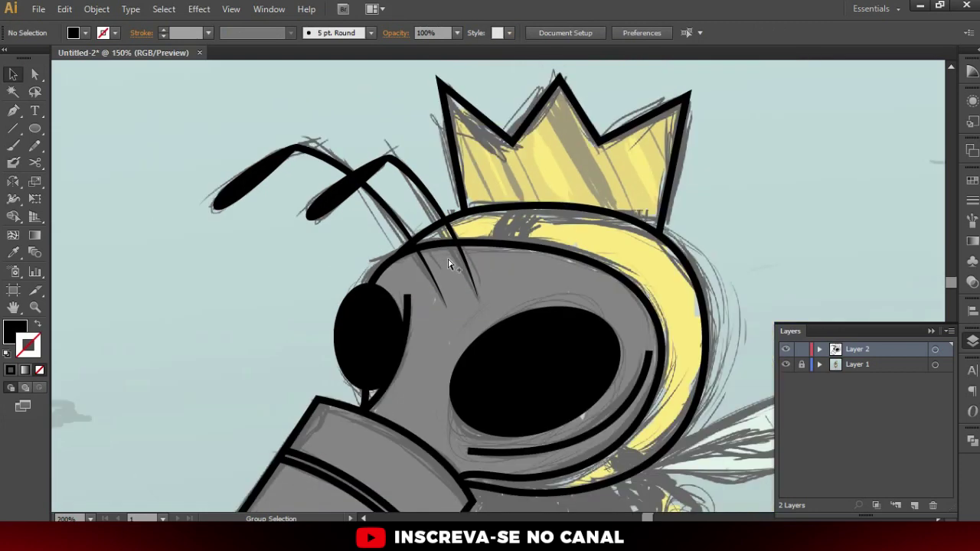
{"action": "key", "text": "ctrl+minus"}
{"action": "left_click", "coordinate": [786, 365]}
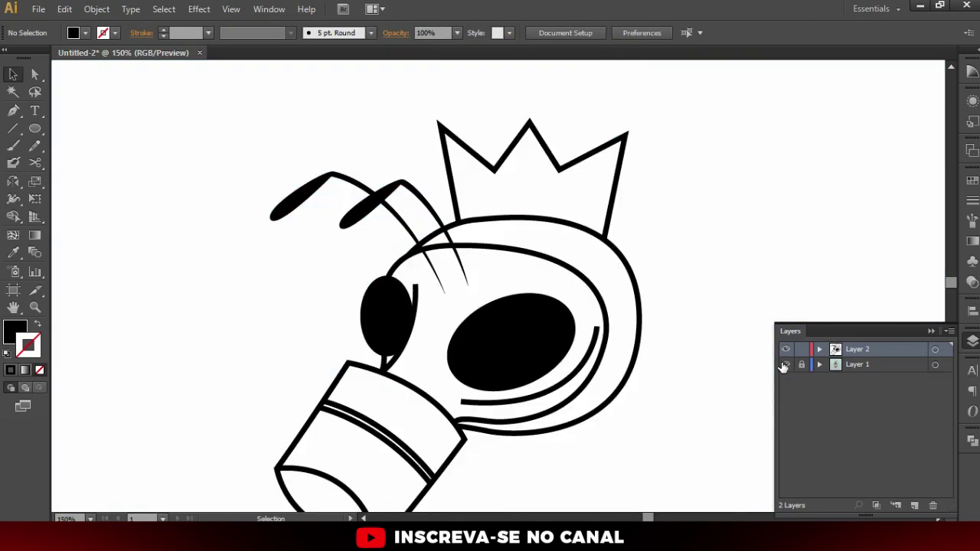
{"action": "left_click", "coordinate": [786, 364]}
{"action": "scroll", "coordinate": [667, 337], "scroll_direction": "down", "scroll_amount": 3}
{"action": "scroll", "coordinate": [667, 337], "scroll_direction": "down", "scroll_amount": 1}
{"action": "key", "text": "p"}
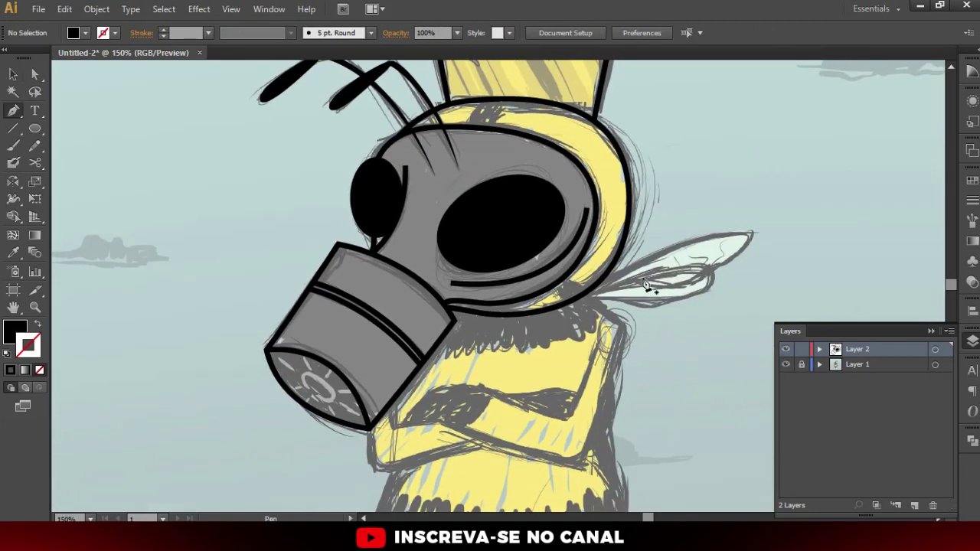
{"action": "key", "text": "ctrl+plus"}
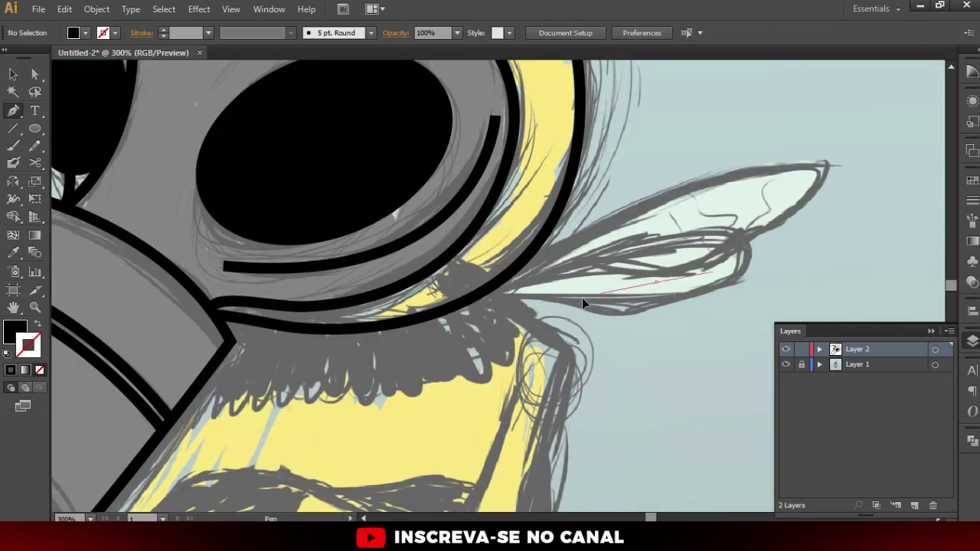
{"action": "key", "text": "ctrl+plus"}
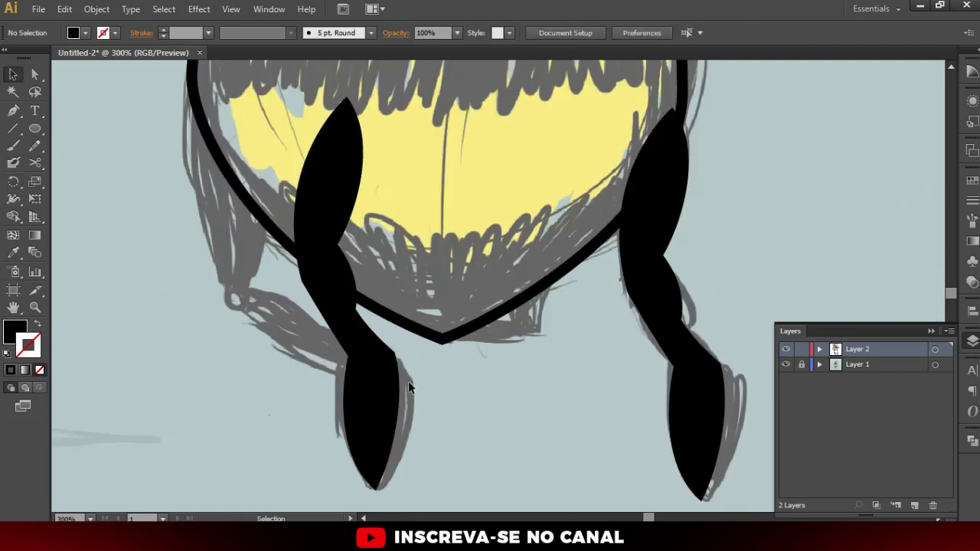
Select the left black leg beneath the body
{"action": "left_click", "coordinate": [386, 379]}
Nudge the left leg down and rotate it around a centre point set on the leg
{"action": "left_click_drag", "start_coordinate": [388, 383], "coordinate": [388, 393]}
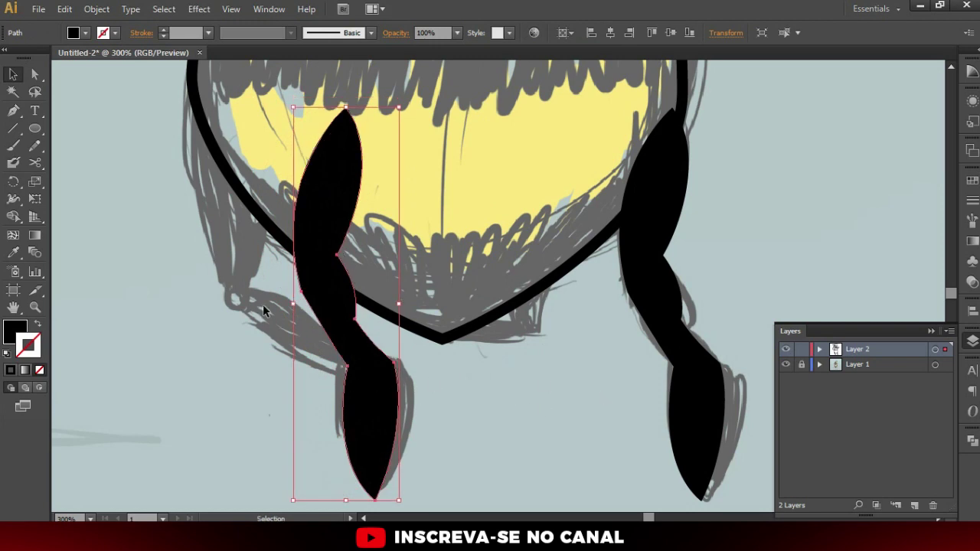
{"action": "key", "text": "r"}
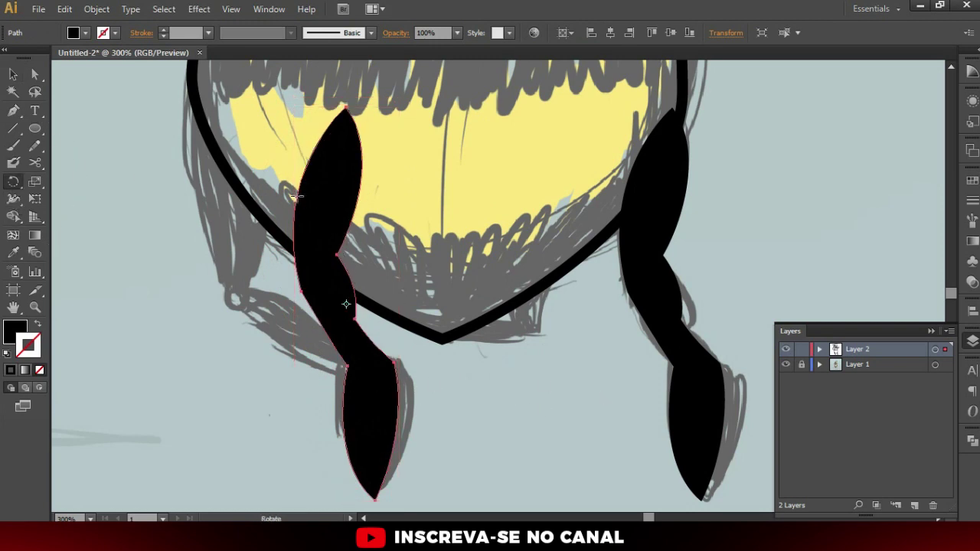
{"action": "left_click_drag", "start_coordinate": [297, 196], "coordinate": [253, 141]}
{"action": "key", "text": "ctrl+z"}
{"action": "left_click", "coordinate": [345, 304]}
{"action": "left_click_drag", "start_coordinate": [337, 137], "coordinate": [249, 208]}
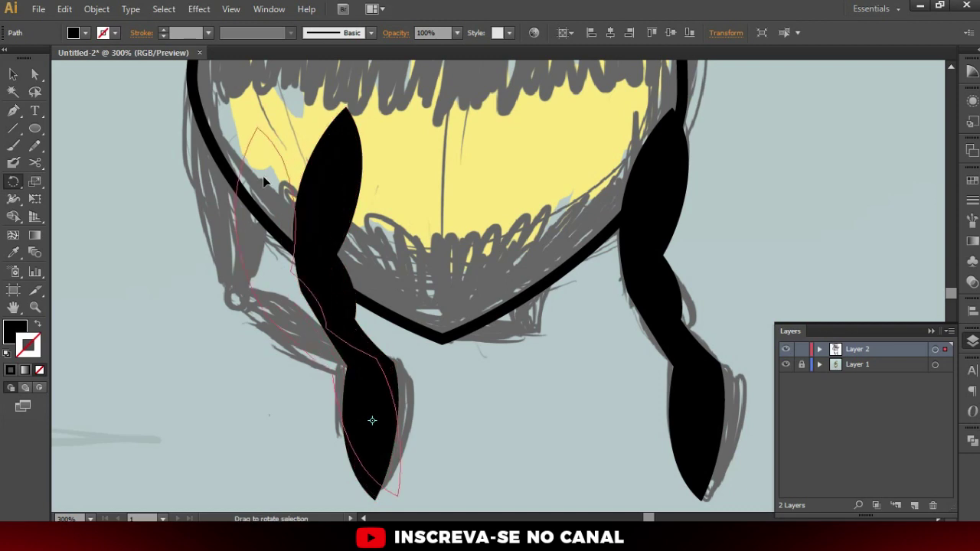
Undo the extra rotation and pull the left leg outward to the sketch in outline view
{"action": "left_click_drag", "start_coordinate": [248, 208], "coordinate": [236, 215]}
{"action": "key", "text": "ctrl+z"}
{"action": "key", "text": "v"}
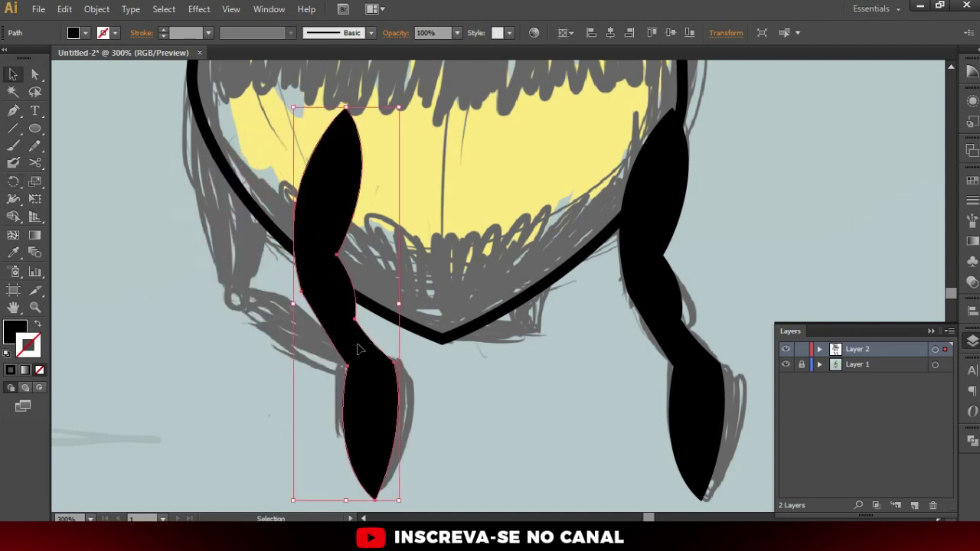
{"action": "key", "text": "a"}
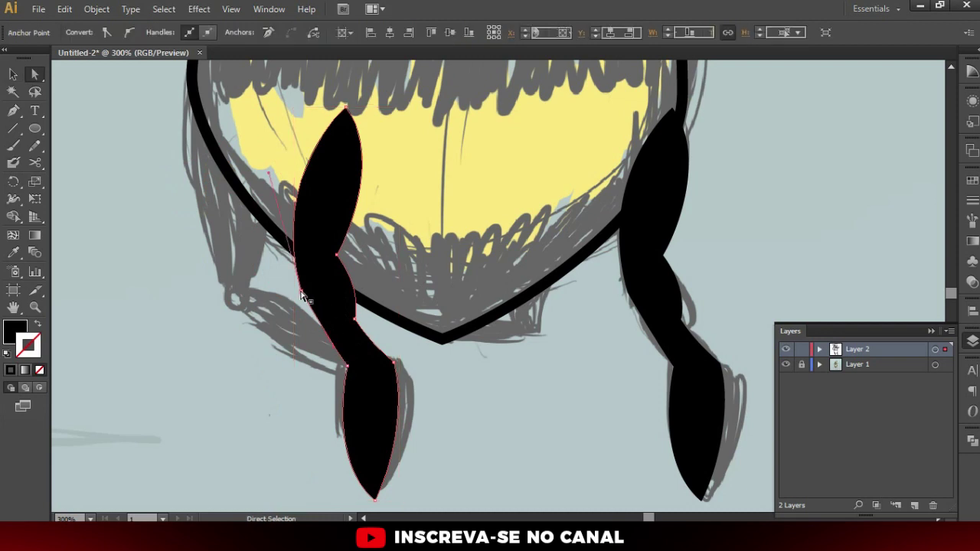
{"action": "left_click_drag", "start_coordinate": [303, 296], "coordinate": [236, 299]}
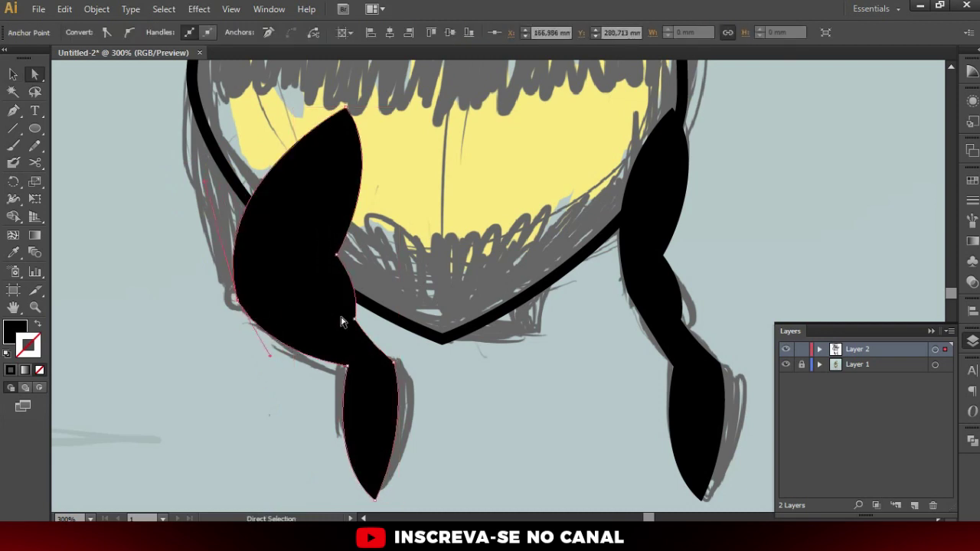
{"action": "left_click", "coordinate": [40, 326]}
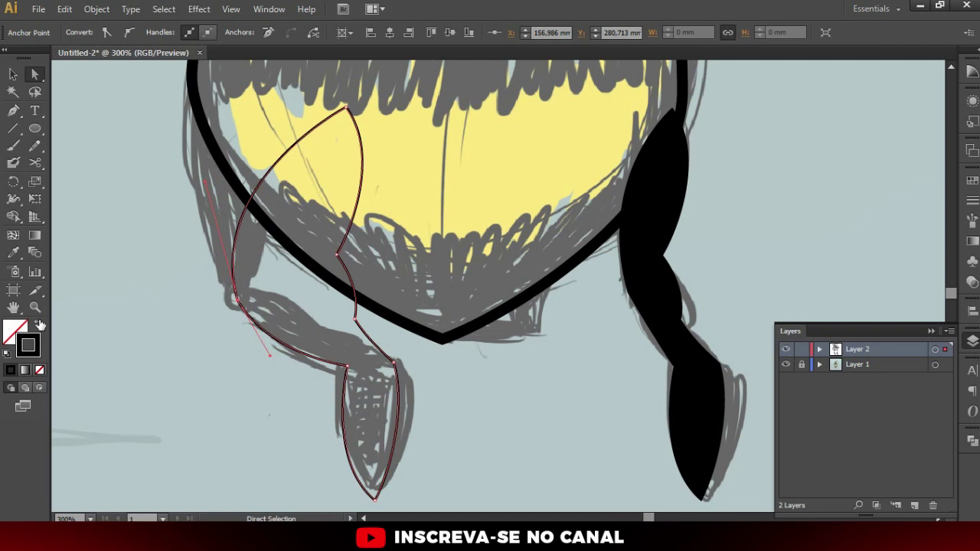
{"action": "left_click_drag", "start_coordinate": [349, 112], "coordinate": [206, 183]}
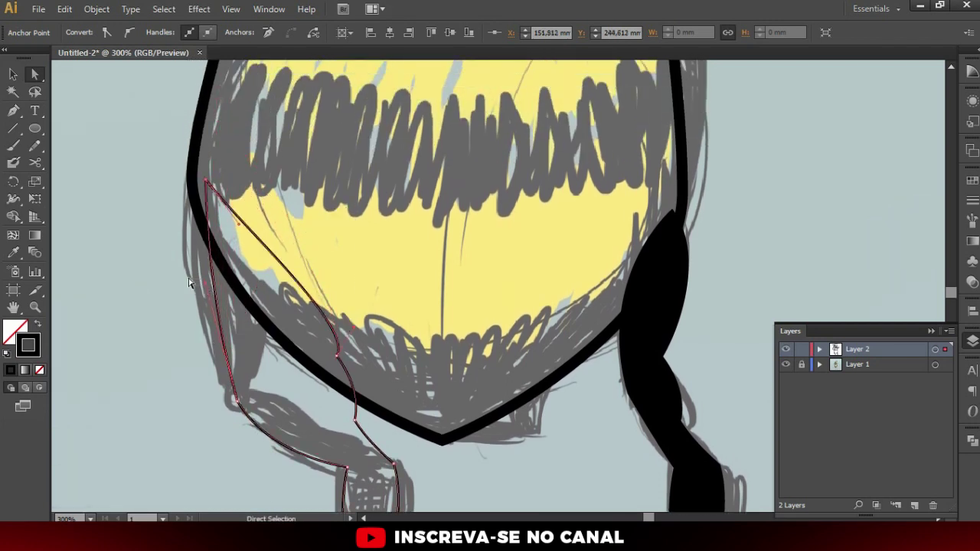
{"action": "left_click", "coordinate": [214, 342]}
{"action": "left_click", "coordinate": [238, 402]}
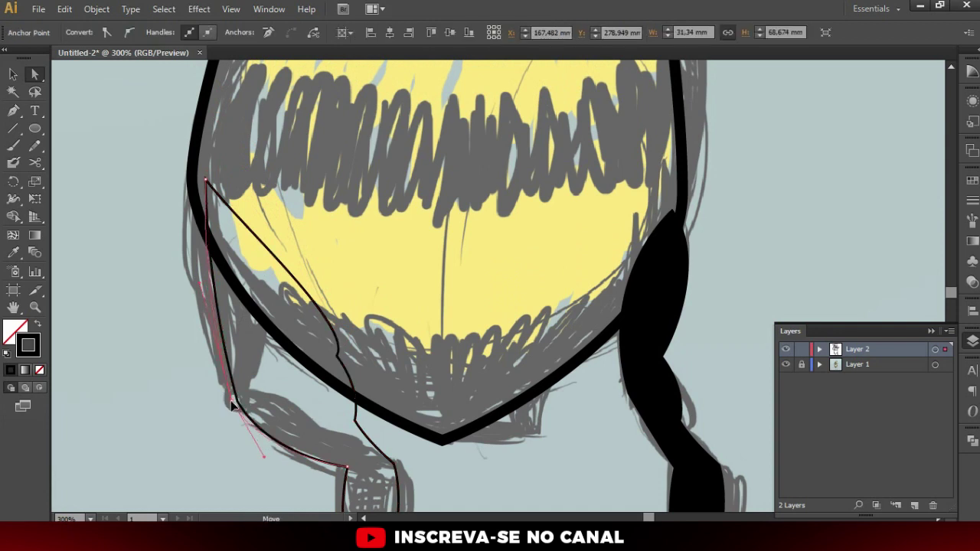
Drag the leg's top, side and knee anchors to follow the sketch, then refill it black
{"action": "left_click_drag", "start_coordinate": [206, 182], "coordinate": [196, 160]}
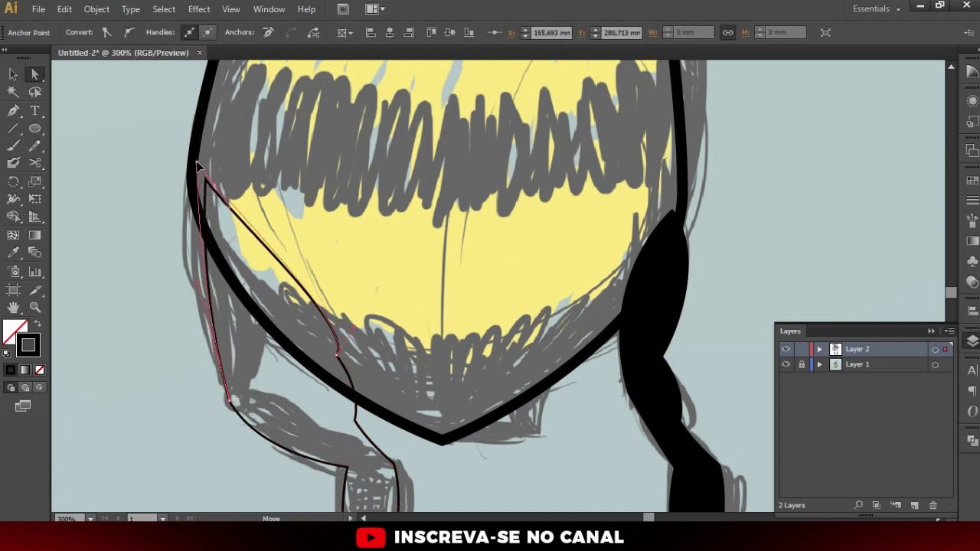
{"action": "left_click_drag", "start_coordinate": [198, 286], "coordinate": [185, 266]}
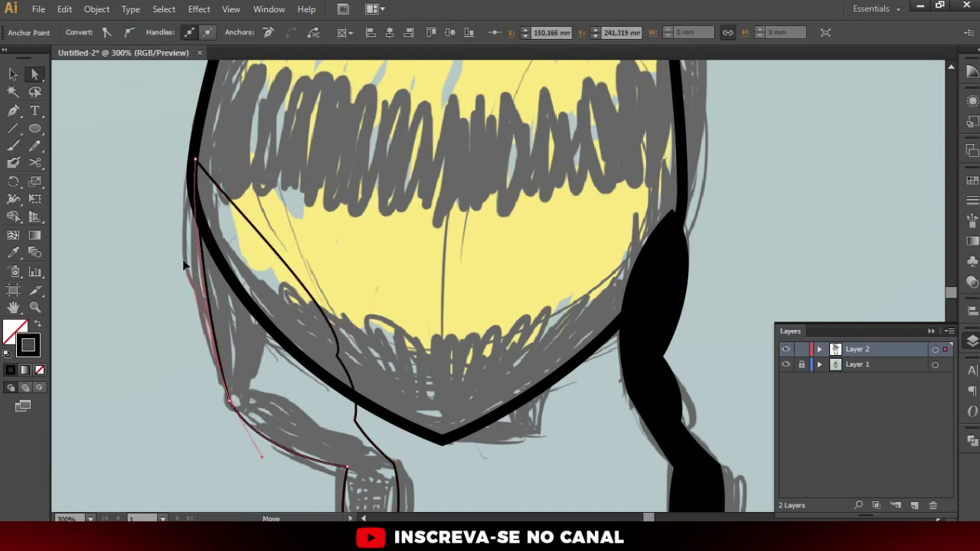
{"action": "mouse_move", "coordinate": [335, 339]}
{"action": "left_mouse_down"}
{"action": "mouse_move", "coordinate": [442, 244]}
{"action": "mouse_move", "coordinate": [359, 288]}
{"action": "mouse_move", "coordinate": [381, 246]}
{"action": "left_mouse_up"}
{"action": "mouse_move", "coordinate": [446, 307]}
{"action": "left_mouse_down"}
{"action": "mouse_move", "coordinate": [408, 265]}
{"action": "mouse_move", "coordinate": [387, 287]}
{"action": "left_mouse_up"}
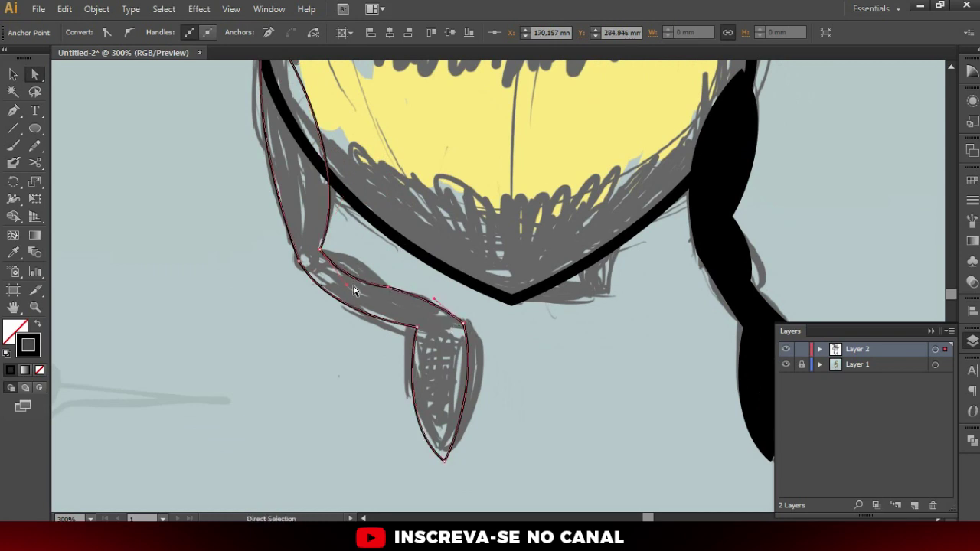
{"action": "left_click_drag", "start_coordinate": [346, 290], "coordinate": [366, 249]}
{"action": "mouse_move", "coordinate": [465, 324]}
{"action": "left_mouse_down"}
{"action": "mouse_move", "coordinate": [437, 299]}
{"action": "mouse_move", "coordinate": [412, 329]}
{"action": "left_mouse_up"}
{"action": "scroll", "coordinate": [389, 326], "scroll_direction": "down", "scroll_amount": 1}
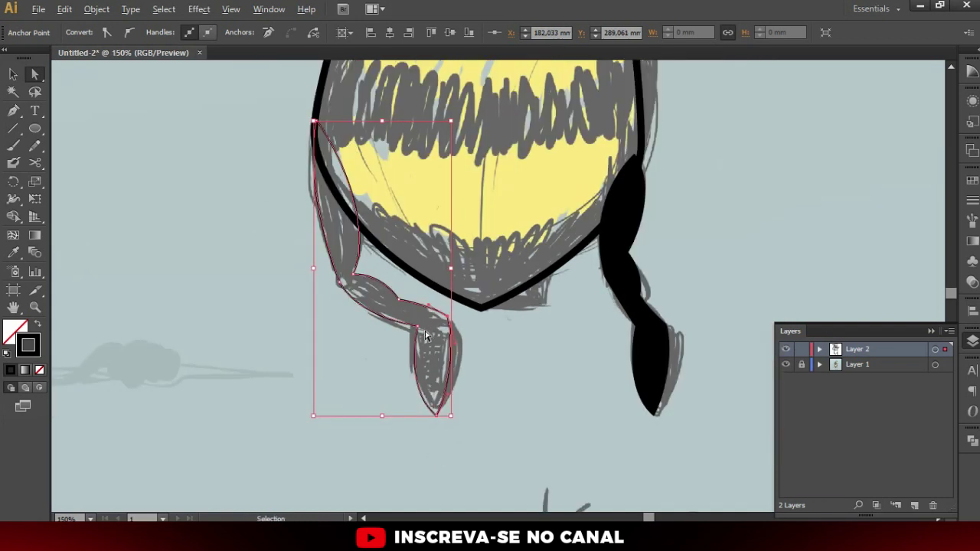
{"action": "scroll", "coordinate": [379, 299], "scroll_direction": "down", "scroll_amount": 1}
{"action": "left_click", "coordinate": [37, 322]}
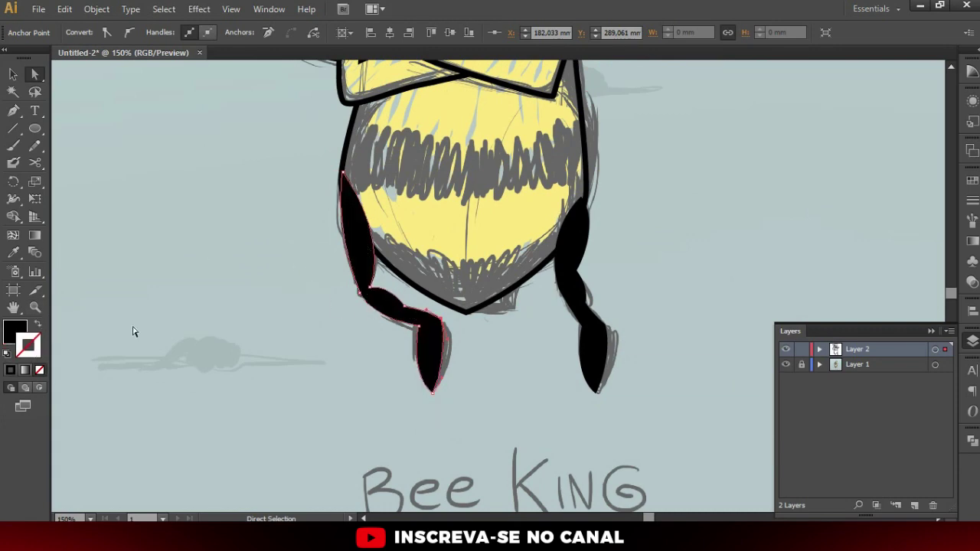
{"action": "key", "text": "v"}
{"action": "key", "text": "ctrl+shift+a"}
{"action": "scroll", "coordinate": [350, 219], "scroll_direction": "up", "scroll_amount": 1}
{"action": "scroll", "coordinate": [403, 276], "scroll_direction": "up", "scroll_amount": 1}
{"action": "scroll", "coordinate": [403, 276], "scroll_direction": "down", "scroll_amount": 2}
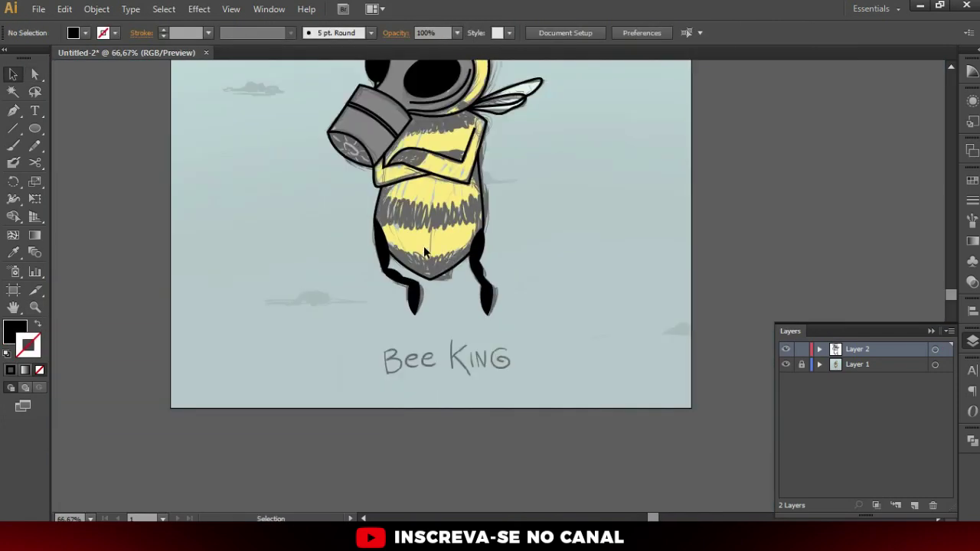
{"action": "scroll", "coordinate": [366, 260], "scroll_direction": "up", "scroll_amount": 3}
{"action": "left_click", "coordinate": [387, 224]}
{"action": "left_click", "coordinate": [346, 234]}
{"action": "scroll", "coordinate": [318, 286], "scroll_direction": "up", "scroll_amount": 2}
{"action": "scroll", "coordinate": [449, 315], "scroll_direction": "up", "scroll_amount": 4}
{"action": "scroll", "coordinate": [450, 314], "scroll_direction": "right", "scroll_amount": 2}
{"action": "scroll", "coordinate": [449, 315], "scroll_direction": "down", "scroll_amount": 1}
{"action": "scroll", "coordinate": [474, 329], "scroll_direction": "up", "scroll_amount": 3}
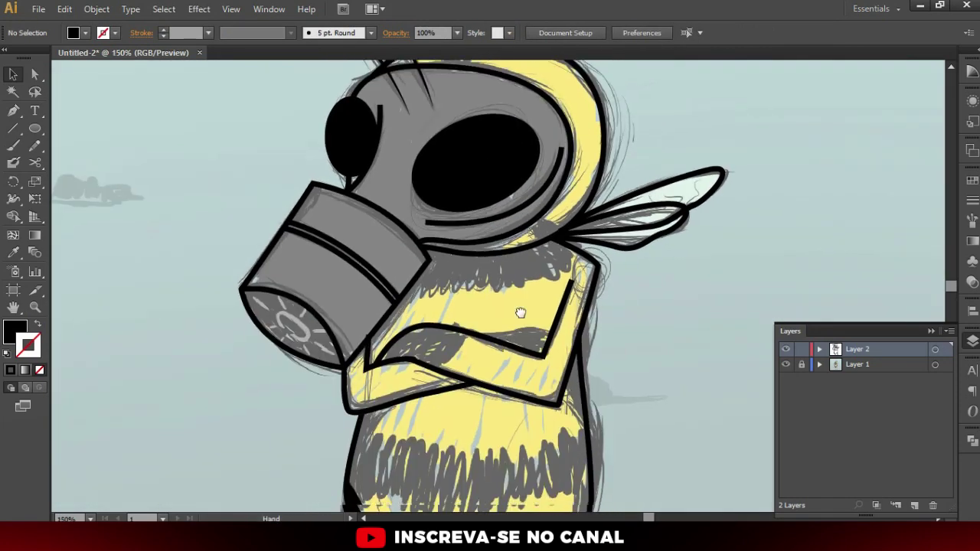
{"action": "scroll", "coordinate": [511, 348], "scroll_direction": "down", "scroll_amount": 3}
{"action": "scroll", "coordinate": [511, 349], "scroll_direction": "up", "scroll_amount": 1}
{"action": "key", "text": "ctrl+0"}
{"action": "left_click", "coordinate": [786, 364]}
{"action": "scroll", "coordinate": [424, 383], "scroll_direction": "up", "scroll_amount": 2}
{"action": "scroll", "coordinate": [424, 383], "scroll_direction": "up", "scroll_amount": 1}
{"action": "left_click", "coordinate": [424, 383]}
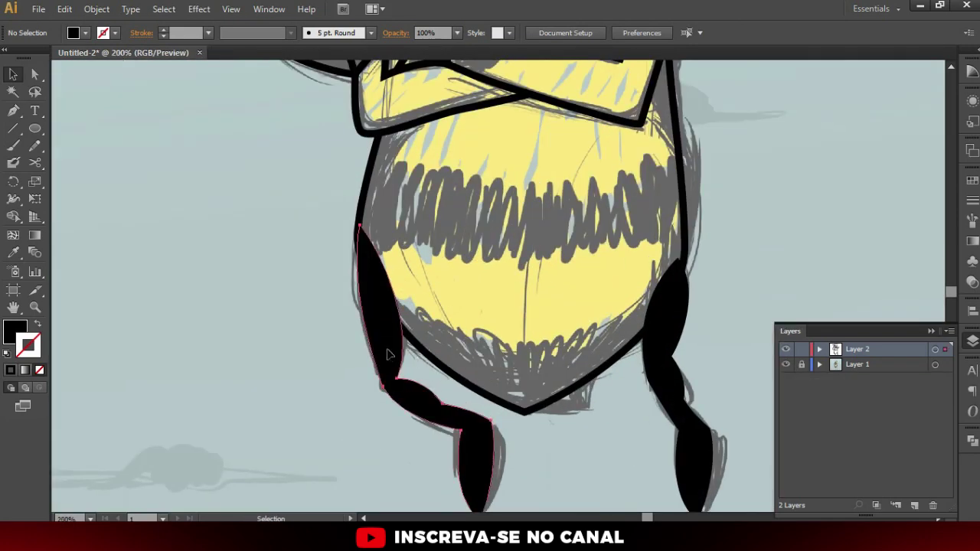
Erase the top of the left leg back to the body edge with the Eraser
{"action": "left_click", "coordinate": [505, 334]}
{"action": "left_click", "coordinate": [383, 360]}
{"action": "scroll", "coordinate": [378, 240], "scroll_direction": "up", "scroll_amount": 1}
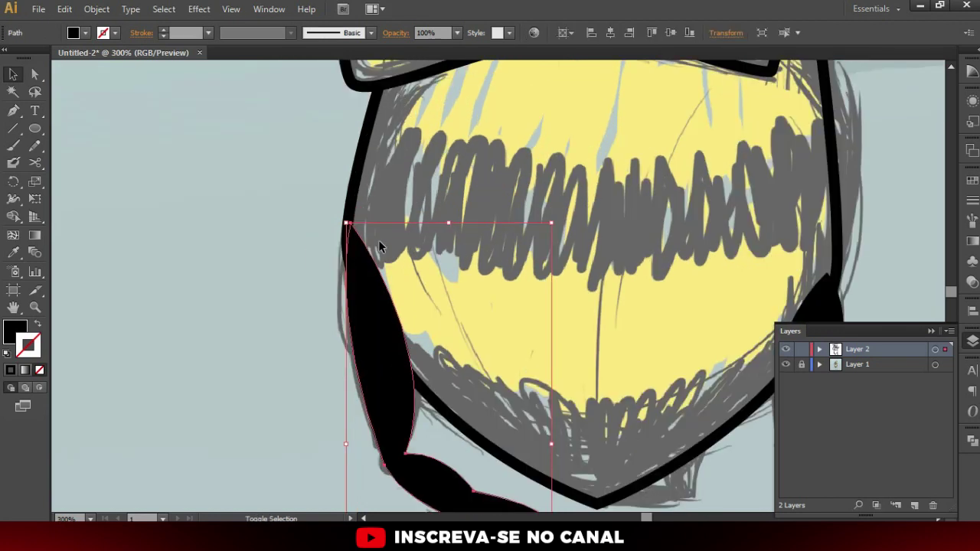
{"action": "key", "text": "shift+e"}
{"action": "mouse_move", "coordinate": [379, 218]}
{"action": "left_mouse_down"}
{"action": "mouse_move", "coordinate": [407, 313]}
{"action": "mouse_move", "coordinate": [448, 366]}
{"action": "left_mouse_up"}
{"action": "left_click_drag", "start_coordinate": [389, 255], "coordinate": [405, 314]}
{"action": "key", "text": "v"}
{"action": "left_click", "coordinate": [505, 317]}
Select the right leg and zoom out to view both legs
{"action": "left_click_drag", "start_coordinate": [505, 317], "coordinate": [376, 284]}
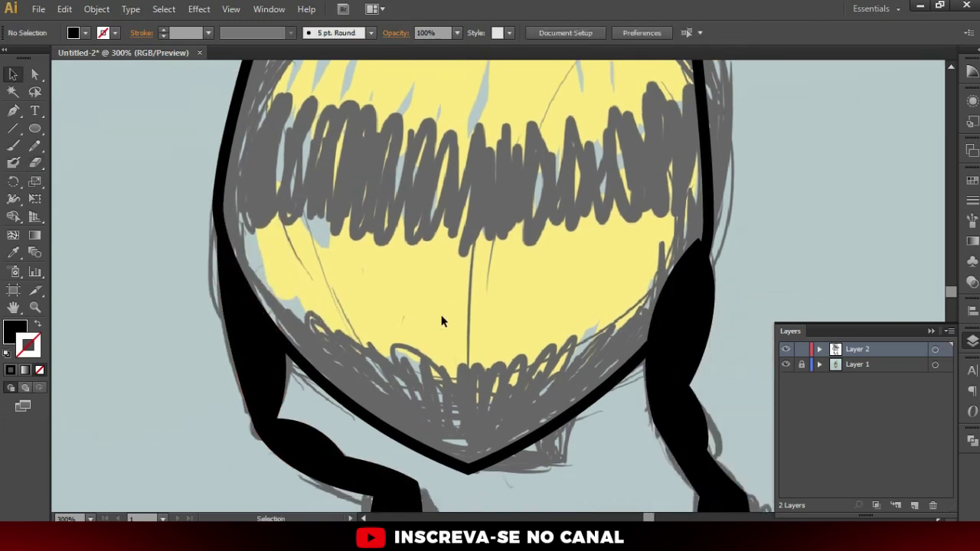
{"action": "left_click", "coordinate": [698, 297]}
{"action": "key", "text": "ctrl+minus"}
{"action": "key", "text": "ctrl+minus"}
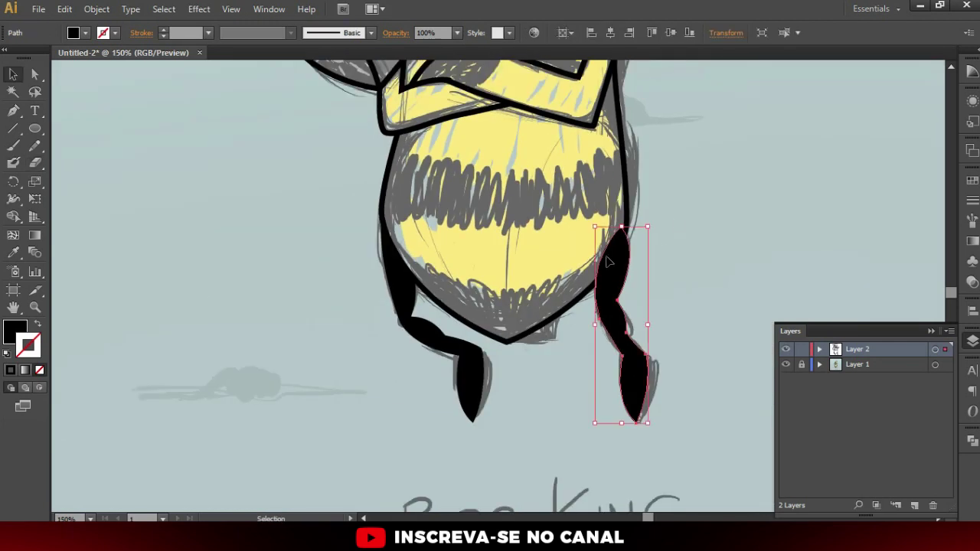
{"action": "scroll", "coordinate": [561, 279], "scroll_direction": "up", "scroll_amount": 2}
{"action": "scroll", "coordinate": [498, 285], "scroll_direction": "up", "scroll_amount": 2}
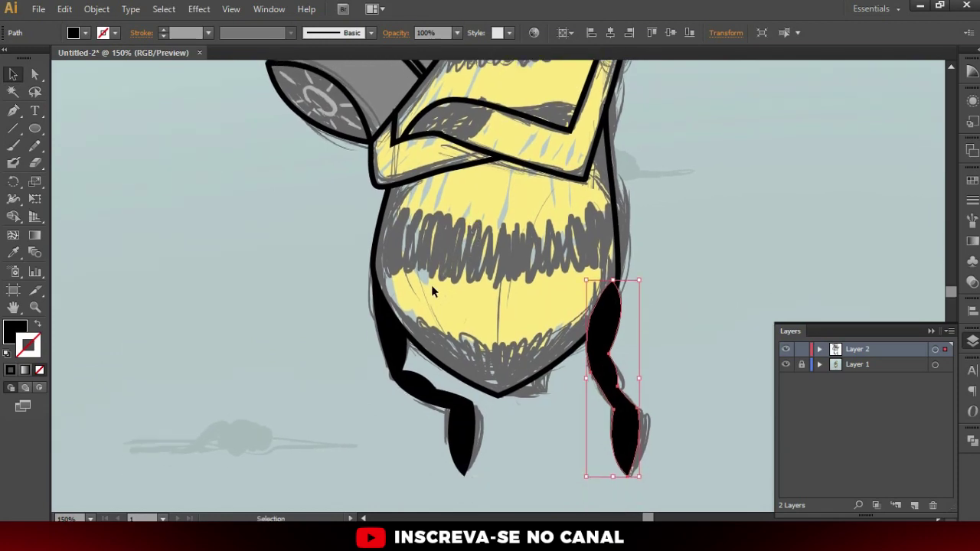
{"action": "key", "text": "shift+w"}
{"action": "scroll", "coordinate": [510, 422], "scroll_direction": "up", "scroll_amount": 1, "text": "alt"}
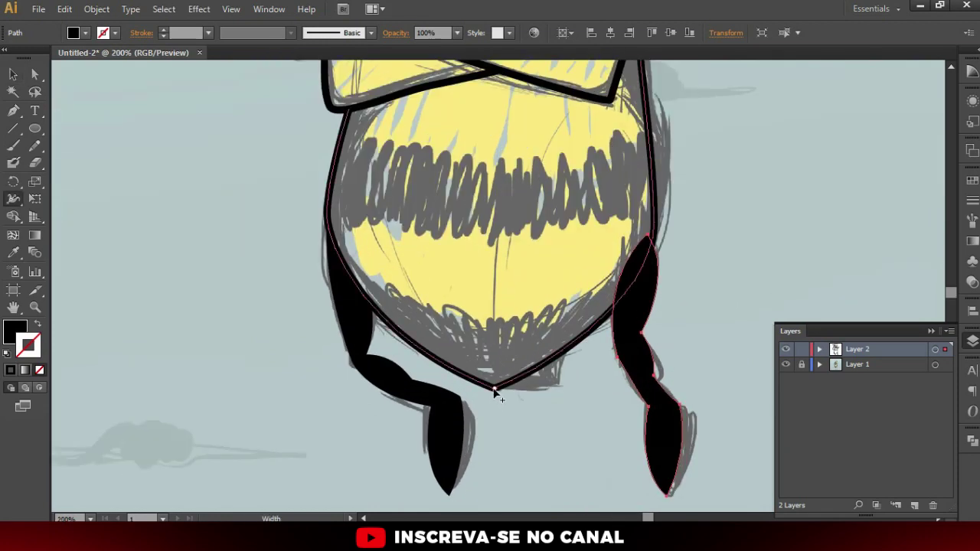
Widen the crossed arms' stroke along the lower edge and at the lower-left corner
{"action": "scroll", "coordinate": [493, 395], "scroll_direction": "up", "scroll_amount": 1}
{"action": "scroll", "coordinate": [437, 279], "scroll_direction": "up", "scroll_amount": 6}
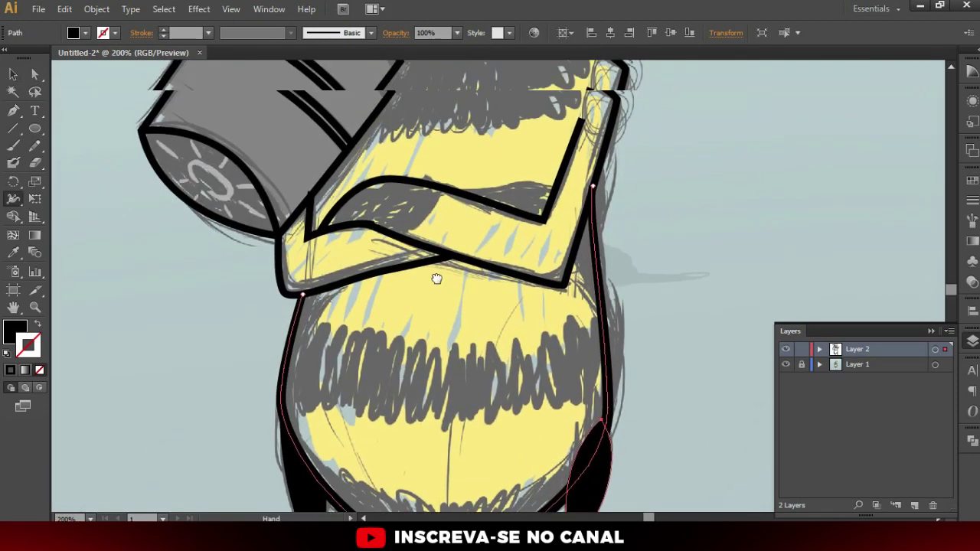
{"action": "scroll", "coordinate": [603, 261], "scroll_direction": "up", "scroll_amount": 2}
{"action": "scroll", "coordinate": [603, 261], "scroll_direction": "up", "scroll_amount": 1, "text": "alt"}
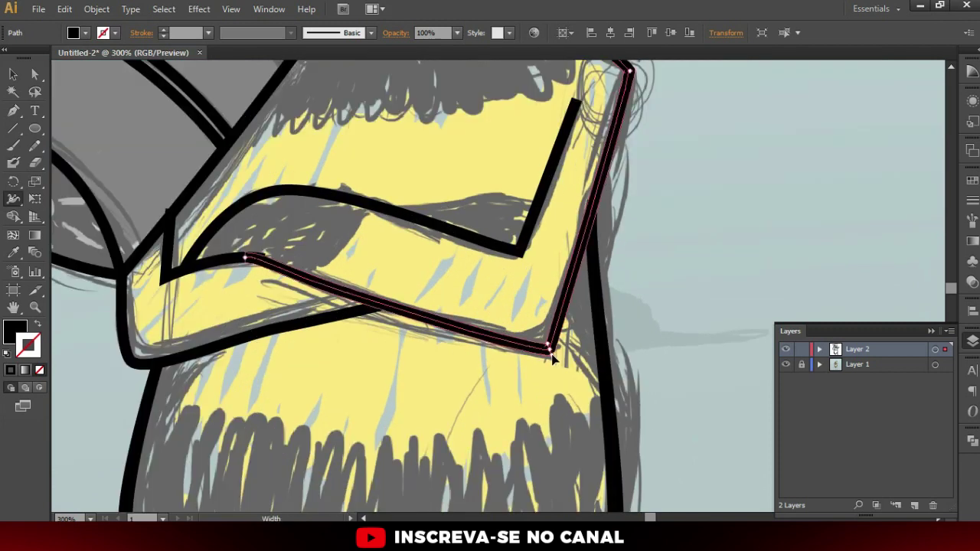
{"action": "left_click_drag", "start_coordinate": [553, 356], "coordinate": [553, 359]}
{"action": "left_click_drag", "start_coordinate": [239, 294], "coordinate": [406, 272]}
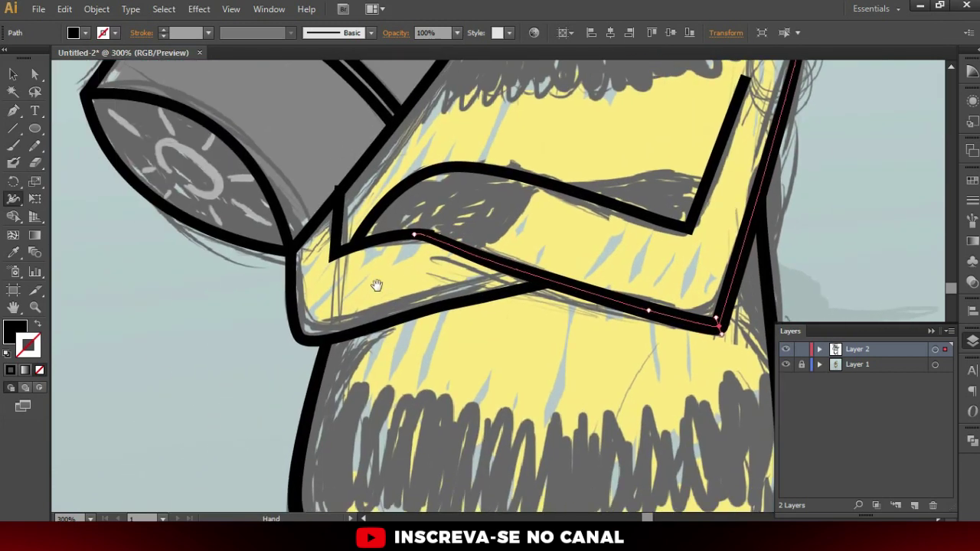
{"action": "left_click_drag", "start_coordinate": [300, 346], "coordinate": [296, 346]}
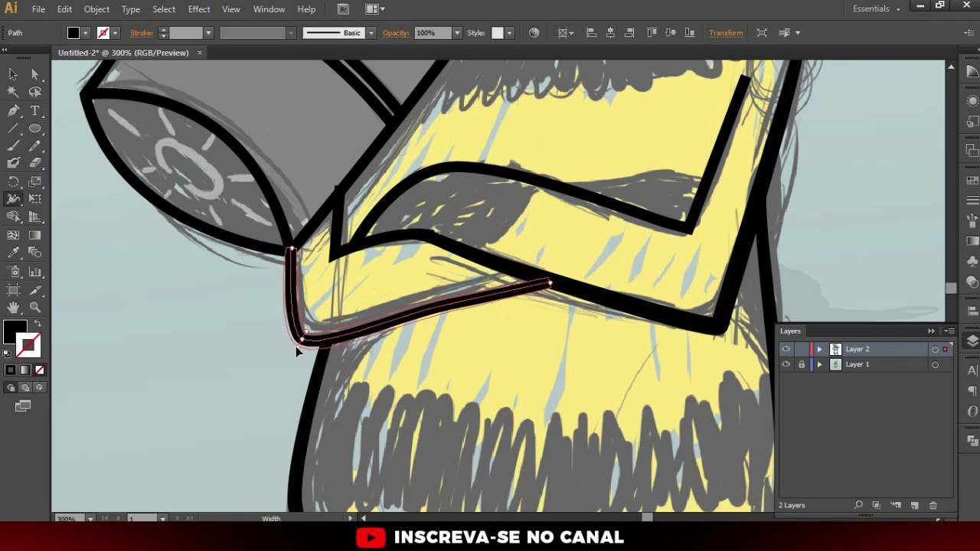
Inspect the inner arm outline's anchor points with Direct Selection, then deselect it
{"action": "scroll", "coordinate": [398, 233], "scroll_direction": "up", "scroll_amount": 1, "text": "alt"}
{"action": "key", "text": "a"}
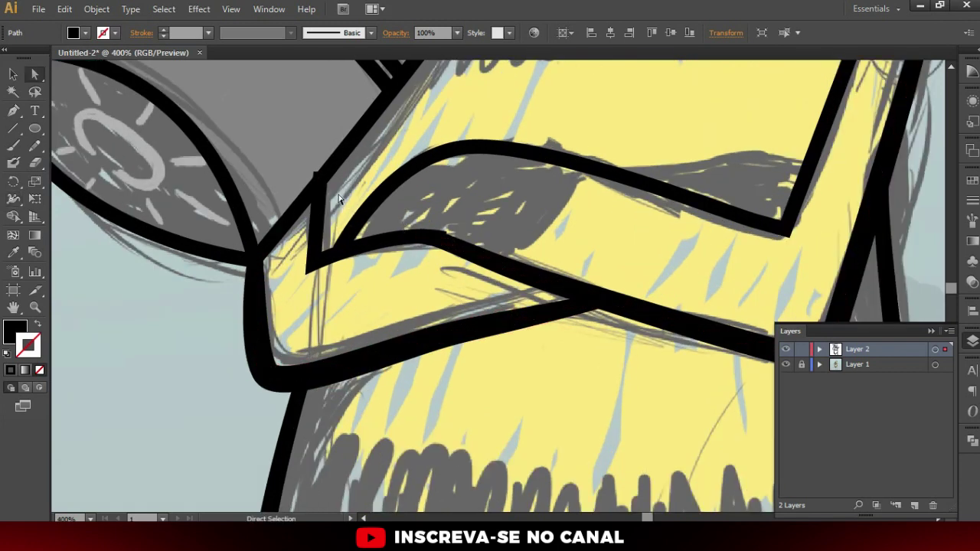
{"action": "left_click", "coordinate": [322, 205]}
{"action": "left_click", "coordinate": [321, 204]}
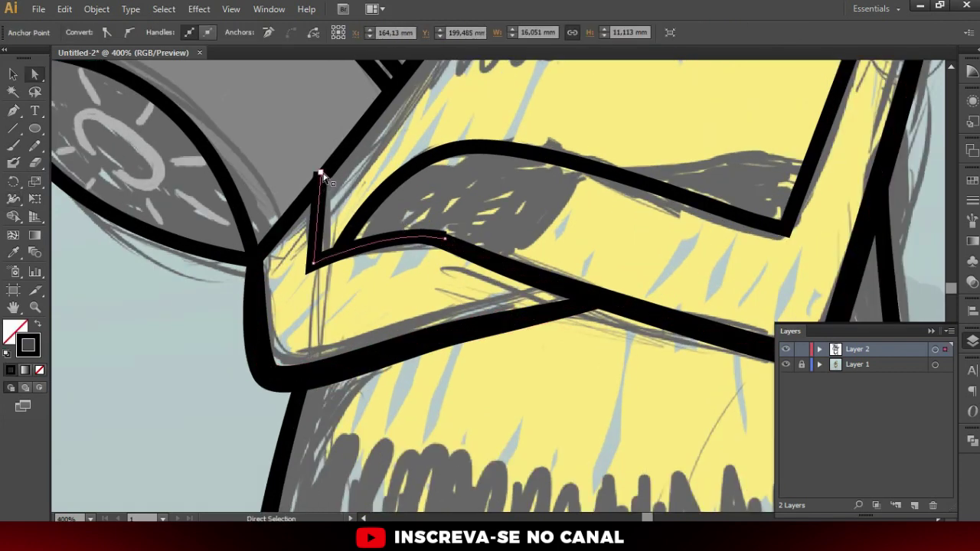
{"action": "left_click", "coordinate": [320, 181]}
{"action": "left_click", "coordinate": [328, 186]}
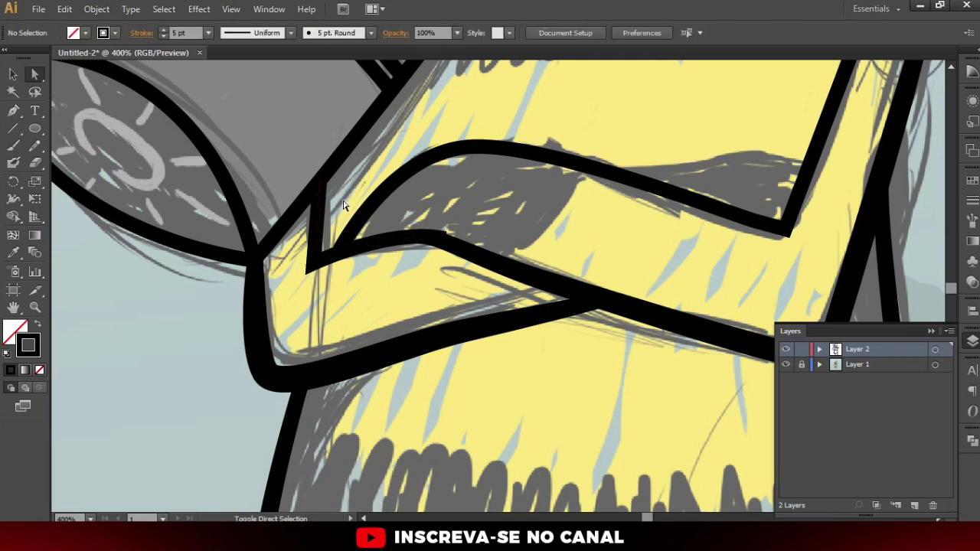
{"action": "key", "text": "shift+w"}
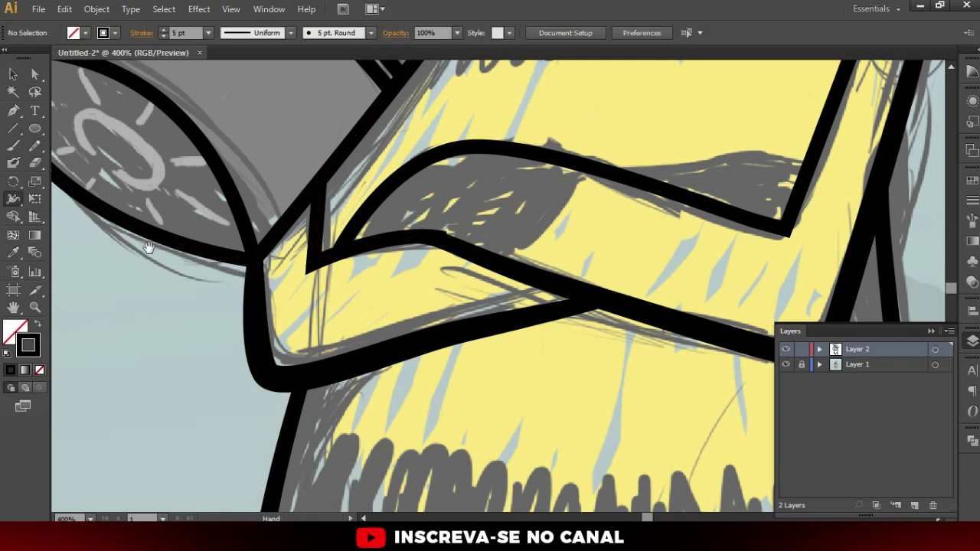
Add width points to the canister outline's lower edge and top corner
{"action": "left_click_drag", "start_coordinate": [150, 248], "coordinate": [389, 280]}
{"action": "left_click", "coordinate": [310, 230]}
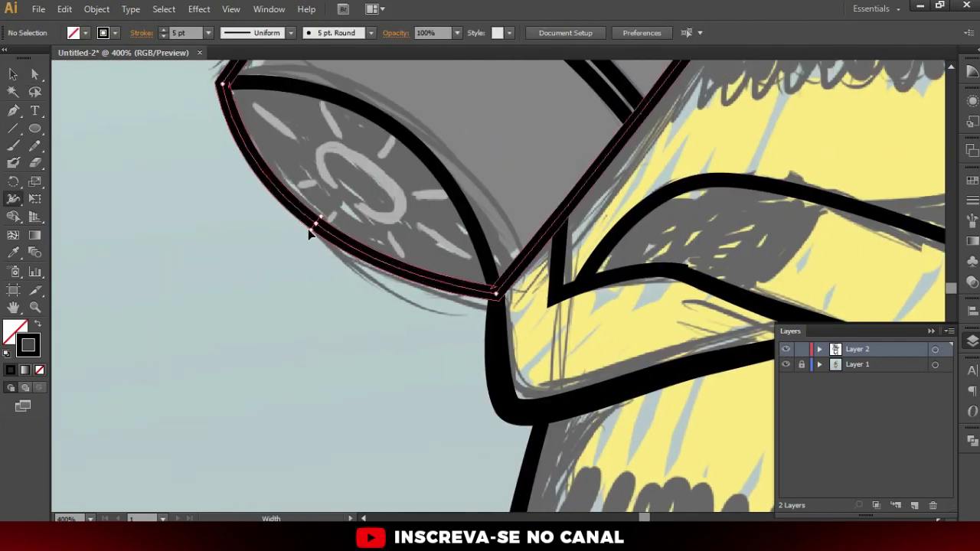
{"action": "scroll", "coordinate": [498, 291], "scroll_direction": "up", "scroll_amount": 1}
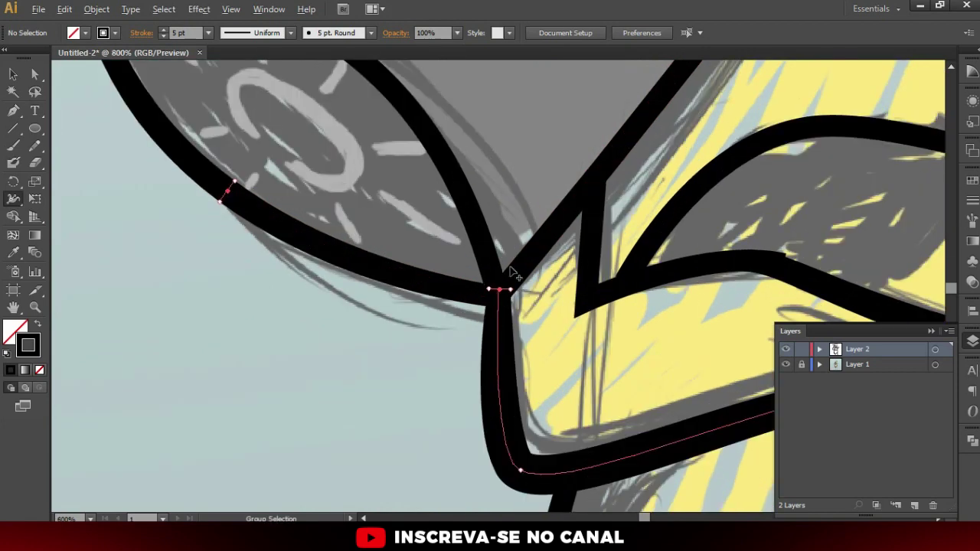
{"action": "scroll", "coordinate": [531, 267], "scroll_direction": "up", "scroll_amount": 1}
{"action": "scroll", "coordinate": [499, 306], "scroll_direction": "down", "scroll_amount": 2}
{"action": "left_click_drag", "start_coordinate": [457, 299], "coordinate": [388, 369]}
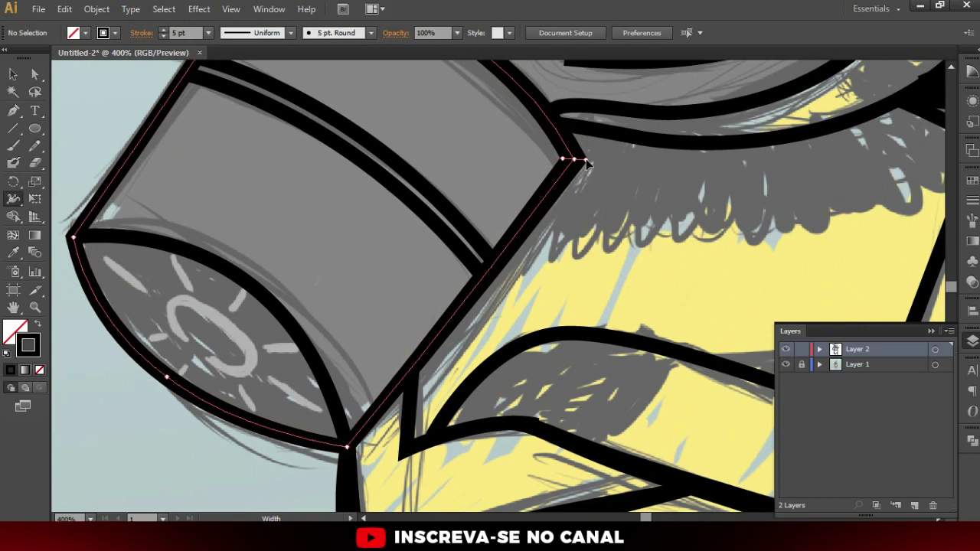
{"action": "scroll", "coordinate": [586, 164], "scroll_direction": "down", "scroll_amount": 1}
{"action": "left_click_drag", "start_coordinate": [411, 153], "coordinate": [506, 263]}
{"action": "left_click_drag", "start_coordinate": [431, 153], "coordinate": [428, 148]}
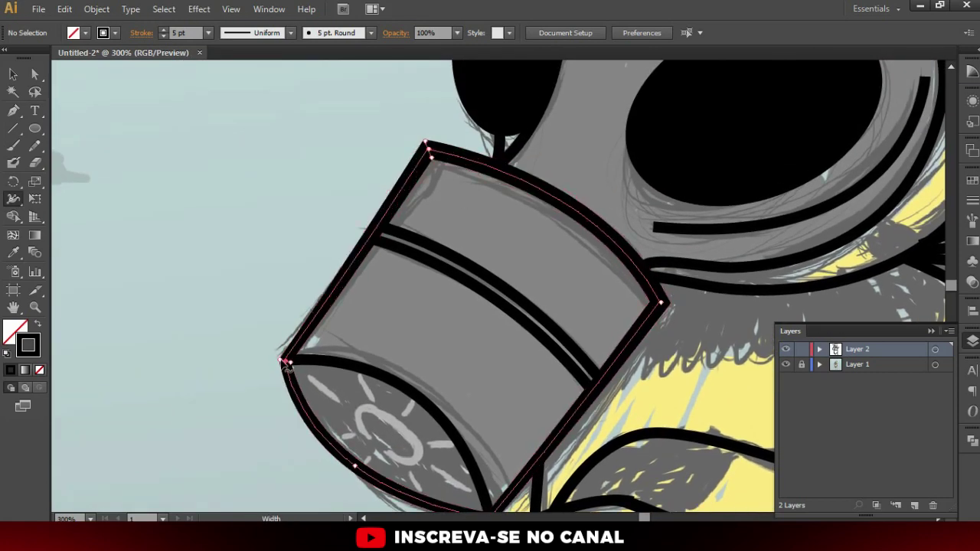
{"action": "scroll", "coordinate": [287, 366], "scroll_direction": "down", "scroll_amount": 2}
{"action": "left_click_drag", "start_coordinate": [459, 224], "coordinate": [456, 249]}
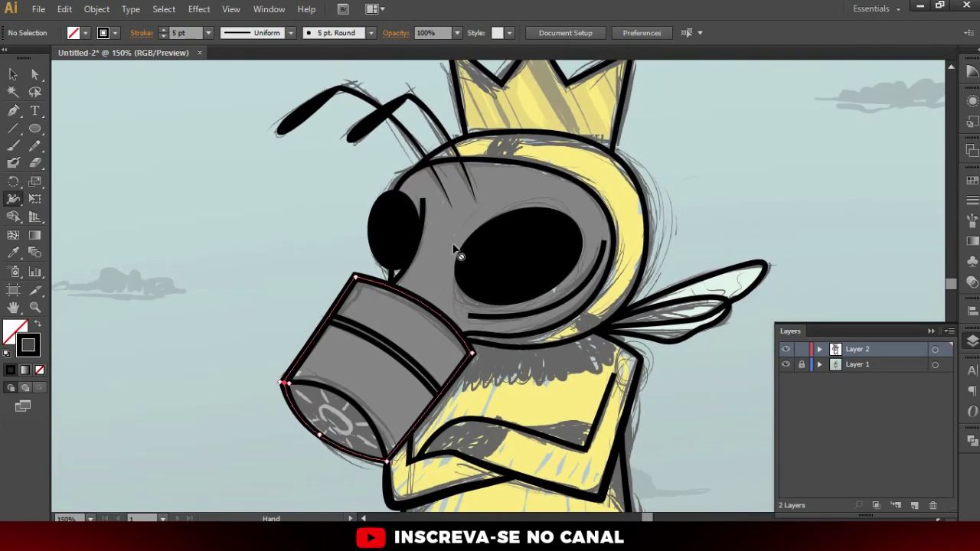
Widen the helmet outline's stroke near the strap end and on its right side
{"action": "scroll", "coordinate": [392, 285], "scroll_direction": "up", "scroll_amount": 1}
{"action": "scroll", "coordinate": [392, 285], "scroll_direction": "up", "scroll_amount": 1}
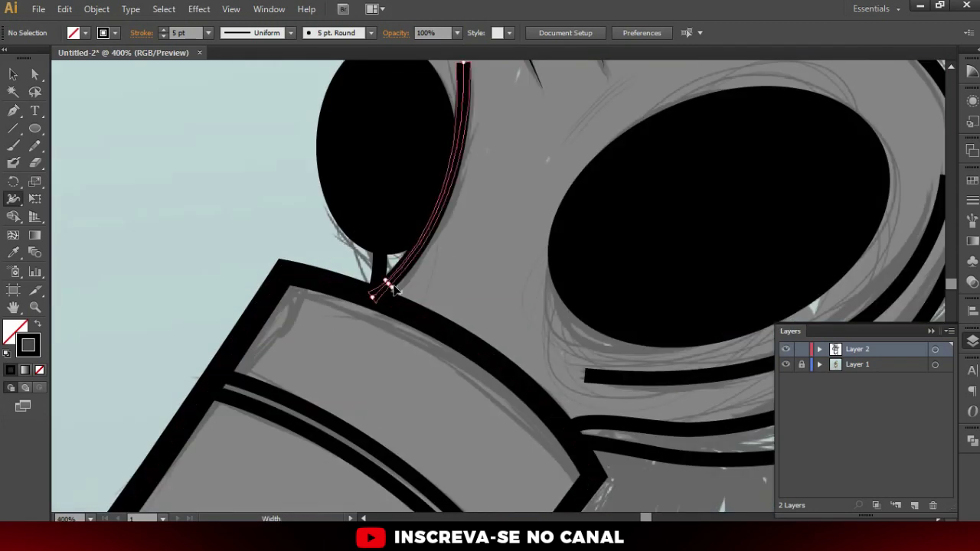
{"action": "mouse_move", "coordinate": [459, 88]}
{"action": "left_mouse_down"}
{"action": "mouse_move", "coordinate": [441, 206]}
{"action": "mouse_move", "coordinate": [459, 184]}
{"action": "left_mouse_up"}
{"action": "scroll", "coordinate": [455, 271], "scroll_direction": "down", "scroll_amount": 2}
{"action": "left_click_drag", "start_coordinate": [657, 201], "coordinate": [668, 203]}
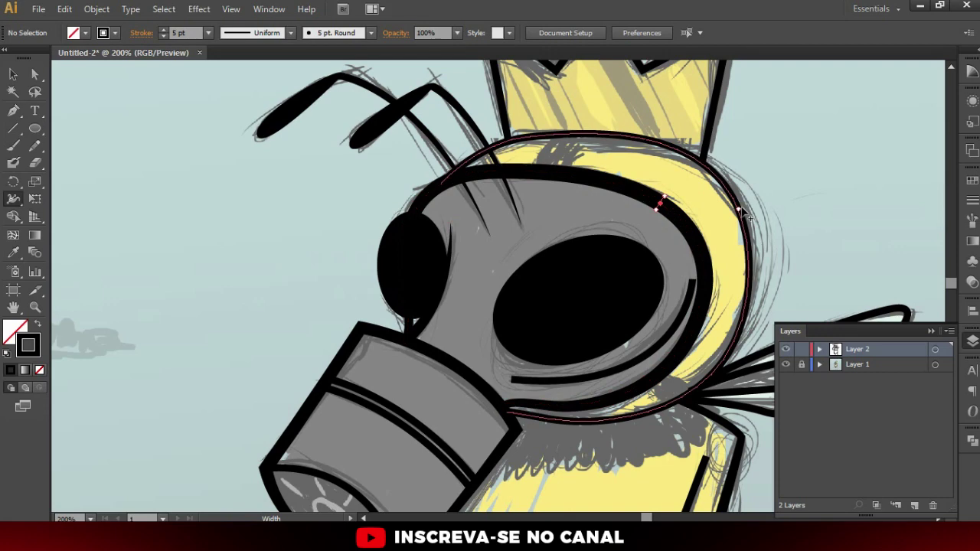
{"action": "left_click_drag", "start_coordinate": [737, 205], "coordinate": [744, 208]}
Widen the crown outline's stroke at its left and middle tips
{"action": "mouse_move", "coordinate": [728, 252]}
{"action": "left_mouse_down"}
{"action": "mouse_move", "coordinate": [661, 258]}
{"action": "mouse_move", "coordinate": [460, 125]}
{"action": "mouse_move", "coordinate": [530, 306]}
{"action": "left_mouse_up"}
{"action": "scroll", "coordinate": [436, 259], "scroll_direction": "up", "scroll_amount": 3}
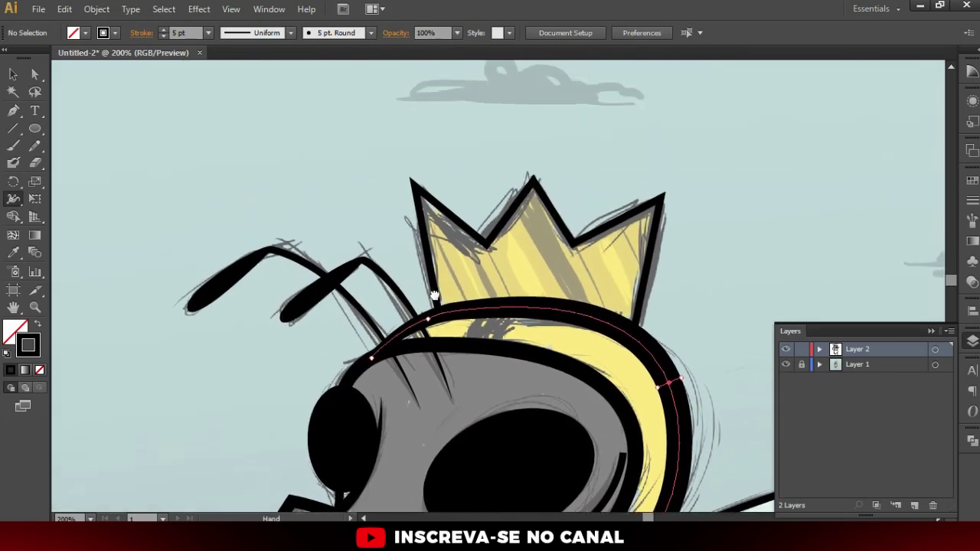
{"action": "scroll", "coordinate": [440, 264], "scroll_direction": "up", "scroll_amount": 1, "text": "alt"}
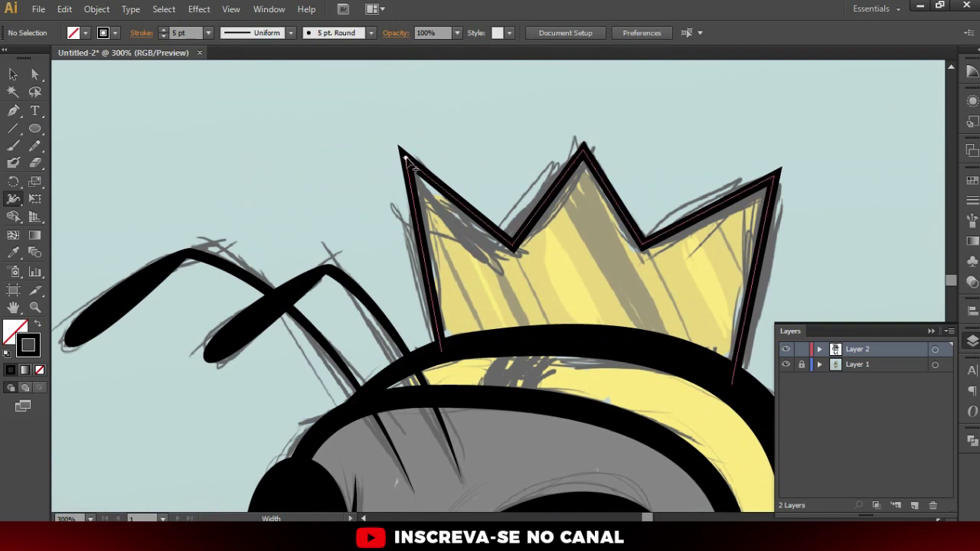
{"action": "left_click_drag", "start_coordinate": [401, 150], "coordinate": [394, 138]}
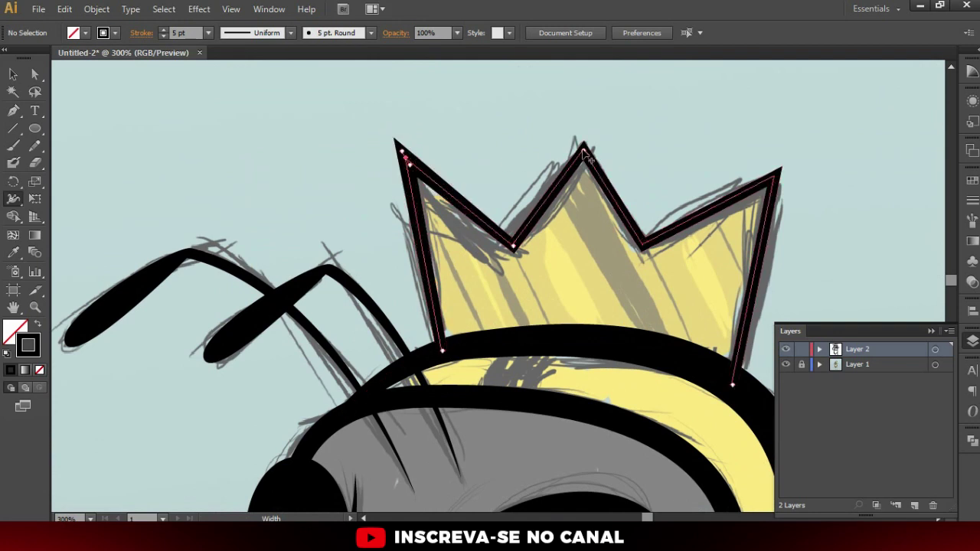
{"action": "left_click_drag", "start_coordinate": [584, 151], "coordinate": [585, 136]}
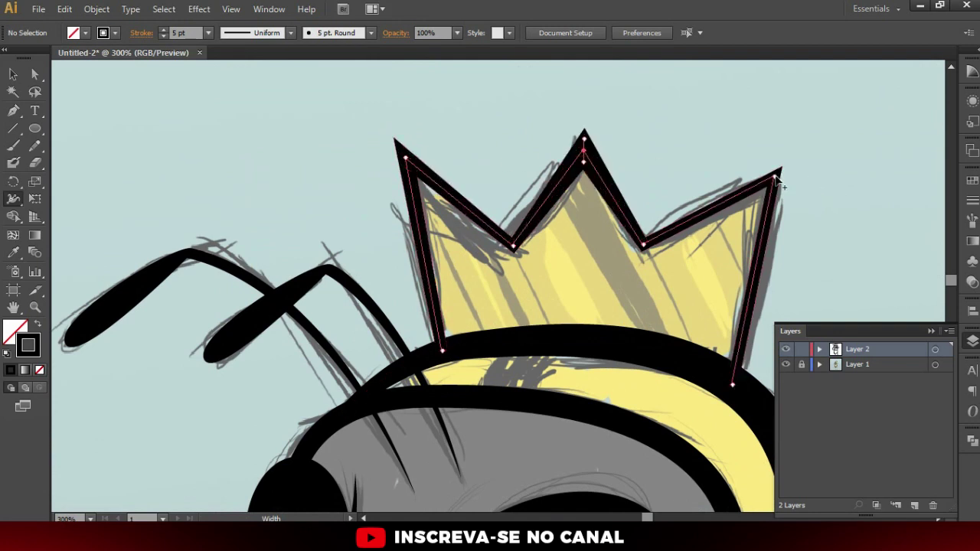
{"action": "scroll", "coordinate": [621, 320], "scroll_direction": "down", "scroll_amount": 2, "text": "alt"}
{"action": "scroll", "coordinate": [621, 321], "scroll_direction": "down", "scroll_amount": 1, "text": "alt"}
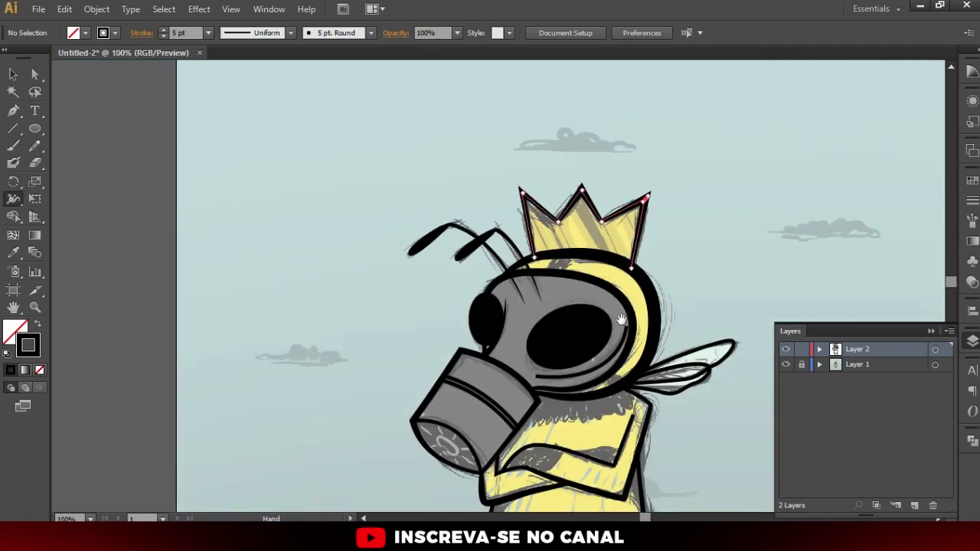
Add width points that widen the arm stroke near its top and its left end
{"action": "scroll", "coordinate": [648, 313], "scroll_direction": "up", "scroll_amount": 1, "text": "alt"}
{"action": "scroll", "coordinate": [597, 318], "scroll_direction": "up", "scroll_amount": 1, "text": "alt"}
{"action": "left_click_drag", "start_coordinate": [598, 318], "coordinate": [541, 240]}
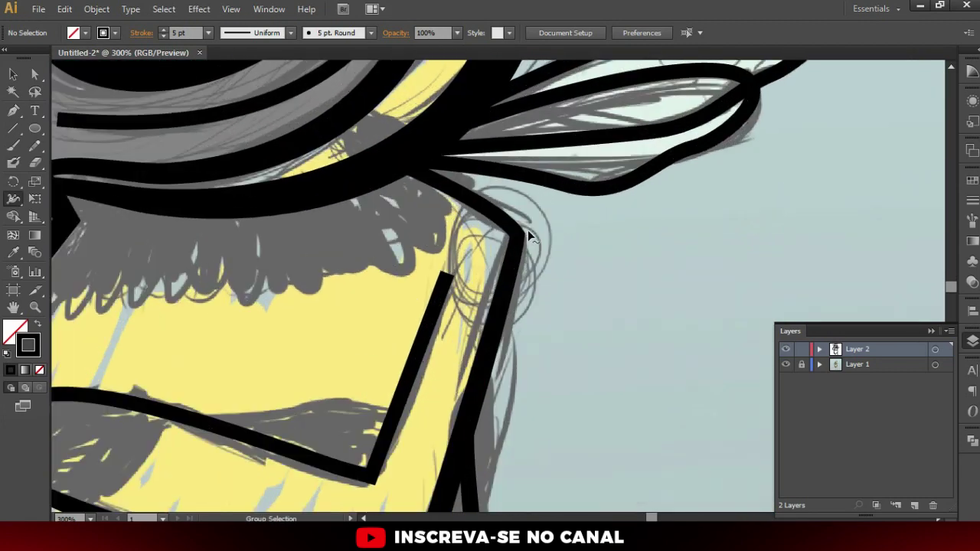
{"action": "scroll", "coordinate": [527, 236], "scroll_direction": "up", "scroll_amount": 2, "text": "alt"}
{"action": "left_click_drag", "start_coordinate": [499, 230], "coordinate": [571, 134]}
{"action": "left_click_drag", "start_coordinate": [517, 178], "coordinate": [515, 183]}
{"action": "left_click_drag", "start_coordinate": [368, 252], "coordinate": [697, 168]}
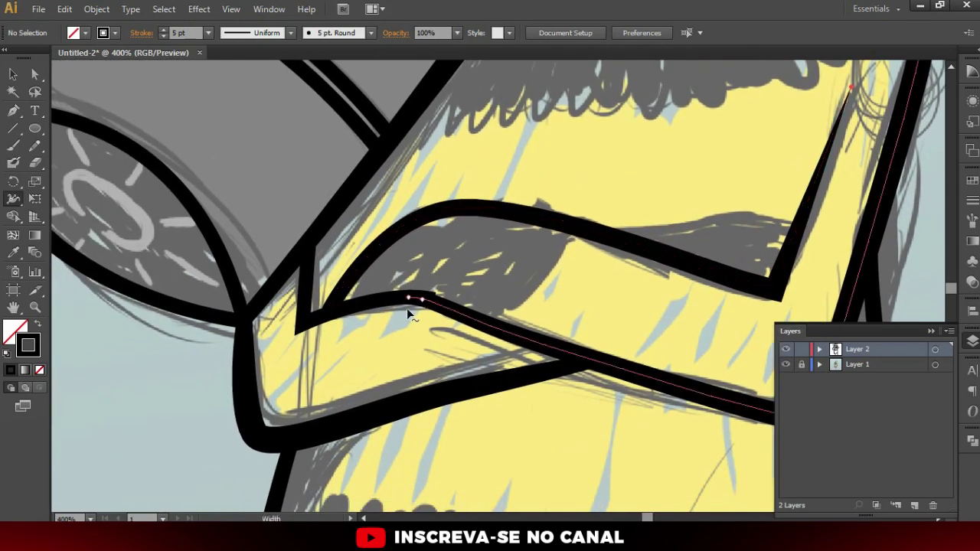
{"action": "scroll", "coordinate": [406, 308], "scroll_direction": "up", "scroll_amount": 1, "text": "alt"}
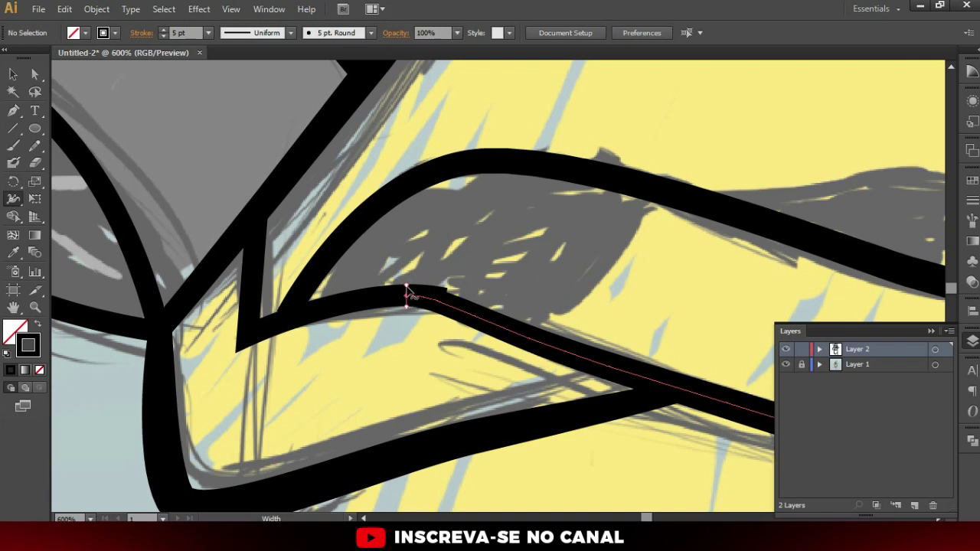
{"action": "left_click_drag", "start_coordinate": [452, 306], "coordinate": [458, 294]}
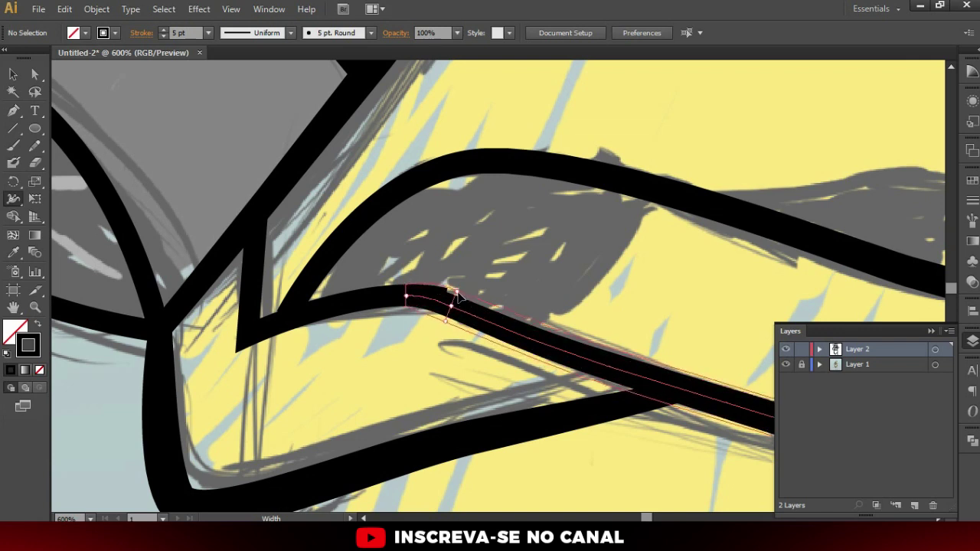
{"action": "left_click", "coordinate": [414, 350], "text": "ctrl"}
Check the lower arm's curved path with the Direct Selection tool, then deselect it
{"action": "scroll", "coordinate": [411, 328], "scroll_direction": "down", "scroll_amount": 2}
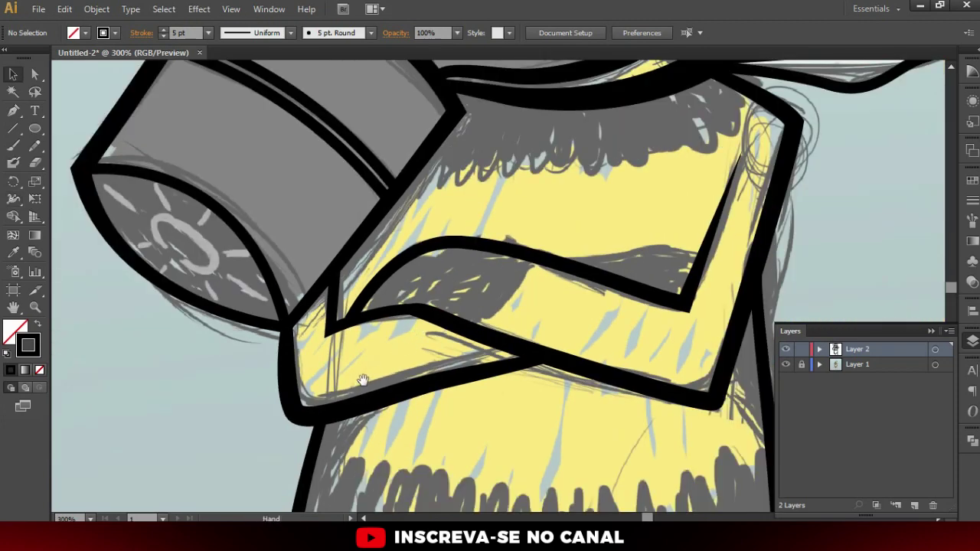
{"action": "left_click_drag", "start_coordinate": [363, 381], "coordinate": [381, 346]}
{"action": "key", "text": "a"}
{"action": "left_click", "coordinate": [306, 298]}
{"action": "scroll", "coordinate": [305, 297], "scroll_direction": "up", "scroll_amount": 1}
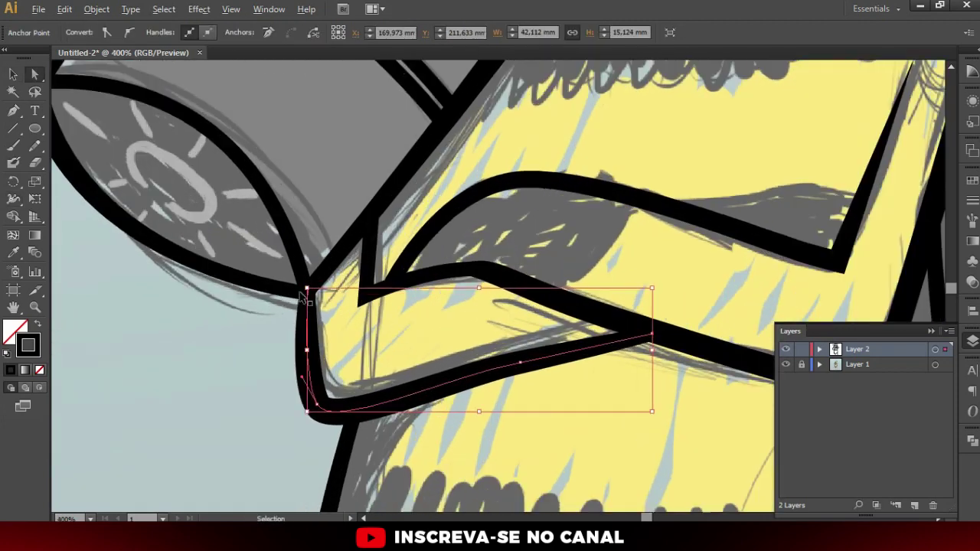
{"action": "scroll", "coordinate": [305, 297], "scroll_direction": "up", "scroll_amount": 1}
{"action": "left_click", "coordinate": [252, 360]}
{"action": "scroll", "coordinate": [287, 350], "scroll_direction": "down", "scroll_amount": 2}
Widen the strokes along the mask filter's edge and the bee body's left outline
{"action": "key", "text": "shift+e"}
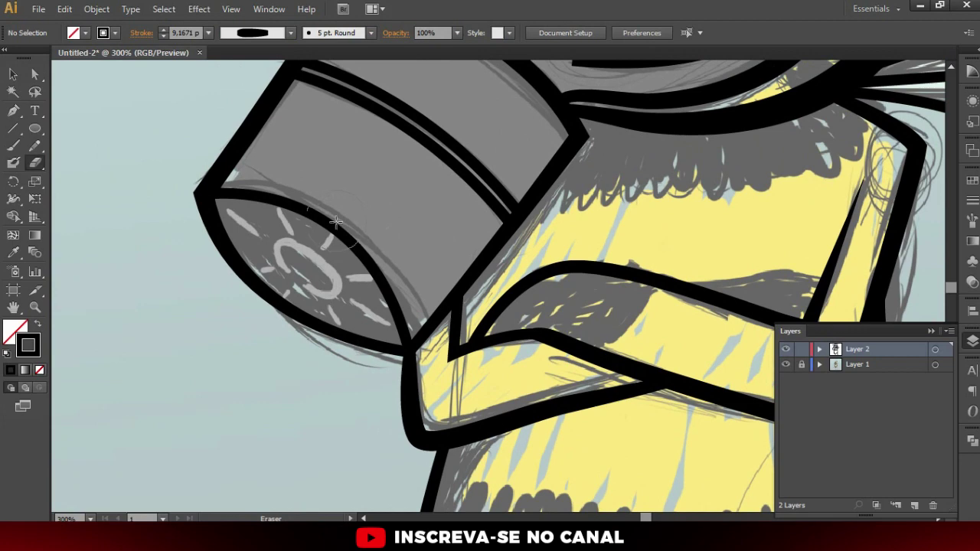
{"action": "key", "text": "shift+w"}
{"action": "left_click_drag", "start_coordinate": [347, 235], "coordinate": [342, 227]}
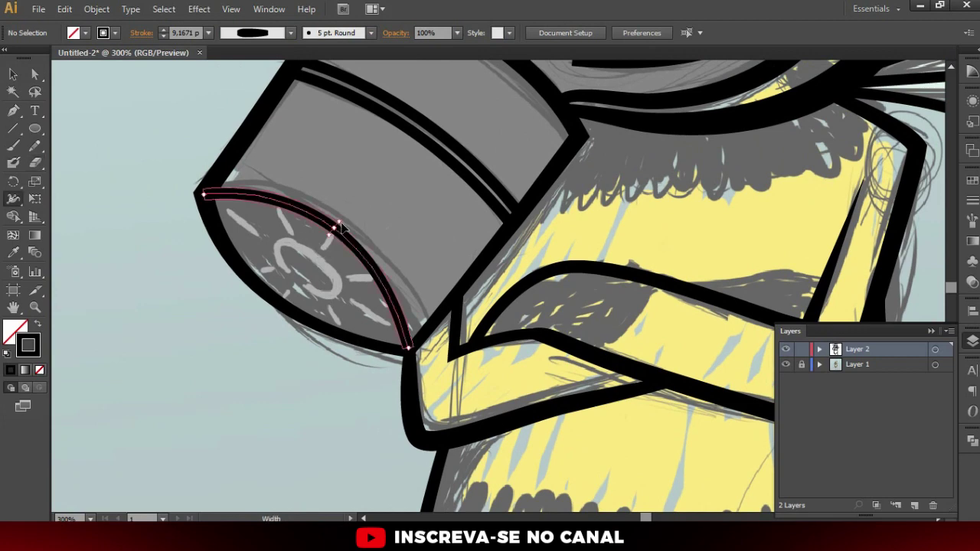
{"action": "scroll", "coordinate": [344, 228], "scroll_direction": "down", "scroll_amount": 2}
{"action": "scroll", "coordinate": [421, 254], "scroll_direction": "down", "scroll_amount": 3}
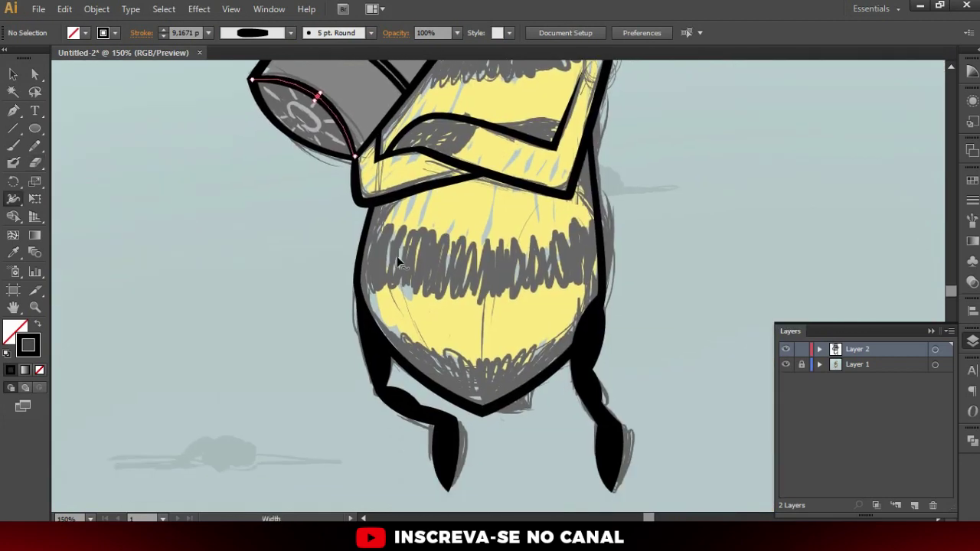
{"action": "scroll", "coordinate": [601, 142], "scroll_direction": "up", "scroll_amount": 1}
{"action": "scroll", "coordinate": [602, 142], "scroll_direction": "up", "scroll_amount": 1}
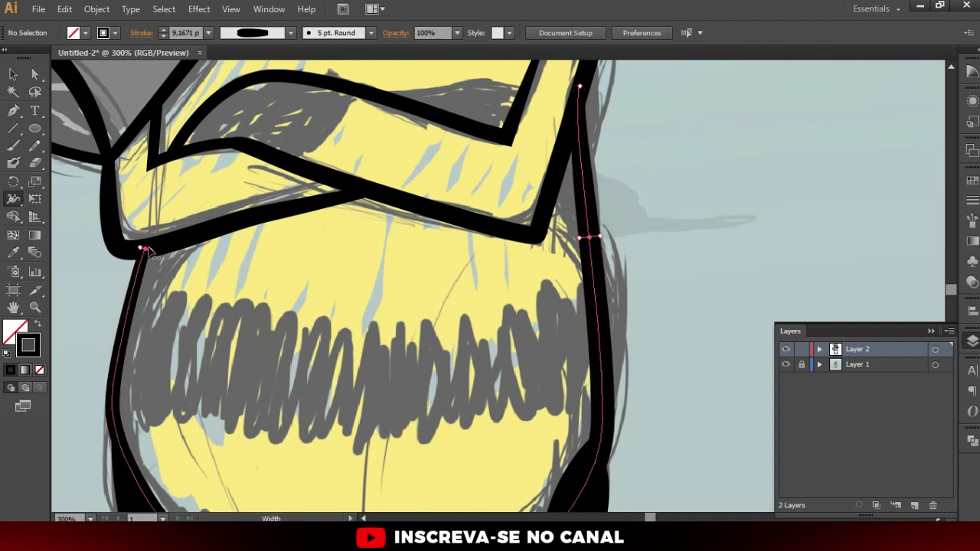
{"action": "left_click_drag", "start_coordinate": [157, 258], "coordinate": [173, 277]}
{"action": "scroll", "coordinate": [393, 254], "scroll_direction": "down", "scroll_amount": 3}
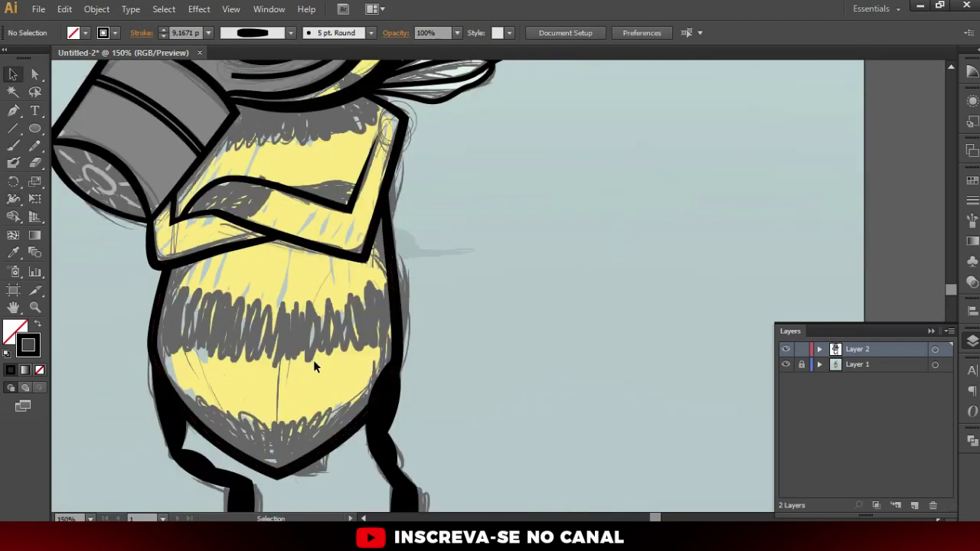
{"action": "scroll", "coordinate": [393, 253], "scroll_direction": "up", "scroll_amount": 1}
{"action": "scroll", "coordinate": [393, 253], "scroll_direction": "down", "scroll_amount": 1}
{"action": "scroll", "coordinate": [404, 254], "scroll_direction": "down", "scroll_amount": 1}
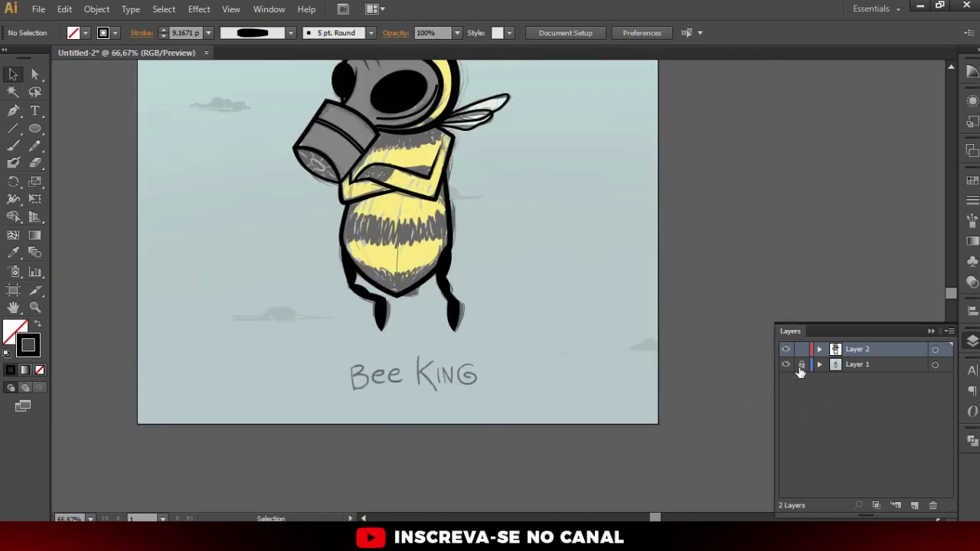
Hide Layer 1's coloured sketch to check the line art, then show it again
{"action": "left_click", "coordinate": [785, 365]}
{"action": "scroll", "coordinate": [539, 276], "scroll_direction": "up", "scroll_amount": 1}
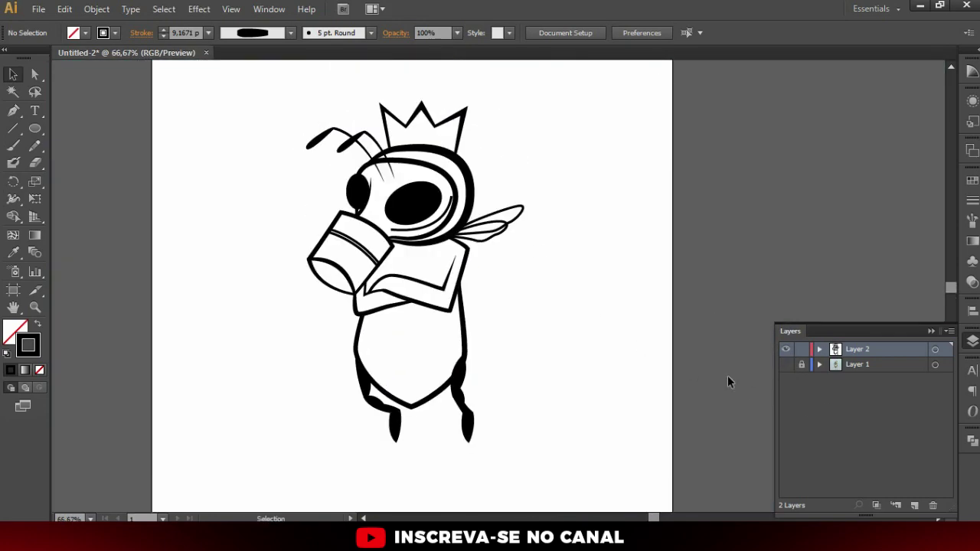
{"action": "left_click", "coordinate": [785, 364]}
{"action": "scroll", "coordinate": [364, 293], "scroll_direction": "up", "scroll_amount": 3}
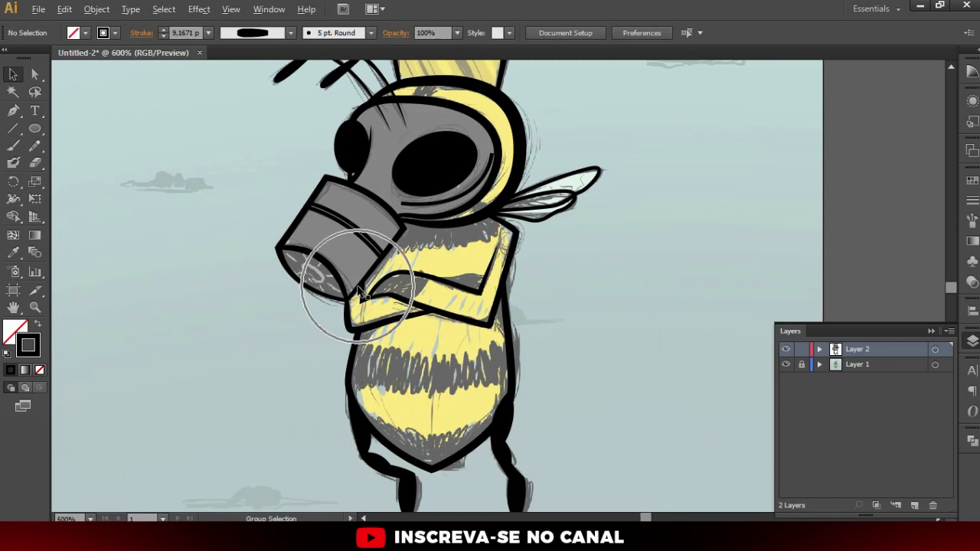
{"action": "scroll", "coordinate": [378, 360], "scroll_direction": "up", "scroll_amount": 2}
Adjust the stroke width at the arm's corner with the Width tool
{"action": "key", "text": "shift+w"}
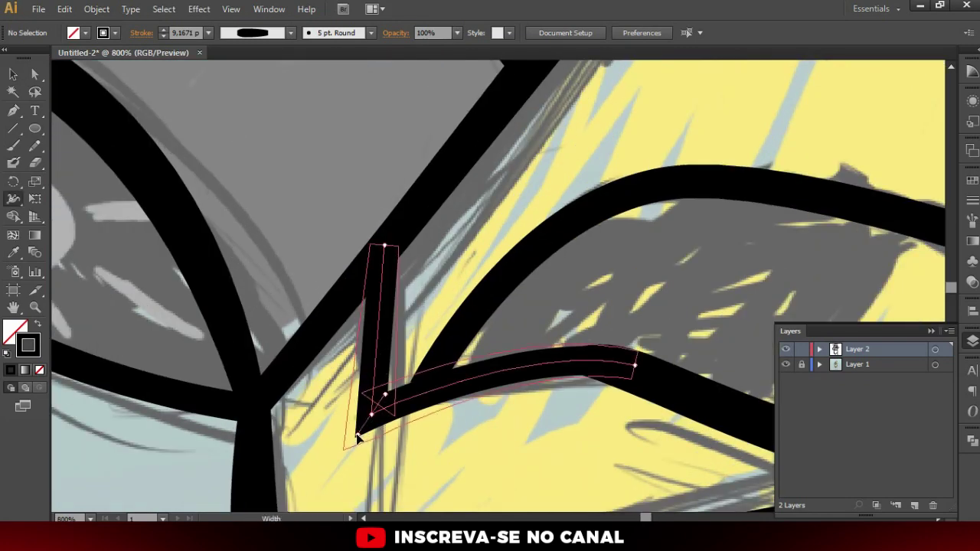
{"action": "left_click_drag", "start_coordinate": [355, 435], "coordinate": [366, 420]}
{"action": "key", "text": "v"}
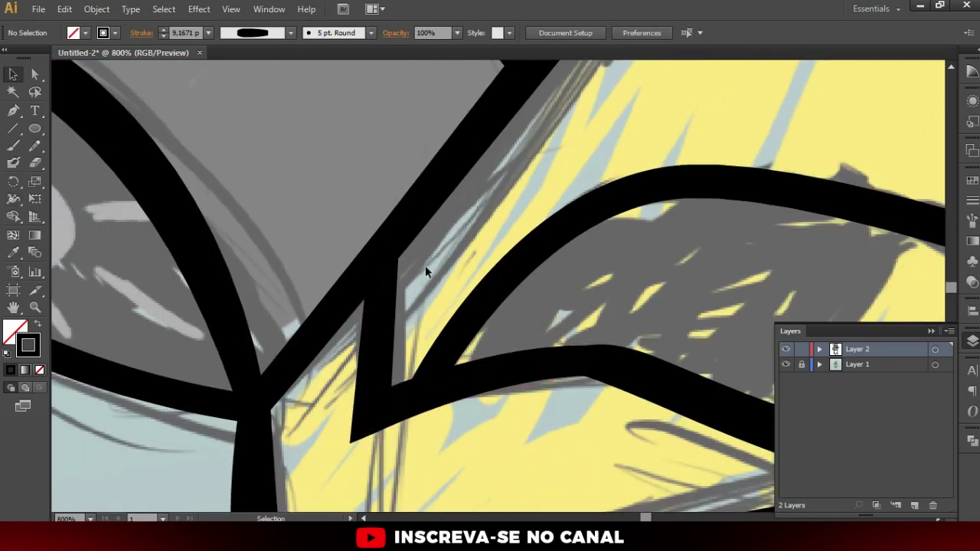
{"action": "scroll", "coordinate": [429, 291], "scroll_direction": "down", "scroll_amount": 3}
{"action": "scroll", "coordinate": [339, 252], "scroll_direction": "up", "scroll_amount": 3}
{"action": "scroll", "coordinate": [536, 229], "scroll_direction": "down", "scroll_amount": 2}
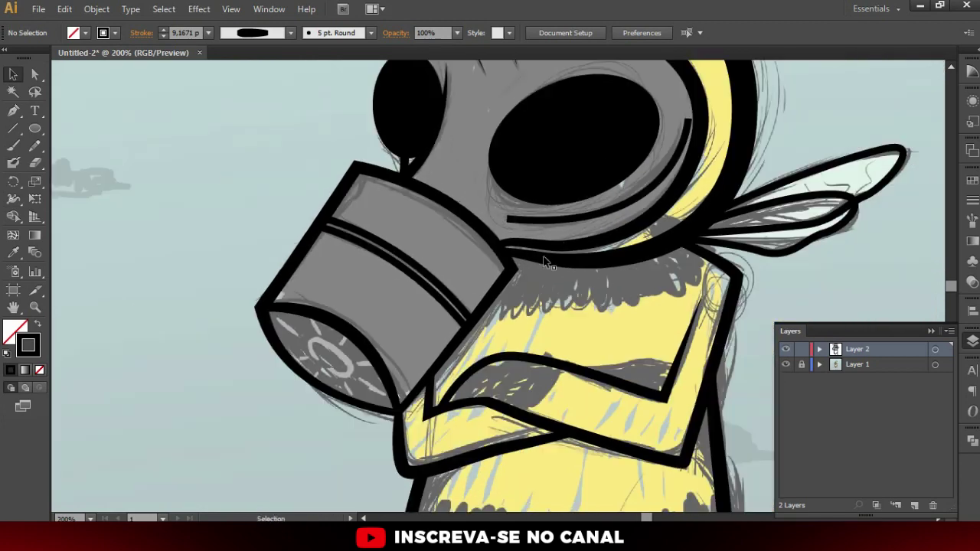
{"action": "scroll", "coordinate": [651, 191], "scroll_direction": "up", "scroll_amount": 2}
Taper the curved line under the mask's eye with varying stroke width
{"action": "key", "text": "alt"}
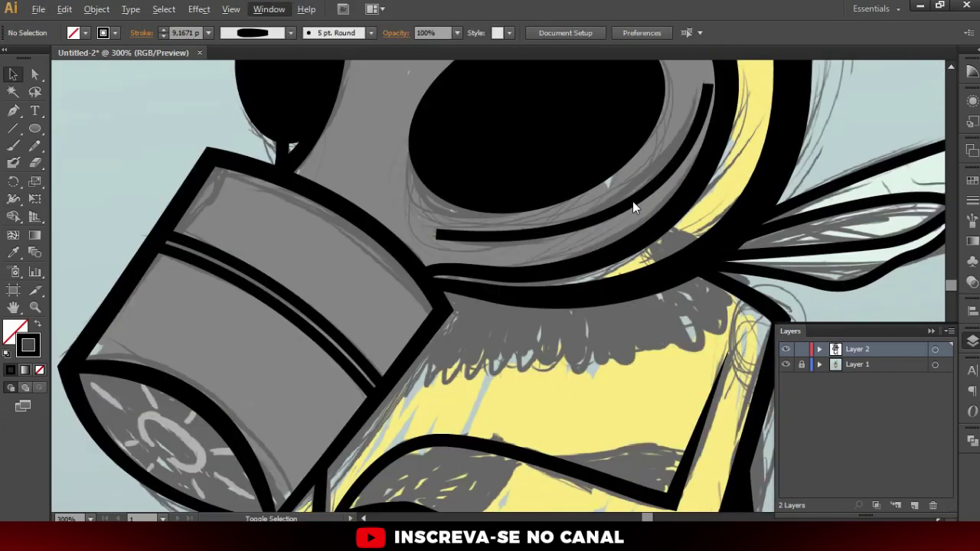
{"action": "left_click", "coordinate": [633, 202]}
{"action": "key", "text": "shift+w"}
{"action": "left_click_drag", "start_coordinate": [634, 206], "coordinate": [643, 219]}
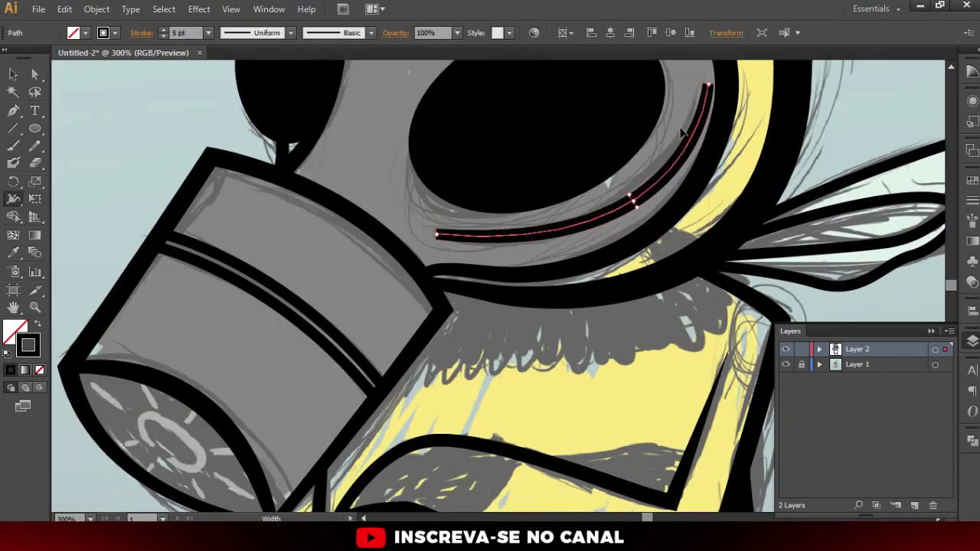
{"action": "key", "text": "v"}
{"action": "left_click", "coordinate": [441, 252]}
{"action": "key", "text": "ctrl+minus"}
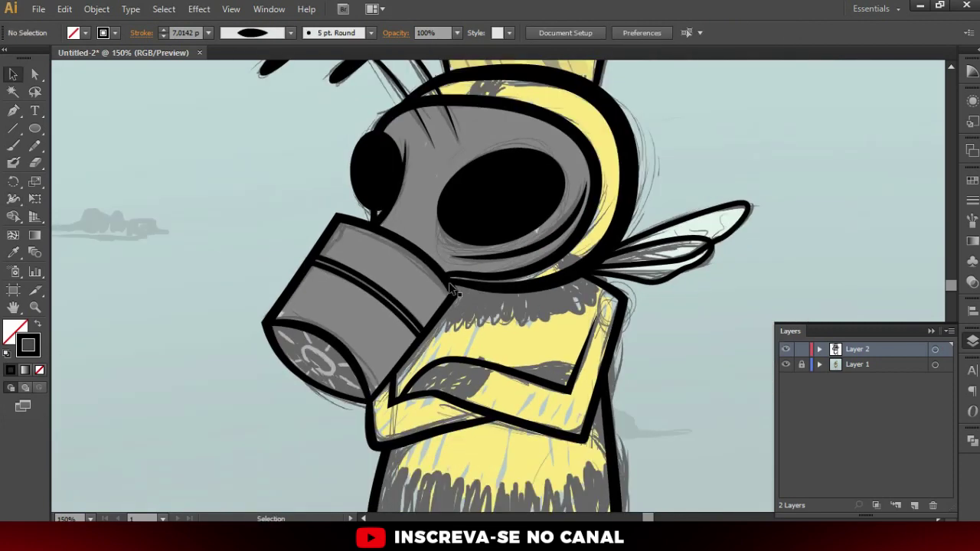
{"action": "scroll", "coordinate": [416, 247], "scroll_direction": "up", "scroll_amount": 3}
{"action": "key", "text": "ctrl+plus"}
{"action": "scroll", "coordinate": [483, 169], "scroll_direction": "down", "scroll_amount": 1}
{"action": "key", "text": "p"}
{"action": "scroll", "coordinate": [459, 199], "scroll_direction": "up", "scroll_amount": 4}
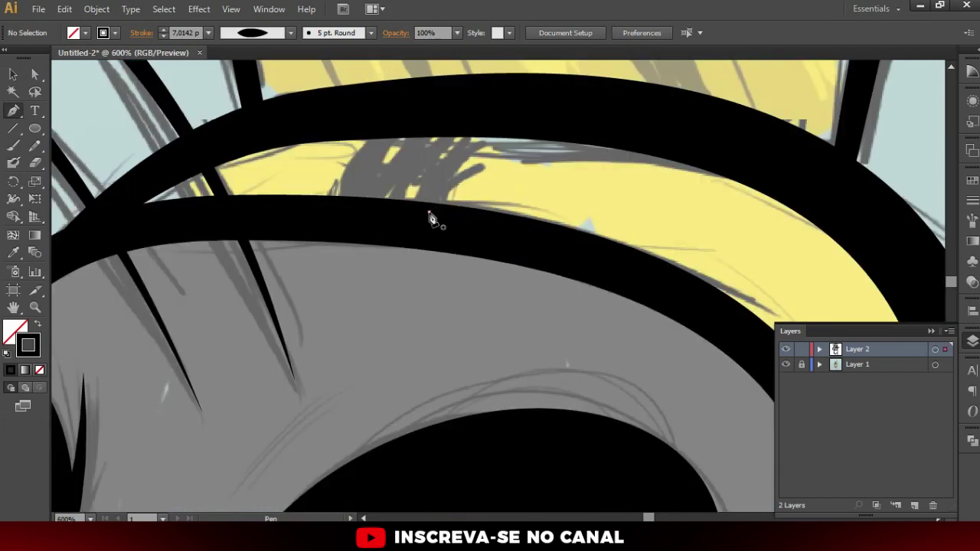
Draw a closed black-filled shape between the helmet bands
{"action": "left_click", "coordinate": [430, 211]}
{"action": "left_click_drag", "start_coordinate": [494, 110], "coordinate": [516, 100]}
{"action": "left_click", "coordinate": [383, 107]}
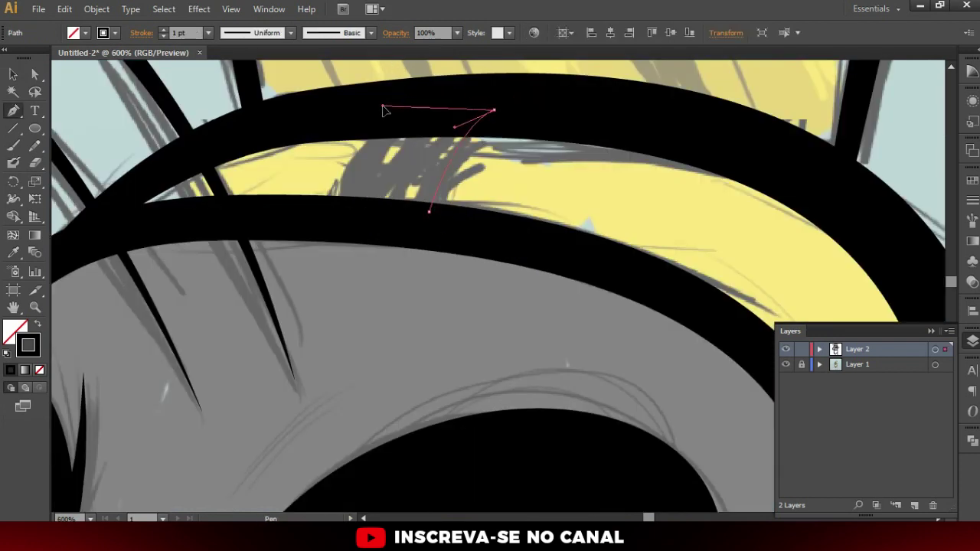
{"action": "left_click_drag", "start_coordinate": [325, 213], "coordinate": [317, 252]}
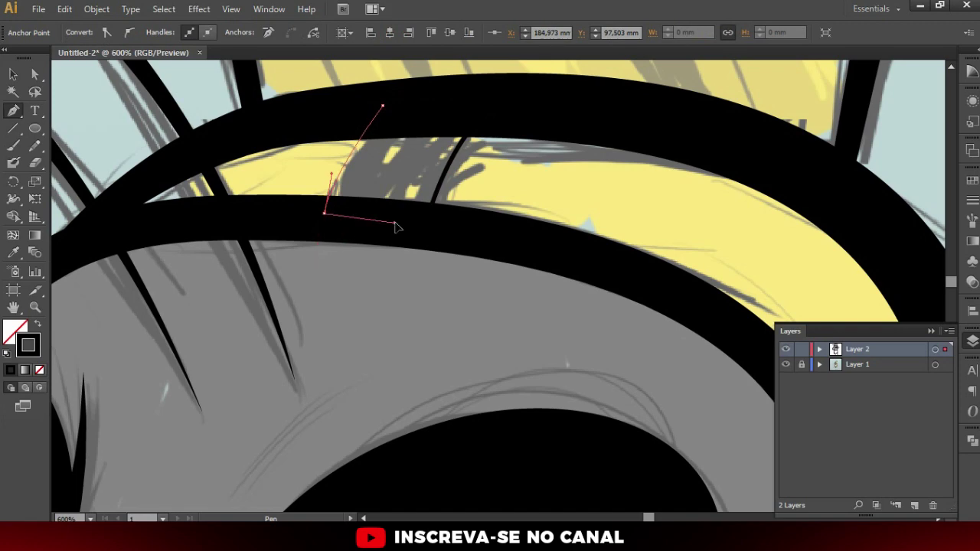
{"action": "left_click", "coordinate": [430, 212]}
{"action": "left_click", "coordinate": [37, 328]}
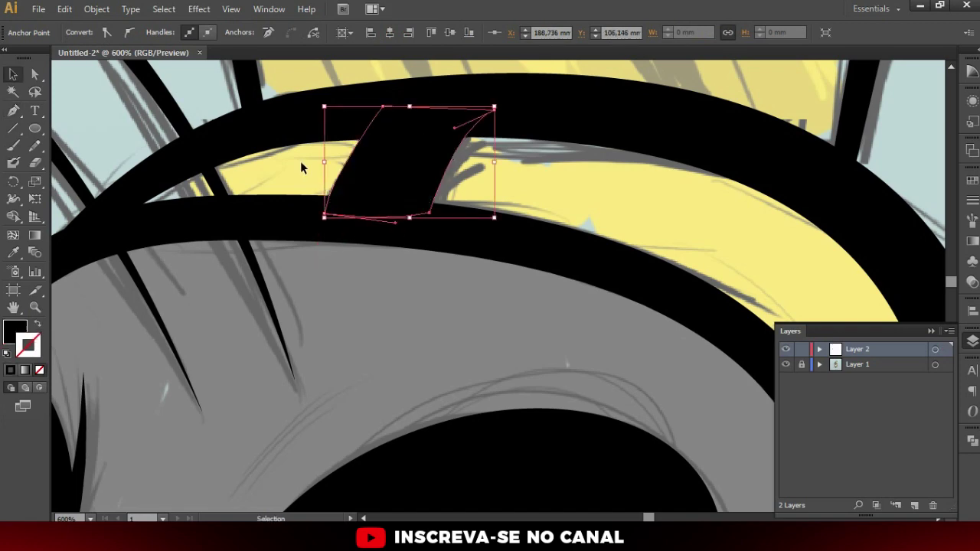
Draw a small black patch shape at the wing base where it meets the mask rim
{"action": "key", "text": "p"}
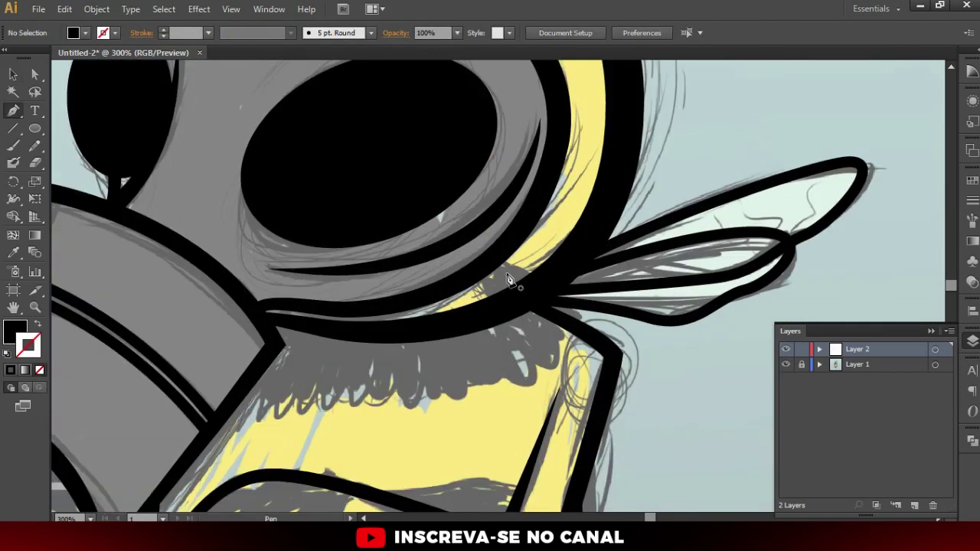
{"action": "left_click", "coordinate": [500, 257]}
{"action": "key", "text": "ctrl+plus"}
{"action": "left_click_drag", "start_coordinate": [540, 284], "coordinate": [550, 285]}
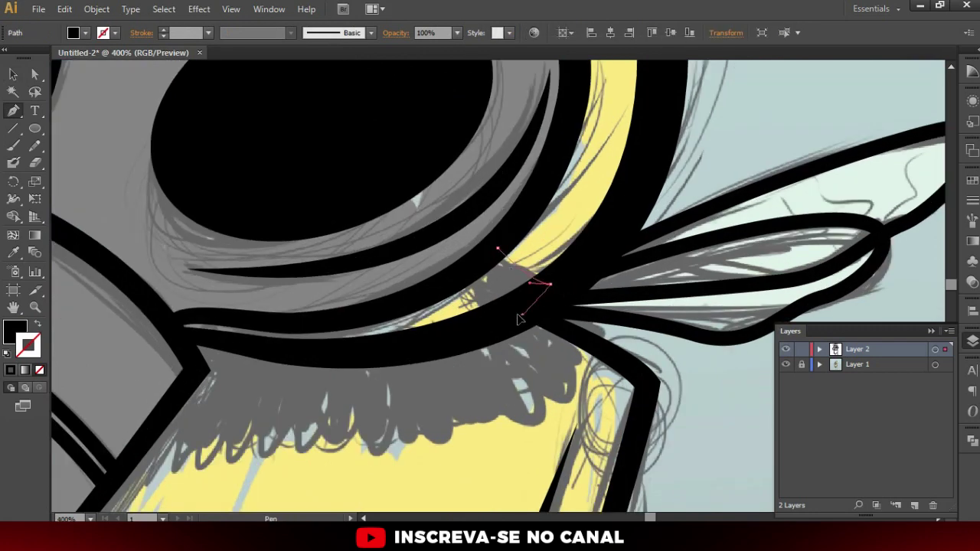
{"action": "left_click", "coordinate": [477, 320]}
{"action": "left_click", "coordinate": [457, 284]}
{"action": "left_click", "coordinate": [500, 250]}
{"action": "key", "text": "v"}
Zoom and pan out to review the folded arms, body and legs
{"action": "key", "text": "ctrl+shift+a"}
{"action": "key", "text": "ctrl+minus"}
{"action": "key", "text": "ctrl+minus"}
{"action": "key", "text": "ctrl+minus"}
{"action": "left_click_drag", "start_coordinate": [446, 336], "coordinate": [589, 282]}
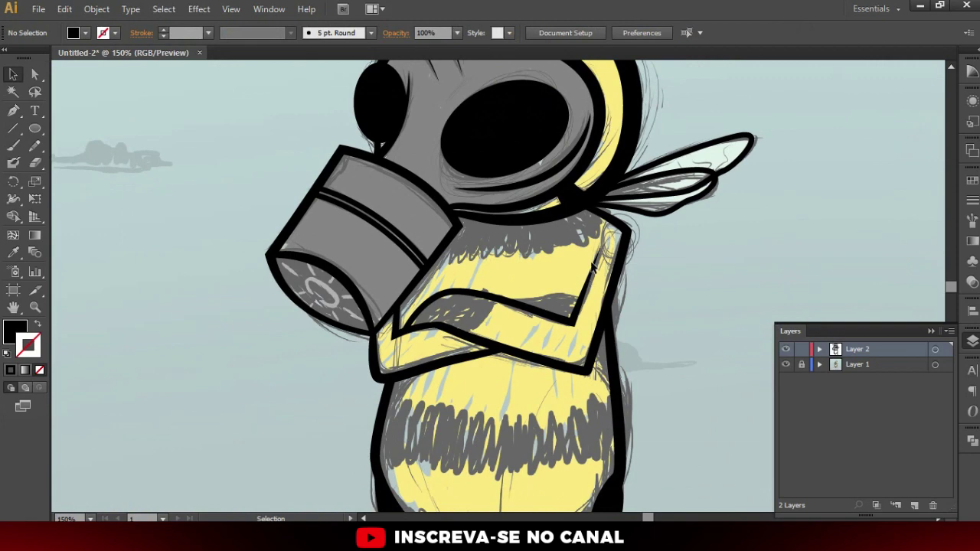
{"action": "left_click_drag", "start_coordinate": [513, 381], "coordinate": [513, 257]}
{"action": "key", "text": "ctrl+plus"}
{"action": "key", "text": "ctrl+plus"}
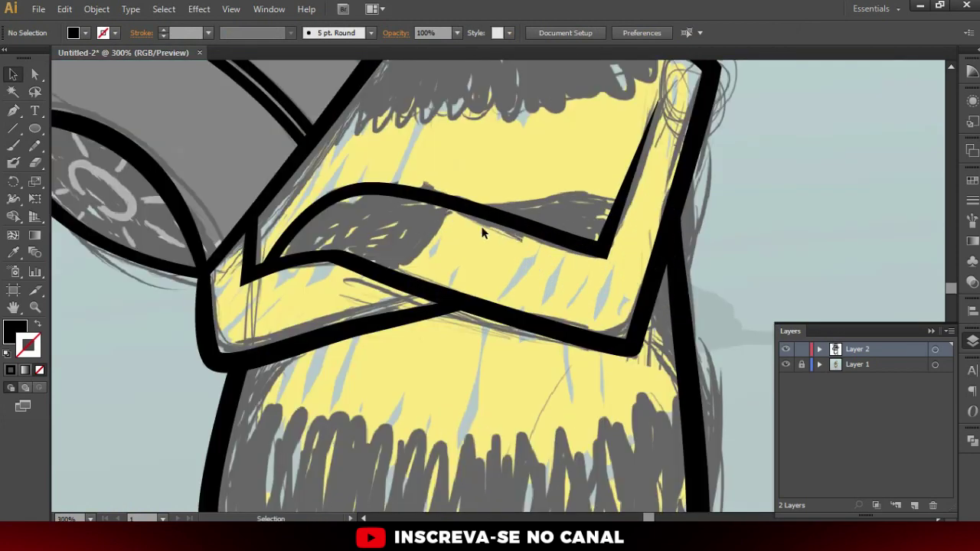
{"action": "key", "text": "ctrl+minus"}
{"action": "key", "text": "ctrl+minus"}
{"action": "scroll", "coordinate": [481, 299], "scroll_direction": "down", "scroll_amount": 2}
{"action": "key", "text": "n"}
{"action": "scroll", "coordinate": [360, 233], "scroll_direction": "up", "scroll_amount": 1}
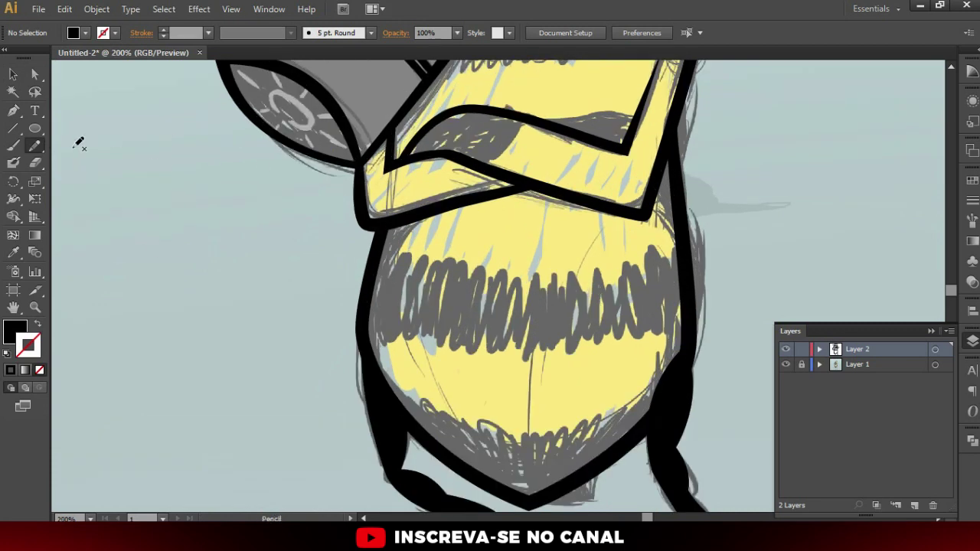
Pencil-draw a solid black jagged stripe across the abdomen and a dark abdomen base
{"action": "scroll", "coordinate": [424, 264], "scroll_direction": "up", "scroll_amount": 1}
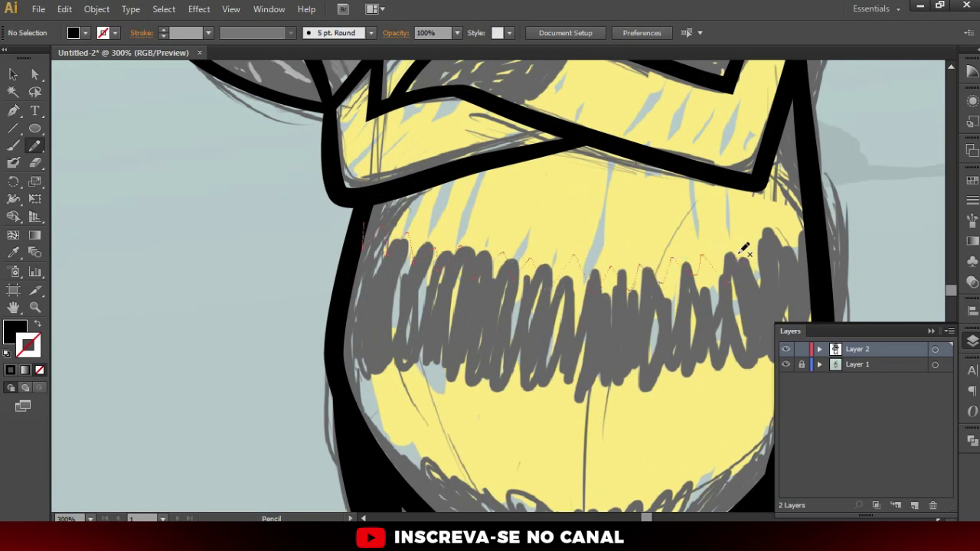
{"action": "left_click_drag", "start_coordinate": [802, 245], "coordinate": [825, 314]}
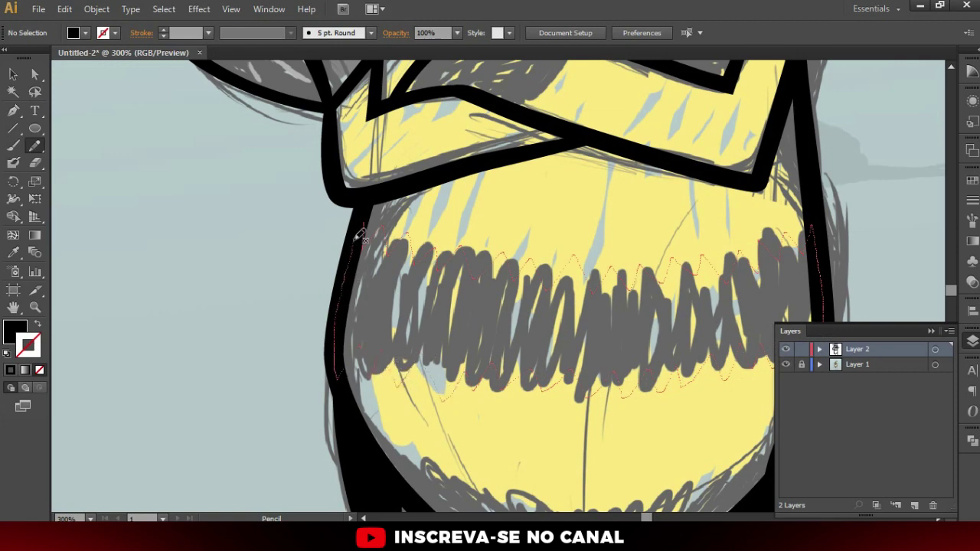
{"action": "left_click_drag", "start_coordinate": [342, 375], "coordinate": [360, 234]}
{"action": "key", "text": "ctrl+minus"}
{"action": "key", "text": "ctrl+minus"}
{"action": "key", "text": "ctrl+minus"}
{"action": "key", "text": "ctrl+plus"}
{"action": "key", "text": "ctrl+plus"}
{"action": "key", "text": "ctrl+plus"}
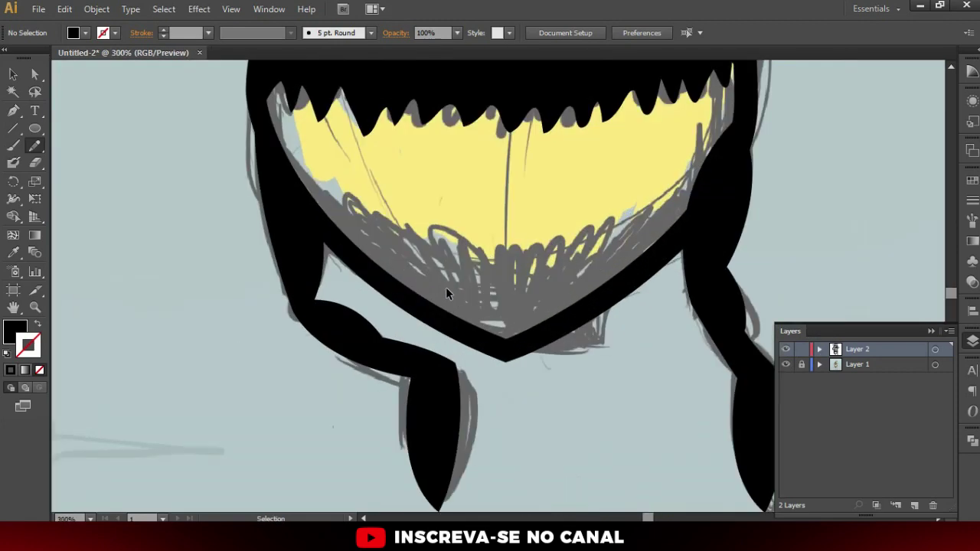
{"action": "mouse_move", "coordinate": [515, 345]}
{"action": "left_mouse_down"}
{"action": "mouse_move", "coordinate": [373, 262]}
{"action": "mouse_move", "coordinate": [326, 200]}
{"action": "left_mouse_up"}
{"action": "left_click_drag", "start_coordinate": [684, 232], "coordinate": [515, 351]}
Draw black shadow shapes along the upper arm and inside the crossed forearm
{"action": "key", "text": "ctrl+minus"}
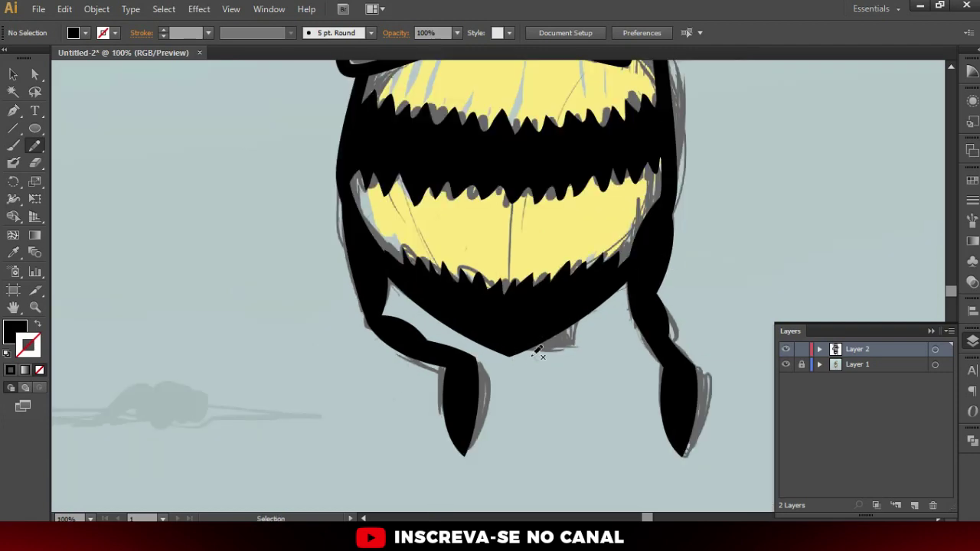
{"action": "scroll", "coordinate": [532, 362], "scroll_direction": "up", "scroll_amount": 5}
{"action": "key", "text": "ctrl+plus"}
{"action": "key", "text": "ctrl+plus"}
{"action": "key", "text": "ctrl+plus"}
{"action": "key", "text": "ctrl+plus"}
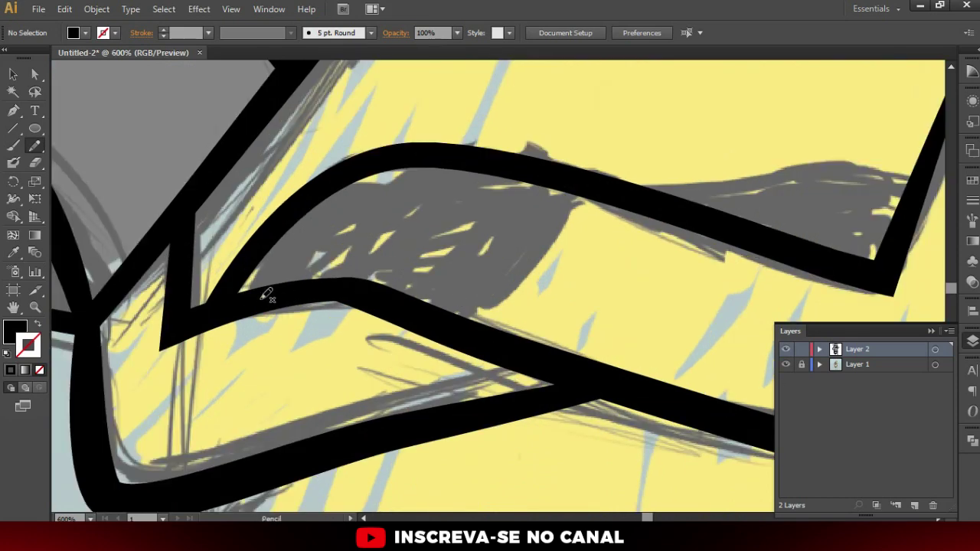
{"action": "left_click_drag", "start_coordinate": [310, 282], "coordinate": [472, 324]}
{"action": "mouse_move", "coordinate": [580, 181]}
{"action": "left_mouse_down"}
{"action": "mouse_move", "coordinate": [453, 158]}
{"action": "mouse_move", "coordinate": [345, 168]}
{"action": "mouse_move", "coordinate": [275, 228]}
{"action": "mouse_move", "coordinate": [236, 290]}
{"action": "left_mouse_up"}
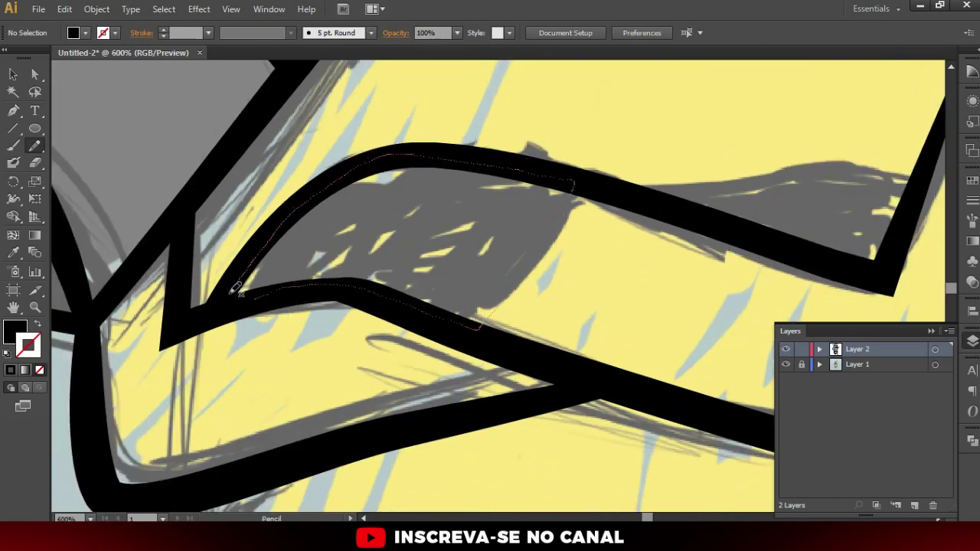
{"action": "left_click_drag", "start_coordinate": [763, 214], "coordinate": [539, 238]}
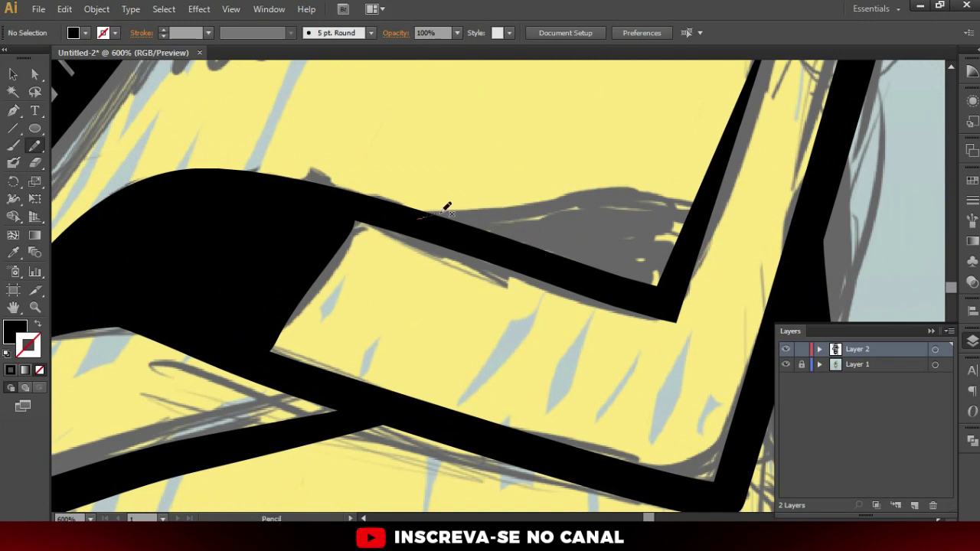
{"action": "mouse_move", "coordinate": [700, 196]}
{"action": "left_mouse_down"}
{"action": "mouse_move", "coordinate": [672, 282]}
{"action": "mouse_move", "coordinate": [585, 272]}
{"action": "mouse_move", "coordinate": [460, 229]}
{"action": "left_mouse_up"}
Trace a jagged black shadow shape beneath the gas mask
{"action": "scroll", "coordinate": [485, 281], "scroll_direction": "down", "scroll_amount": 3}
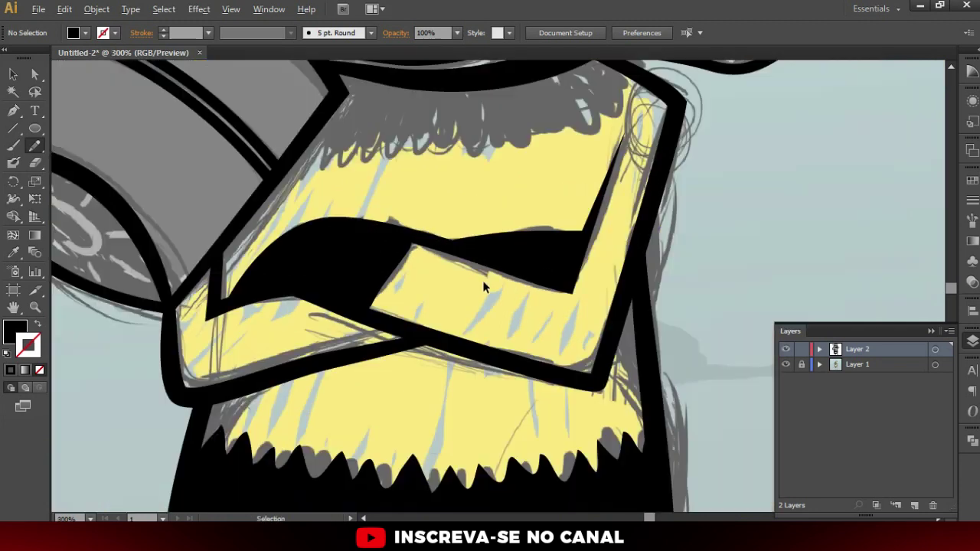
{"action": "scroll", "coordinate": [546, 262], "scroll_direction": "down", "scroll_amount": 2}
{"action": "scroll", "coordinate": [427, 190], "scroll_direction": "up", "scroll_amount": 2}
{"action": "left_click_drag", "start_coordinate": [394, 201], "coordinate": [397, 227]}
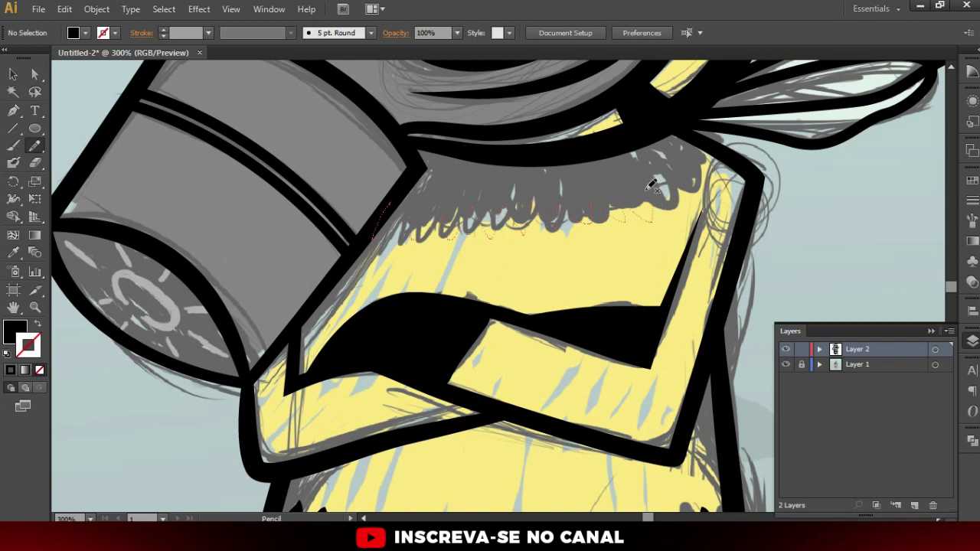
{"action": "mouse_move", "coordinate": [718, 155]}
{"action": "left_mouse_down"}
{"action": "mouse_move", "coordinate": [677, 121]}
{"action": "mouse_move", "coordinate": [560, 155]}
{"action": "mouse_move", "coordinate": [413, 140]}
{"action": "mouse_move", "coordinate": [400, 194]}
{"action": "left_mouse_up"}
{"action": "scroll", "coordinate": [546, 239], "scroll_direction": "down", "scroll_amount": 3}
{"action": "scroll", "coordinate": [545, 239], "scroll_direction": "down", "scroll_amount": 2}
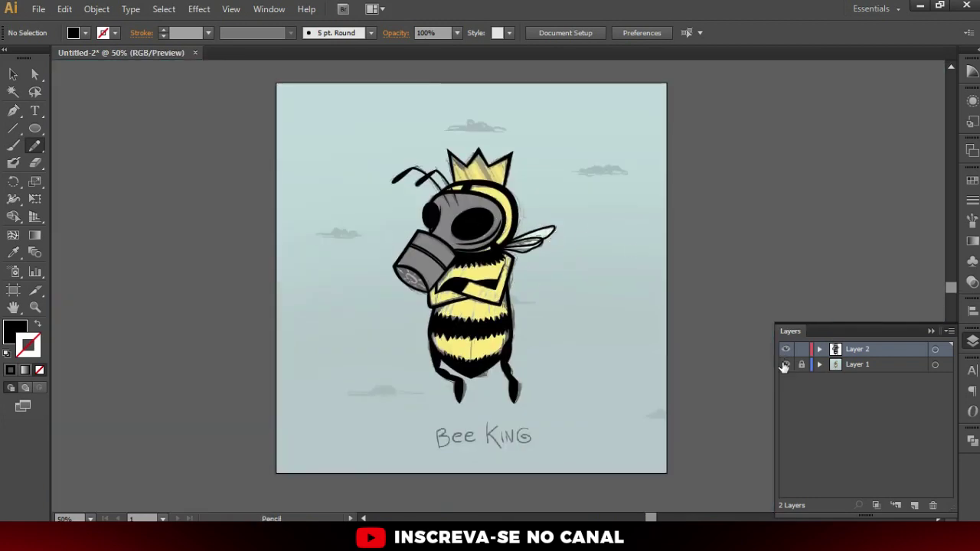
Hide the sketch layer briefly and zoom in on the gas mask
{"action": "left_click", "coordinate": [786, 365]}
{"action": "key", "text": "ctrl+plus"}
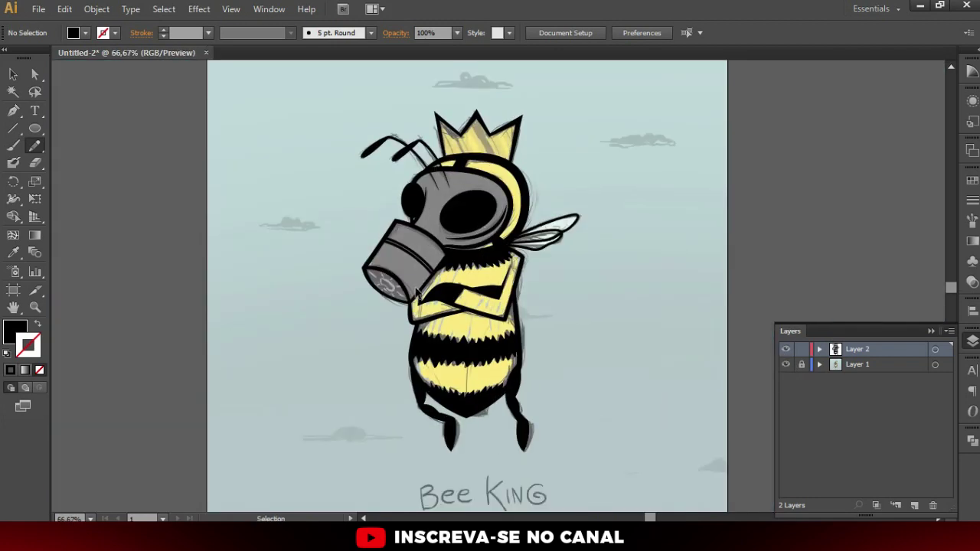
{"action": "key", "text": "ctrl+plus"}
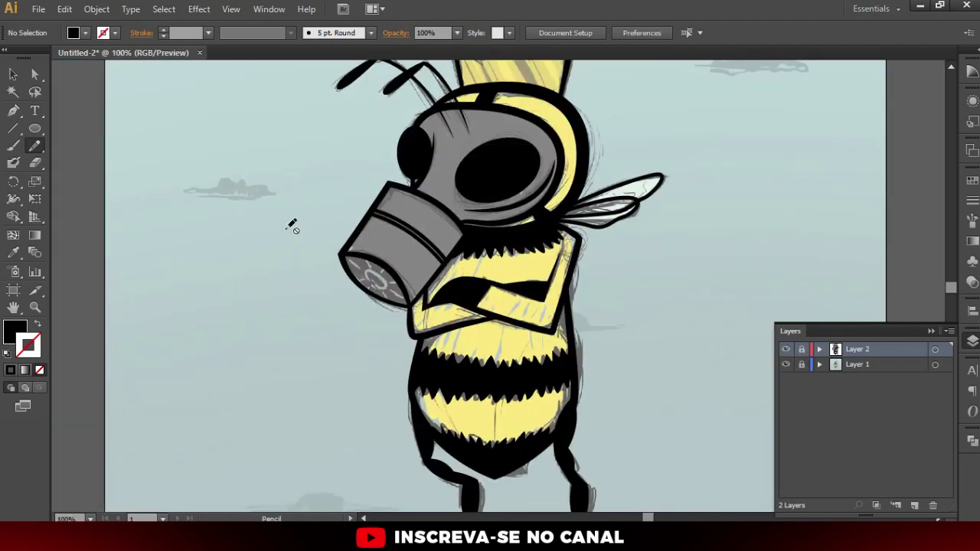
{"action": "scroll", "coordinate": [385, 273], "scroll_direction": "up", "scroll_amount": 3}
{"action": "scroll", "coordinate": [385, 274], "scroll_direction": "down", "scroll_amount": 2}
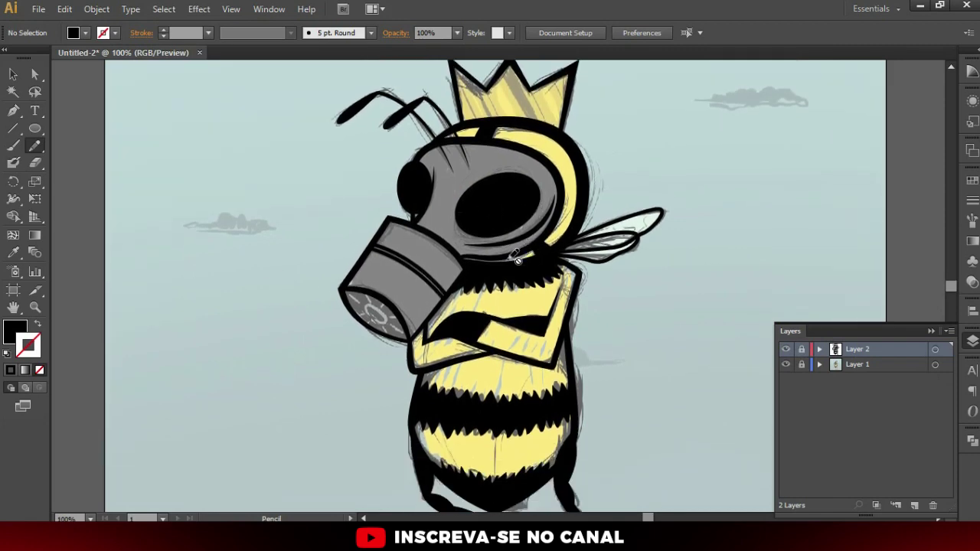
{"action": "key", "text": "ctrl+plus"}
{"action": "scroll", "coordinate": [375, 329], "scroll_direction": "up", "scroll_amount": 3, "text": "alt"}
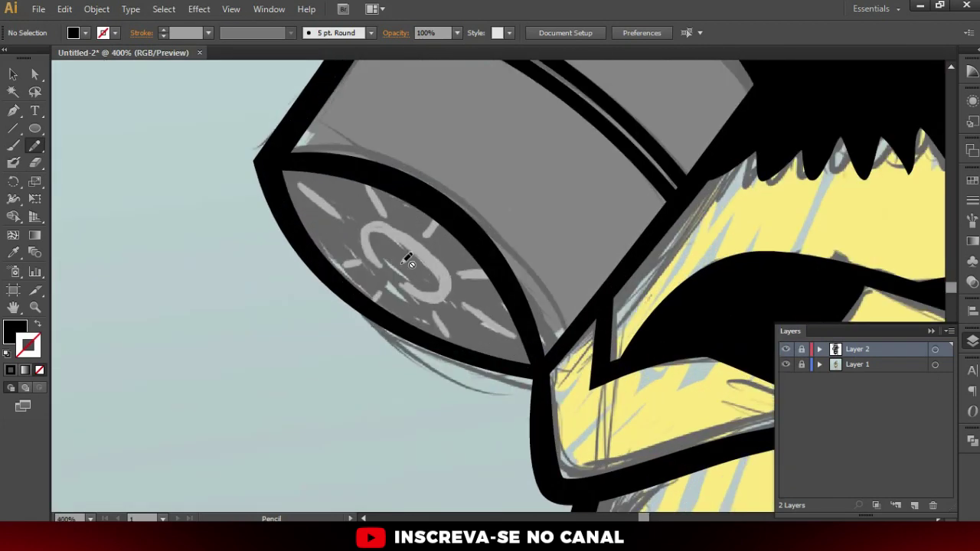
{"action": "scroll", "coordinate": [408, 260], "scroll_direction": "down", "scroll_amount": 1, "text": "alt"}
{"action": "scroll", "coordinate": [406, 259], "scroll_direction": "up", "scroll_amount": 1, "text": "alt"}
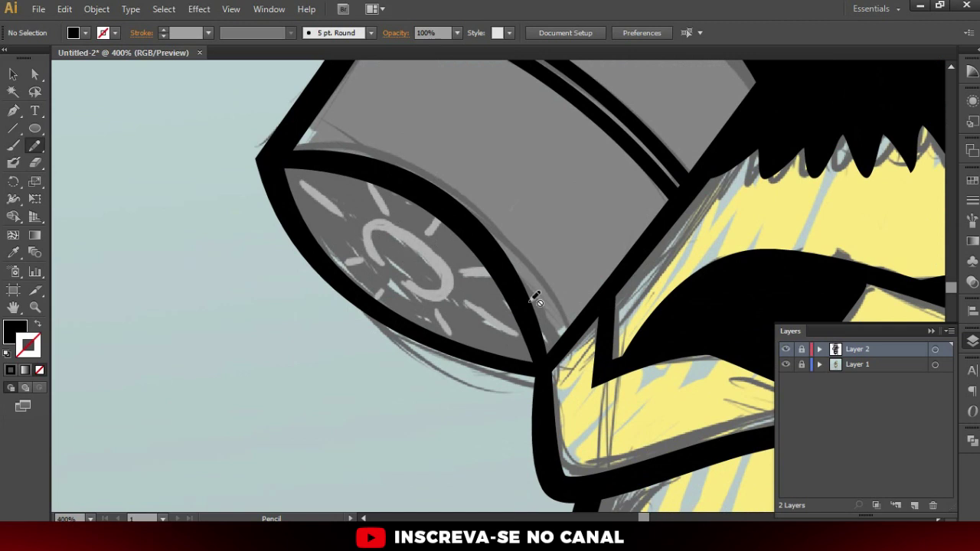
Pencil-trace the filter's inner edges into a solid black shape and toggle Layer 2's lock
{"action": "key", "text": "p"}
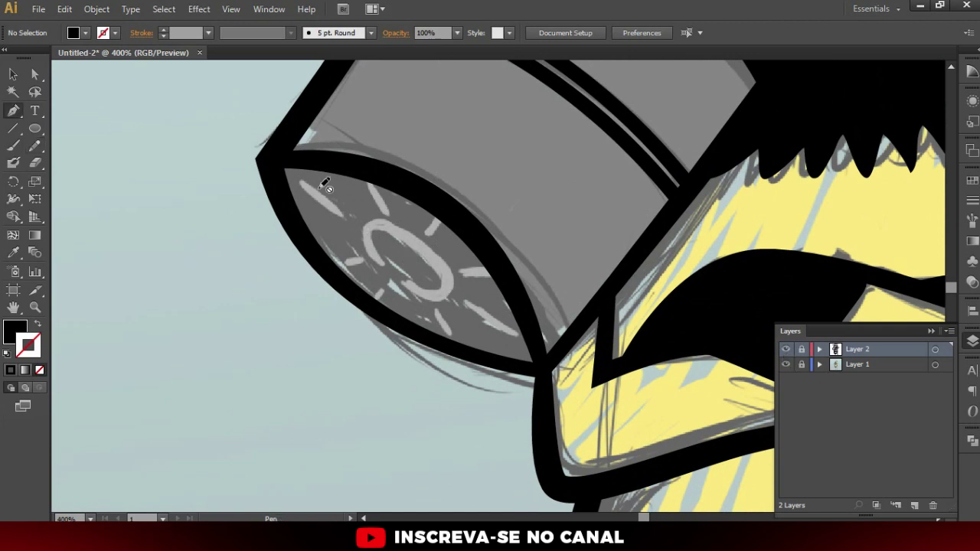
{"action": "key", "text": "n"}
{"action": "left_click_drag", "start_coordinate": [282, 166], "coordinate": [527, 365]}
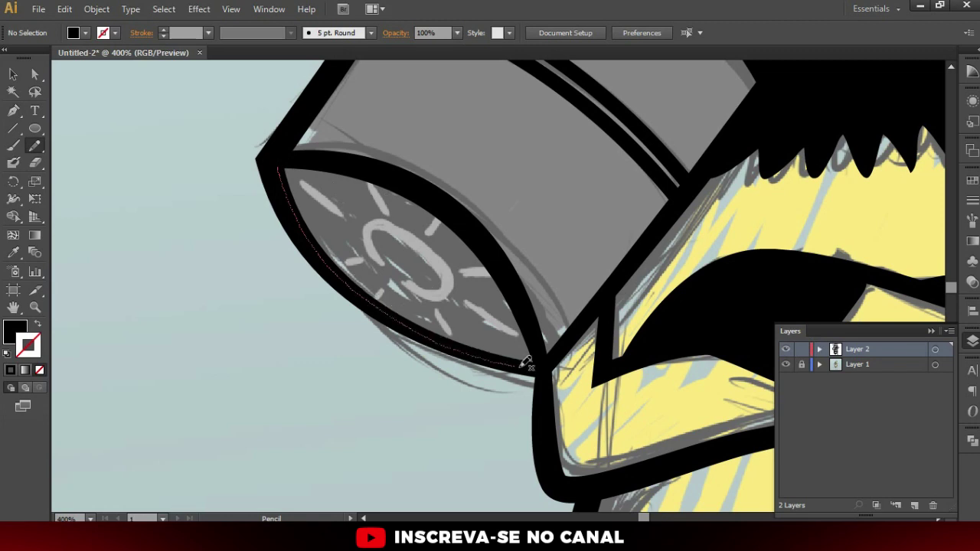
{"action": "left_click_drag", "start_coordinate": [542, 348], "coordinate": [310, 152]}
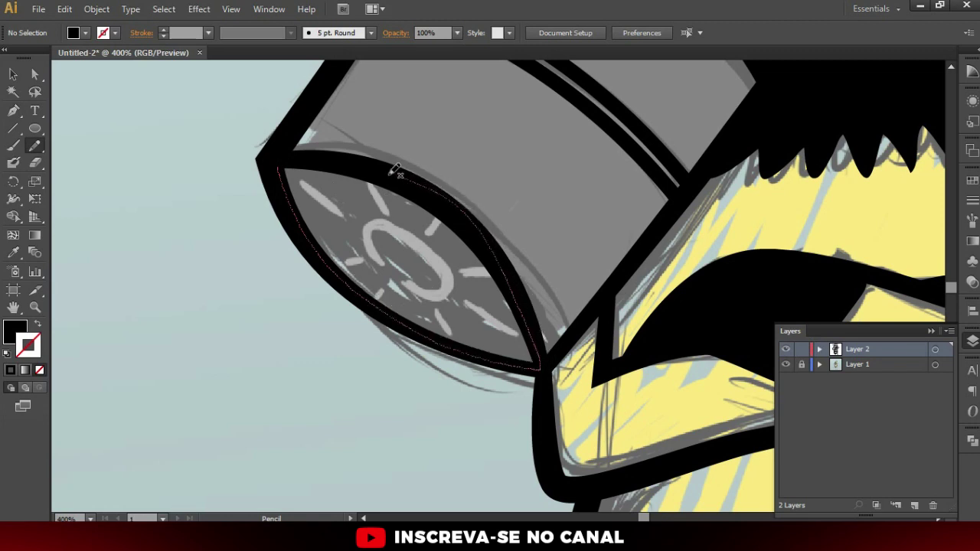
{"action": "left_click_drag", "start_coordinate": [310, 152], "coordinate": [284, 155]}
{"action": "left_click", "coordinate": [802, 349]}
Pen-draw an unfilled black curve along the filter rim to its lower tip
{"action": "key", "text": "ctrl+minus"}
{"action": "key", "text": "ctrl+minus"}
{"action": "key", "text": "ctrl+minus"}
{"action": "key", "text": "ctrl+plus"}
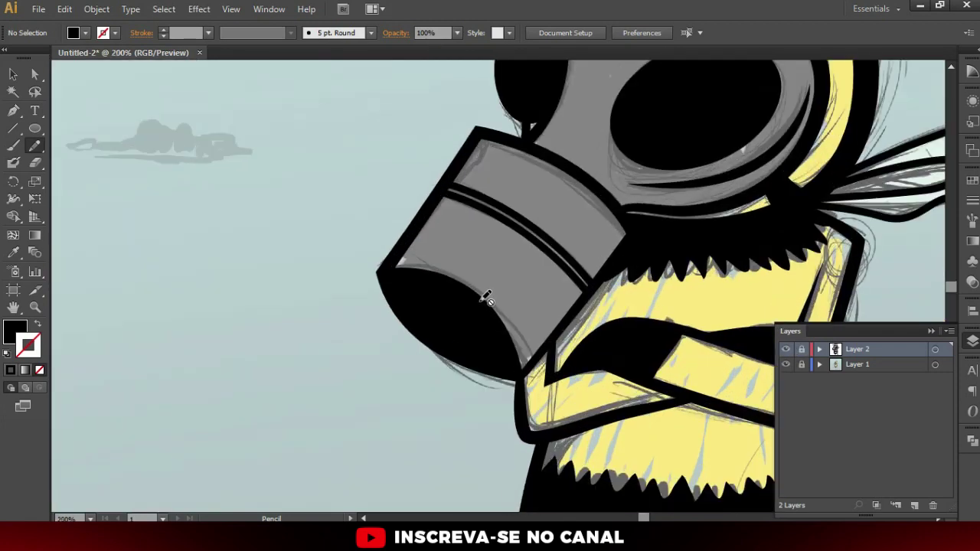
{"action": "key", "text": "ctrl+plus"}
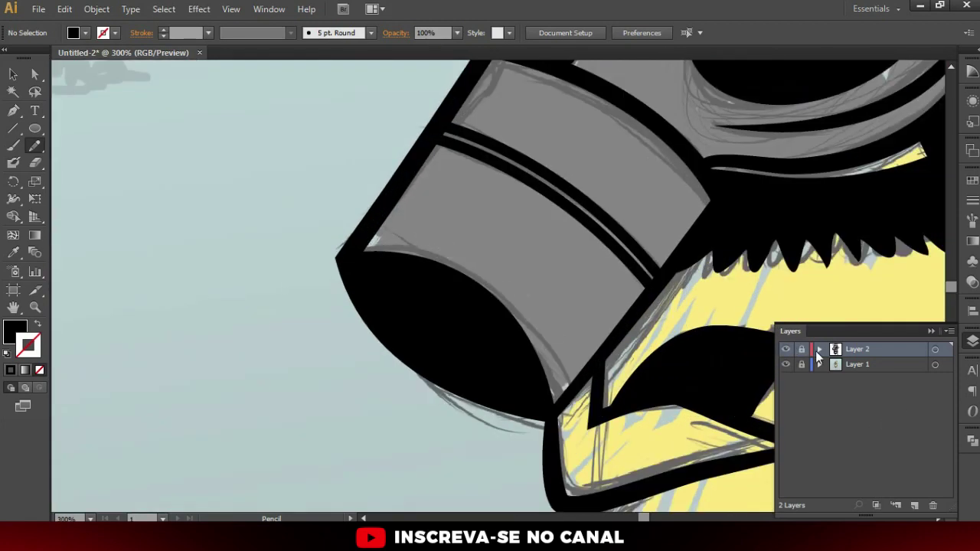
{"action": "key", "text": "p"}
{"action": "left_click", "coordinate": [360, 242]}
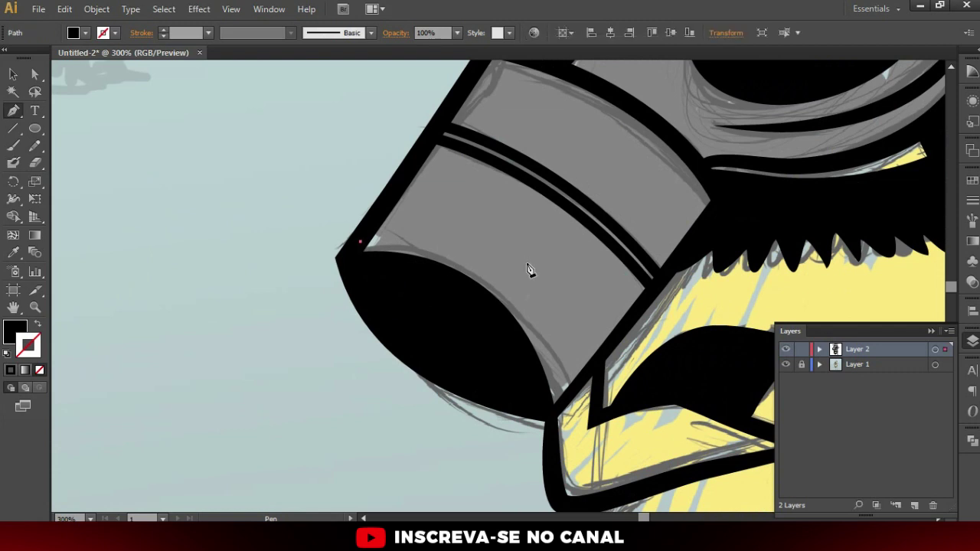
{"action": "left_click", "coordinate": [541, 326]}
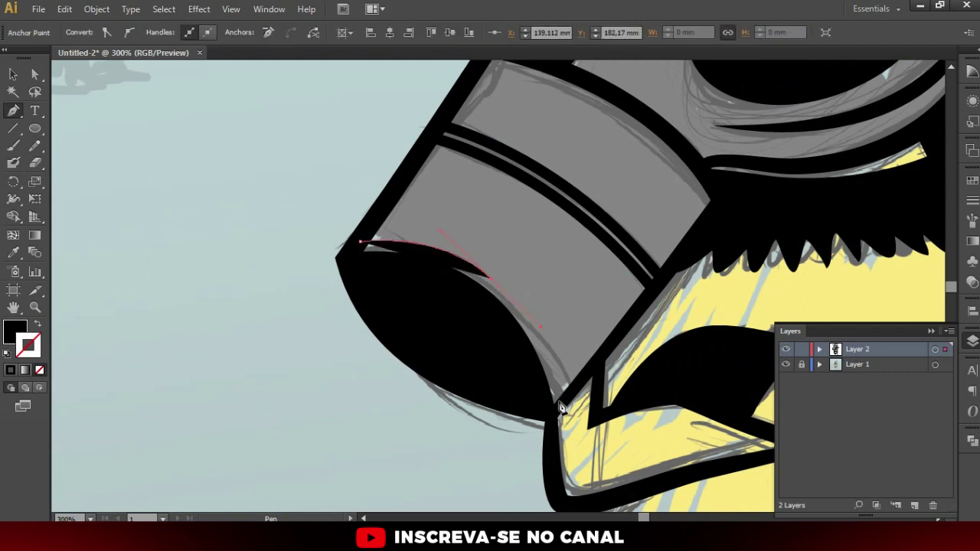
{"action": "left_click", "coordinate": [558, 452]}
{"action": "left_click", "coordinate": [37, 328]}
{"action": "left_click", "coordinate": [276, 394], "text": "ctrl"}
Adjust the rim curve's middle bend and thicken its stroke to 2 pt
{"action": "key", "text": "ctrl+plus"}
{"action": "key", "text": "a"}
{"action": "left_click", "coordinate": [487, 292]}
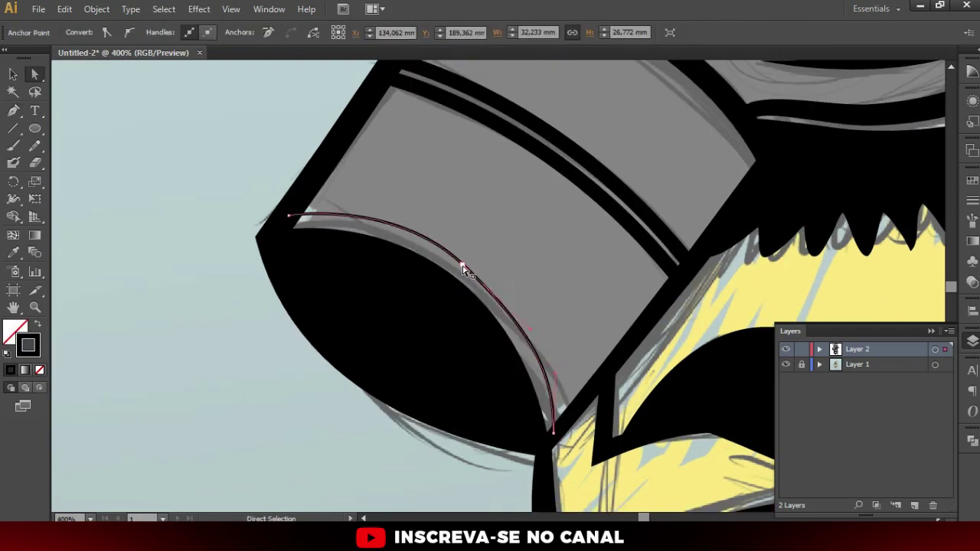
{"action": "left_click", "coordinate": [463, 267]}
{"action": "left_click_drag", "start_coordinate": [533, 335], "coordinate": [534, 328]}
{"action": "key", "text": "v"}
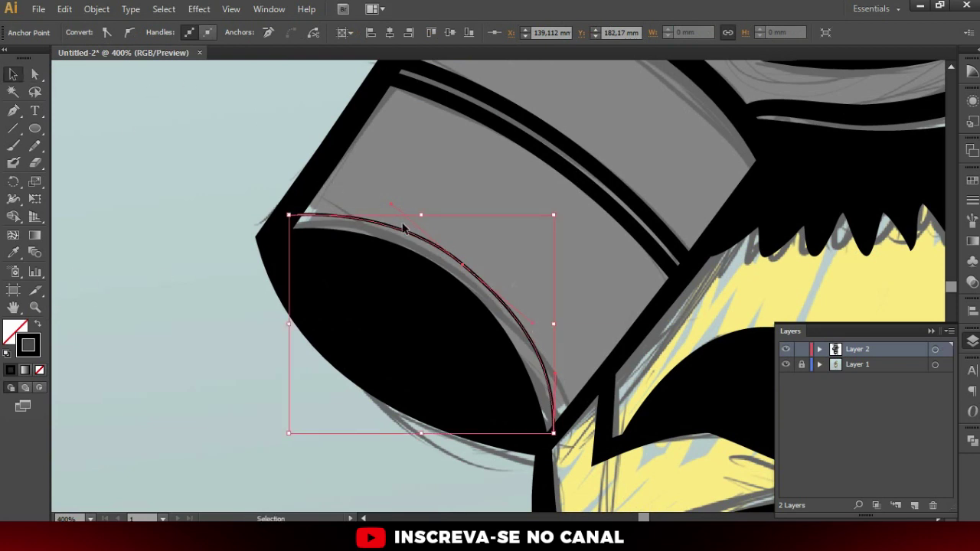
{"action": "left_click", "coordinate": [396, 236]}
{"action": "left_click", "coordinate": [400, 233]}
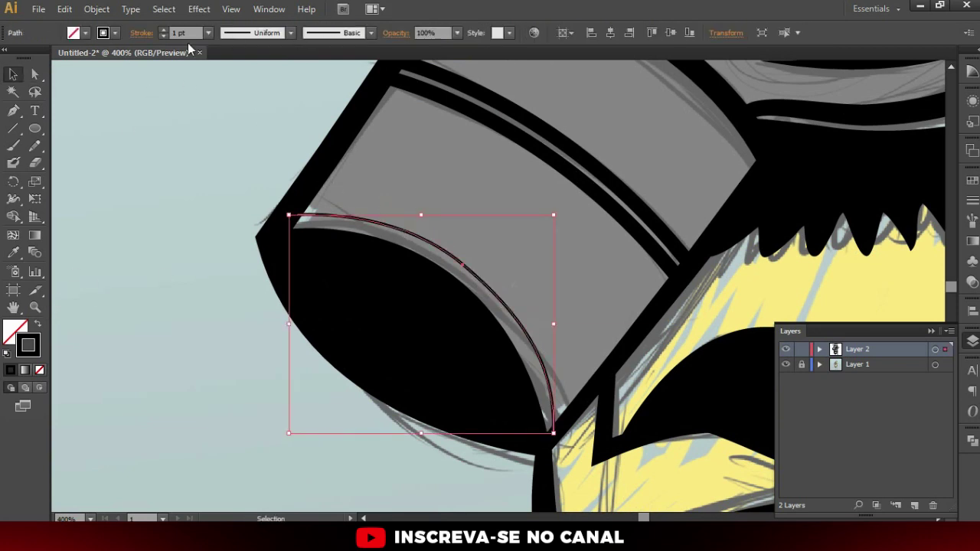
{"action": "left_click", "coordinate": [163, 29]}
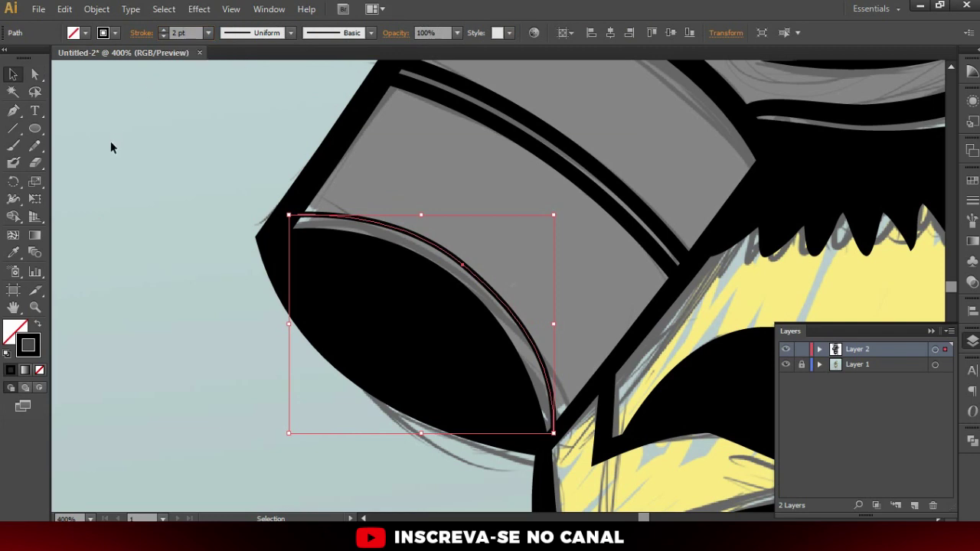
{"action": "left_click", "coordinate": [274, 230]}
Reshape the curve at its bottom anchor to hug the filter edge, then zoom out
{"action": "key", "text": "a"}
{"action": "left_click", "coordinate": [554, 434]}
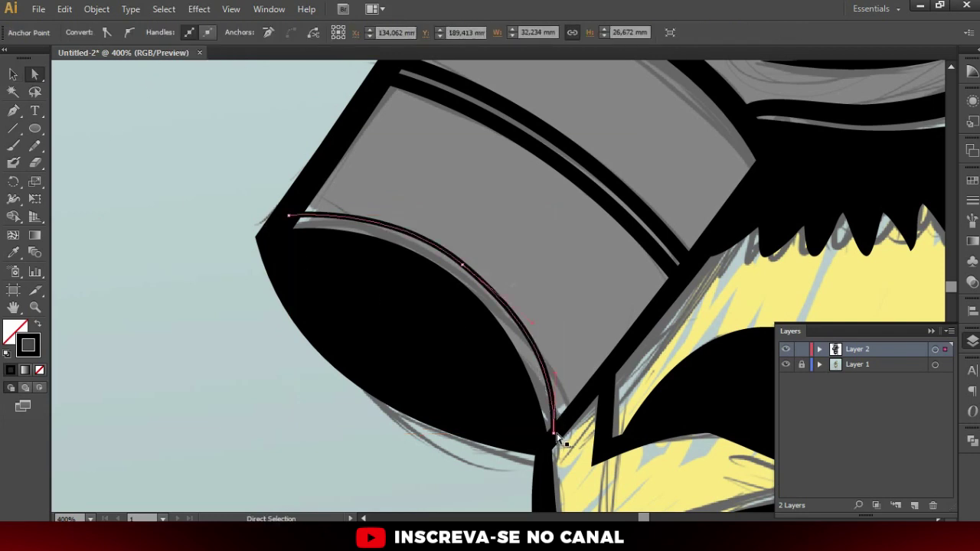
{"action": "left_click", "coordinate": [557, 433]}
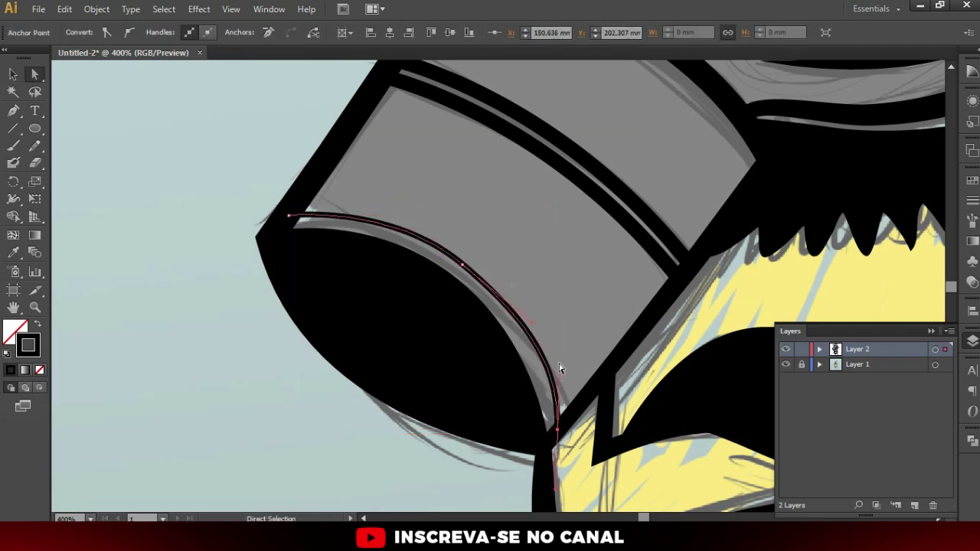
{"action": "left_click_drag", "start_coordinate": [560, 376], "coordinate": [555, 372]}
{"action": "key", "text": "ctrl+shift+a"}
{"action": "key", "text": "ctrl+minus"}
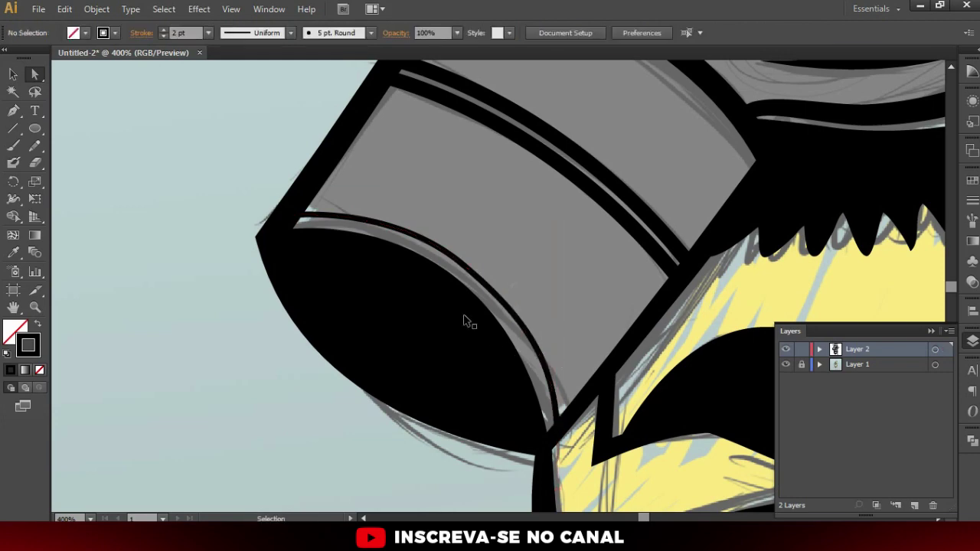
{"action": "key", "text": "ctrl+minus"}
{"action": "key", "text": "ctrl+minus"}
{"action": "key", "text": "ctrl+minus"}
{"action": "key", "text": "ctrl+minus"}
{"action": "key", "text": "ctrl+minus"}
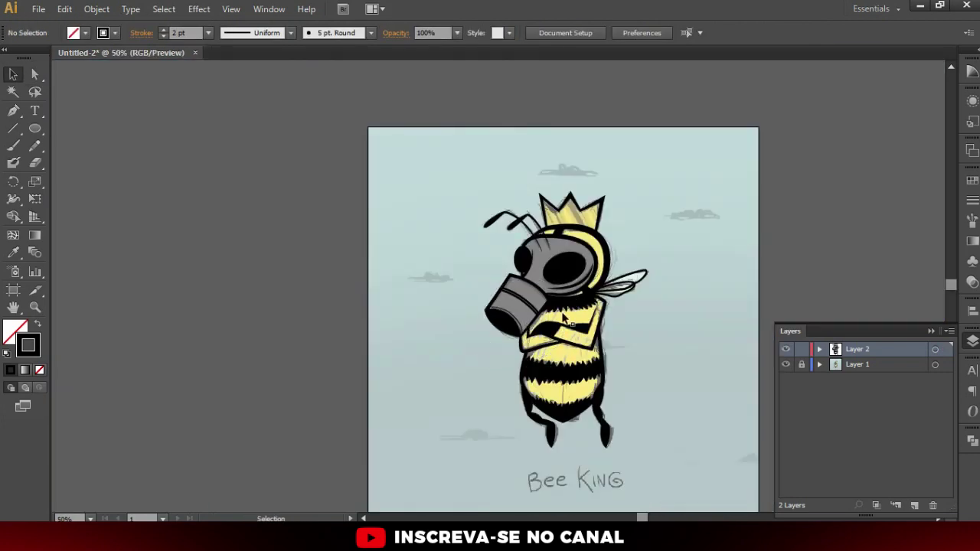
Hide the coloured sketch on Layer 1 to inspect the line art
{"action": "left_click", "coordinate": [788, 365]}
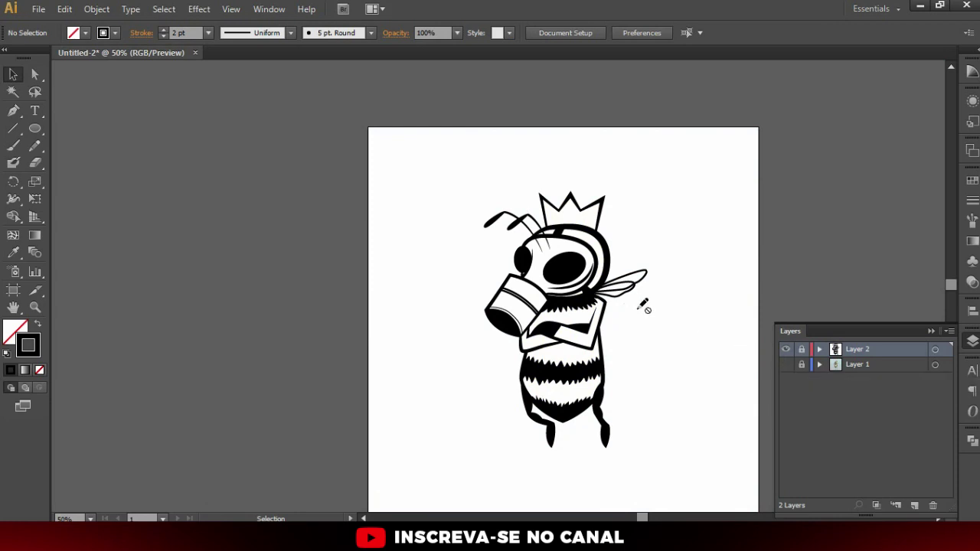
{"action": "key", "text": "ctrl+minus"}
{"action": "key", "text": "ctrl+plus"}
{"action": "key", "text": "ctrl+plus"}
{"action": "scroll", "coordinate": [636, 321], "scroll_direction": "down", "scroll_amount": 3}
{"action": "scroll", "coordinate": [638, 299], "scroll_direction": "up", "scroll_amount": 3}
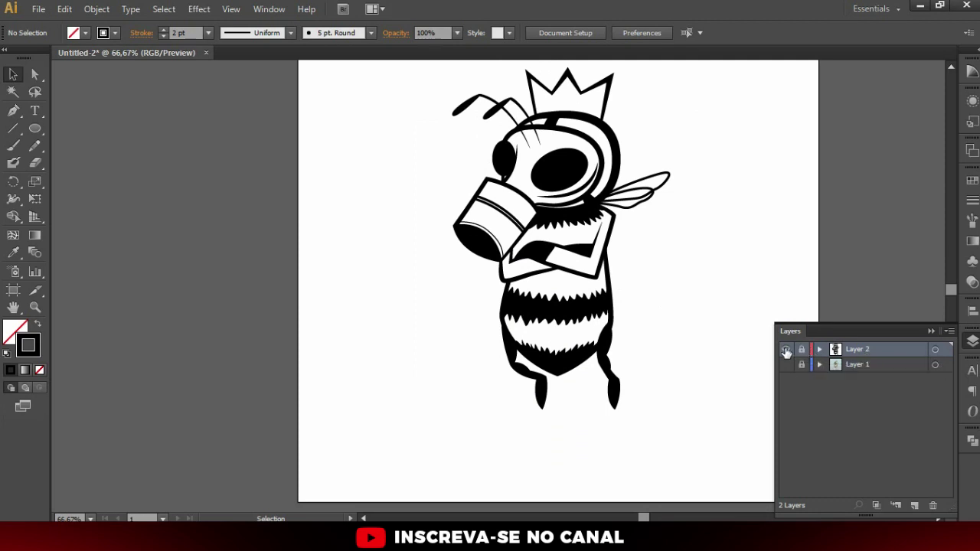
Set Layer 2's line art to 60% opacity, show the sketch again, and lock Layer 2
{"action": "left_click", "coordinate": [934, 350]}
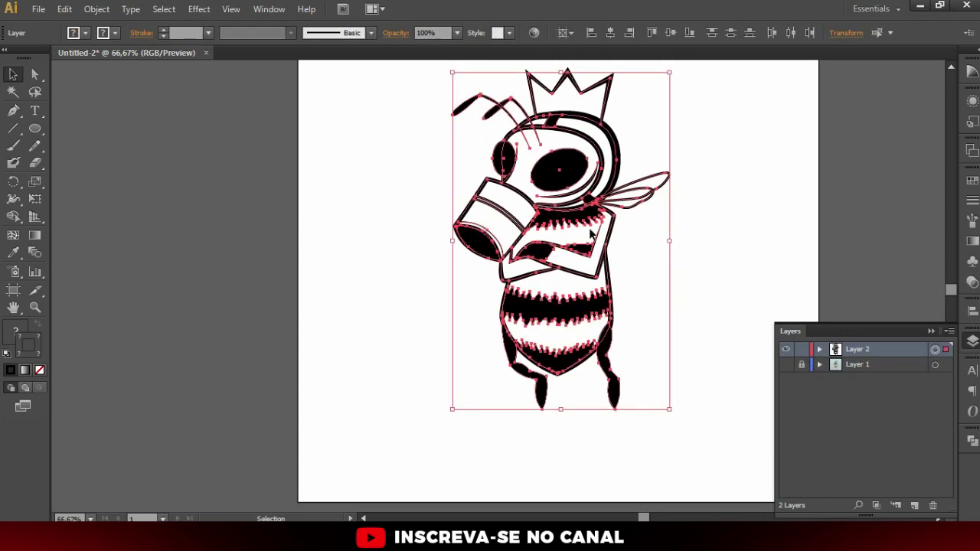
{"action": "left_click", "coordinate": [457, 32]}
{"action": "left_click", "coordinate": [481, 157]}
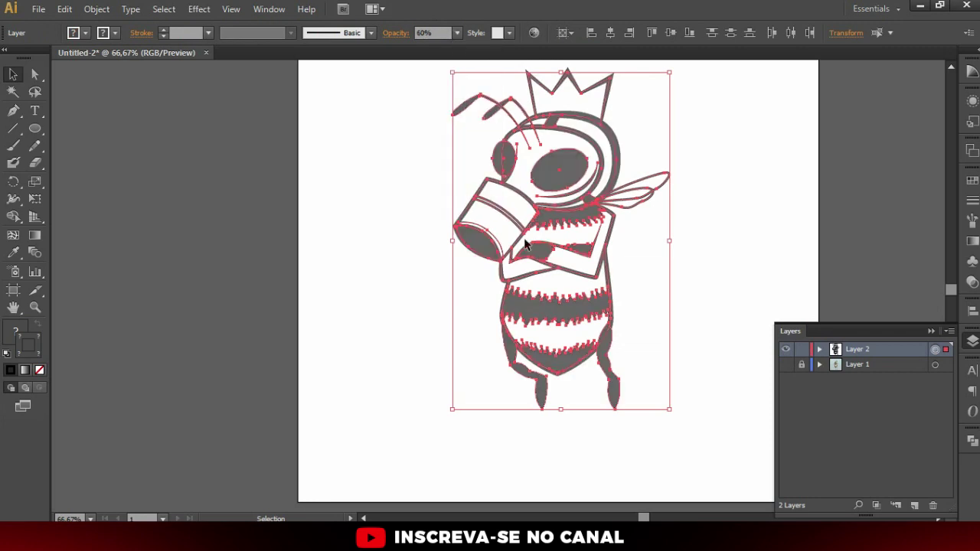
{"action": "key", "text": "ctrl+1"}
{"action": "left_click", "coordinate": [786, 365]}
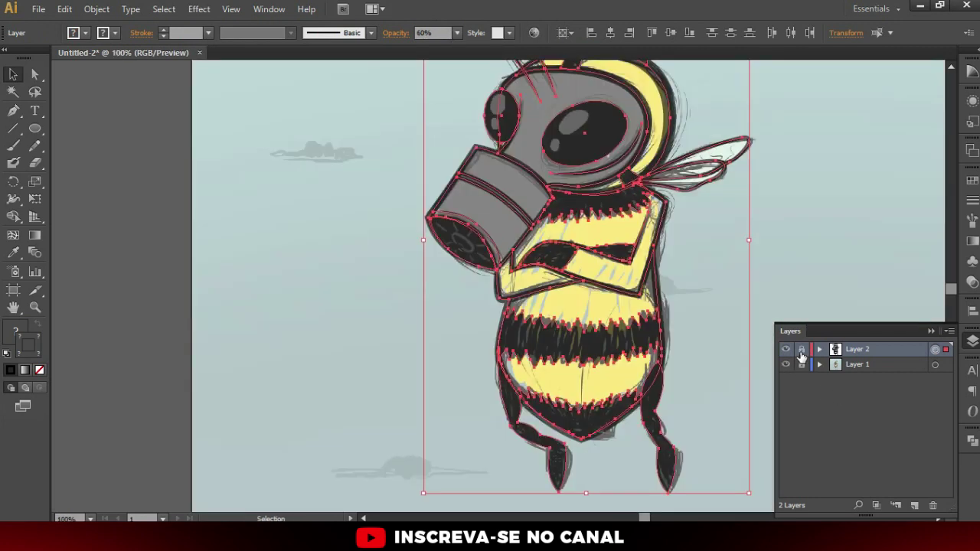
{"action": "left_click", "coordinate": [802, 350]}
{"action": "scroll", "coordinate": [466, 234], "scroll_direction": "up", "scroll_amount": 2}
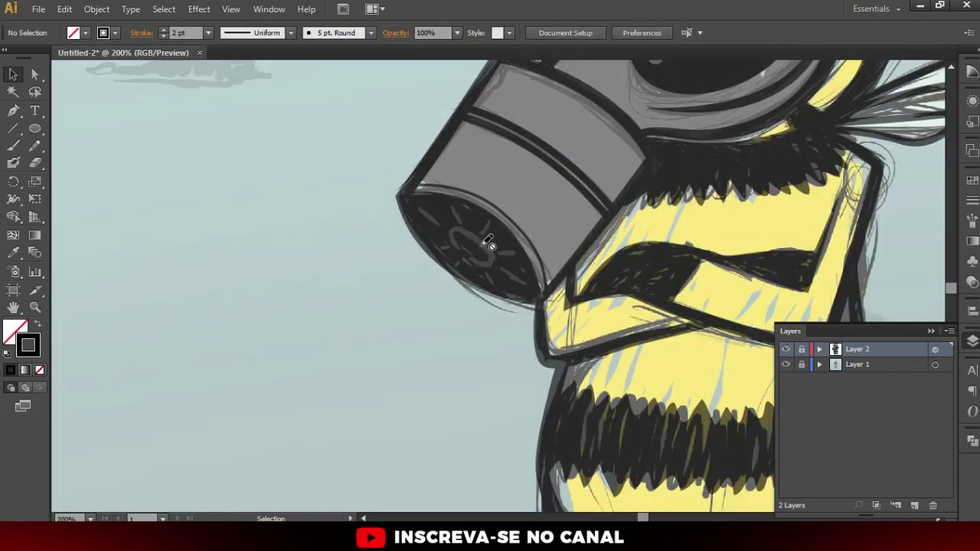
Zoom in on the filter and add a new Layer 3 for the highlight
{"action": "scroll", "coordinate": [697, 138], "scroll_direction": "down", "scroll_amount": 1}
{"action": "scroll", "coordinate": [469, 352], "scroll_direction": "up", "scroll_amount": 1}
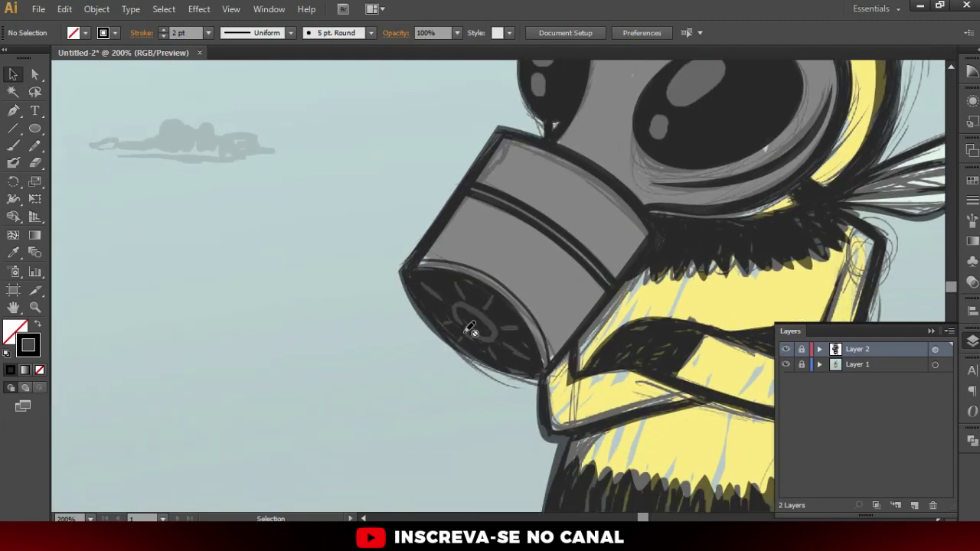
{"action": "scroll", "coordinate": [477, 341], "scroll_direction": "up", "scroll_amount": 1}
{"action": "scroll", "coordinate": [492, 317], "scroll_direction": "up", "scroll_amount": 2}
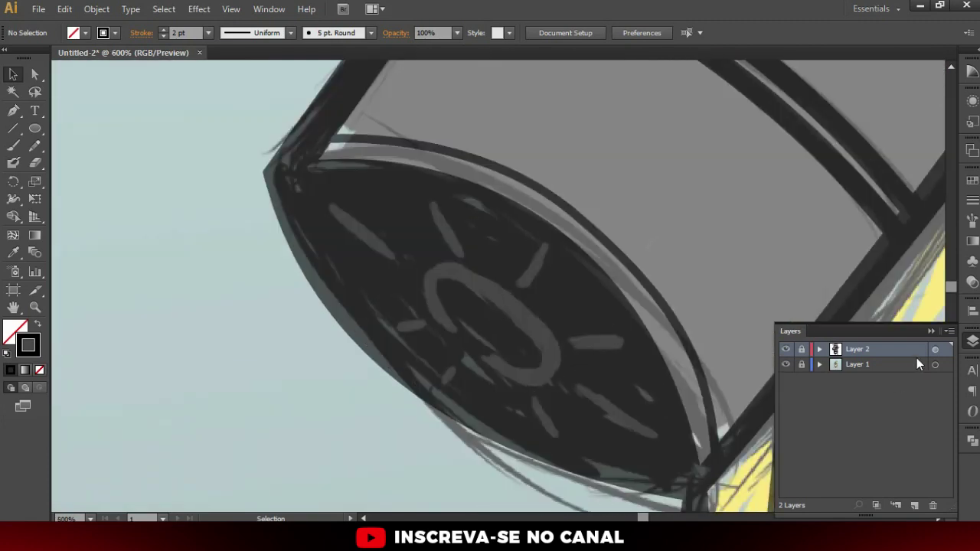
{"action": "left_click", "coordinate": [916, 505]}
Draw an oval Pen path around the filter's circular mark and select it
{"action": "key", "text": "p"}
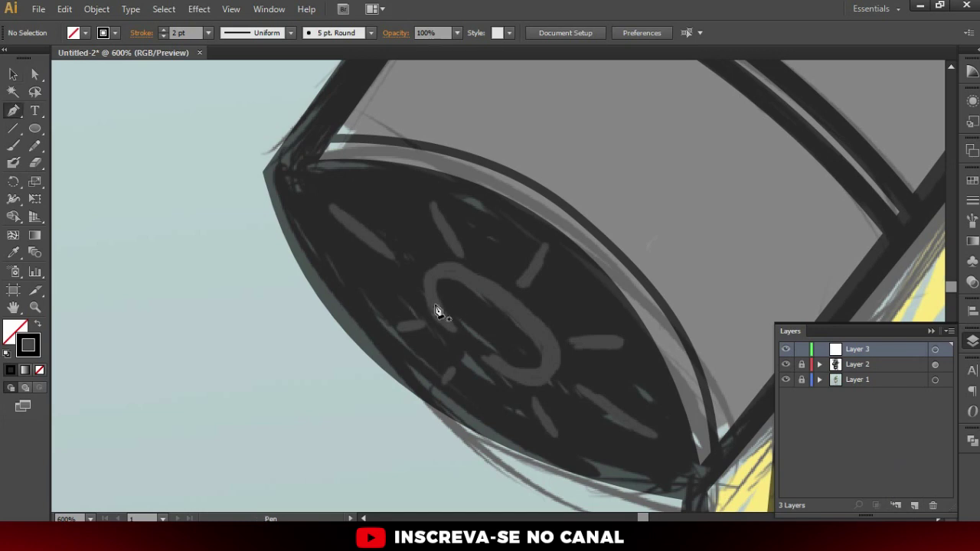
{"action": "left_click", "coordinate": [455, 340]}
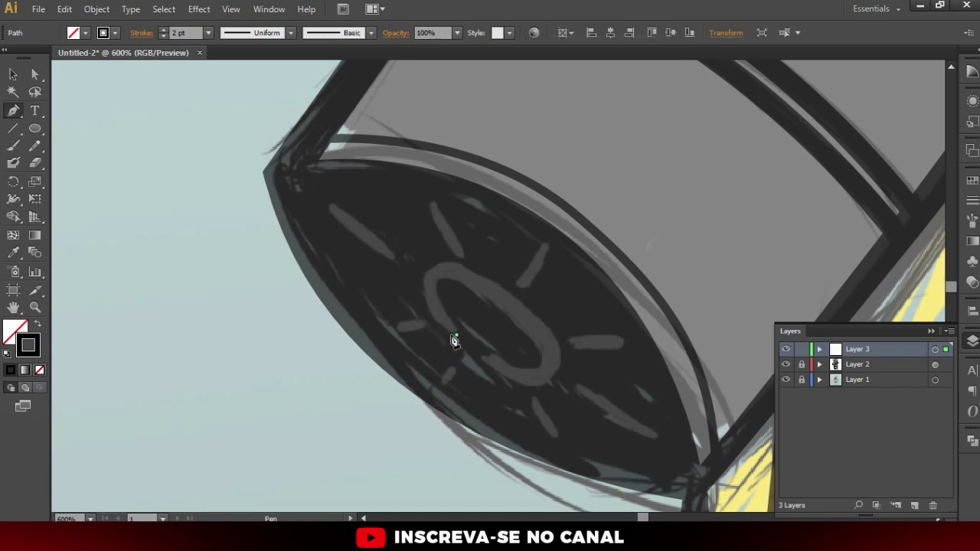
{"action": "left_click_drag", "start_coordinate": [433, 277], "coordinate": [457, 255]}
{"action": "left_click_drag", "start_coordinate": [544, 375], "coordinate": [524, 397]}
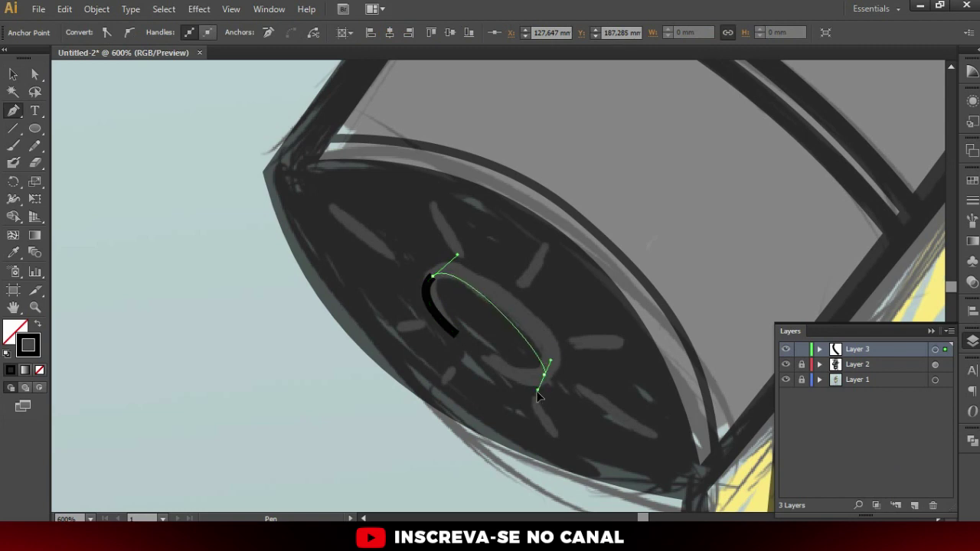
{"action": "left_click", "coordinate": [489, 366]}
{"action": "key", "text": "v"}
{"action": "left_click", "coordinate": [398, 224]}
{"action": "left_click_drag", "start_coordinate": [426, 233], "coordinate": [532, 328]}
Make the oval a white stroke with no fill
{"action": "key", "text": "d"}
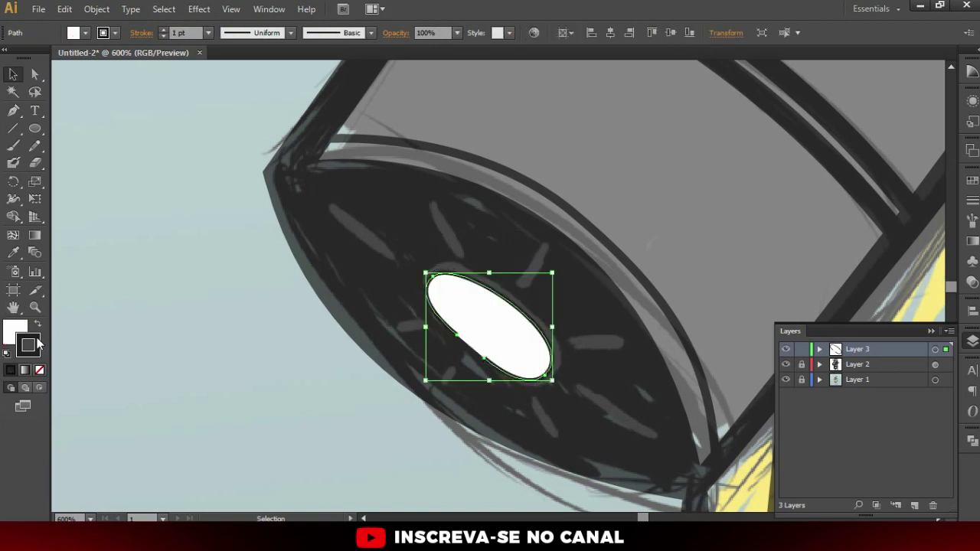
{"action": "left_click", "coordinate": [37, 328]}
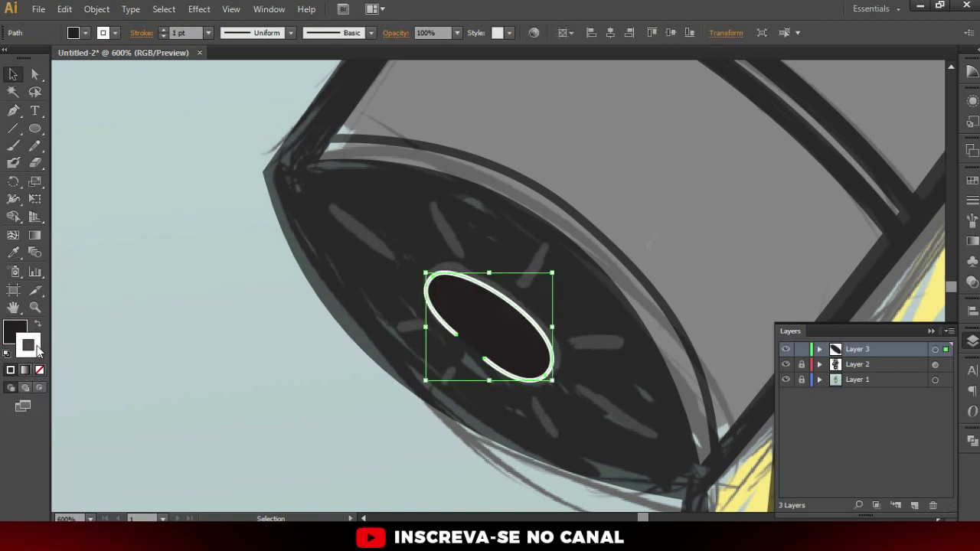
{"action": "left_click", "coordinate": [15, 331]}
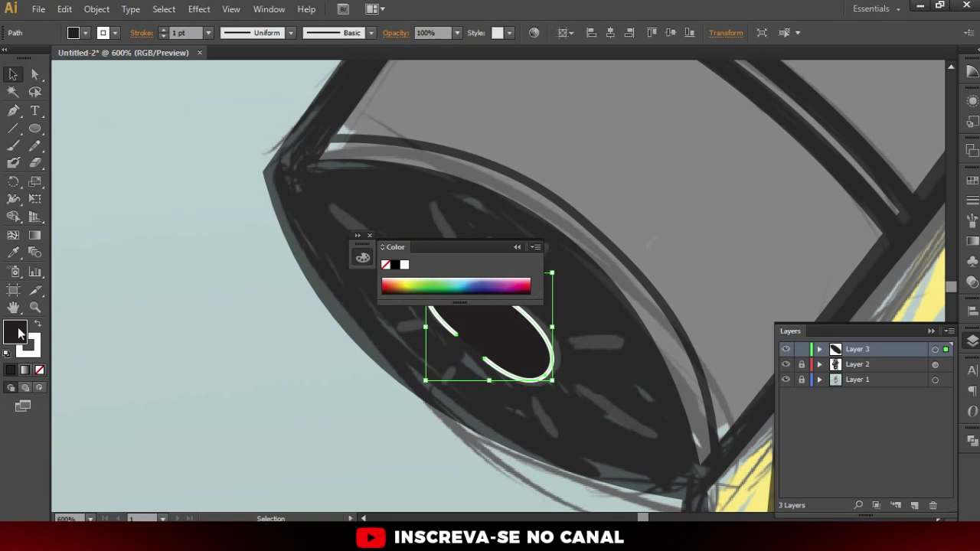
{"action": "left_click", "coordinate": [40, 372]}
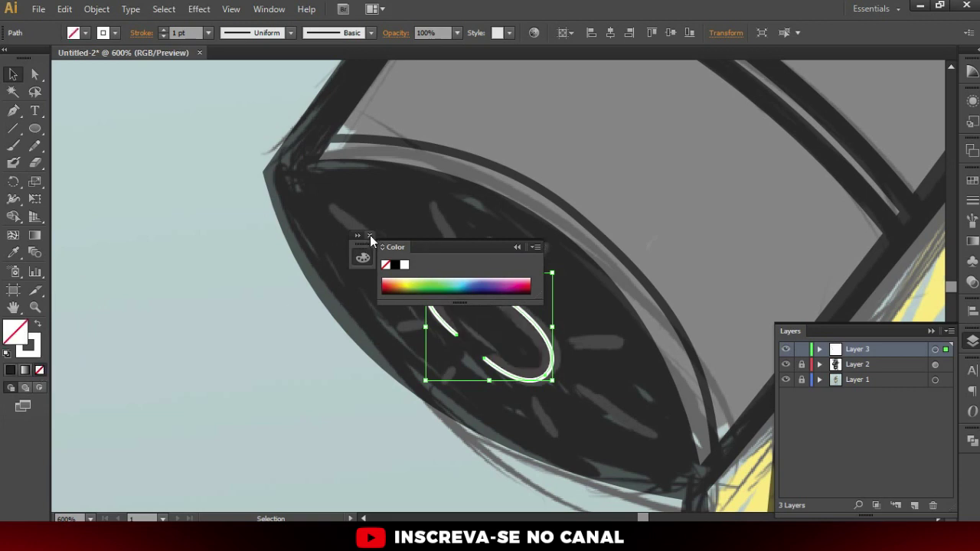
{"action": "left_click", "coordinate": [369, 236]}
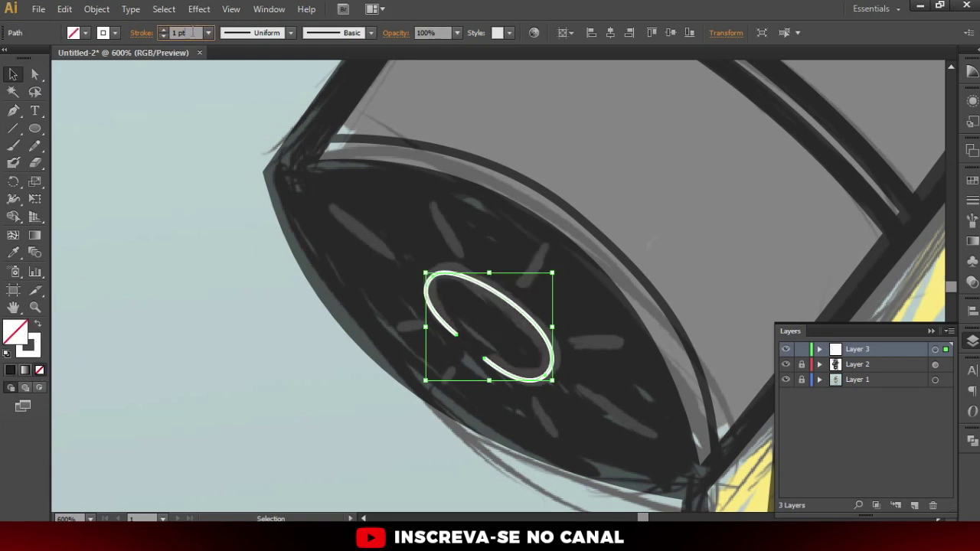
Set the oval's stroke weight to 3 pt with Round Cap ends
{"action": "left_click", "coordinate": [164, 29]}
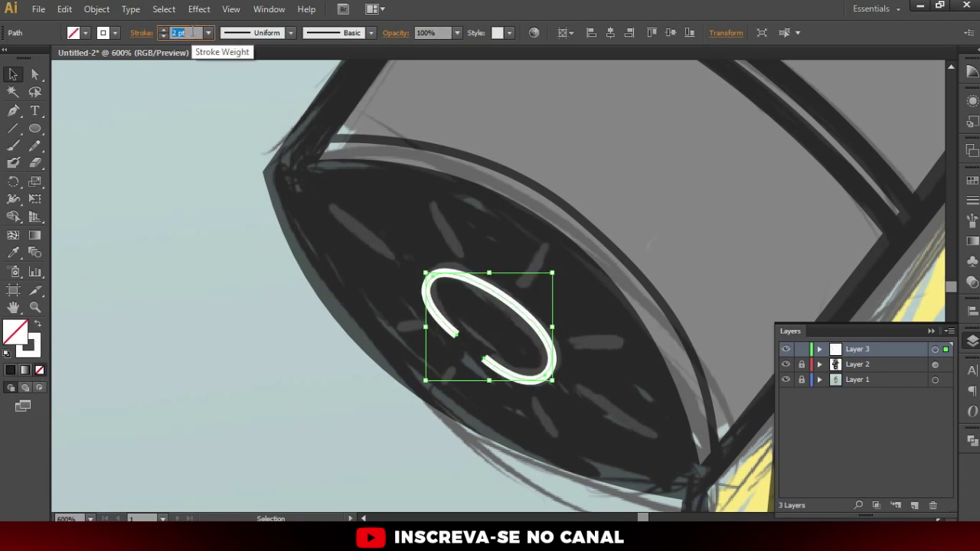
{"action": "left_click", "coordinate": [143, 32]}
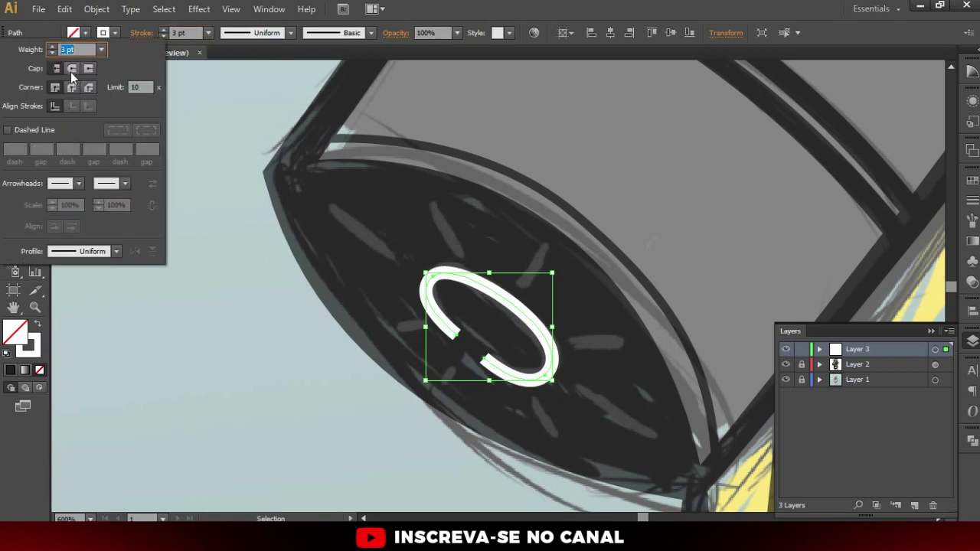
{"action": "left_click", "coordinate": [72, 69]}
{"action": "left_click", "coordinate": [499, 320]}
Draw the upper-right and upper white rays around the oval with the Pen tool
{"action": "key", "text": "p"}
{"action": "left_click", "coordinate": [546, 243]}
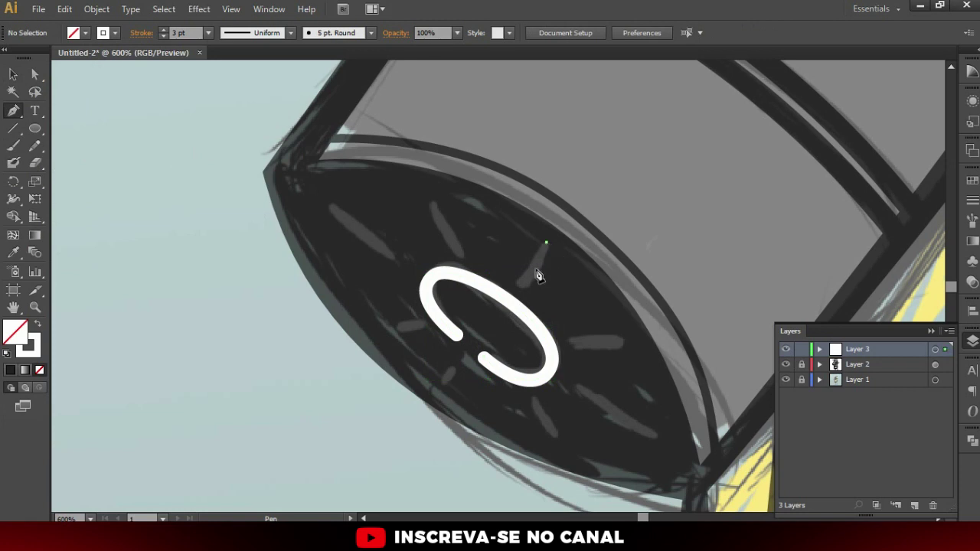
{"action": "left_click", "coordinate": [519, 288]}
{"action": "key", "text": "v"}
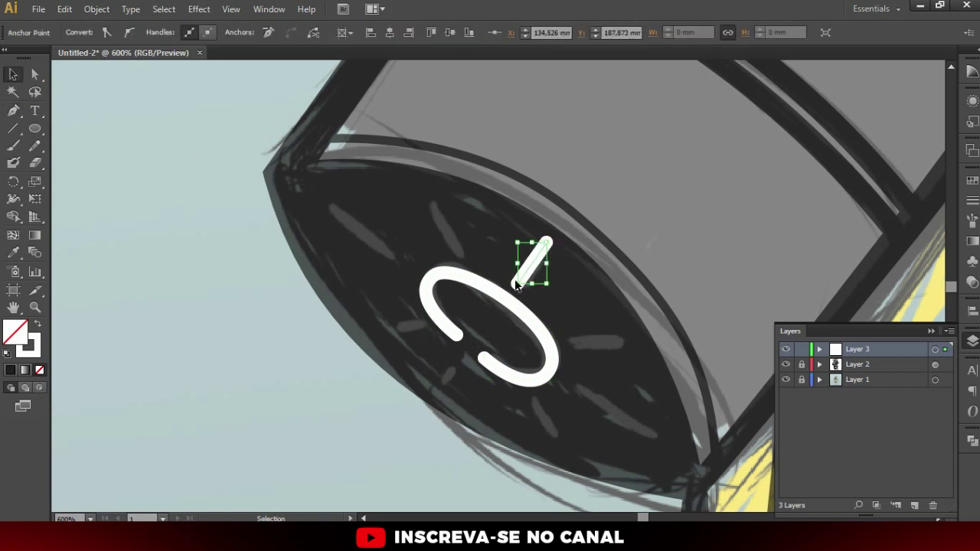
{"action": "left_click", "coordinate": [474, 253]}
{"action": "key", "text": "p"}
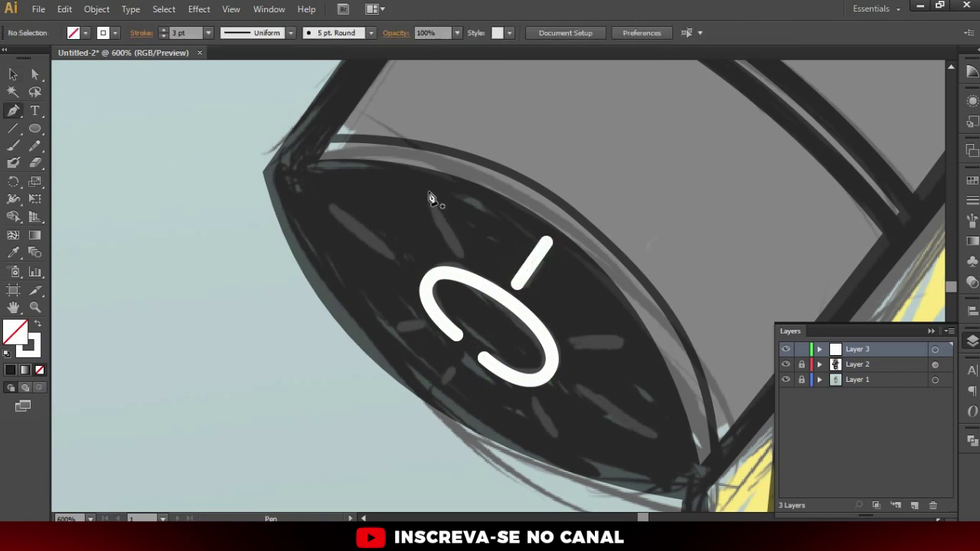
{"action": "left_click", "coordinate": [426, 191]}
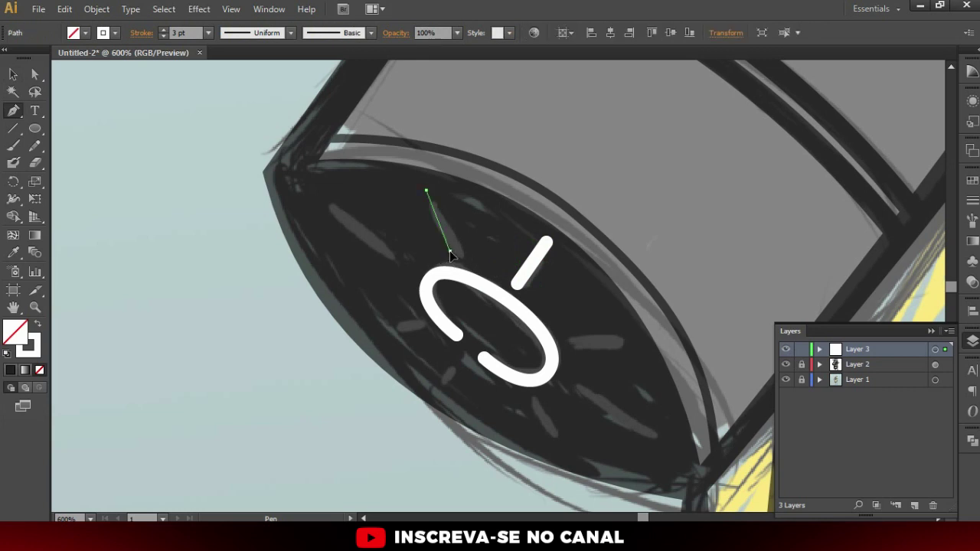
{"action": "left_click", "coordinate": [450, 253]}
{"action": "key", "text": "v"}
{"action": "left_click", "coordinate": [478, 242]}
Draw the upper-left and left rays around the oval
{"action": "key", "text": "p"}
{"action": "left_click", "coordinate": [321, 201]}
{"action": "left_click", "coordinate": [401, 260]}
{"action": "key", "text": "v"}
{"action": "key", "text": "p"}
{"action": "left_click", "coordinate": [374, 332]}
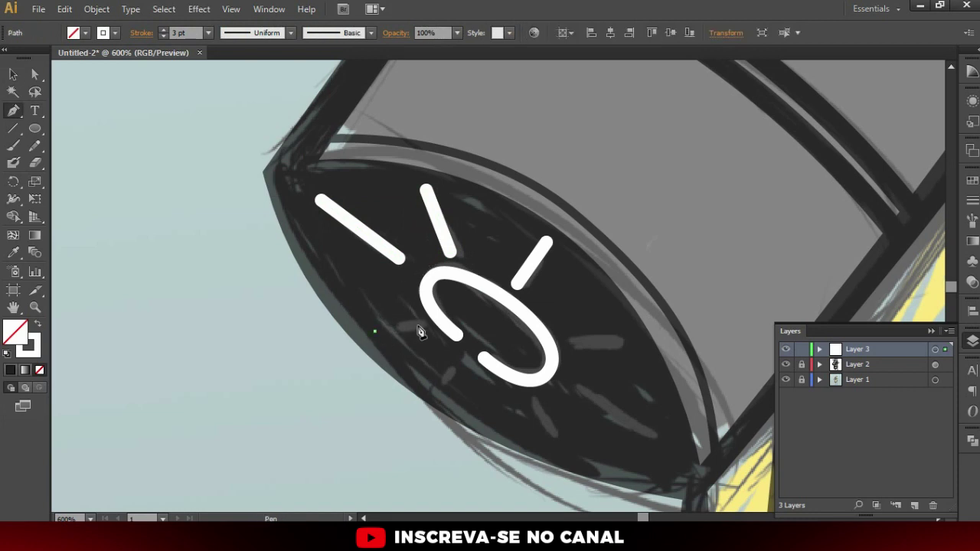
{"action": "left_click", "coordinate": [423, 326]}
{"action": "key", "text": "v"}
{"action": "left_click", "coordinate": [429, 367]}
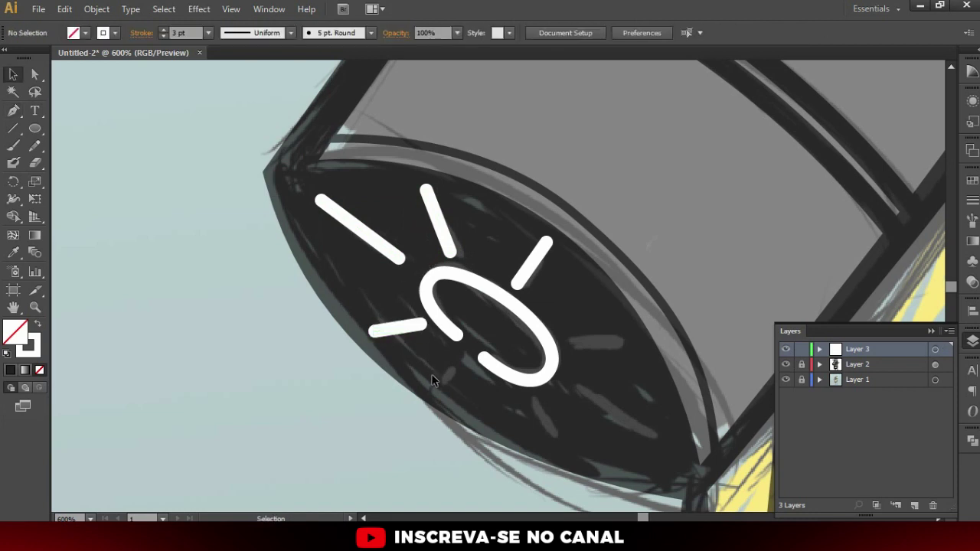
Draw the lower-left, lower and lower-right rays around the oval
{"action": "key", "text": "p"}
{"action": "left_click", "coordinate": [461, 359]}
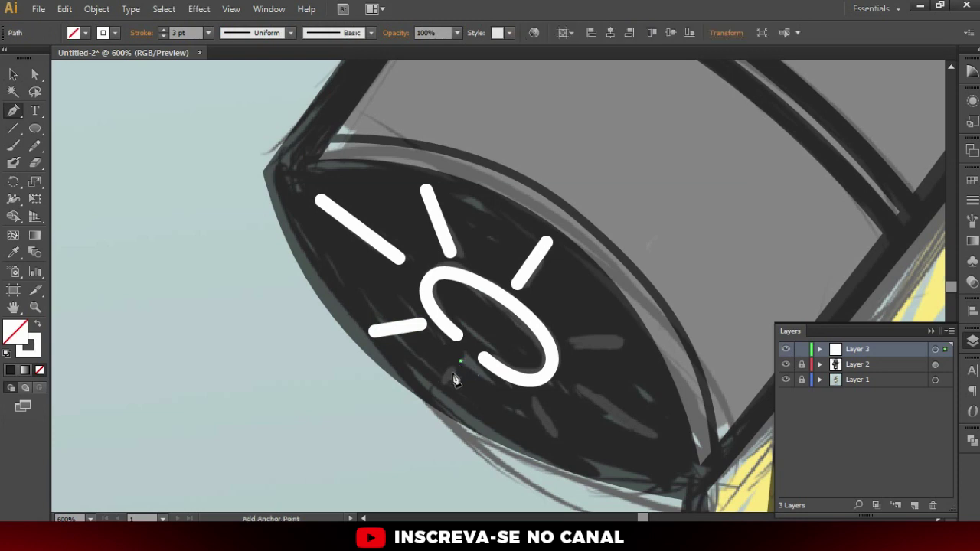
{"action": "left_click", "coordinate": [436, 388]}
{"action": "left_click", "coordinate": [497, 401], "text": "ctrl"}
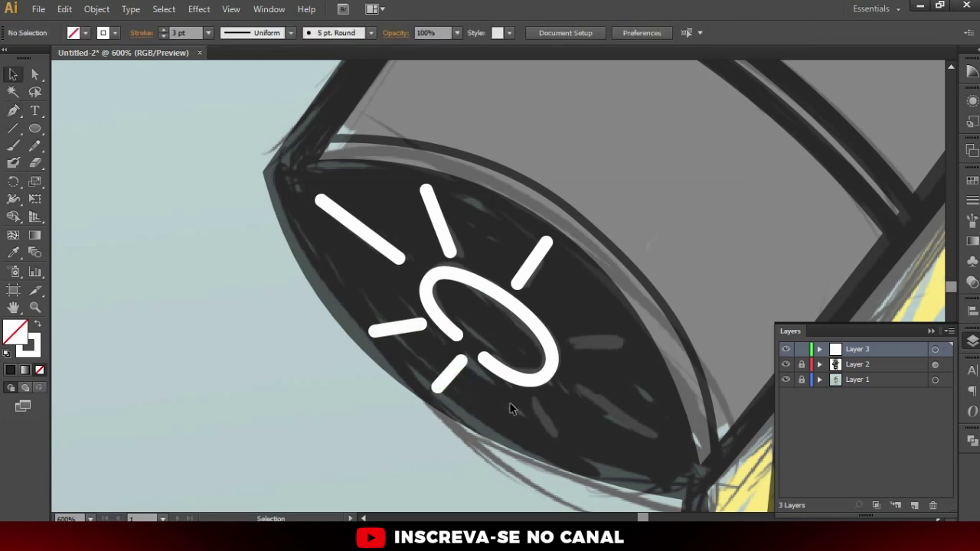
{"action": "left_click", "coordinate": [532, 395]}
{"action": "left_click", "coordinate": [559, 451]}
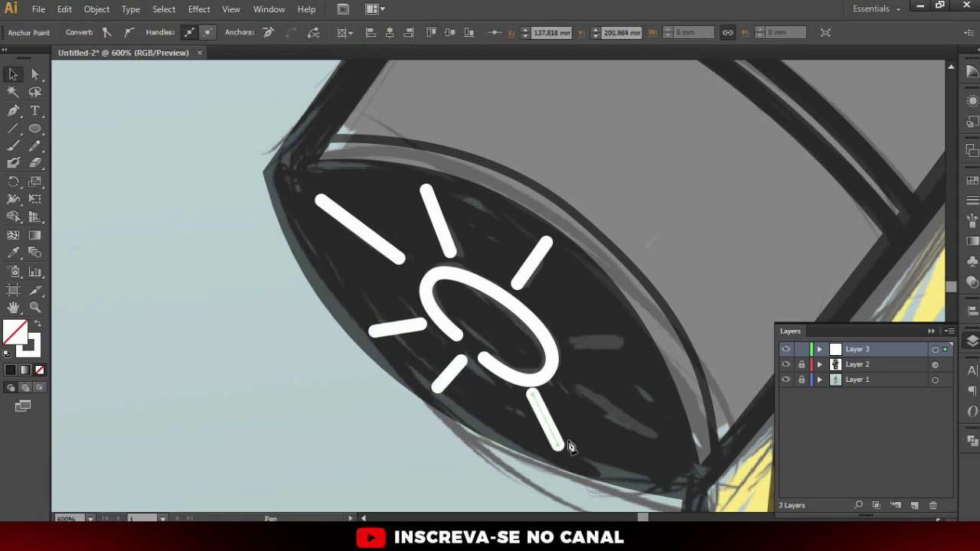
{"action": "left_click", "coordinate": [534, 401]}
{"action": "key", "text": "p"}
{"action": "left_click", "coordinate": [577, 391]}
{"action": "left_click", "coordinate": [658, 443]}
{"action": "left_click", "coordinate": [595, 338], "text": "ctrl"}
Add a short horizontal ray on the right, level the left ray, and lock Layer 3
{"action": "left_click", "coordinate": [575, 344]}
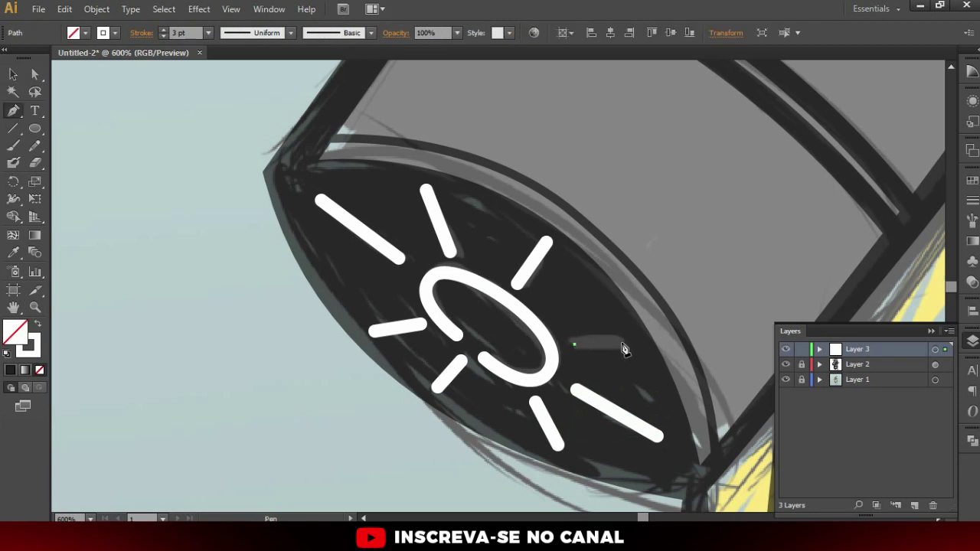
{"action": "left_click", "coordinate": [627, 343]}
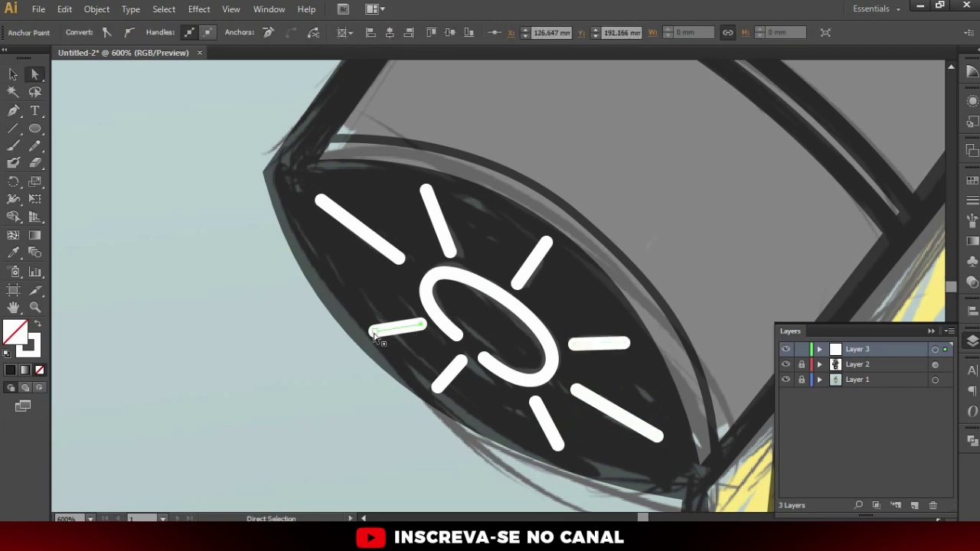
{"action": "left_click_drag", "start_coordinate": [372, 331], "coordinate": [359, 325]}
{"action": "scroll", "coordinate": [373, 253], "scroll_direction": "down", "scroll_amount": 2}
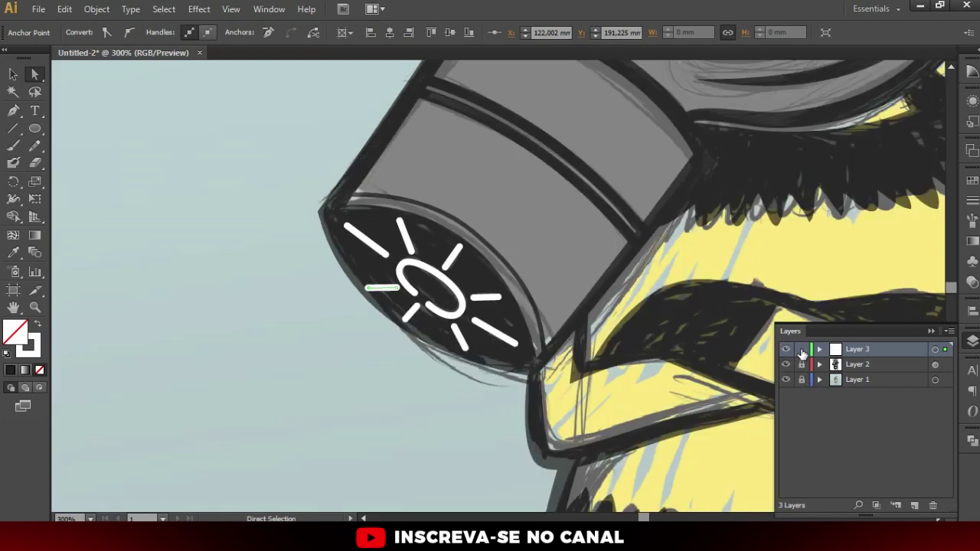
{"action": "left_click", "coordinate": [802, 350]}
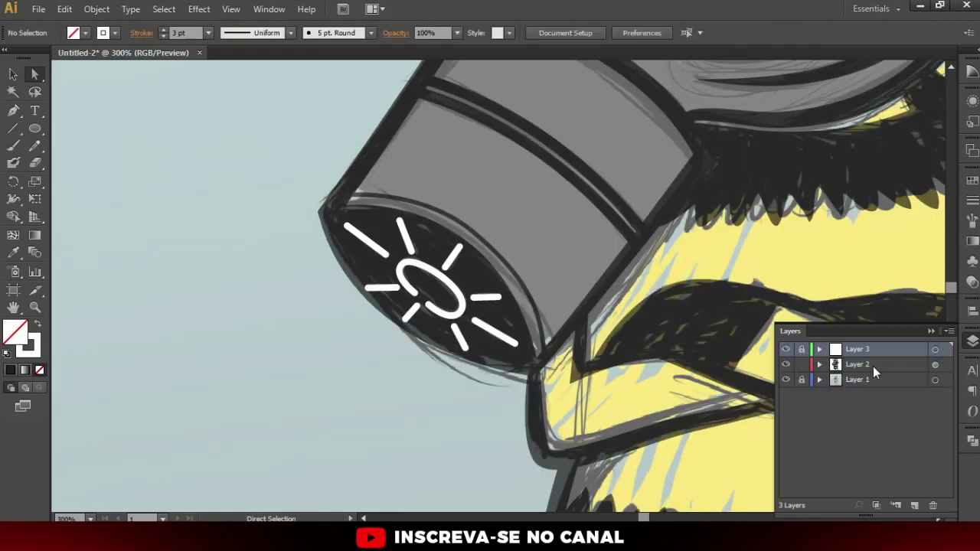
Set the Layer 2 outlines back to 100% opacity
{"action": "left_click", "coordinate": [935, 364]}
{"action": "left_click", "coordinate": [456, 33]}
{"action": "left_click", "coordinate": [475, 195]}
{"action": "key", "text": "v"}
{"action": "left_click", "coordinate": [306, 237]}
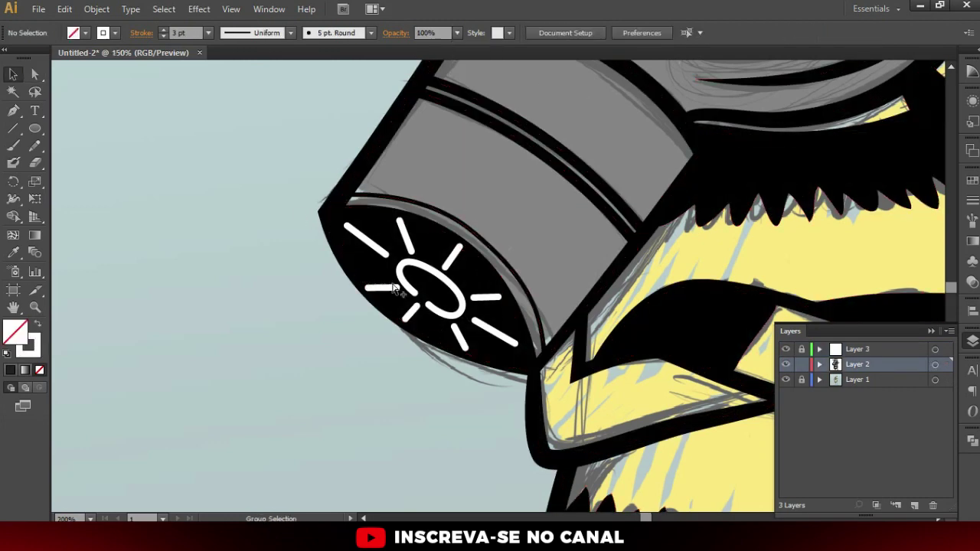
{"action": "key", "text": "ctrl+minus"}
Select the Layer 3 sun rays and apply Object > Path > Outline Stroke
{"action": "scroll", "coordinate": [400, 265], "scroll_direction": "up", "scroll_amount": 2}
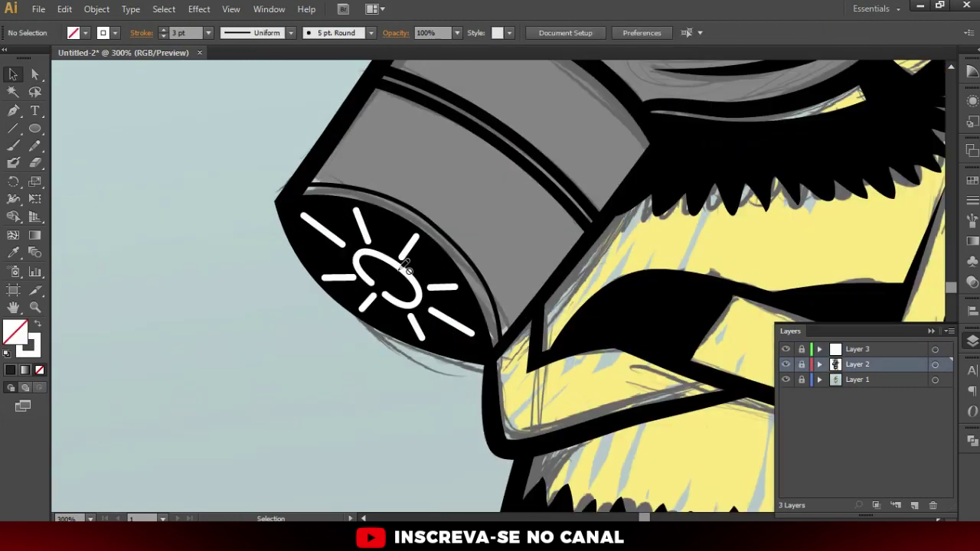
{"action": "scroll", "coordinate": [433, 201], "scroll_direction": "up", "scroll_amount": 1}
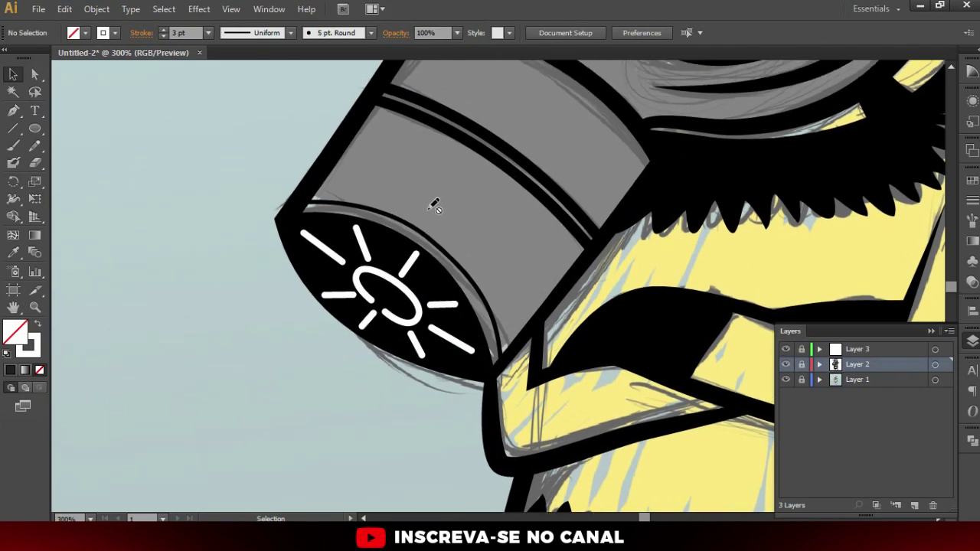
{"action": "scroll", "coordinate": [546, 208], "scroll_direction": "up", "scroll_amount": 3}
{"action": "scroll", "coordinate": [590, 164], "scroll_direction": "up", "scroll_amount": 3}
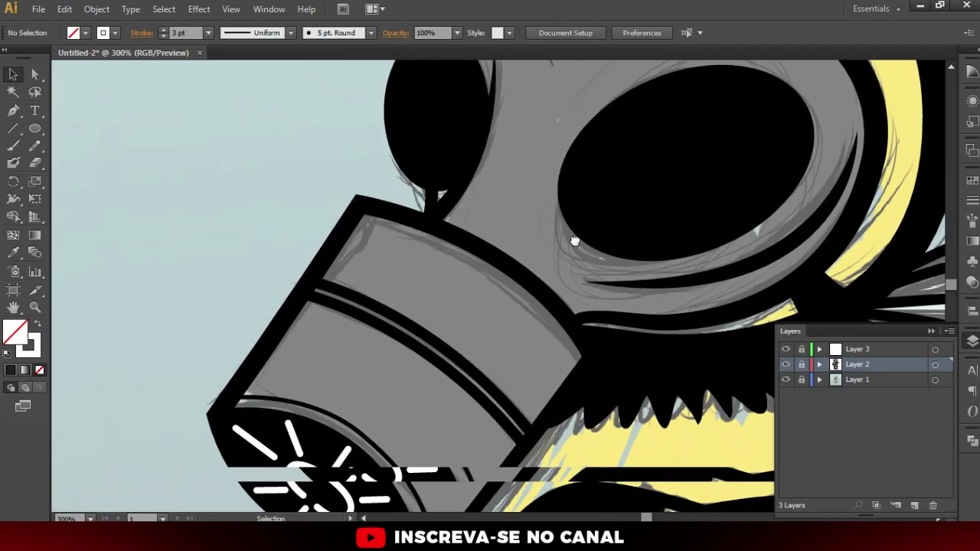
{"action": "left_click", "coordinate": [936, 350]}
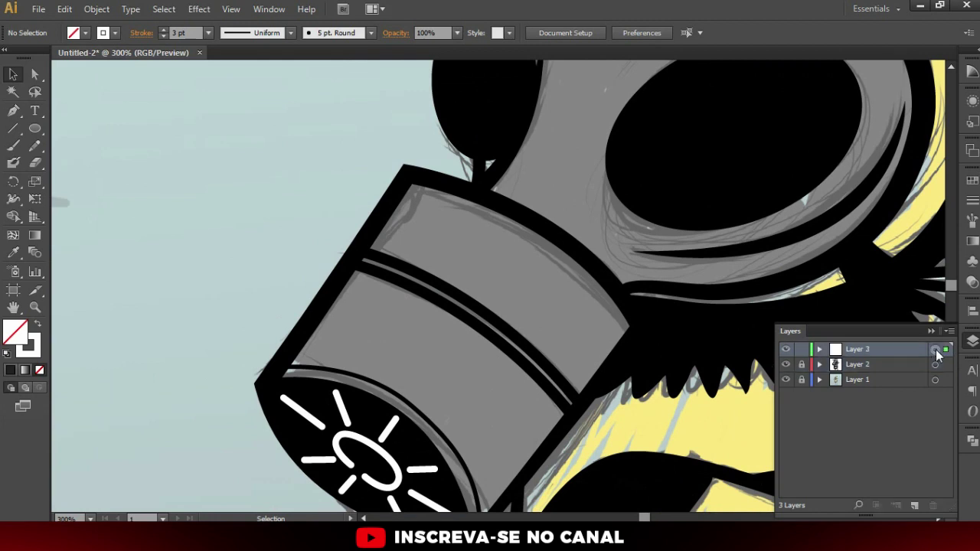
{"action": "scroll", "coordinate": [636, 412], "scroll_direction": "down", "scroll_amount": 1}
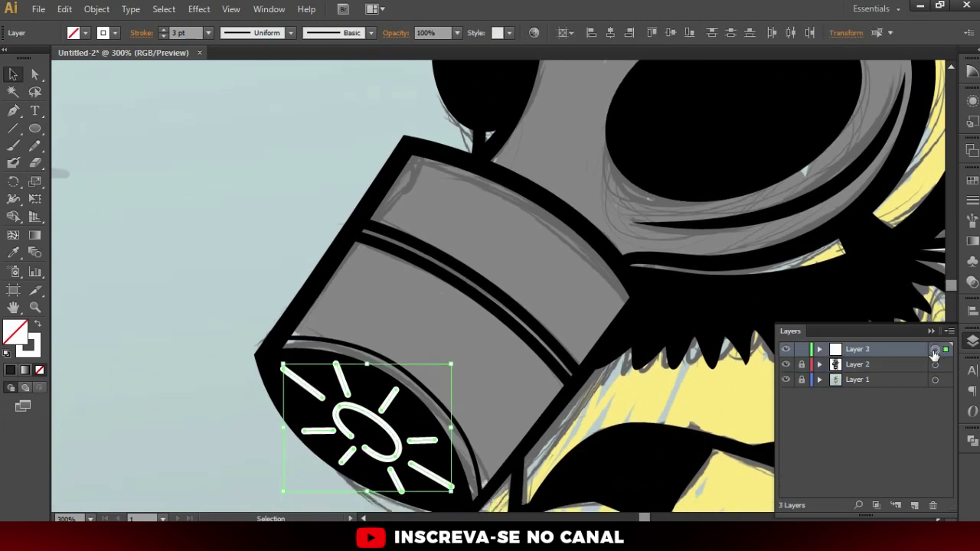
{"action": "scroll", "coordinate": [489, 365], "scroll_direction": "down", "scroll_amount": 3}
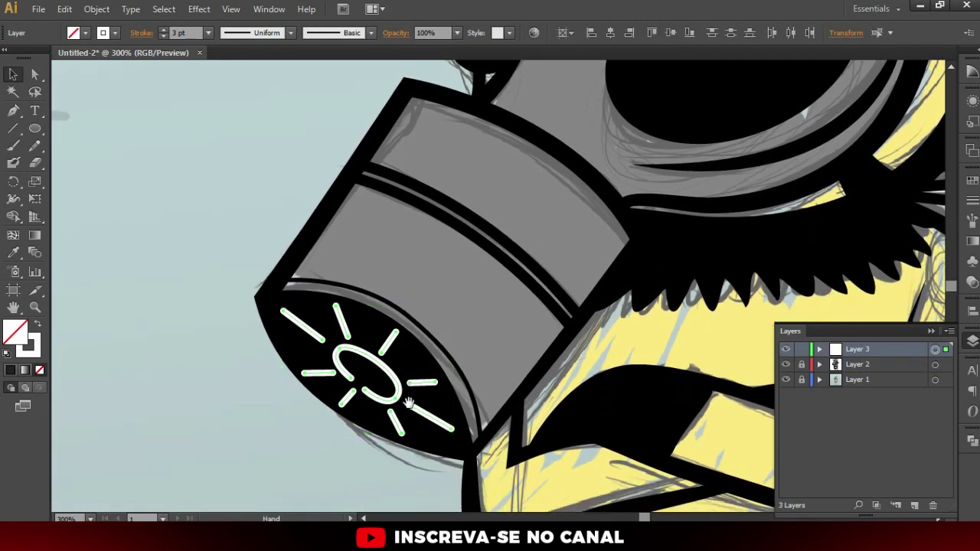
{"action": "scroll", "coordinate": [345, 192], "scroll_direction": "left", "scroll_amount": 2}
{"action": "left_click", "coordinate": [98, 9]}
{"action": "mouse_move", "coordinate": [112, 300]}
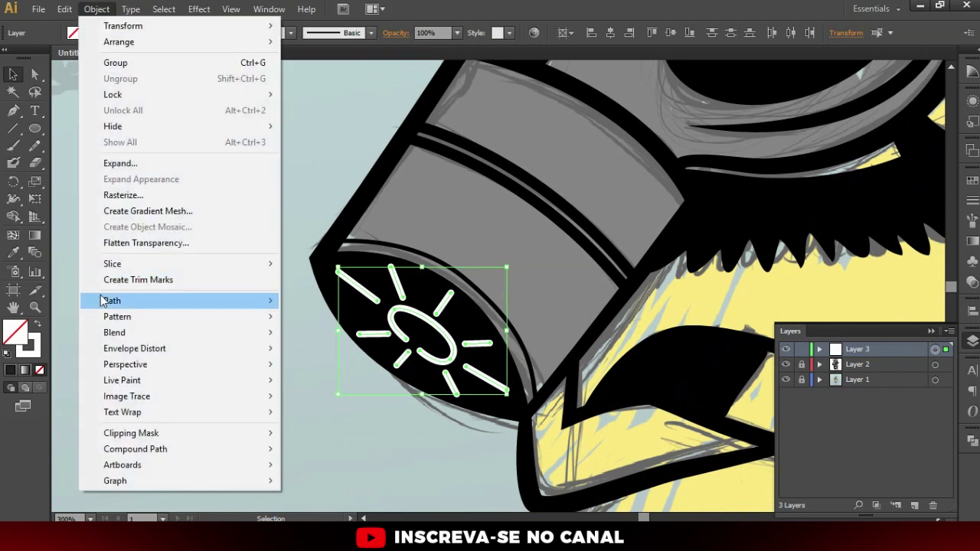
{"action": "left_click", "coordinate": [329, 337]}
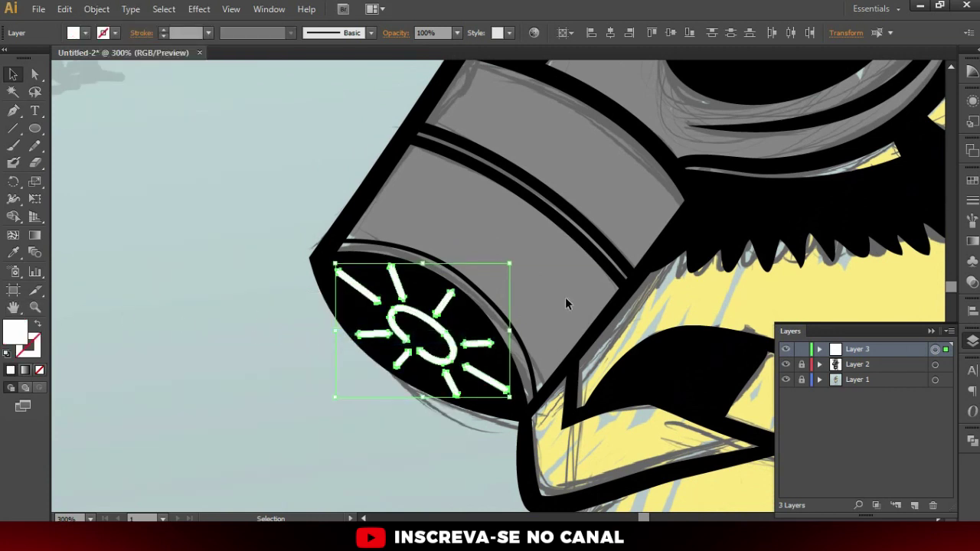
Colour the outlined rays grey, relock Layer 3, and hide the Layer 1 sketch
{"action": "left_click", "coordinate": [971, 181]}
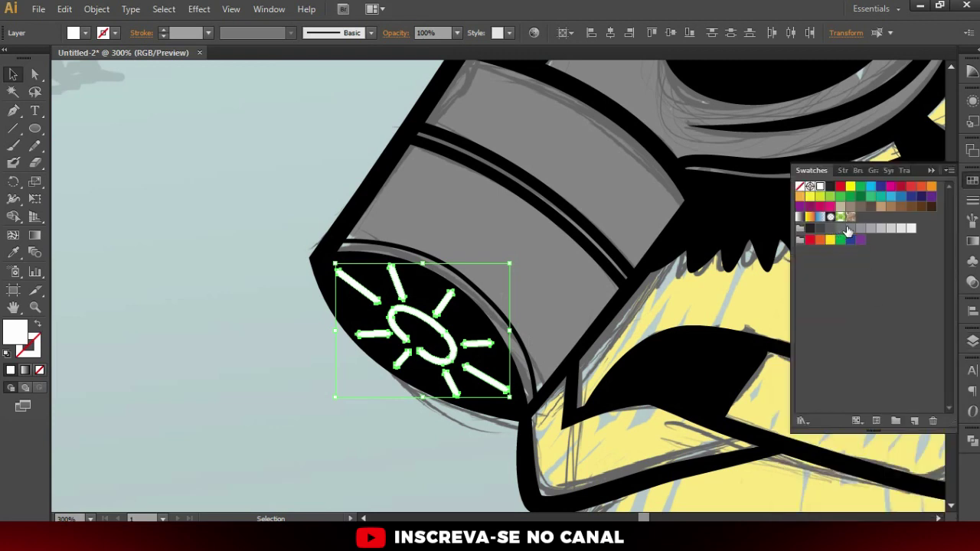
{"action": "left_click", "coordinate": [850, 229]}
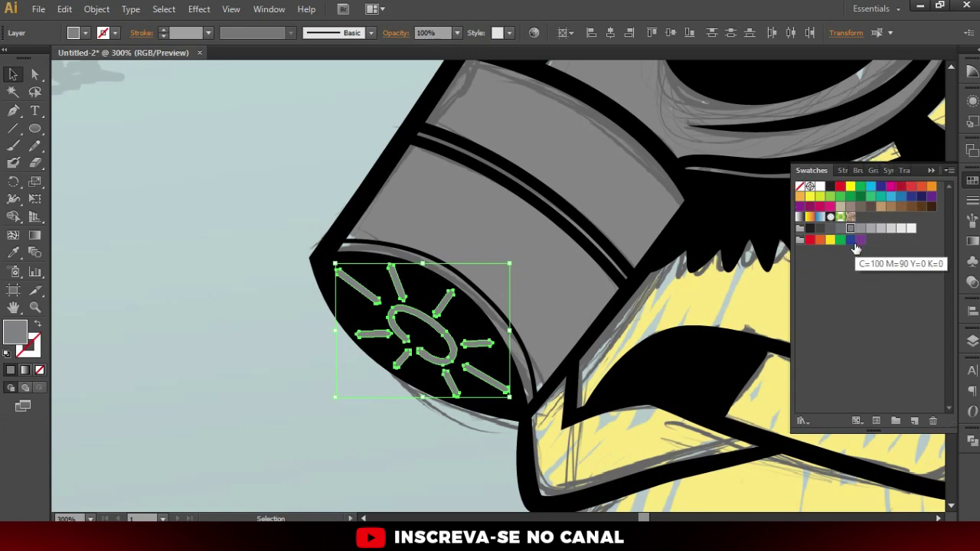
{"action": "left_click", "coordinate": [973, 342]}
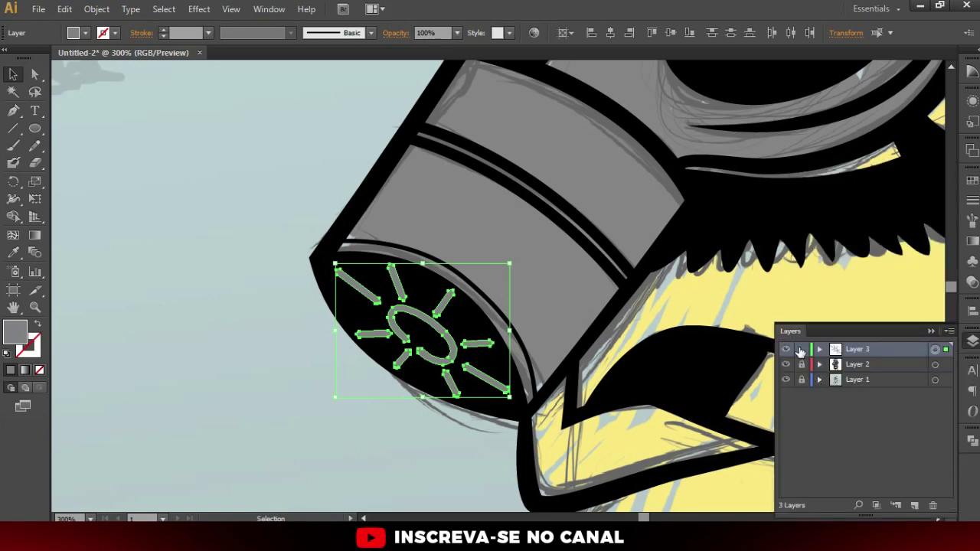
{"action": "left_click", "coordinate": [801, 350]}
{"action": "left_click", "coordinate": [786, 380]}
{"action": "key", "text": "ctrl+minus"}
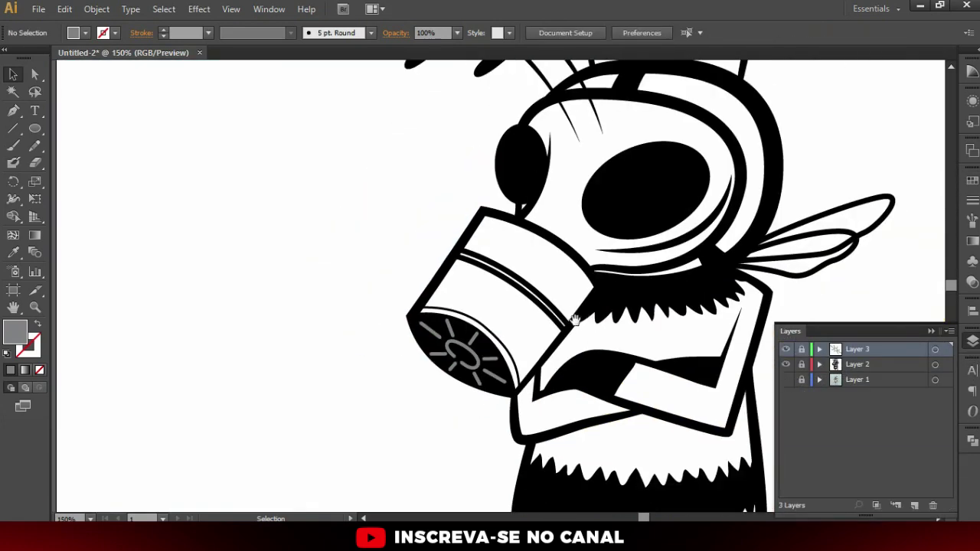
Rename Layer 2 to 'traço' and Layer 3 to 'detalhe mascara'
{"action": "key", "text": "ctrl+minus"}
{"action": "scroll", "coordinate": [551, 286], "scroll_direction": "down", "scroll_amount": 2}
{"action": "scroll", "coordinate": [552, 286], "scroll_direction": "down", "scroll_amount": 2}
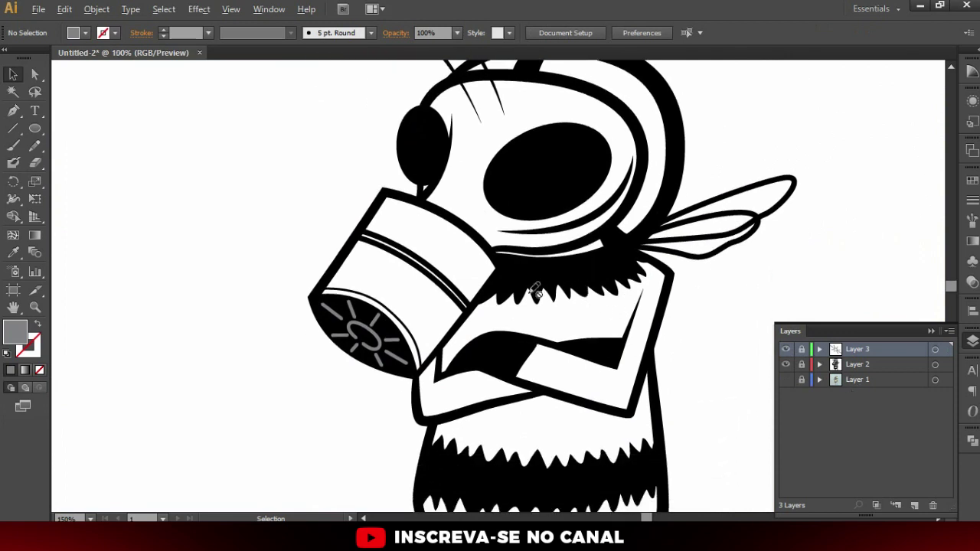
{"action": "key", "text": "ctrl+minus"}
{"action": "key", "text": "ctrl+plus"}
{"action": "key", "text": "ctrl+plus"}
{"action": "left_click_drag", "start_coordinate": [500, 239], "coordinate": [500, 236]}
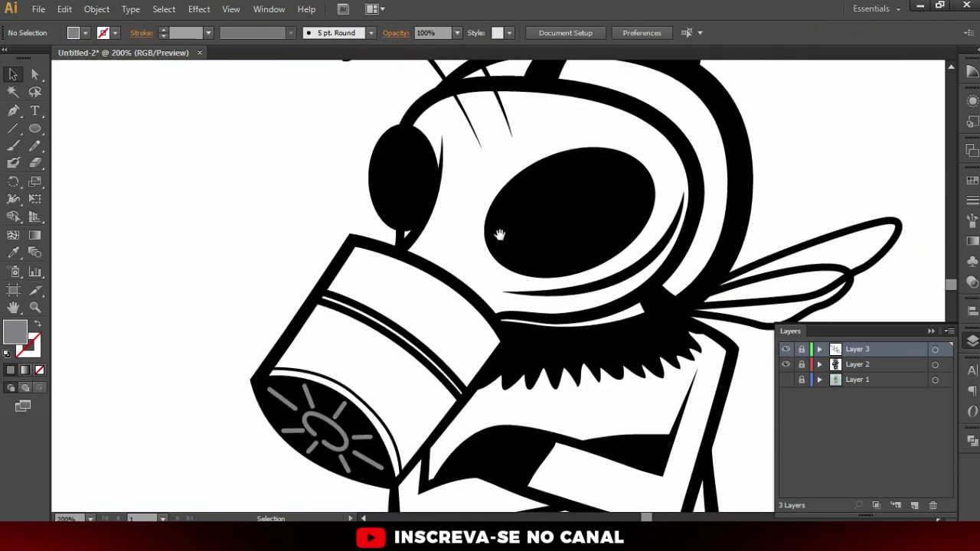
{"action": "double_click", "coordinate": [856, 365]}
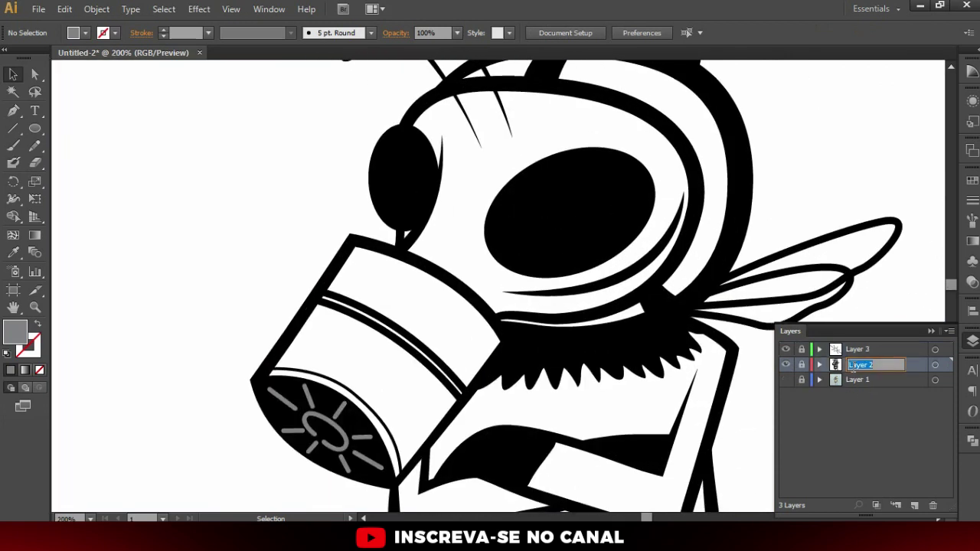
{"action": "type", "text": "traço"}
{"action": "key", "text": "Return"}
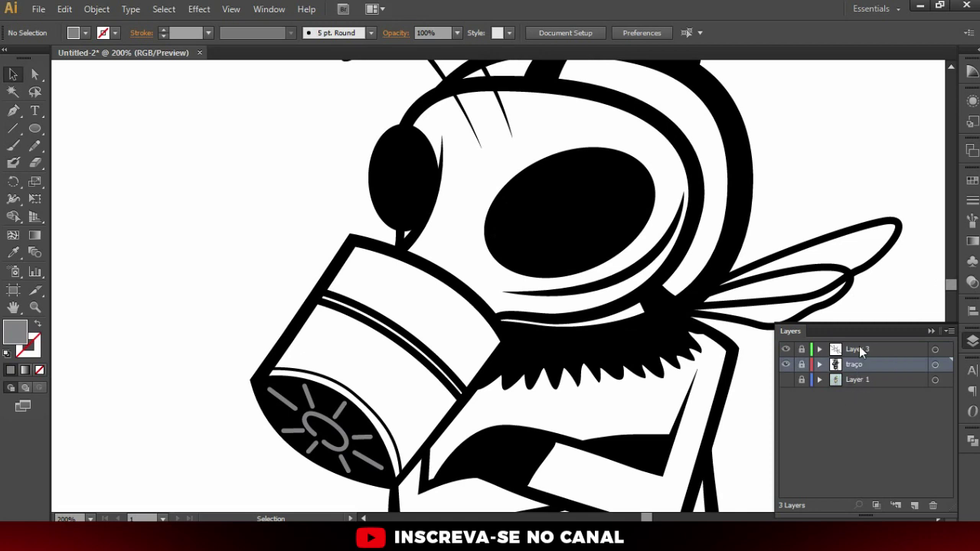
{"action": "double_click", "coordinate": [861, 351]}
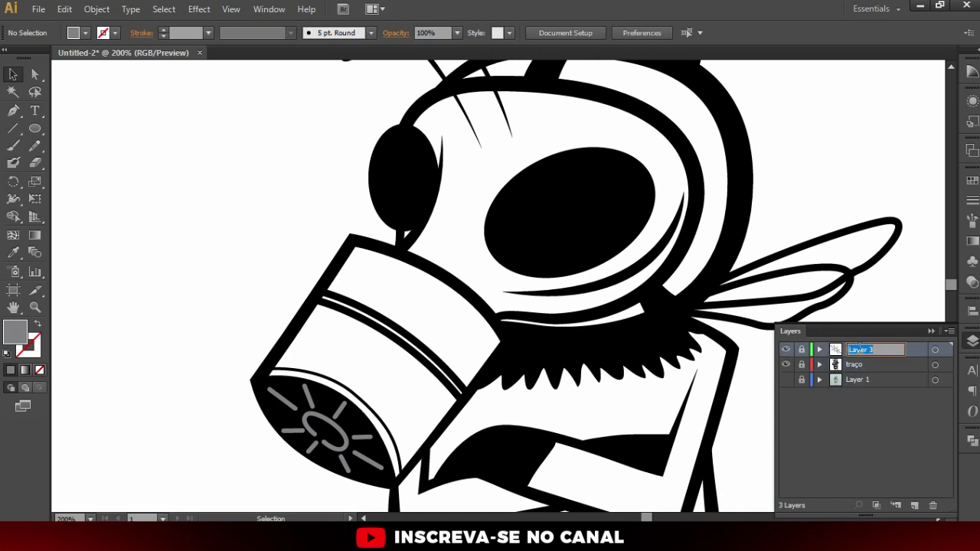
{"action": "type", "text": "detalhe masc"}
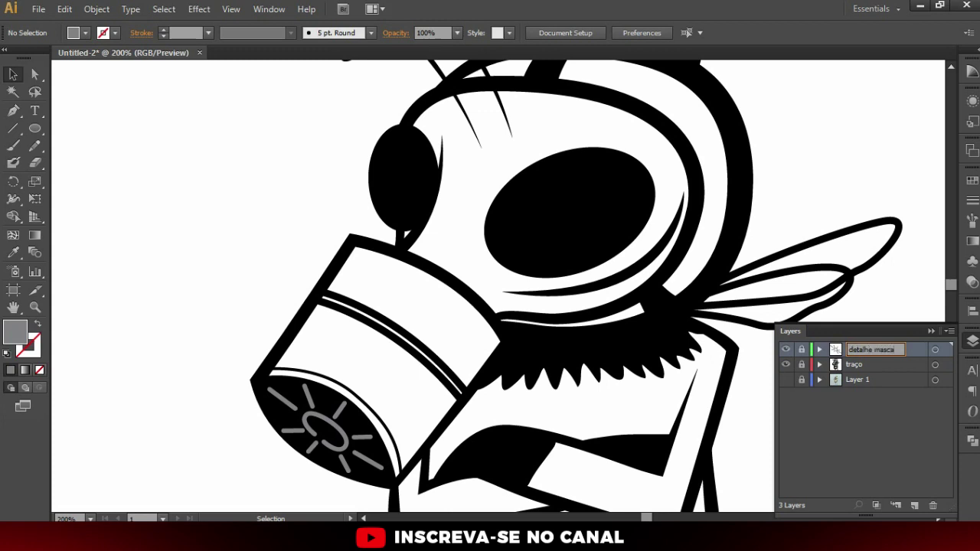
{"action": "type", "text": "a"}
{"action": "key", "text": "Return"}
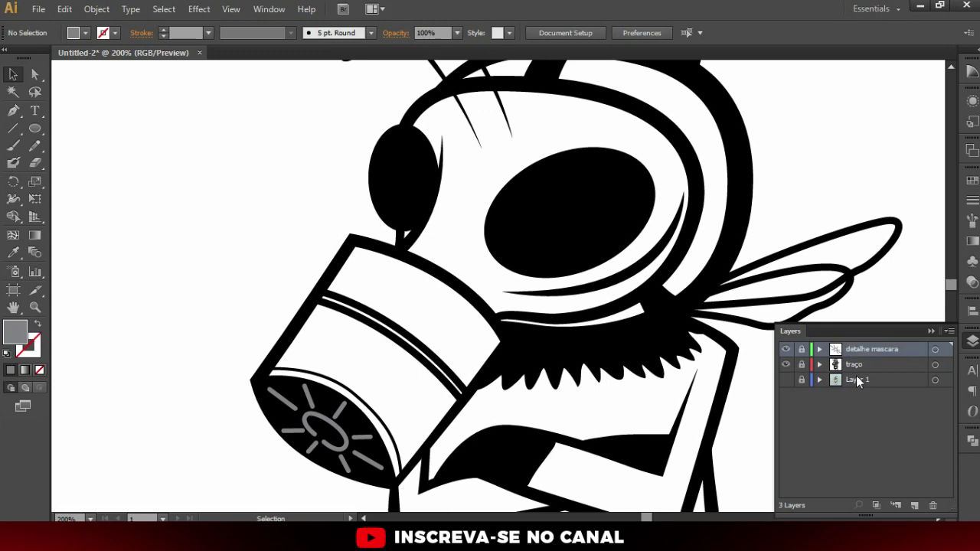
Add a new Layer 4 directly above Layer 1
{"action": "left_click", "coordinate": [858, 380]}
{"action": "left_click", "coordinate": [915, 505]}
{"action": "left_click_drag", "start_coordinate": [557, 386], "coordinate": [607, 335]}
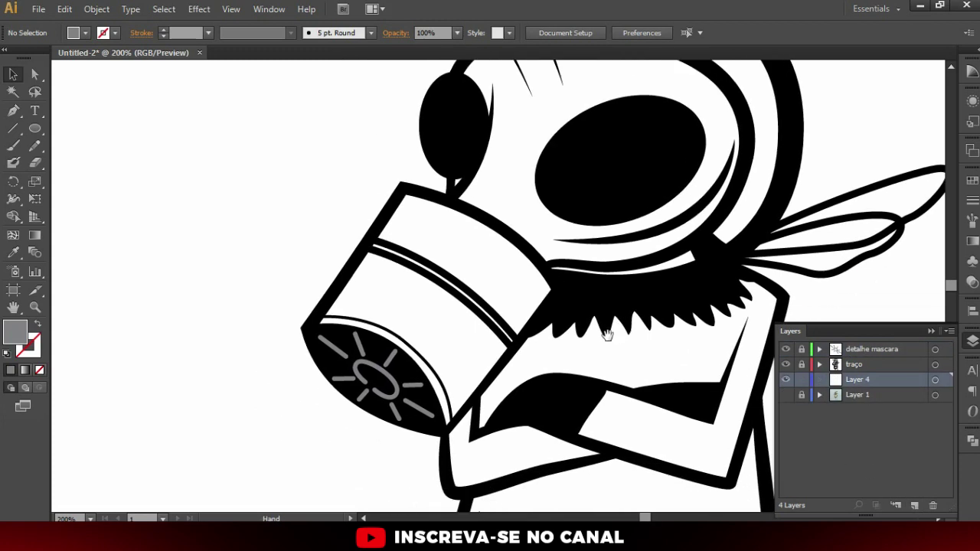
Pencil-trace grey fills over the mask's tank and helmet, then hide traço and show Layer 1
{"action": "key", "text": "n"}
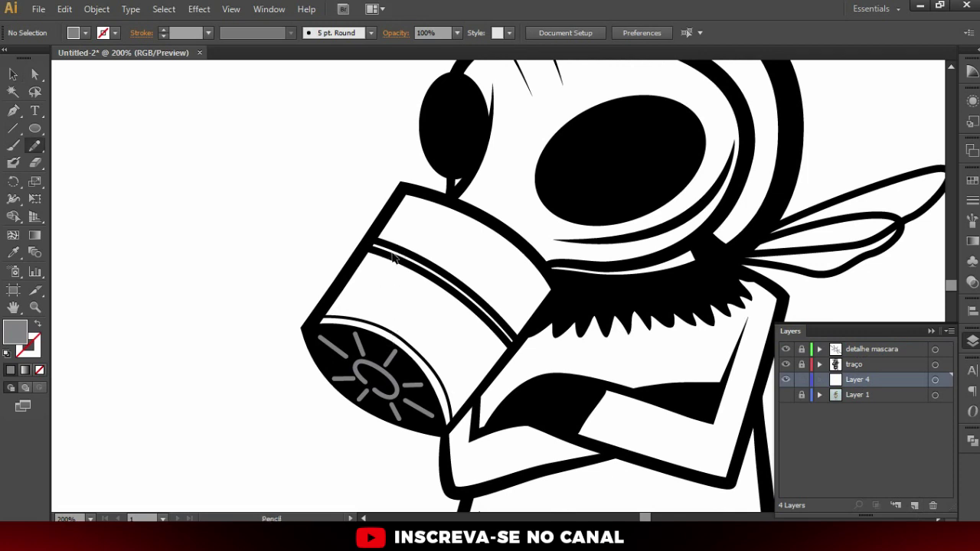
{"action": "scroll", "coordinate": [396, 257], "scroll_direction": "up", "scroll_amount": 1}
{"action": "mouse_move", "coordinate": [414, 150]}
{"action": "left_mouse_down"}
{"action": "mouse_move", "coordinate": [443, 481]}
{"action": "mouse_move", "coordinate": [462, 504]}
{"action": "mouse_move", "coordinate": [498, 491]}
{"action": "mouse_move", "coordinate": [538, 447]}
{"action": "left_mouse_up"}
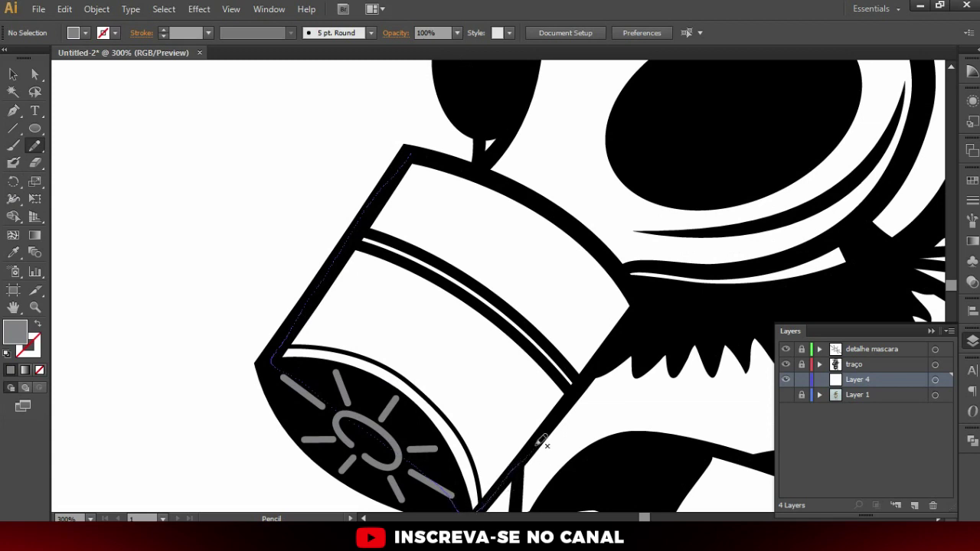
{"action": "mouse_move", "coordinate": [574, 394]}
{"action": "left_mouse_down"}
{"action": "mouse_move", "coordinate": [630, 323]}
{"action": "mouse_move", "coordinate": [628, 280]}
{"action": "mouse_move", "coordinate": [578, 222]}
{"action": "mouse_move", "coordinate": [498, 174]}
{"action": "mouse_move", "coordinate": [411, 150]}
{"action": "left_mouse_up"}
{"action": "key", "text": "ctrl+minus"}
{"action": "key", "text": "ctrl+minus"}
{"action": "left_click", "coordinate": [494, 203], "text": "ctrl"}
{"action": "mouse_move", "coordinate": [416, 286]}
{"action": "left_mouse_down"}
{"action": "mouse_move", "coordinate": [421, 175]}
{"action": "mouse_move", "coordinate": [449, 134]}
{"action": "mouse_move", "coordinate": [523, 123]}
{"action": "mouse_move", "coordinate": [608, 131]}
{"action": "mouse_move", "coordinate": [671, 158]}
{"action": "mouse_move", "coordinate": [700, 189]}
{"action": "mouse_move", "coordinate": [710, 239]}
{"action": "mouse_move", "coordinate": [676, 318]}
{"action": "mouse_move", "coordinate": [651, 337]}
{"action": "mouse_move", "coordinate": [607, 352]}
{"action": "mouse_move", "coordinate": [528, 357]}
{"action": "mouse_move", "coordinate": [415, 289]}
{"action": "left_mouse_up"}
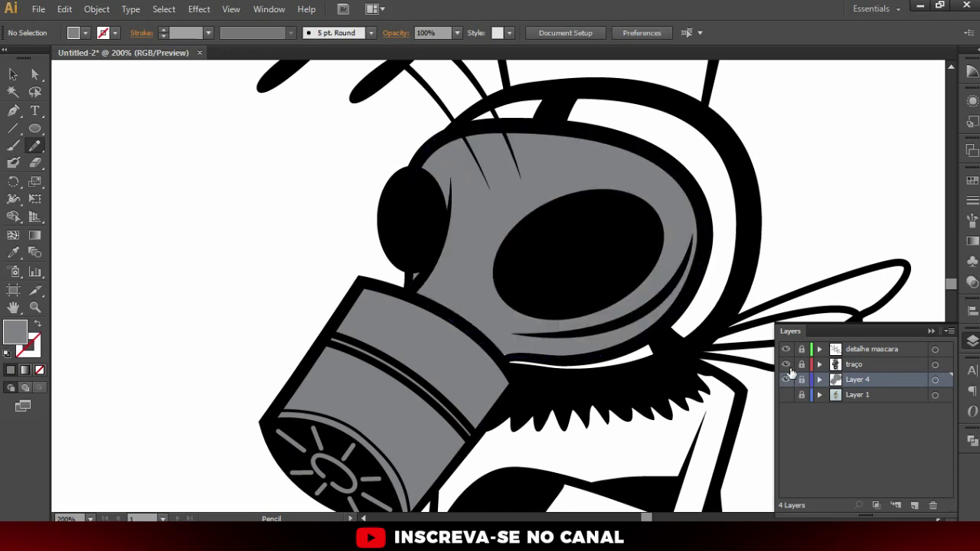
{"action": "left_click", "coordinate": [787, 365]}
{"action": "left_click", "coordinate": [786, 395]}
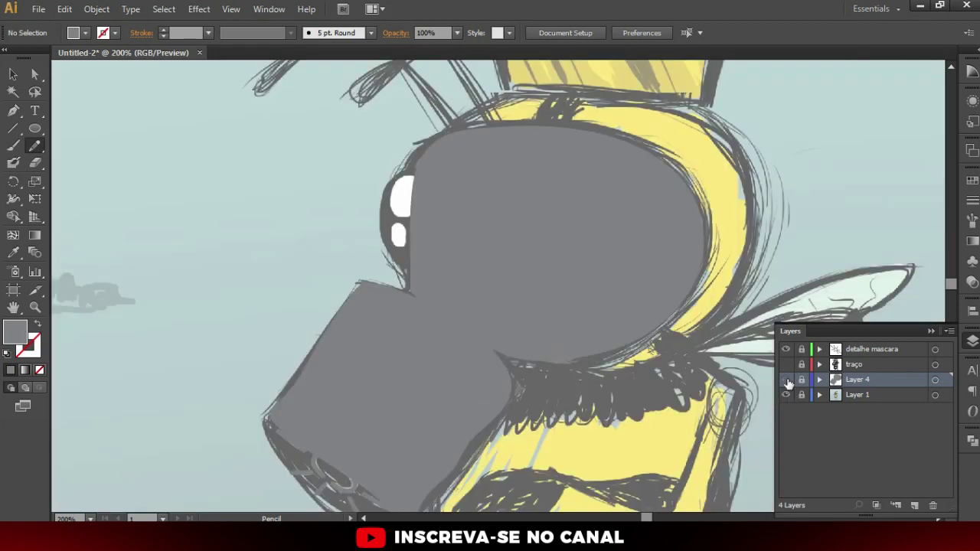
Hide the gray-fill layer, add Layer 5 above traço, and zoom in on the left eye
{"action": "left_click", "coordinate": [786, 381]}
{"action": "left_click", "coordinate": [859, 366]}
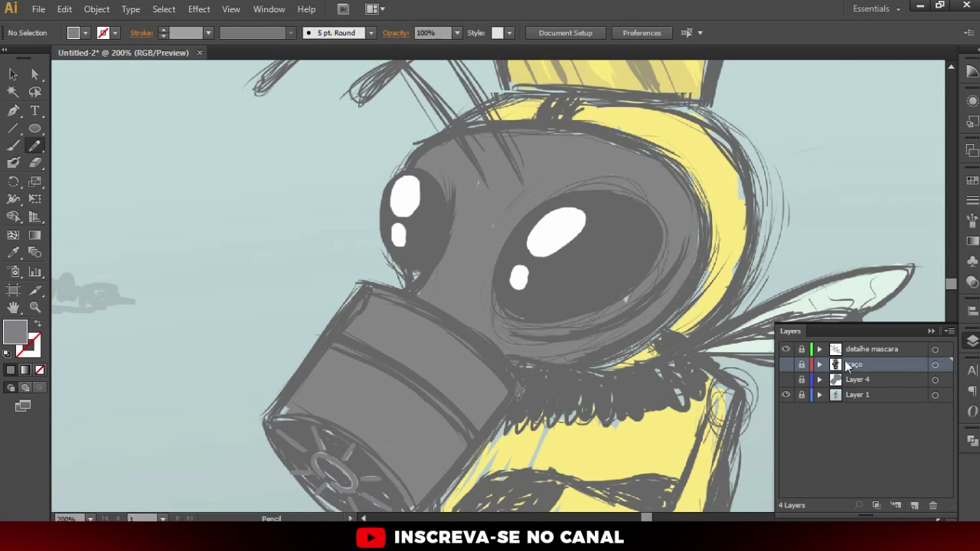
{"action": "left_click", "coordinate": [914, 505]}
{"action": "left_click", "coordinate": [482, 201], "text": "ctrl"}
{"action": "left_click", "coordinate": [329, 153], "text": "ctrl"}
{"action": "left_click_drag", "start_coordinate": [334, 158], "coordinate": [388, 184]}
{"action": "key", "text": "p"}
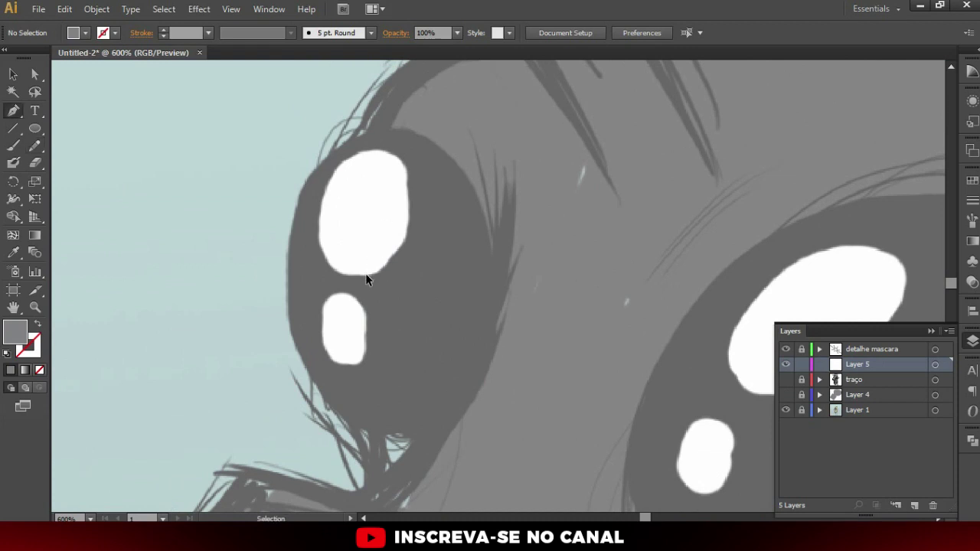
{"action": "left_click", "coordinate": [368, 273], "text": "ctrl"}
Trace the left eye's large highlight as a closed curved path
{"action": "left_click_drag", "start_coordinate": [351, 274], "coordinate": [390, 274]}
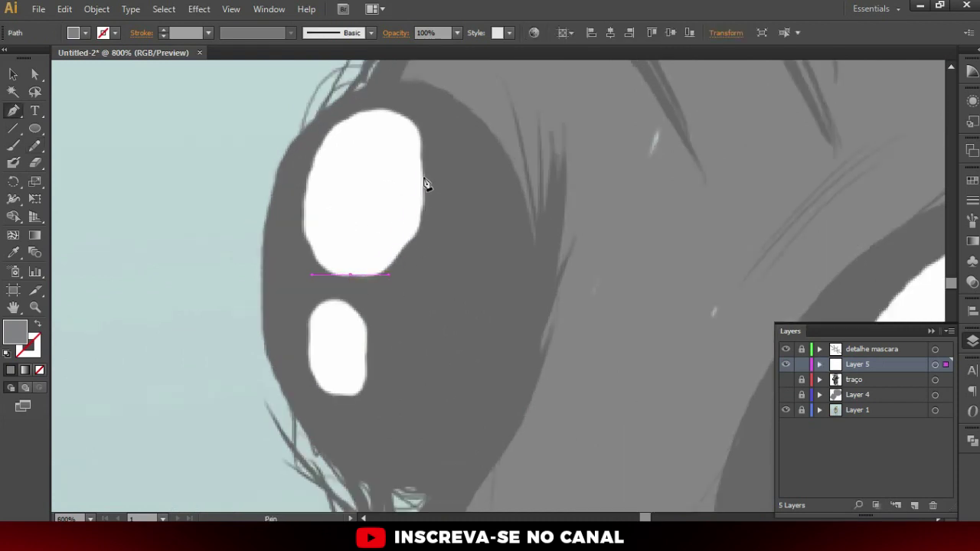
{"action": "left_click_drag", "start_coordinate": [423, 178], "coordinate": [426, 115]}
{"action": "left_click_drag", "start_coordinate": [368, 111], "coordinate": [359, 109]}
{"action": "left_click_drag", "start_coordinate": [306, 184], "coordinate": [304, 236]}
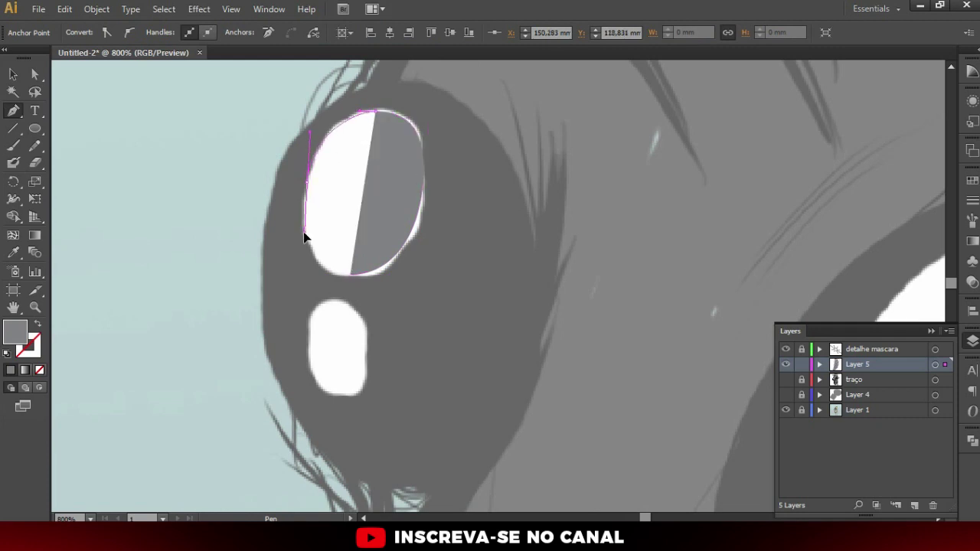
{"action": "left_click_drag", "start_coordinate": [351, 274], "coordinate": [391, 278]}
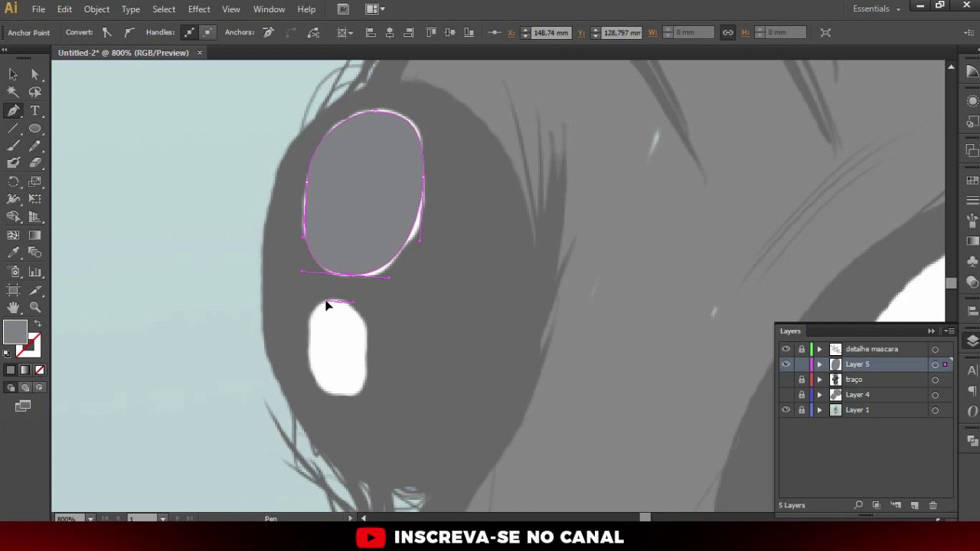
Trace the left eye's small highlight and check both shapes by selecting them
{"action": "left_click_drag", "start_coordinate": [310, 342], "coordinate": [308, 360]}
{"action": "left_click", "coordinate": [304, 387]}
{"action": "left_click", "coordinate": [355, 396]}
{"action": "left_click_drag", "start_coordinate": [375, 363], "coordinate": [367, 350]}
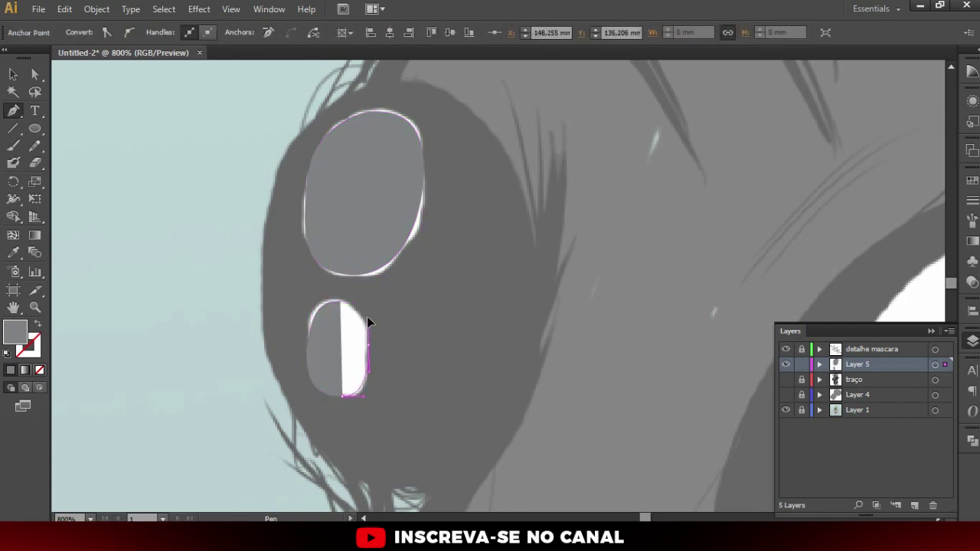
{"action": "left_click", "coordinate": [342, 303]}
{"action": "key", "text": "v"}
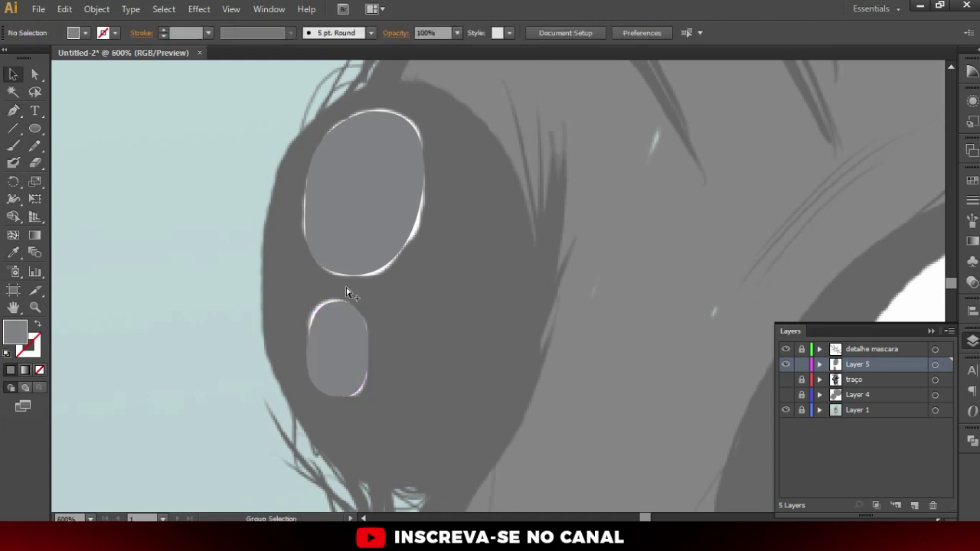
{"action": "scroll", "coordinate": [350, 289], "scroll_direction": "down", "scroll_amount": 2}
{"action": "left_click_drag", "start_coordinate": [271, 210], "coordinate": [406, 343]}
{"action": "left_click", "coordinate": [683, 324]}
Trace the other eye's large and small highlight outlines
{"action": "key", "text": "p"}
{"action": "scroll", "coordinate": [687, 324], "scroll_direction": "up", "scroll_amount": 2}
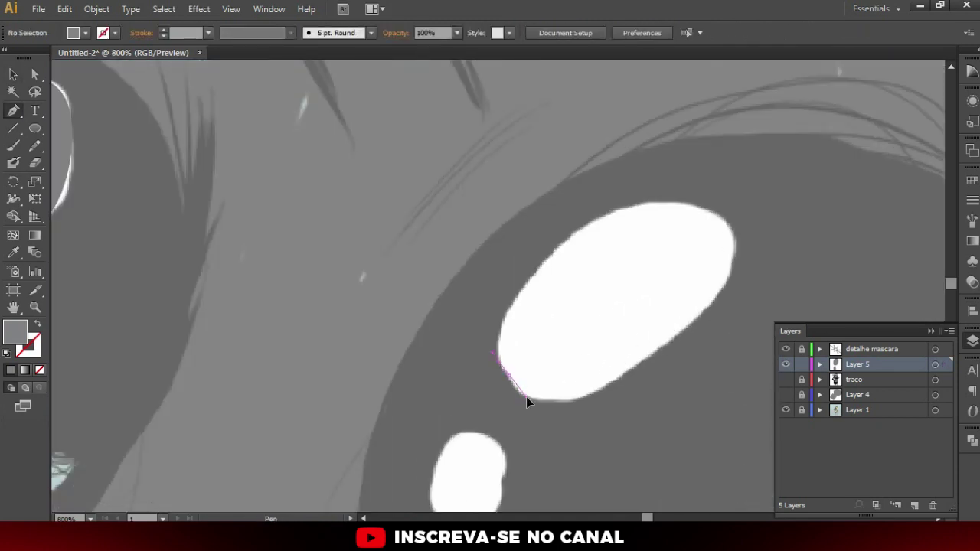
{"action": "left_click_drag", "start_coordinate": [658, 348], "coordinate": [740, 283]}
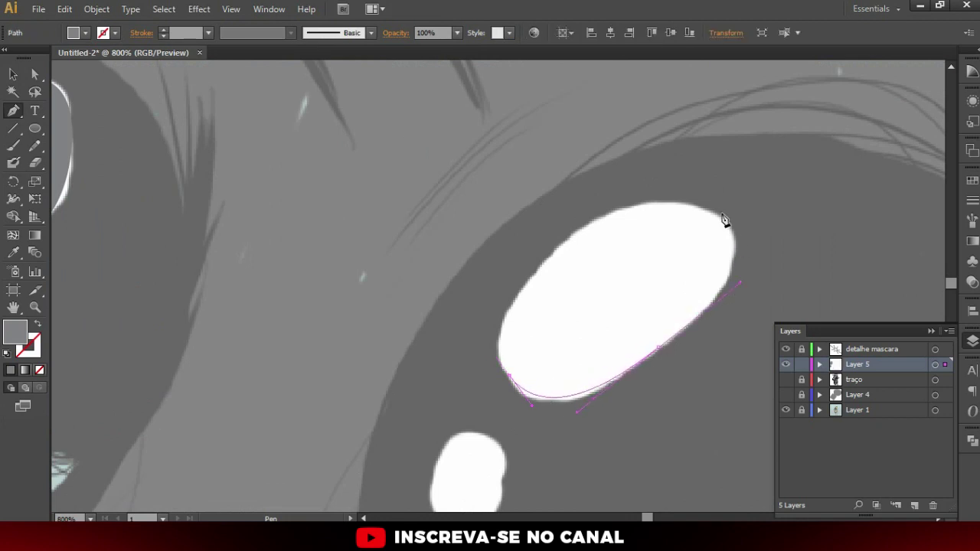
{"action": "left_click_drag", "start_coordinate": [711, 209], "coordinate": [681, 192]}
{"action": "left_click_drag", "start_coordinate": [562, 245], "coordinate": [504, 290]}
{"action": "left_click_drag", "start_coordinate": [516, 394], "coordinate": [527, 410]}
{"action": "scroll", "coordinate": [534, 404], "scroll_direction": "down", "scroll_amount": 2}
{"action": "scroll", "coordinate": [534, 405], "scroll_direction": "down", "scroll_amount": 2}
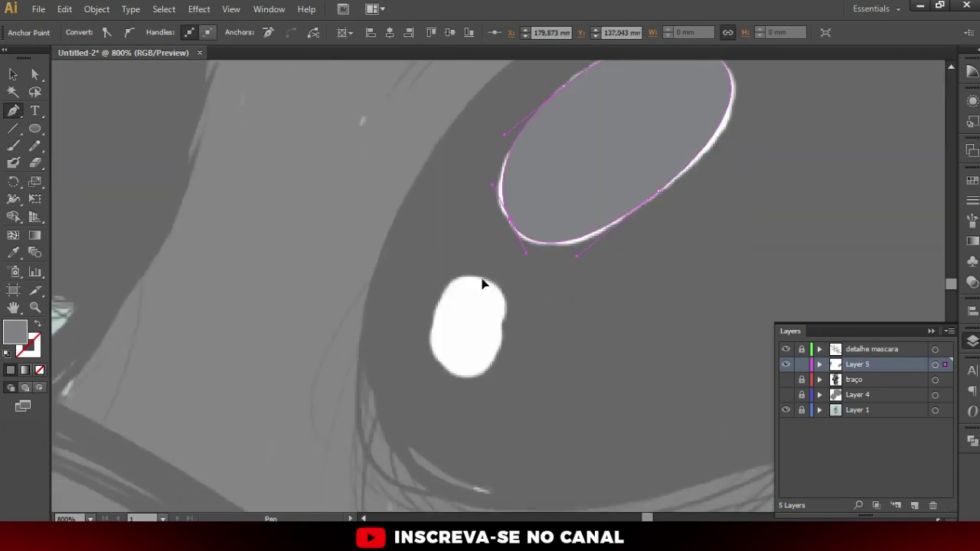
{"action": "left_click_drag", "start_coordinate": [437, 316], "coordinate": [433, 328]}
{"action": "left_click_drag", "start_coordinate": [453, 375], "coordinate": [484, 383]}
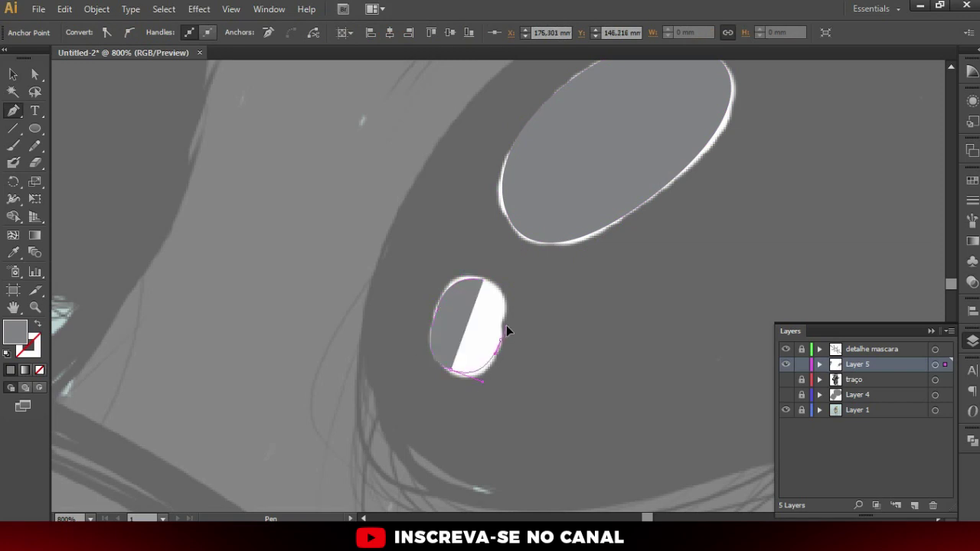
{"action": "left_click", "coordinate": [504, 334]}
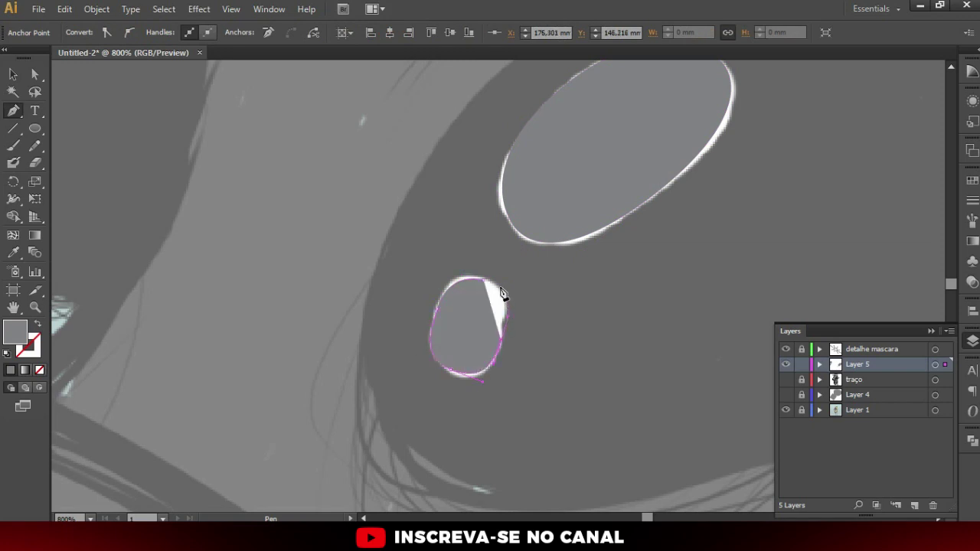
{"action": "left_click", "coordinate": [452, 262]}
Select all four eye highlights and fill them white
{"action": "key", "text": "v"}
{"action": "left_click", "coordinate": [575, 326]}
{"action": "scroll", "coordinate": [575, 325], "scroll_direction": "down", "scroll_amount": 3}
{"action": "left_click_drag", "start_coordinate": [550, 266], "coordinate": [656, 366]}
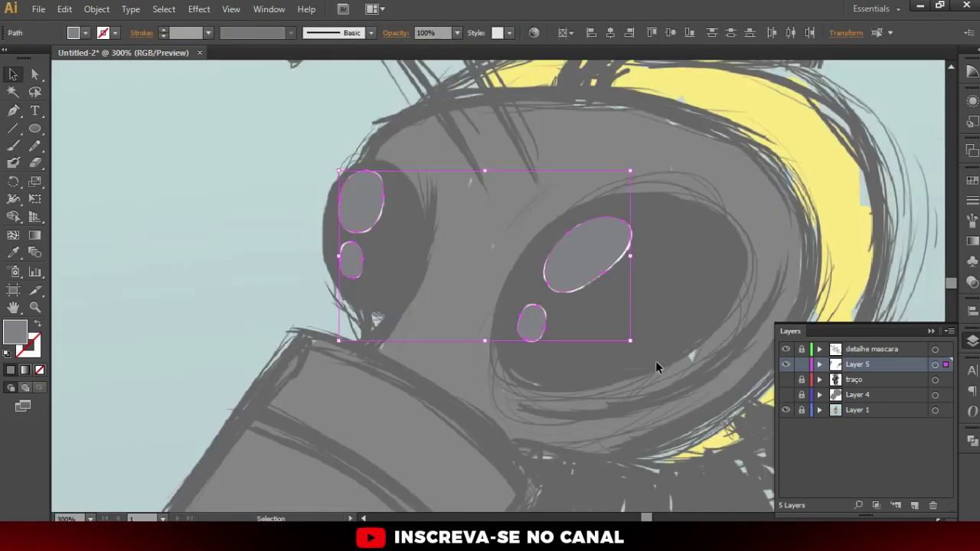
{"action": "left_click", "coordinate": [973, 181]}
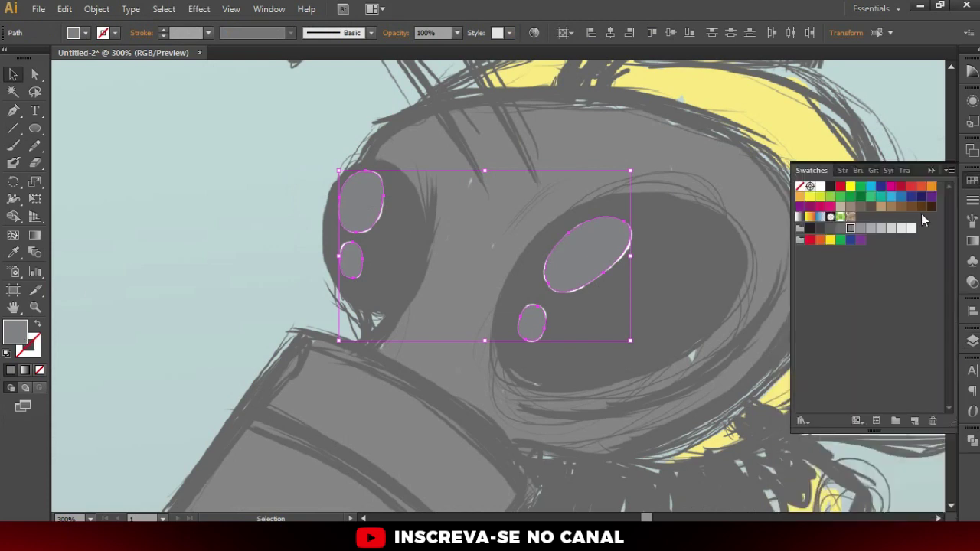
{"action": "left_click", "coordinate": [911, 229]}
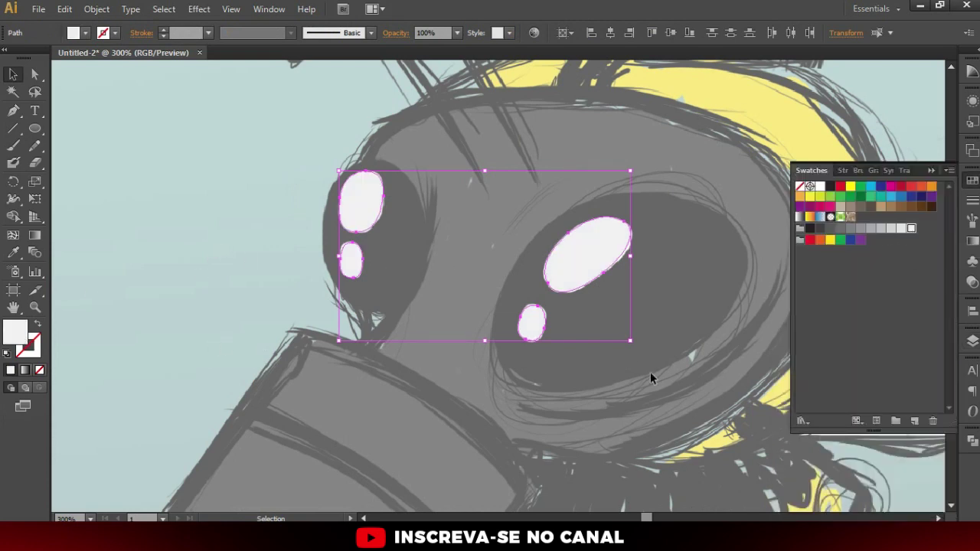
Show the hidden line-art layers again and zoom out to the whole bee
{"action": "left_click", "coordinate": [973, 341]}
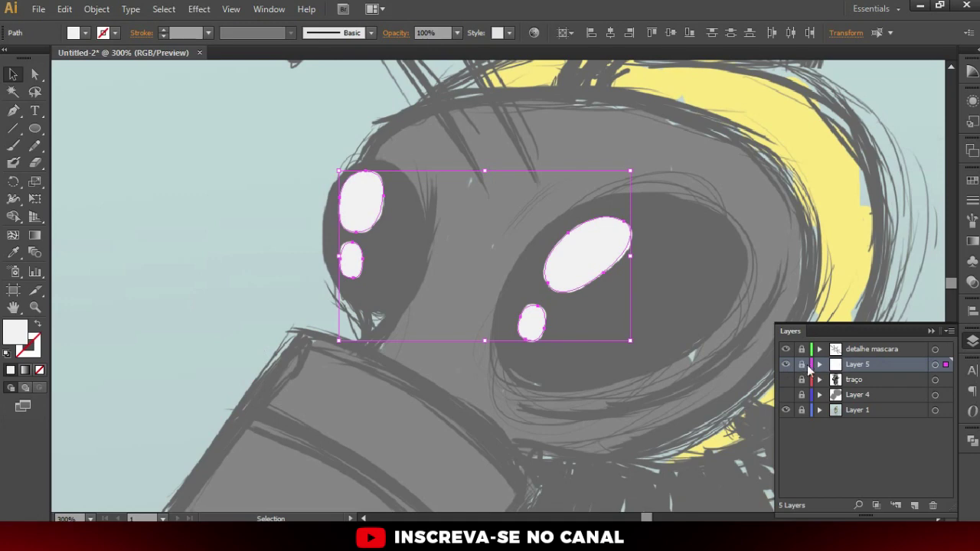
{"action": "key", "text": "ctrl+shift+a"}
{"action": "left_click", "coordinate": [786, 380]}
{"action": "key", "text": "ctrl+1"}
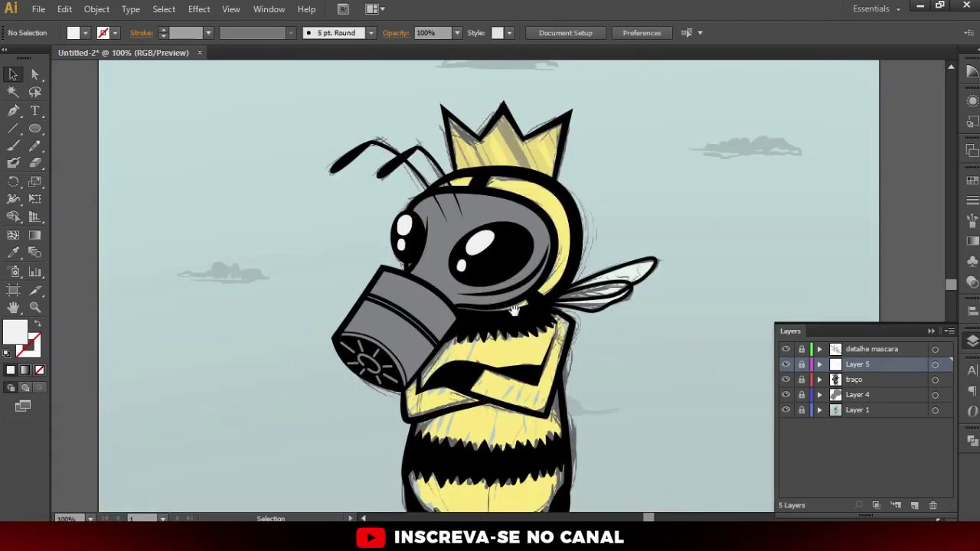
Hide the Layer 1 sketch and rename Layer 5 to 'brilho olho'
{"action": "left_click_drag", "start_coordinate": [515, 318], "coordinate": [516, 252]}
{"action": "left_click", "coordinate": [786, 410]}
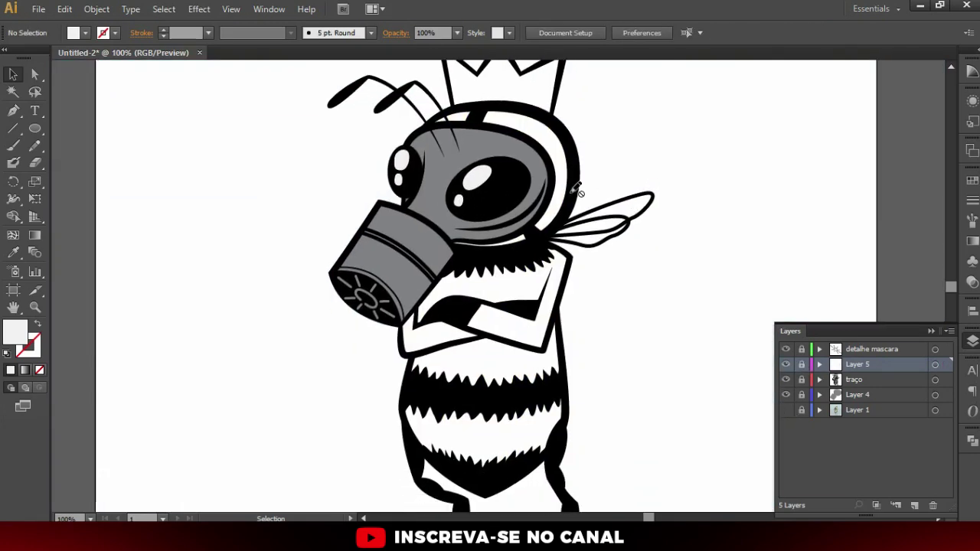
{"action": "key", "text": "ctrl+minus"}
{"action": "key", "text": "ctrl+minus"}
{"action": "key", "text": "ctrl+plus"}
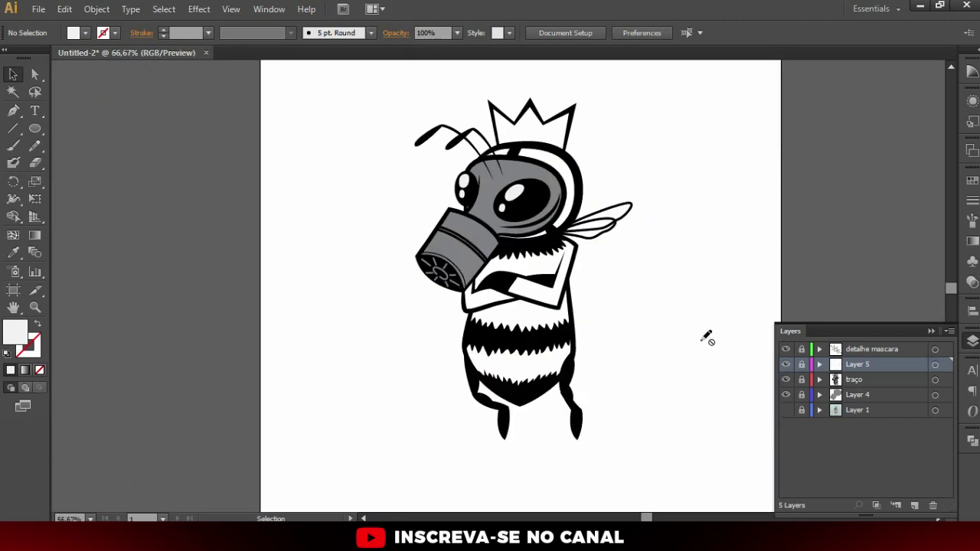
{"action": "key", "text": "ctrl+plus"}
{"action": "double_click", "coordinate": [852, 365]}
{"action": "type", "text": "b"}
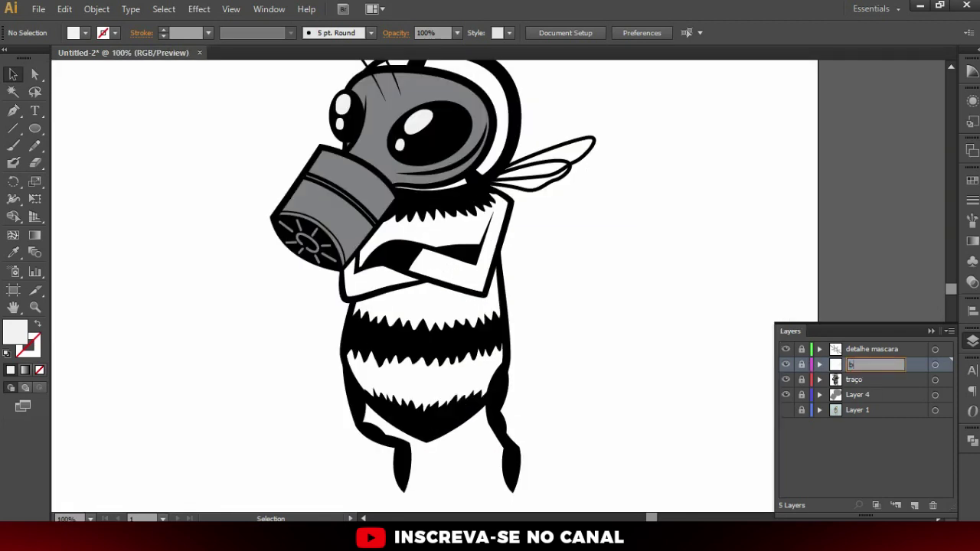
{"action": "type", "text": "rilho"}
{"action": "key", "text": "Return"}
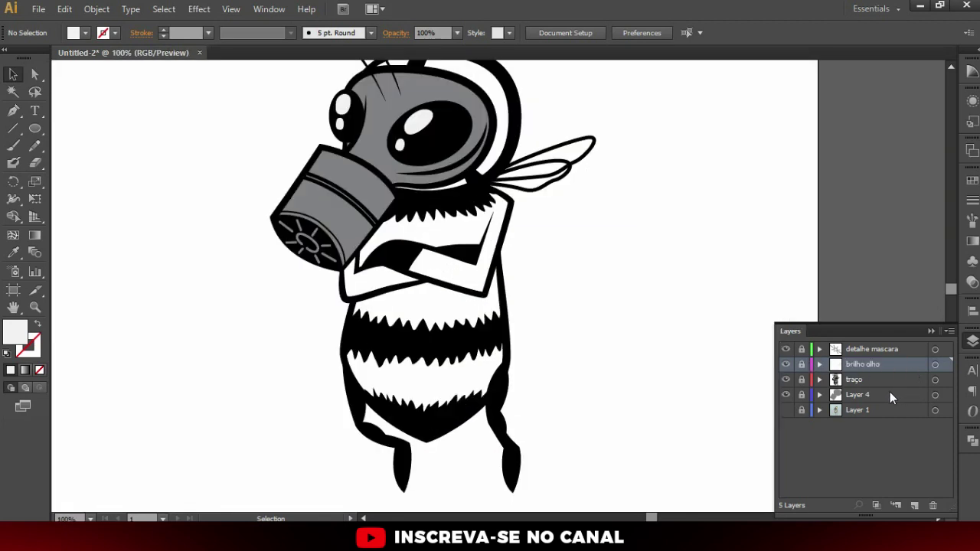
Create Layer 6 above Layer 1 and zoom in on the bee's body
{"action": "left_click", "coordinate": [879, 412]}
{"action": "left_click", "coordinate": [914, 507]}
{"action": "scroll", "coordinate": [519, 256], "scroll_direction": "up", "scroll_amount": 1}
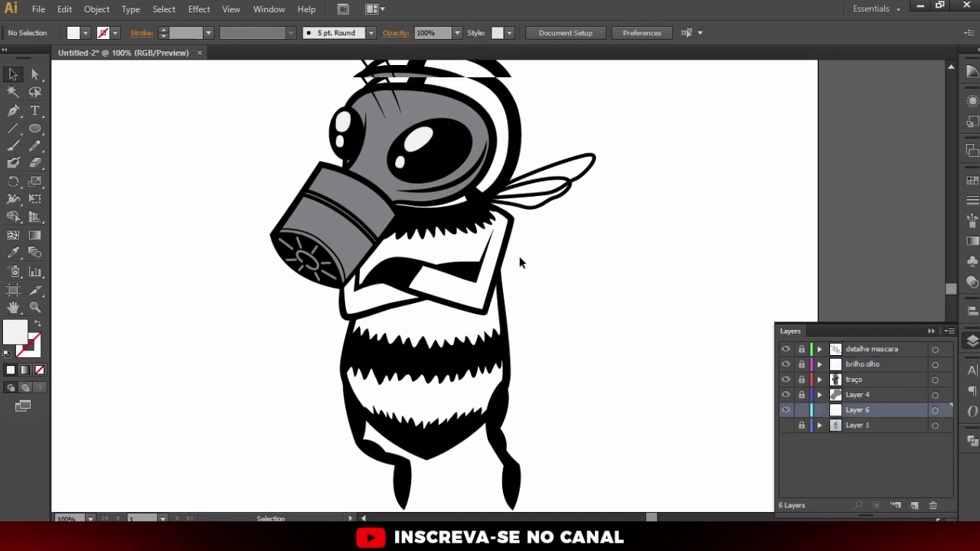
{"action": "key", "text": "n"}
{"action": "key", "text": "ctrl+plus"}
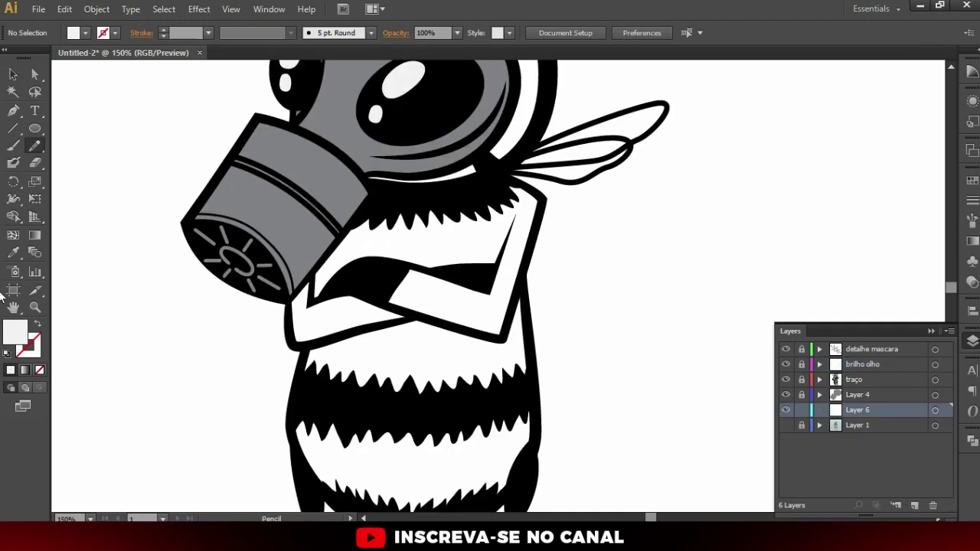
Pick the bright yellow fill and draw a pencil fill shape along the arm's outline
{"action": "left_click", "coordinate": [972, 198]}
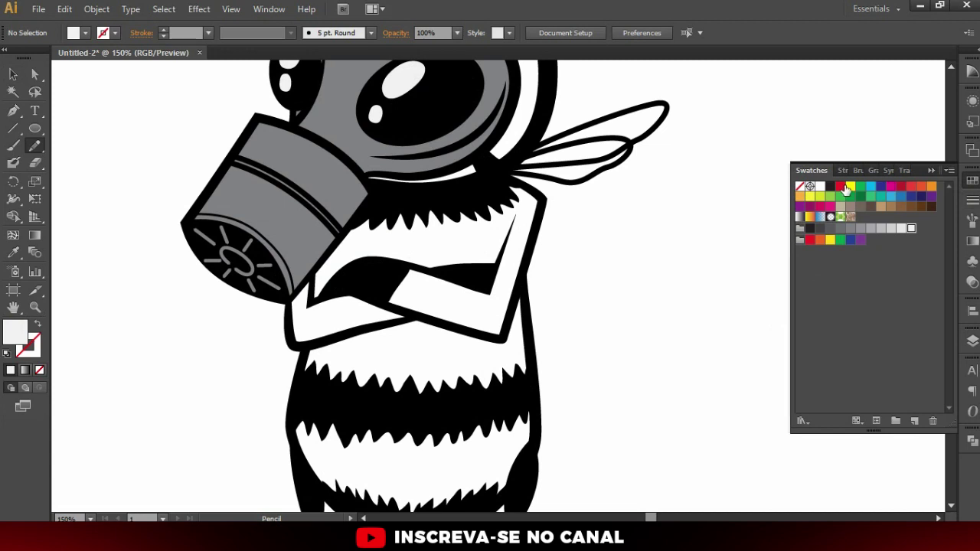
{"action": "left_click", "coordinate": [851, 187]}
{"action": "left_click", "coordinate": [830, 240]}
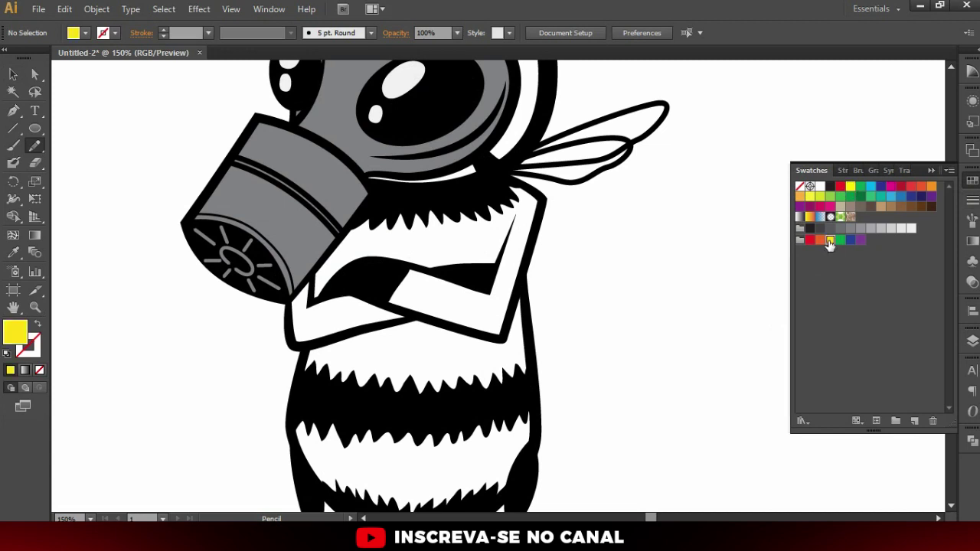
{"action": "left_click_drag", "start_coordinate": [319, 262], "coordinate": [346, 235]}
{"action": "scroll", "coordinate": [410, 179], "scroll_direction": "up", "scroll_amount": 1}
{"action": "scroll", "coordinate": [303, 277], "scroll_direction": "up", "scroll_amount": 1}
{"action": "mouse_move", "coordinate": [334, 254]}
{"action": "left_mouse_down"}
{"action": "mouse_move", "coordinate": [356, 389]}
{"action": "mouse_move", "coordinate": [317, 394]}
{"action": "mouse_move", "coordinate": [448, 483]}
{"action": "mouse_move", "coordinate": [696, 494]}
{"action": "mouse_move", "coordinate": [769, 458]}
{"action": "mouse_move", "coordinate": [774, 372]}
{"action": "mouse_move", "coordinate": [755, 267]}
{"action": "mouse_move", "coordinate": [793, 93]}
{"action": "mouse_move", "coordinate": [735, 65]}
{"action": "mouse_move", "coordinate": [519, 93]}
{"action": "mouse_move", "coordinate": [367, 211]}
{"action": "left_mouse_up"}
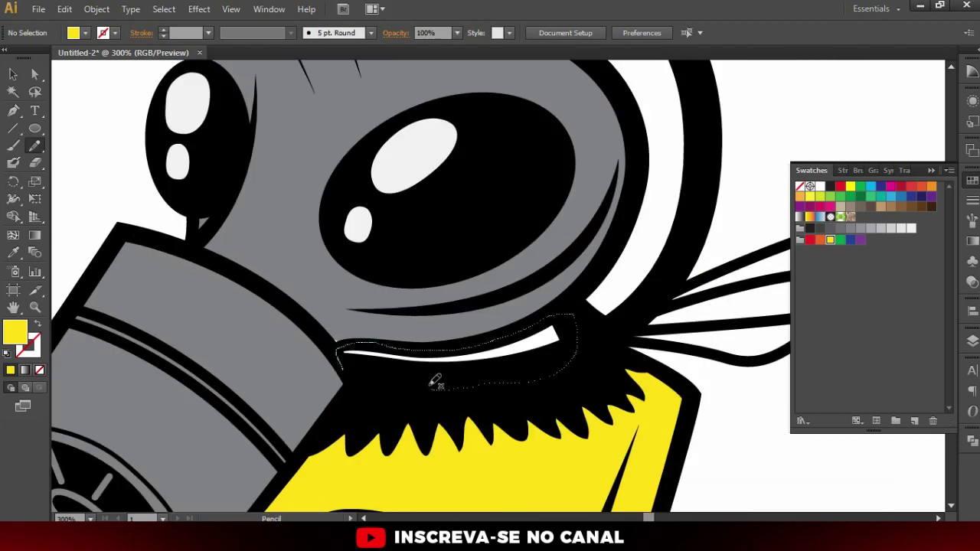
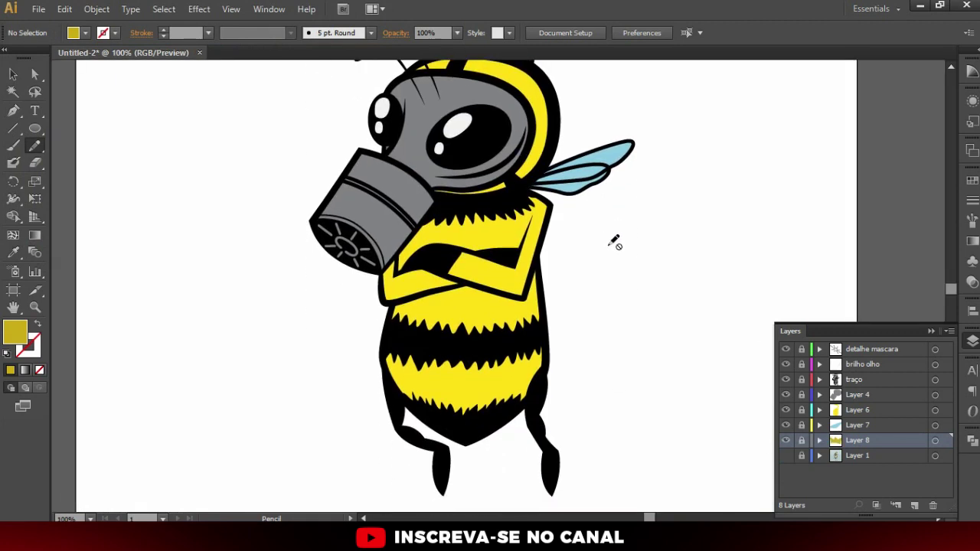
Cut the wing outline at its notch and set the lower stroke piece to 50% opacity
{"action": "left_click", "coordinate": [615, 147], "text": "ctrl+space"}
{"action": "left_click", "coordinate": [628, 176], "text": "ctrl+space"}
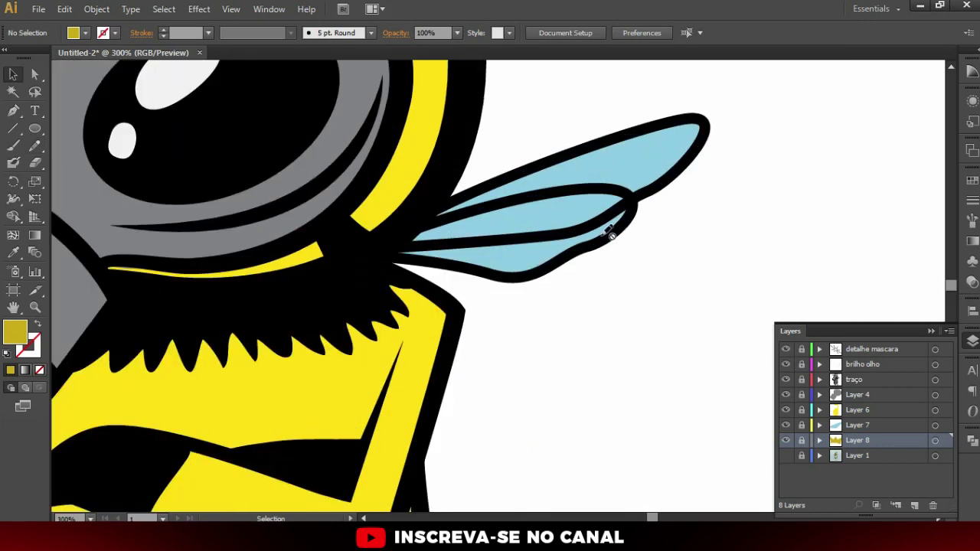
{"action": "left_click", "coordinate": [604, 217]}
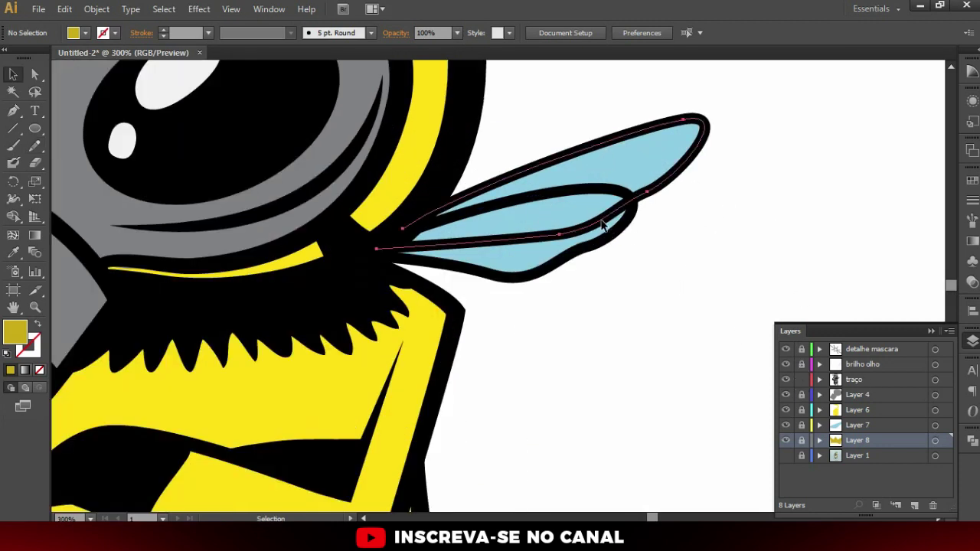
{"action": "left_click", "coordinate": [635, 201], "text": "ctrl+space"}
{"action": "key", "text": "c"}
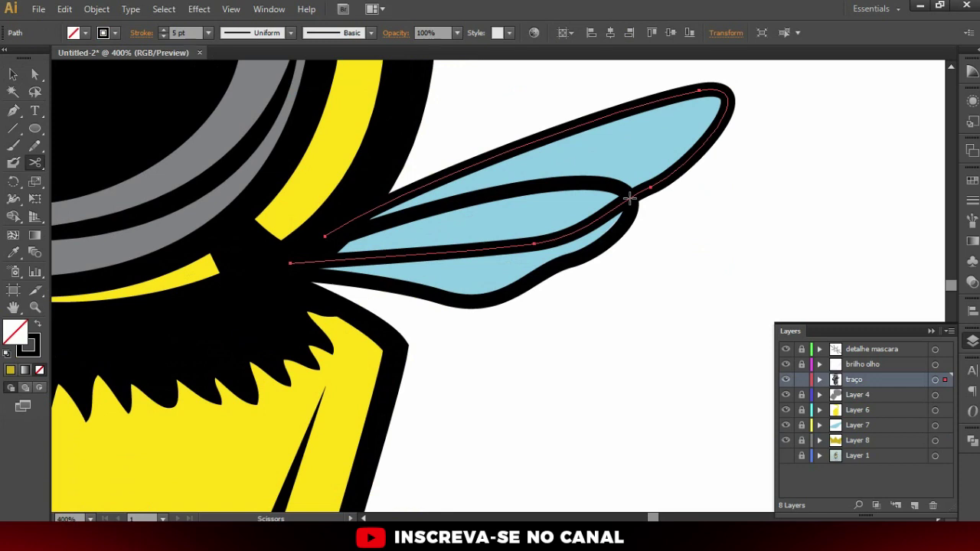
{"action": "left_click", "coordinate": [629, 199]}
{"action": "key", "text": "v"}
{"action": "left_click", "coordinate": [433, 254]}
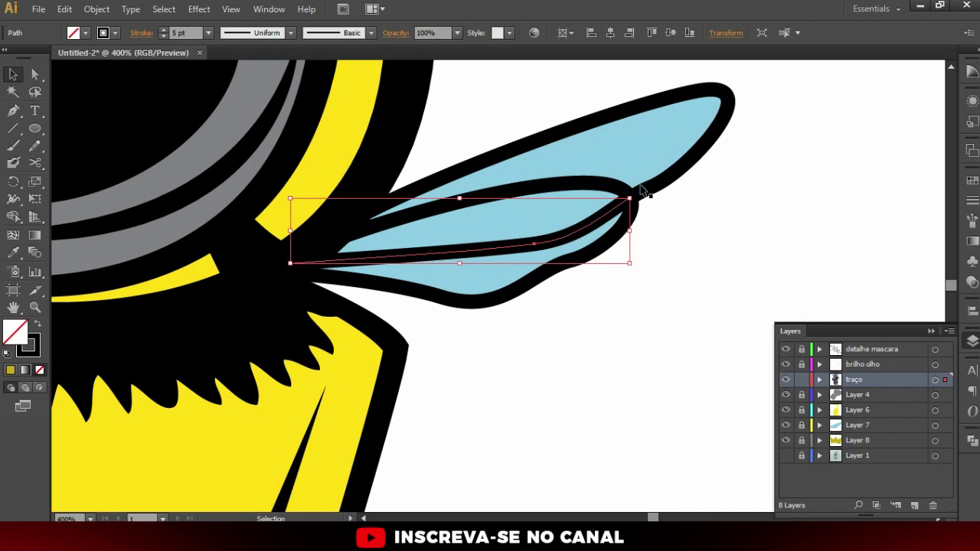
{"action": "left_click", "coordinate": [457, 33]}
{"action": "left_click", "coordinate": [474, 127]}
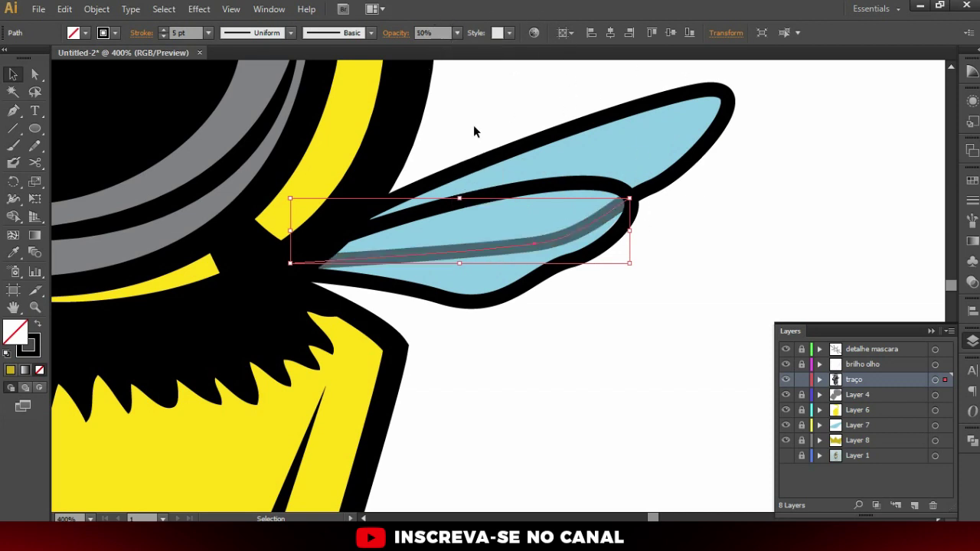
{"action": "left_click", "coordinate": [676, 255]}
Check the wing stroke paths and reselect the wing outline
{"action": "scroll", "coordinate": [610, 286], "scroll_direction": "down", "scroll_amount": 3}
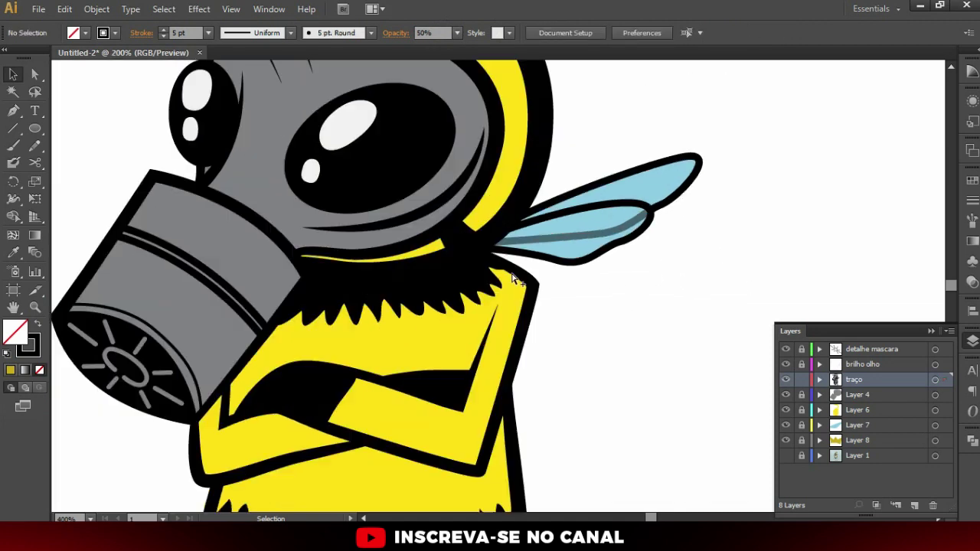
{"action": "scroll", "coordinate": [629, 233], "scroll_direction": "down", "scroll_amount": 1}
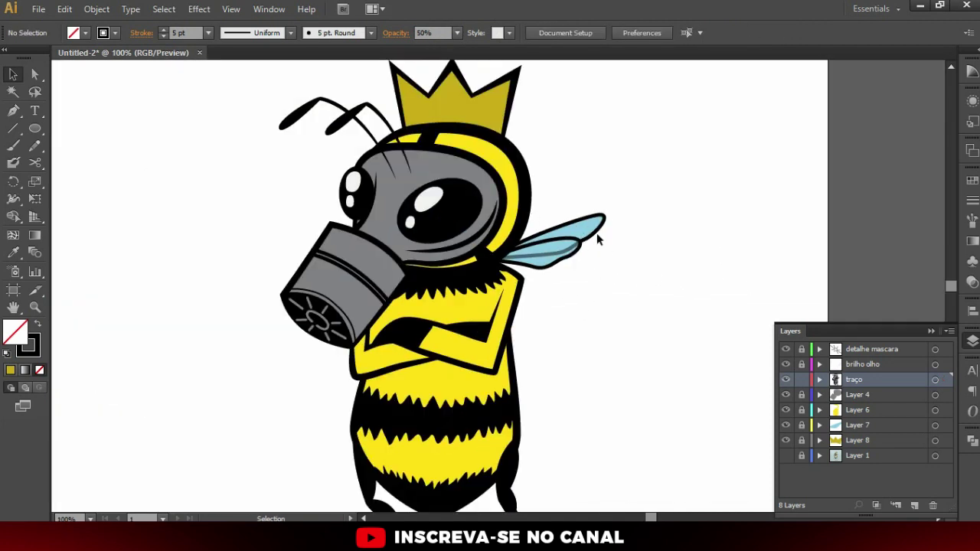
{"action": "scroll", "coordinate": [598, 237], "scroll_direction": "up", "scroll_amount": 1}
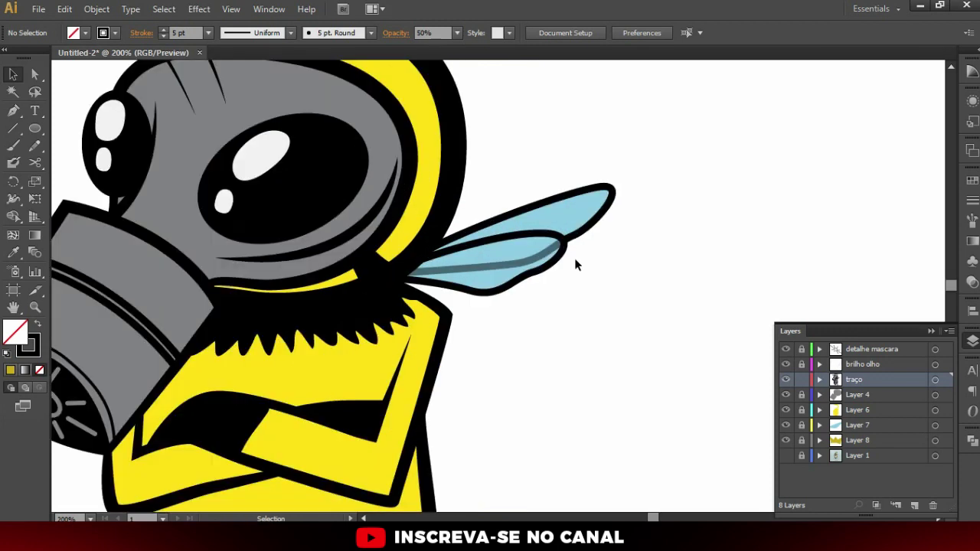
{"action": "left_click", "coordinate": [552, 255]}
{"action": "scroll", "coordinate": [590, 260], "scroll_direction": "up", "scroll_amount": 1}
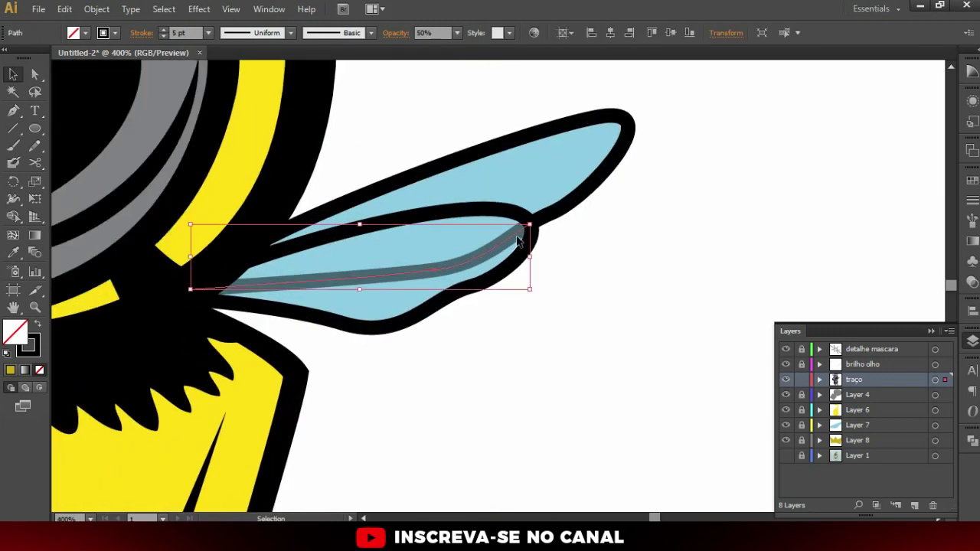
{"action": "left_click", "coordinate": [606, 260]}
{"action": "left_click", "coordinate": [575, 208]}
{"action": "left_click", "coordinate": [561, 281]}
{"action": "left_click", "coordinate": [581, 193]}
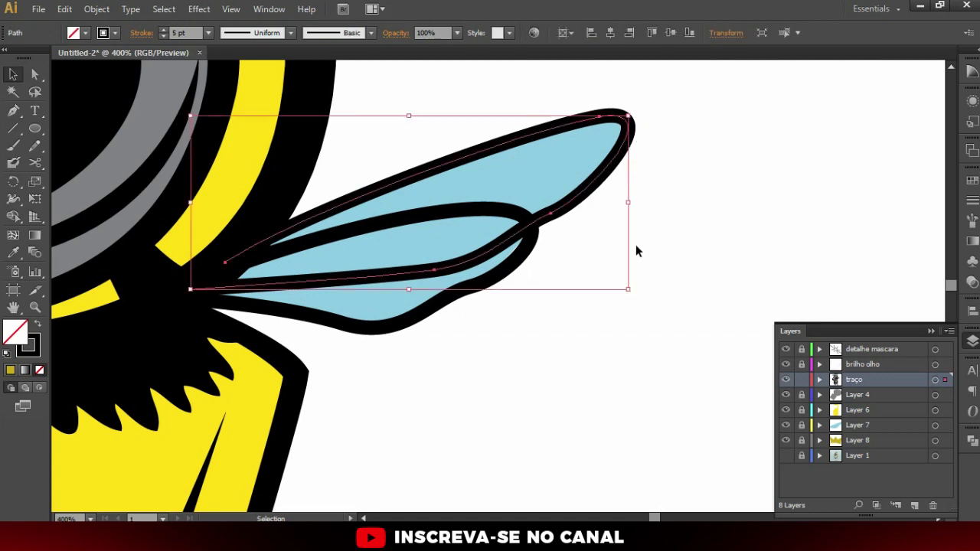
Cut the wing outline at a second point and make the inner stroke piece 50% opaque
{"action": "key", "text": "c"}
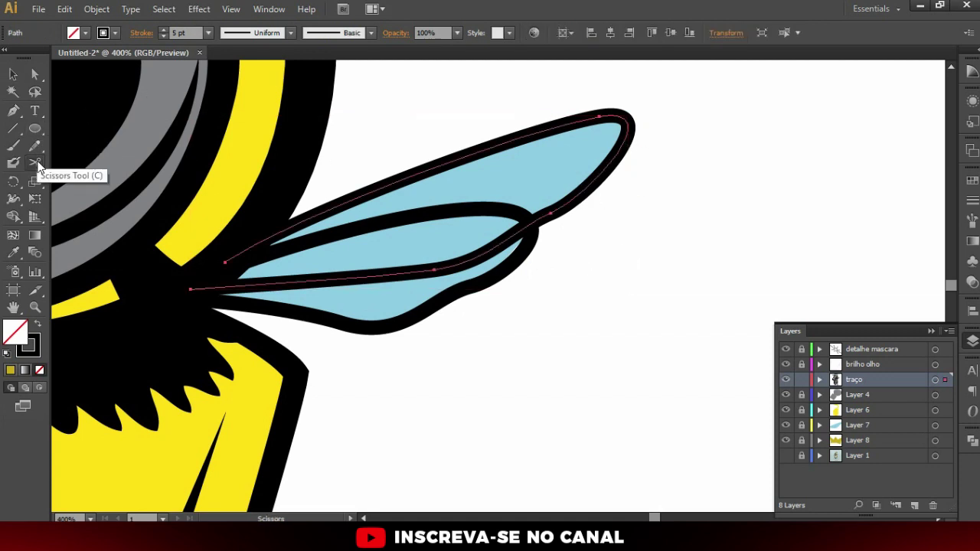
{"action": "left_click", "coordinate": [528, 223]}
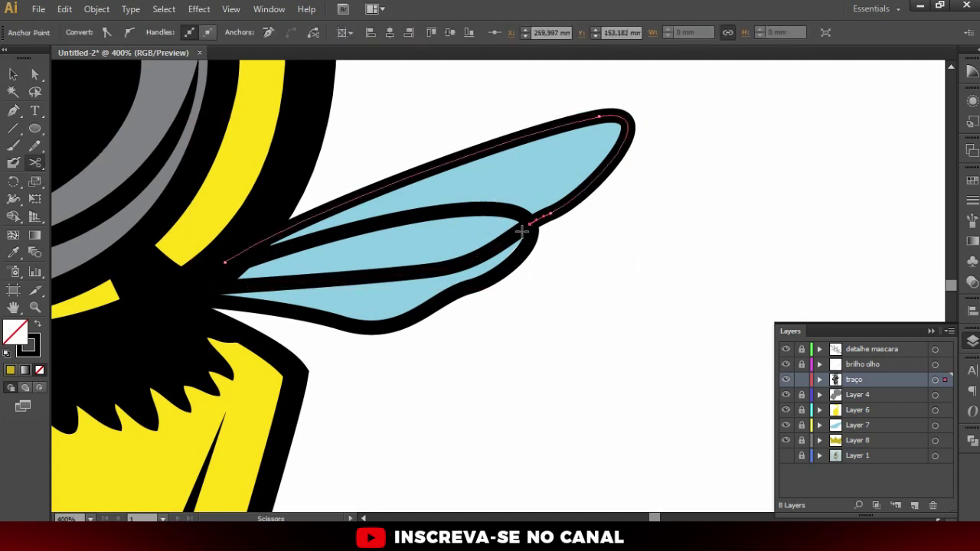
{"action": "key", "text": "v"}
{"action": "left_click", "coordinate": [495, 254]}
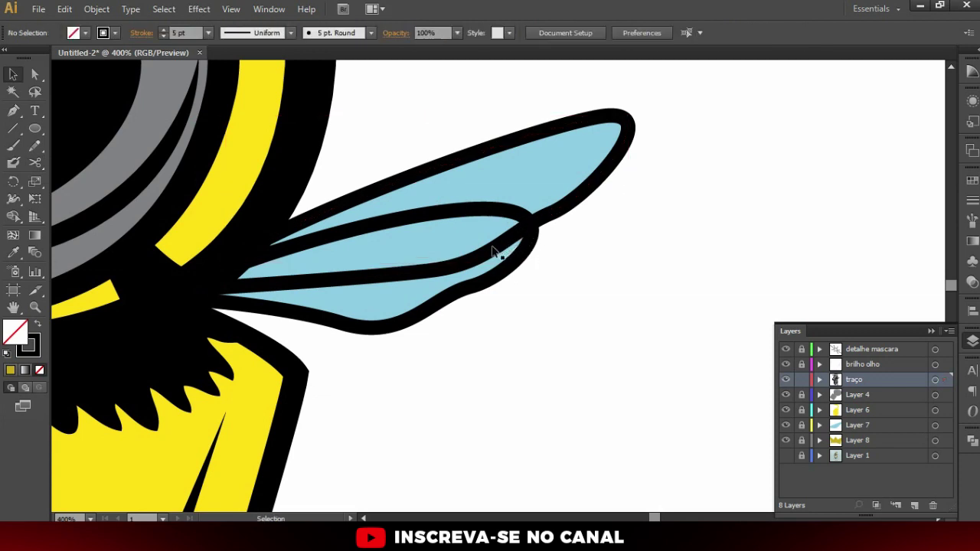
{"action": "left_click", "coordinate": [497, 254]}
{"action": "left_click", "coordinate": [457, 32]}
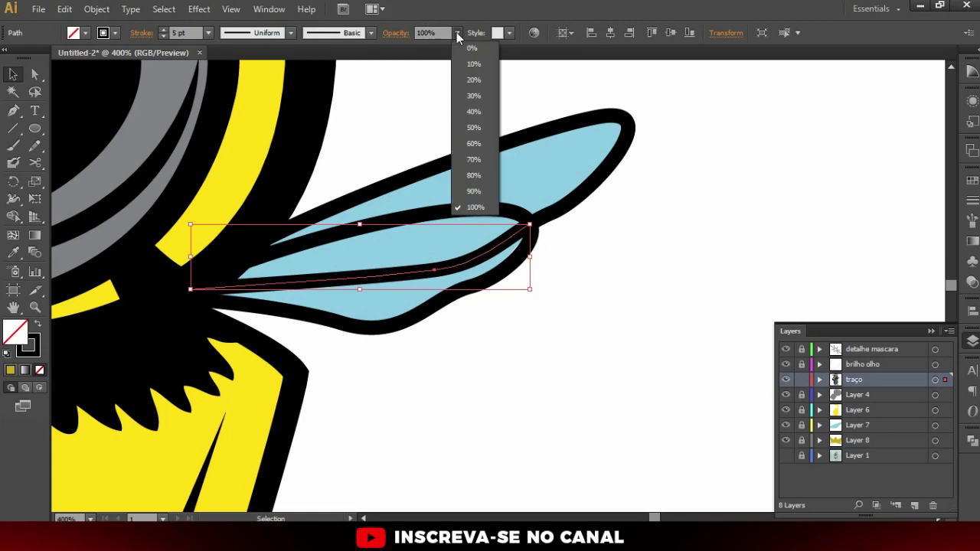
{"action": "left_click", "coordinate": [480, 128]}
{"action": "key", "text": "ctrl+shift+a"}
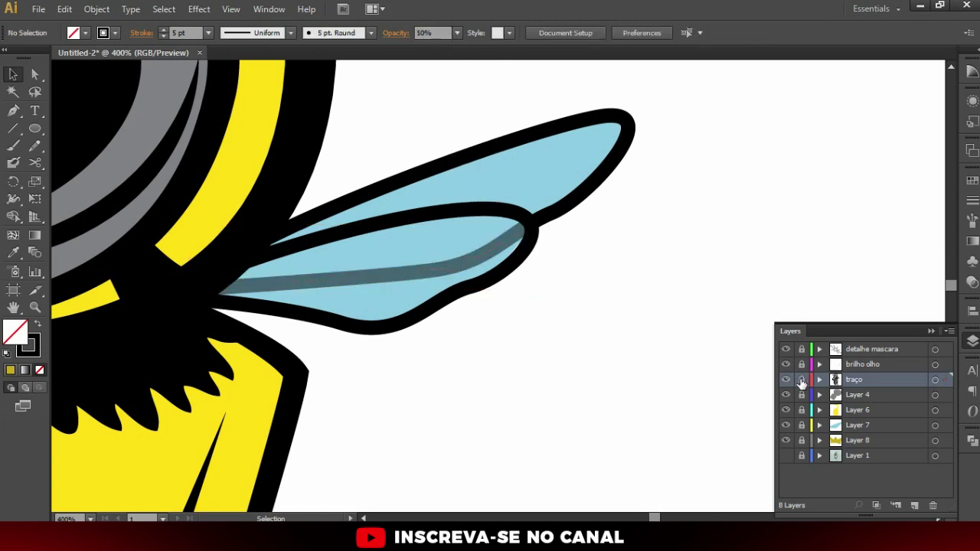
Zoom out to the whole bee and select Layer 6 in the layer stack
{"action": "key", "text": "ctrl+0"}
{"action": "key", "text": "ctrl+minus"}
{"action": "scroll", "coordinate": [660, 340], "scroll_direction": "down", "scroll_amount": 1}
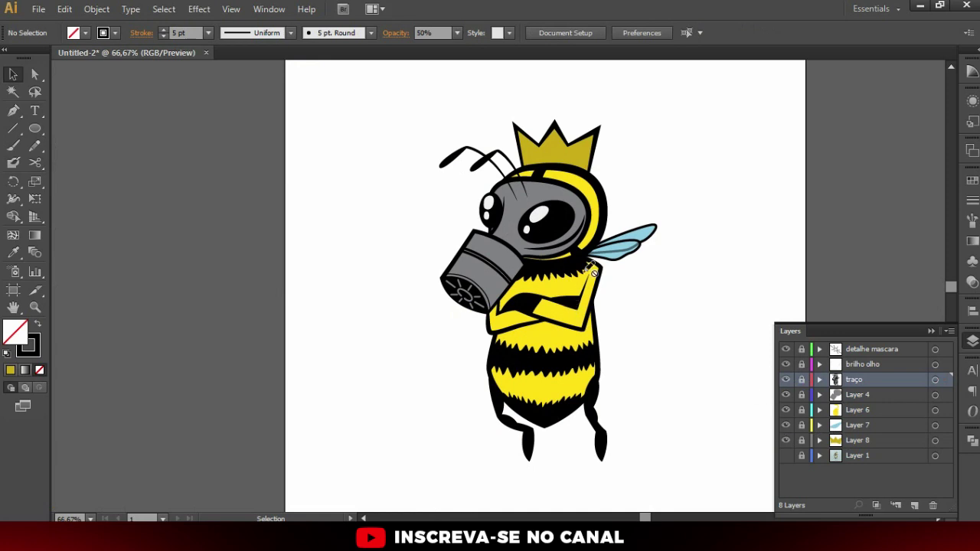
{"action": "scroll", "coordinate": [589, 257], "scroll_direction": "up", "scroll_amount": 1}
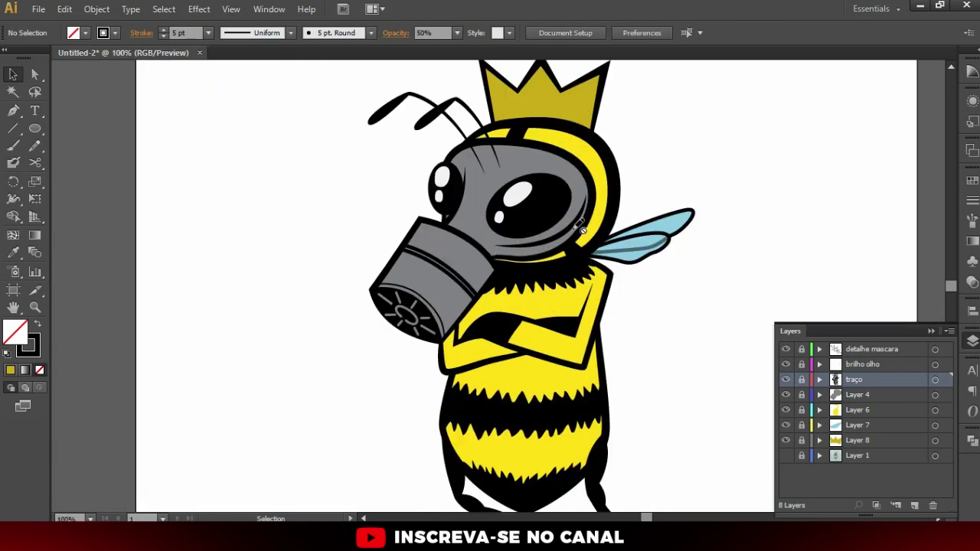
{"action": "scroll", "coordinate": [532, 368], "scroll_direction": "down", "scroll_amount": 1}
{"action": "scroll", "coordinate": [532, 372], "scroll_direction": "down", "scroll_amount": 1}
{"action": "scroll", "coordinate": [535, 391], "scroll_direction": "up", "scroll_amount": 1}
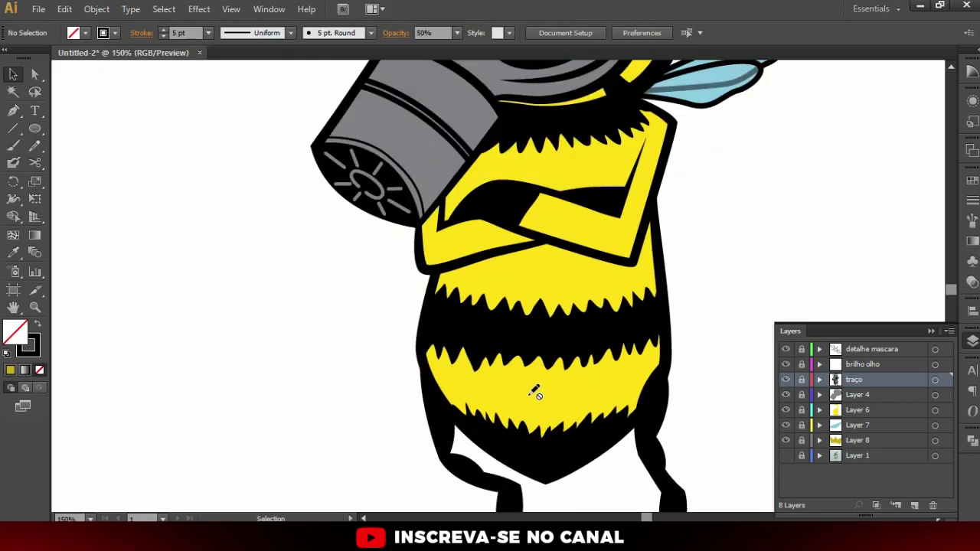
{"action": "left_click", "coordinate": [855, 412]}
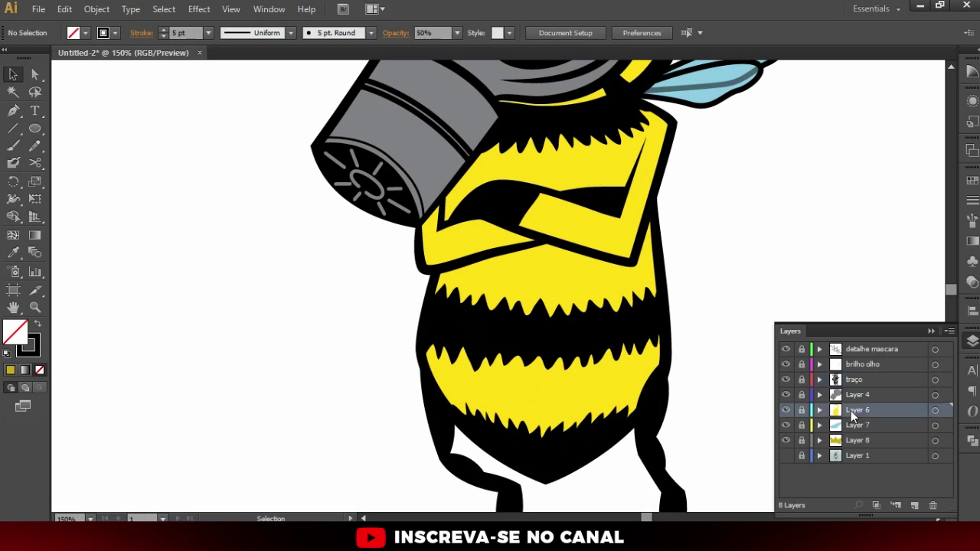
Add Layer 9 above Layer 6, sample the bee's yellow, and give the layer the Light Red colour
{"action": "left_click", "coordinate": [916, 504]}
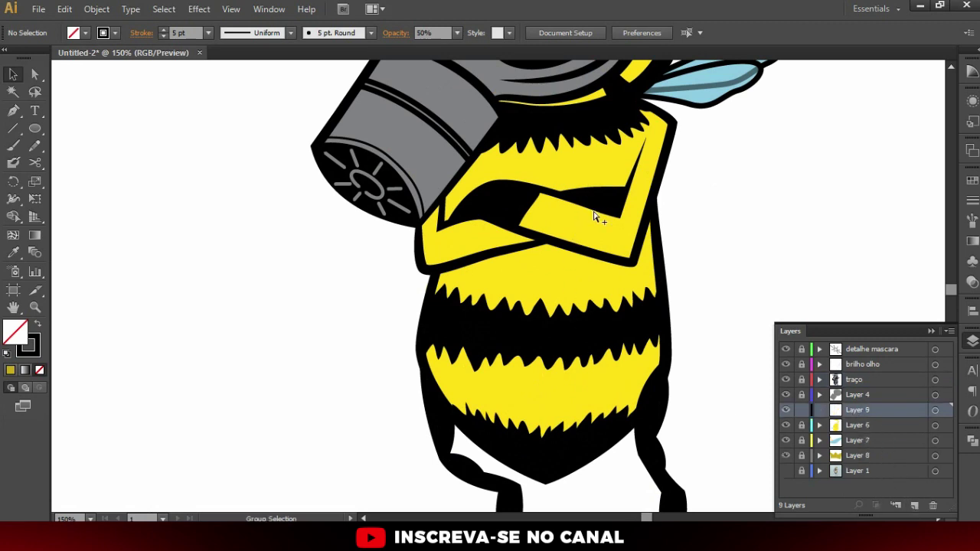
{"action": "scroll", "coordinate": [594, 218], "scroll_direction": "up", "scroll_amount": 1}
{"action": "key", "text": "i"}
{"action": "left_click", "coordinate": [566, 141]}
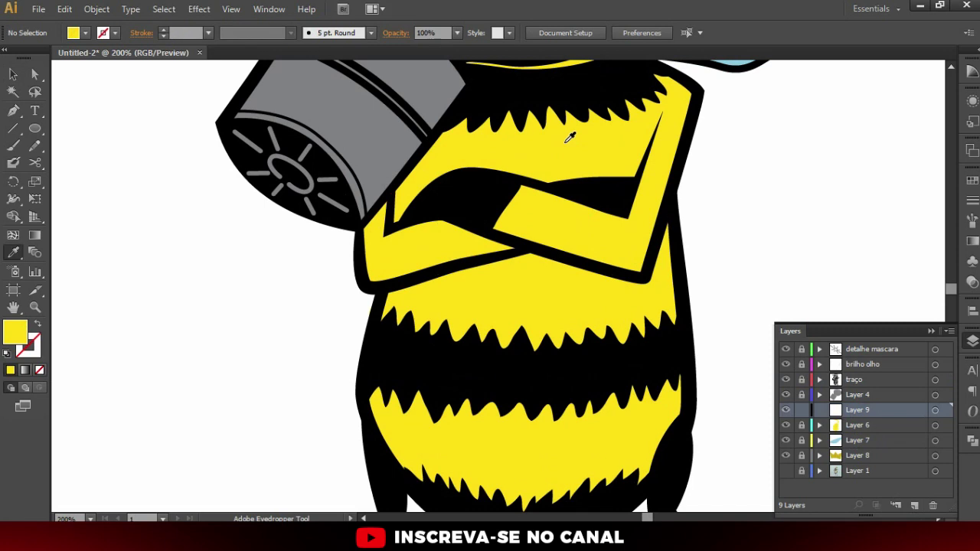
{"action": "double_click", "coordinate": [833, 419]}
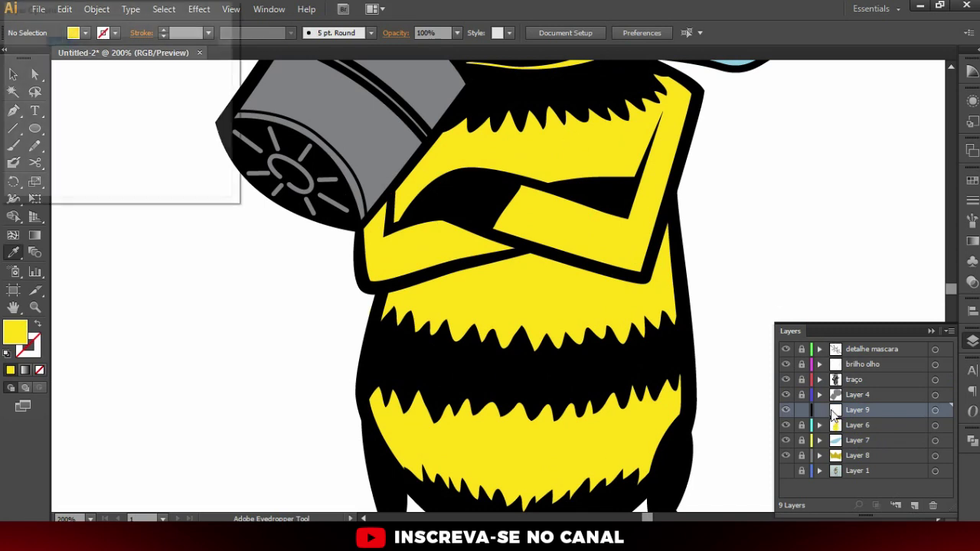
{"action": "left_click", "coordinate": [89, 71]}
{"action": "left_click", "coordinate": [85, 115]}
{"action": "left_click", "coordinate": [121, 170]}
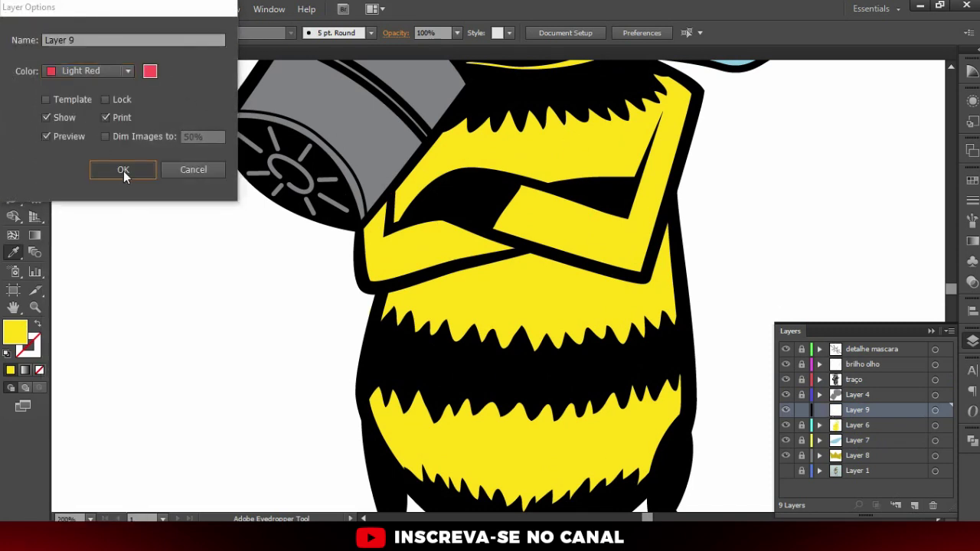
Darken the fill colour to golden yellow EDBA18 in the Color Picker
{"action": "double_click", "coordinate": [25, 333]}
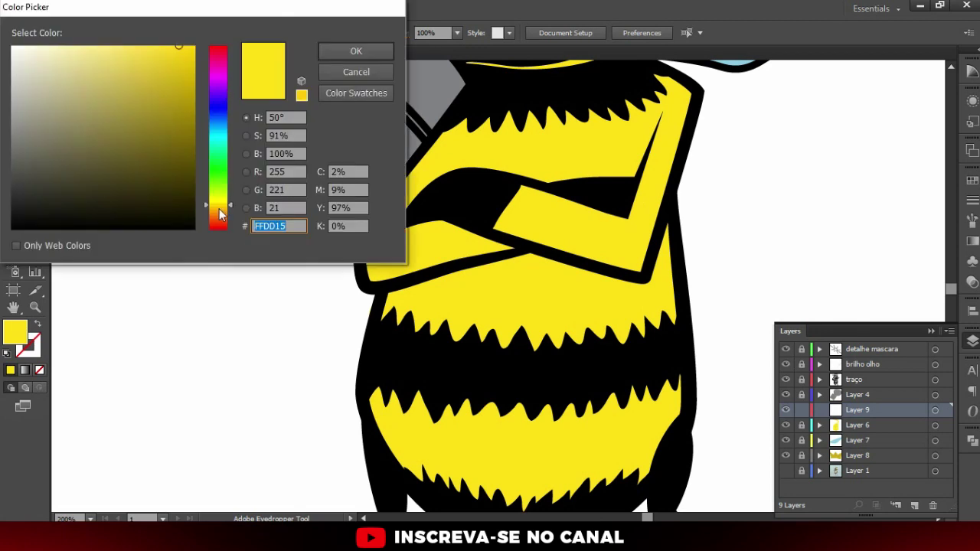
{"action": "left_click_drag", "start_coordinate": [219, 210], "coordinate": [220, 213]}
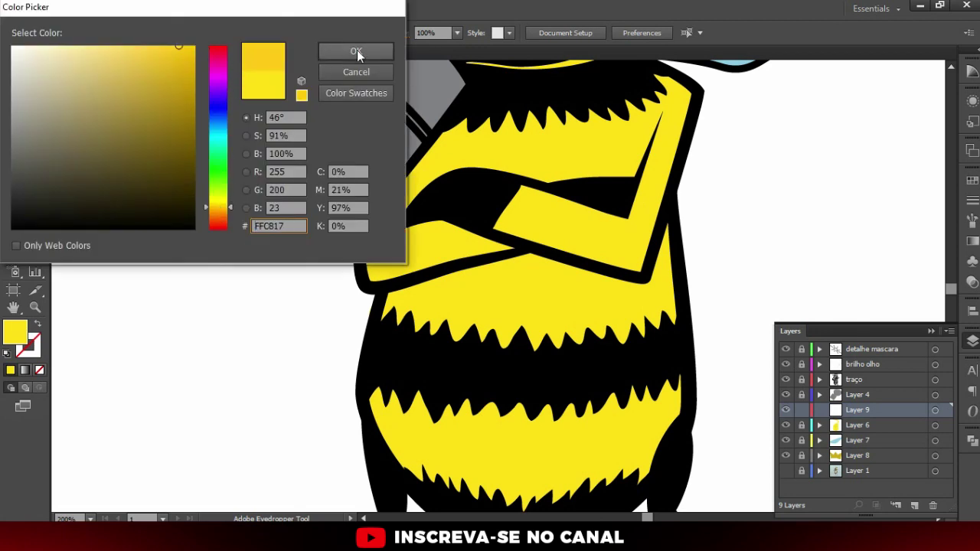
{"action": "left_click", "coordinate": [176, 60]}
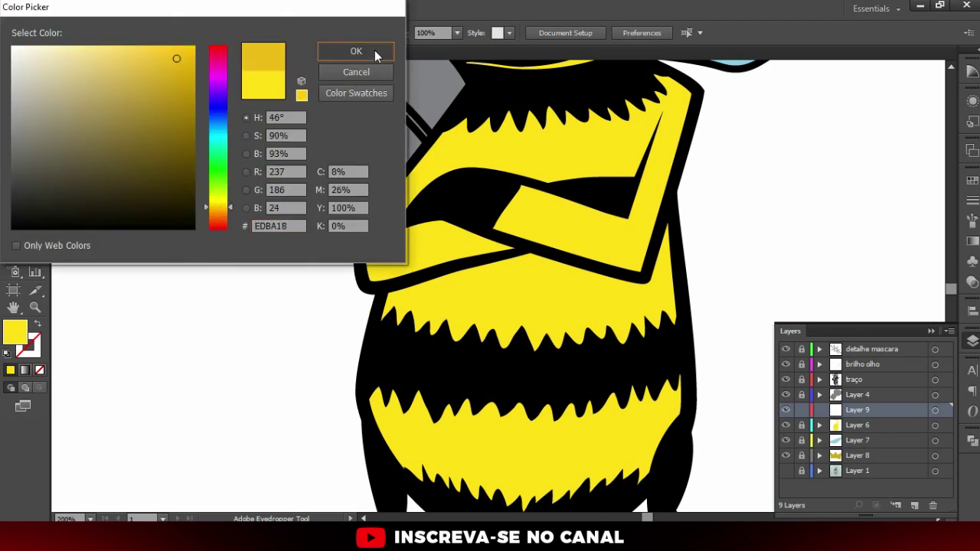
{"action": "left_click", "coordinate": [375, 52]}
Pencil darker-yellow shading along the mask edge, body top and top belly stripe
{"action": "key", "text": "n"}
{"action": "key", "text": "ctrl+plus"}
{"action": "left_click_drag", "start_coordinate": [483, 121], "coordinate": [434, 214]}
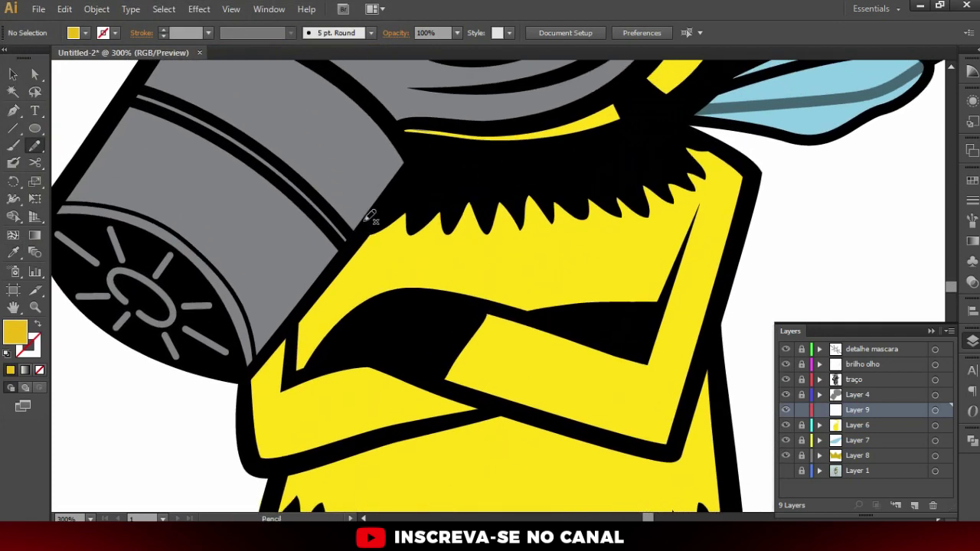
{"action": "left_click_drag", "start_coordinate": [357, 230], "coordinate": [368, 240]}
{"action": "left_click_drag", "start_coordinate": [716, 195], "coordinate": [377, 216]}
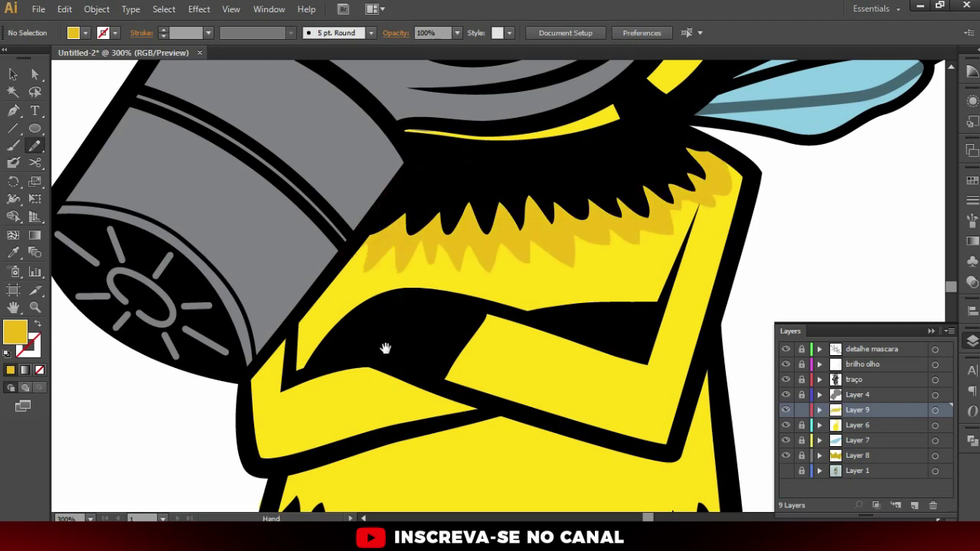
{"action": "scroll", "coordinate": [536, 245], "scroll_direction": "down", "scroll_amount": 1}
{"action": "scroll", "coordinate": [543, 237], "scroll_direction": "up", "scroll_amount": 2}
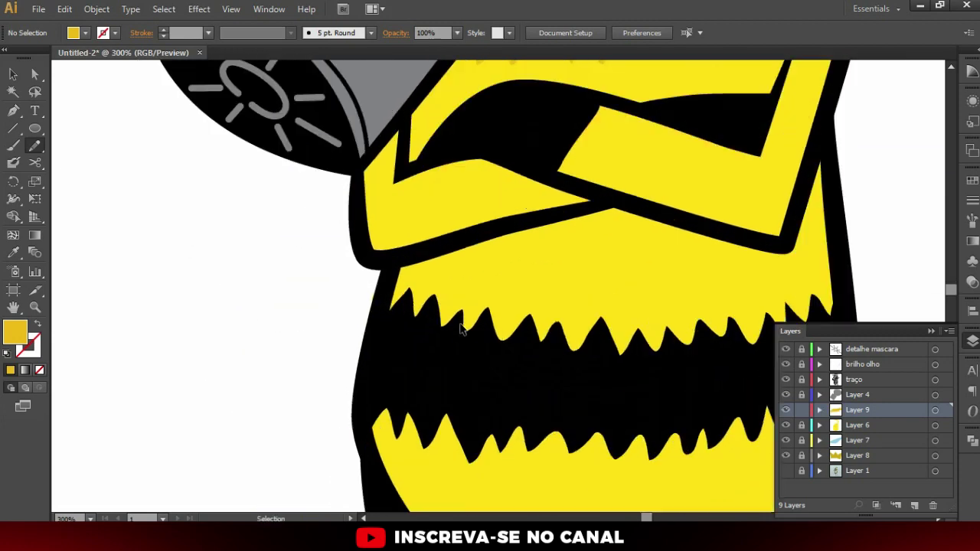
{"action": "scroll", "coordinate": [438, 262], "scroll_direction": "down", "scroll_amount": 2}
{"action": "left_click_drag", "start_coordinate": [359, 251], "coordinate": [374, 228]}
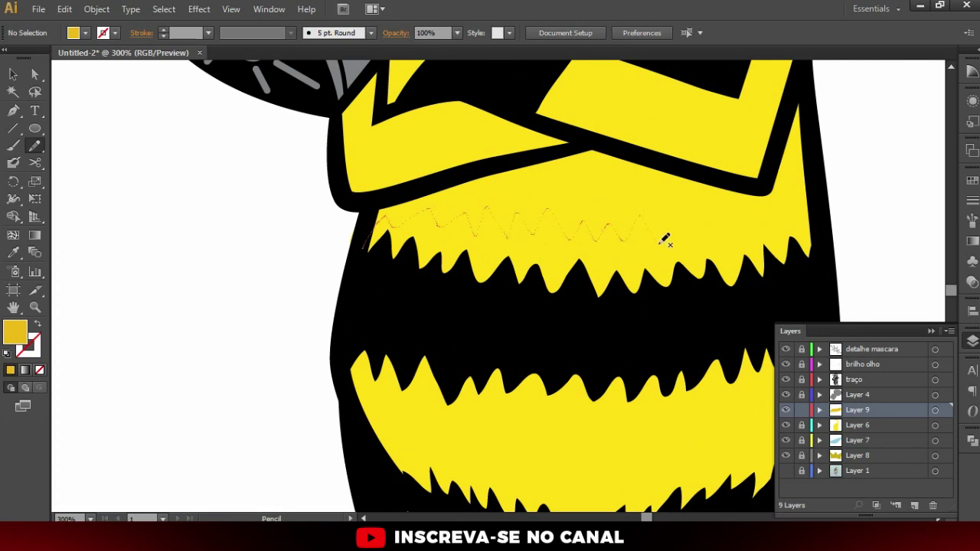
{"action": "mouse_move", "coordinate": [774, 222]}
{"action": "left_mouse_down"}
{"action": "mouse_move", "coordinate": [811, 198]}
{"action": "mouse_move", "coordinate": [821, 274]}
{"action": "mouse_move", "coordinate": [532, 307]}
{"action": "mouse_move", "coordinate": [363, 260]}
{"action": "left_mouse_up"}
Add darker shading shapes along the next and lowest belly stripes
{"action": "scroll", "coordinate": [436, 252], "scroll_direction": "down", "scroll_amount": 1}
{"action": "scroll", "coordinate": [435, 199], "scroll_direction": "down", "scroll_amount": 2}
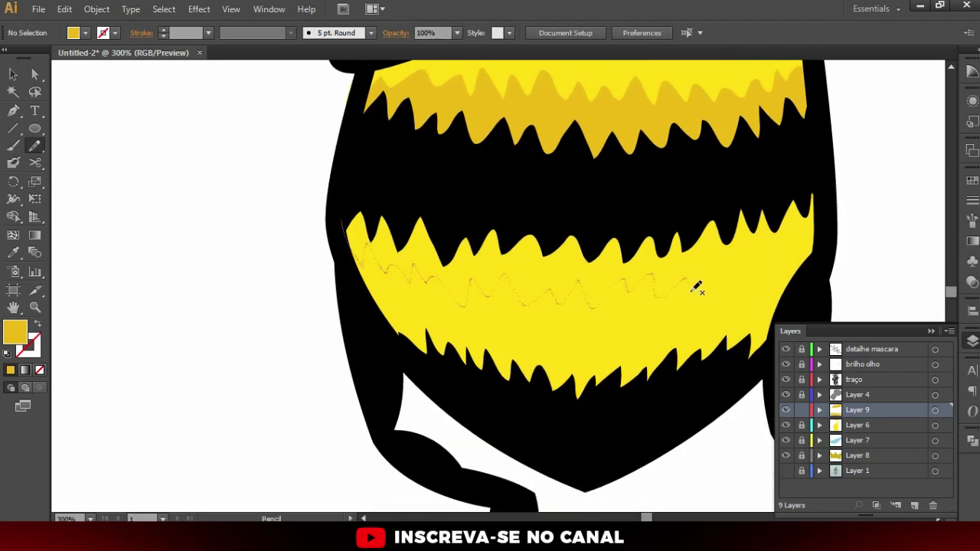
{"action": "mouse_move", "coordinate": [769, 265]}
{"action": "left_mouse_down"}
{"action": "mouse_move", "coordinate": [811, 275]}
{"action": "mouse_move", "coordinate": [826, 179]}
{"action": "mouse_move", "coordinate": [467, 170]}
{"action": "mouse_move", "coordinate": [347, 182]}
{"action": "mouse_move", "coordinate": [344, 195]}
{"action": "left_mouse_up"}
{"action": "scroll", "coordinate": [367, 164], "scroll_direction": "down", "scroll_amount": 1}
{"action": "scroll", "coordinate": [383, 177], "scroll_direction": "down", "scroll_amount": 1}
{"action": "left_click_drag", "start_coordinate": [391, 256], "coordinate": [360, 215]}
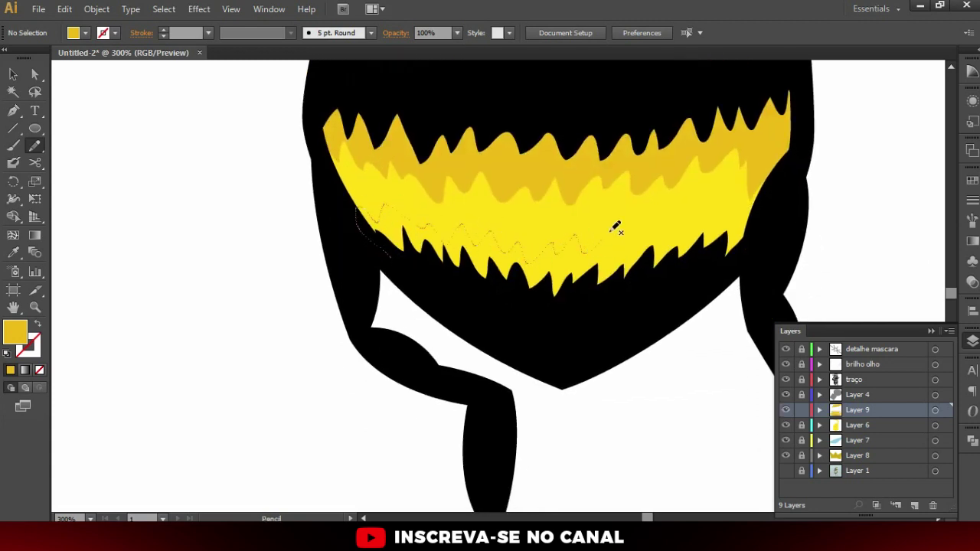
{"action": "mouse_move", "coordinate": [731, 212]}
{"action": "left_mouse_down"}
{"action": "mouse_move", "coordinate": [712, 258]}
{"action": "mouse_move", "coordinate": [477, 315]}
{"action": "mouse_move", "coordinate": [442, 288]}
{"action": "left_mouse_up"}
Trace darker shading along the inner edge of the yellow head band
{"action": "left_click_drag", "start_coordinate": [429, 126], "coordinate": [418, 331]}
{"action": "scroll", "coordinate": [418, 307], "scroll_direction": "up", "scroll_amount": 5}
{"action": "scroll", "coordinate": [399, 261], "scroll_direction": "up", "scroll_amount": 2}
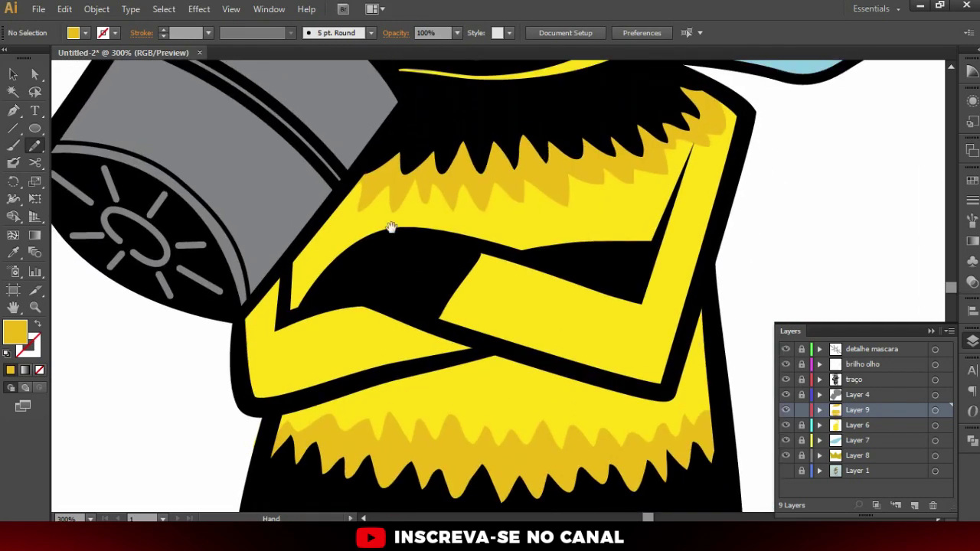
{"action": "scroll", "coordinate": [367, 283], "scroll_direction": "up", "scroll_amount": 3}
{"action": "scroll", "coordinate": [383, 276], "scroll_direction": "up", "scroll_amount": 3}
{"action": "scroll", "coordinate": [475, 253], "scroll_direction": "up", "scroll_amount": 4}
{"action": "scroll", "coordinate": [529, 306], "scroll_direction": "up", "scroll_amount": 3}
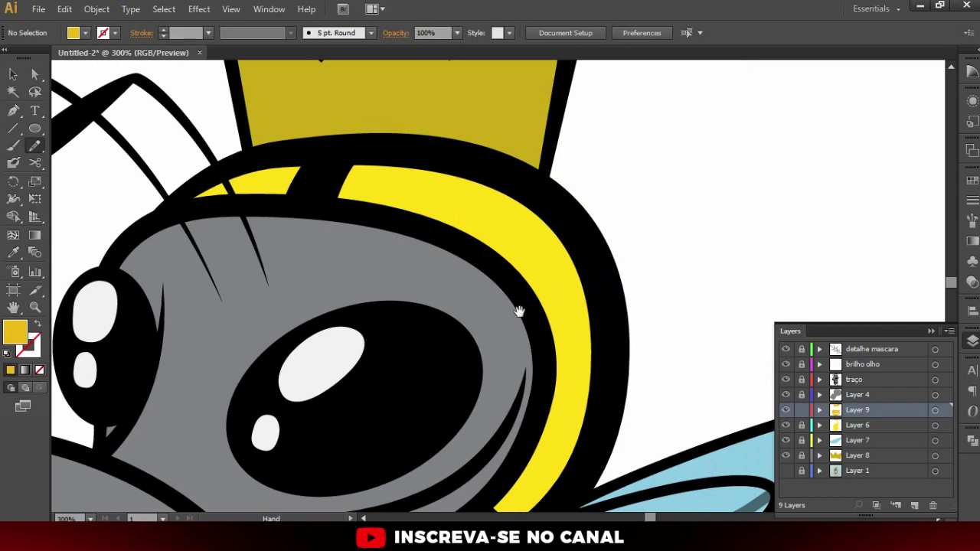
{"action": "left_click_drag", "start_coordinate": [397, 357], "coordinate": [511, 133]}
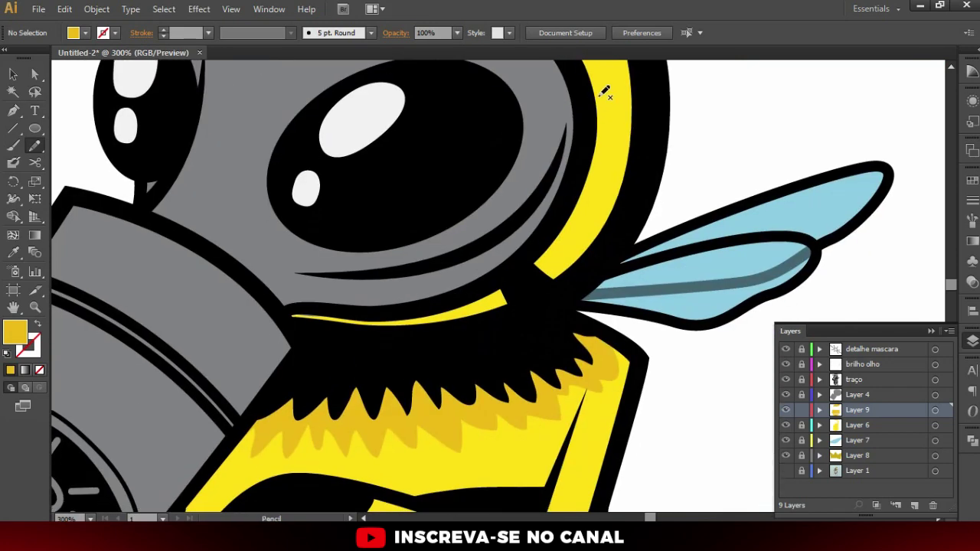
{"action": "scroll", "coordinate": [536, 107], "scroll_direction": "up", "scroll_amount": 3}
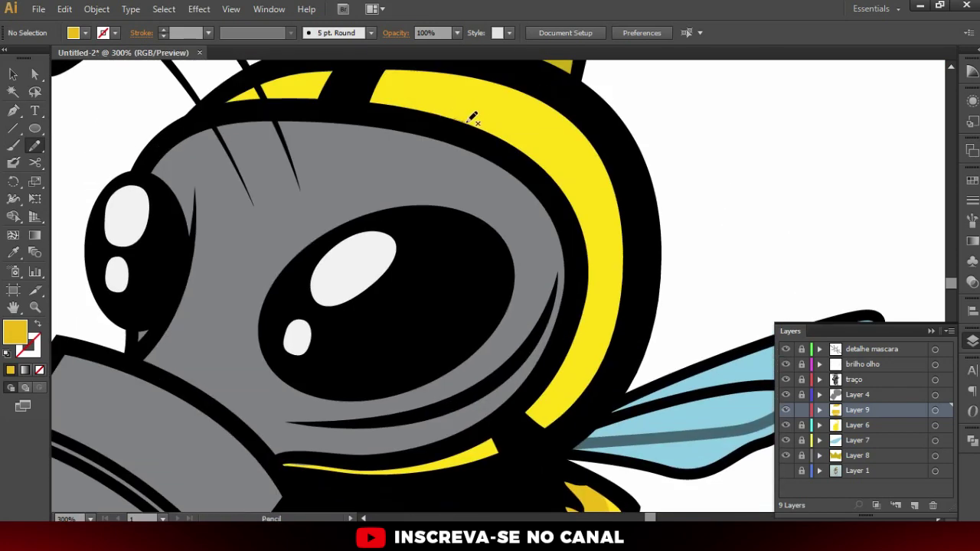
{"action": "left_click_drag", "start_coordinate": [537, 154], "coordinate": [583, 203]}
{"action": "left_click_drag", "start_coordinate": [527, 412], "coordinate": [532, 389]}
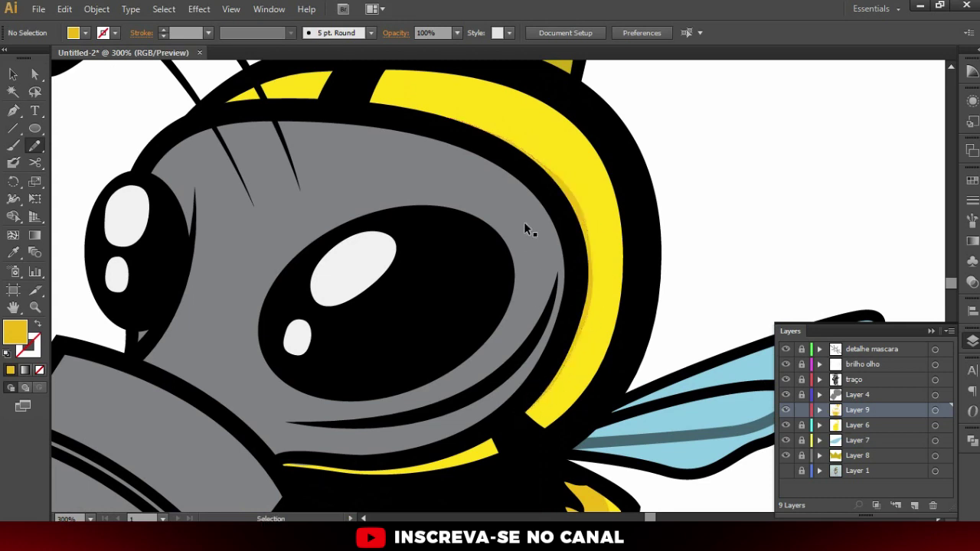
{"action": "left_click_drag", "start_coordinate": [464, 119], "coordinate": [605, 288]}
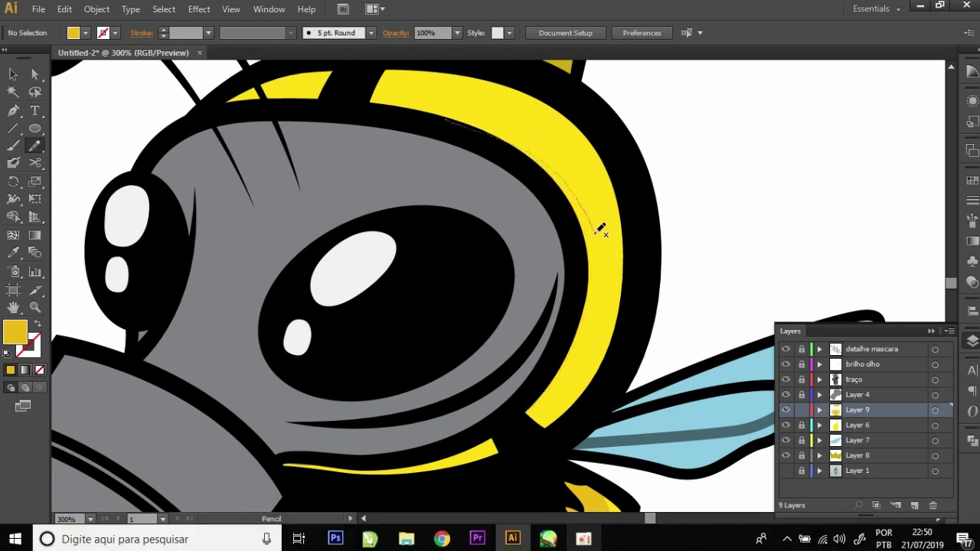
{"action": "mouse_move", "coordinate": [582, 369]}
{"action": "left_mouse_down"}
{"action": "mouse_move", "coordinate": [510, 447]}
{"action": "mouse_move", "coordinate": [409, 470]}
{"action": "mouse_move", "coordinate": [284, 467]}
{"action": "mouse_move", "coordinate": [297, 452]}
{"action": "mouse_move", "coordinate": [391, 457]}
{"action": "mouse_move", "coordinate": [459, 438]}
{"action": "mouse_move", "coordinate": [541, 370]}
{"action": "mouse_move", "coordinate": [575, 271]}
{"action": "mouse_move", "coordinate": [523, 156]}
{"action": "mouse_move", "coordinate": [529, 284]}
{"action": "mouse_move", "coordinate": [536, 181]}
{"action": "mouse_move", "coordinate": [498, 252]}
{"action": "left_mouse_up"}
Outline a closed darker shadow along the left forearm
{"action": "scroll", "coordinate": [498, 302], "scroll_direction": "down", "scroll_amount": 2}
{"action": "scroll", "coordinate": [502, 301], "scroll_direction": "down", "scroll_amount": 4}
{"action": "scroll", "coordinate": [502, 301], "scroll_direction": "down", "scroll_amount": 5}
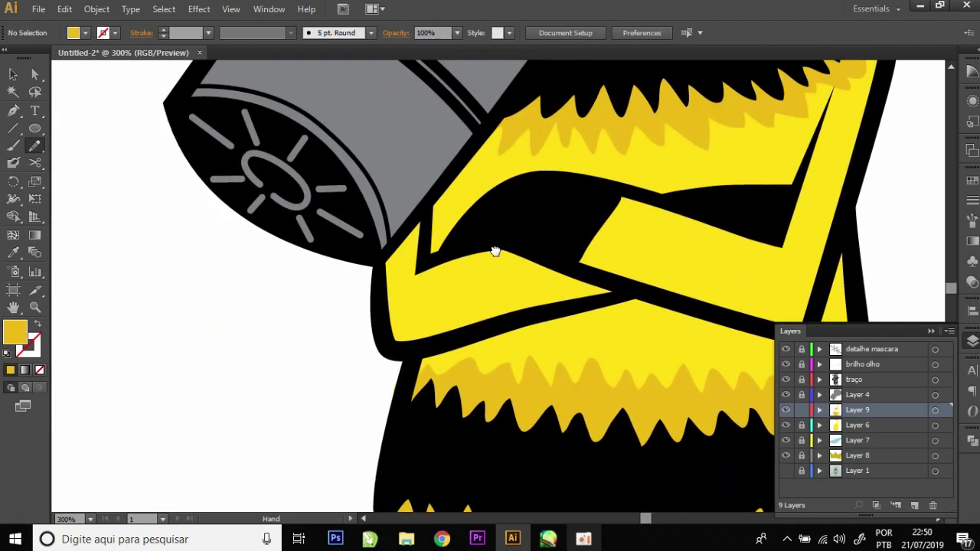
{"action": "scroll", "coordinate": [385, 304], "scroll_direction": "up", "scroll_amount": 1}
{"action": "scroll", "coordinate": [547, 265], "scroll_direction": "down", "scroll_amount": 1}
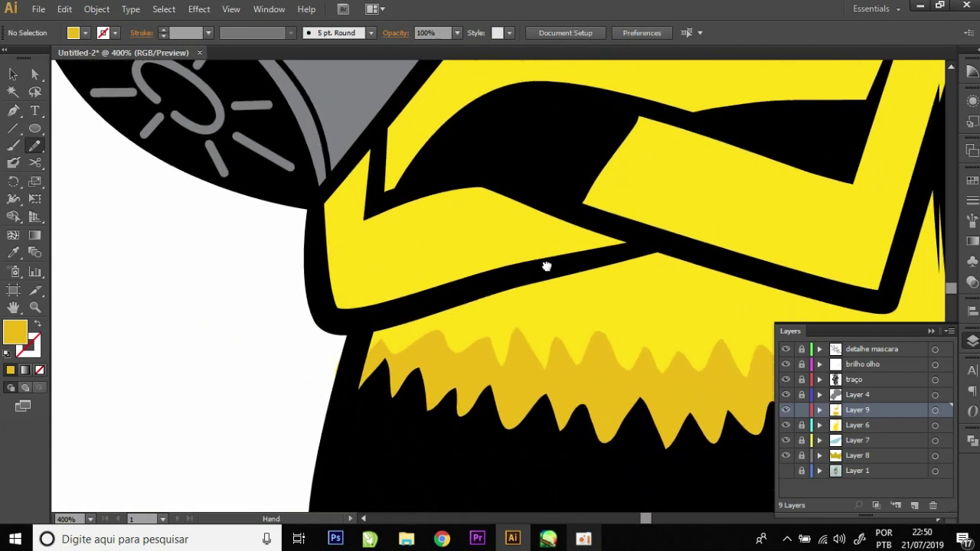
{"action": "scroll", "coordinate": [536, 252], "scroll_direction": "down", "scroll_amount": 2}
{"action": "scroll", "coordinate": [538, 251], "scroll_direction": "down", "scroll_amount": 1}
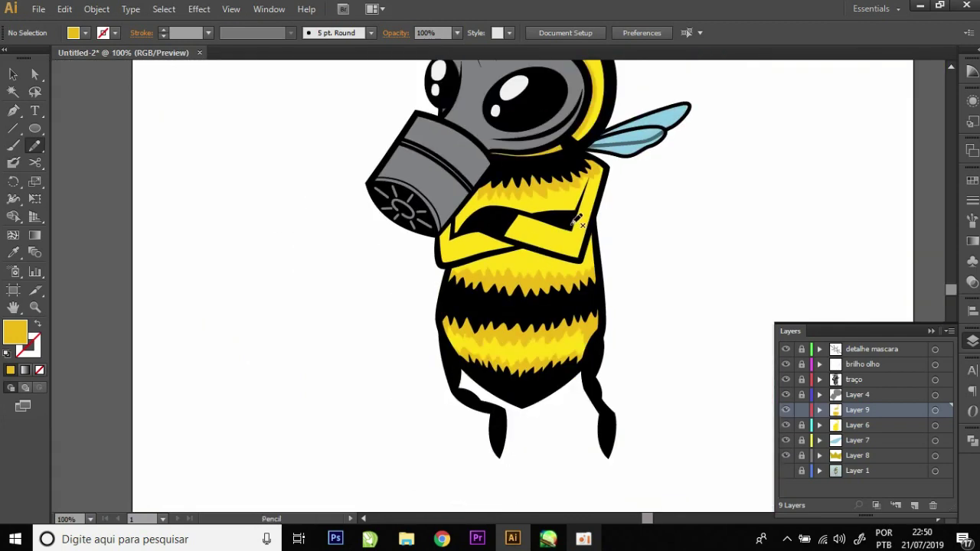
{"action": "scroll", "coordinate": [529, 249], "scroll_direction": "up", "scroll_amount": 2}
{"action": "scroll", "coordinate": [462, 247], "scroll_direction": "up", "scroll_amount": 1}
{"action": "scroll", "coordinate": [408, 238], "scroll_direction": "up", "scroll_amount": 1}
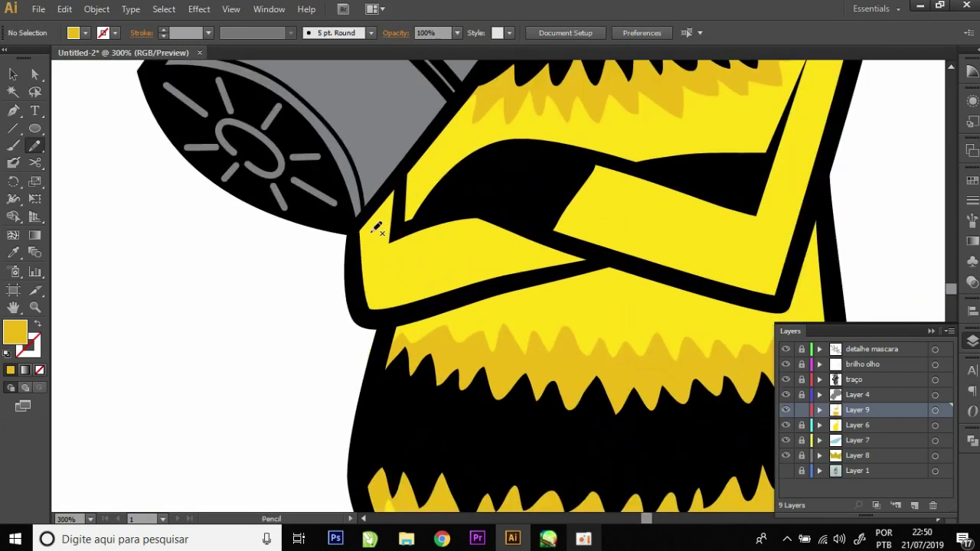
{"action": "scroll", "coordinate": [383, 230], "scroll_direction": "up", "scroll_amount": 1}
{"action": "scroll", "coordinate": [421, 267], "scroll_direction": "up", "scroll_amount": 1}
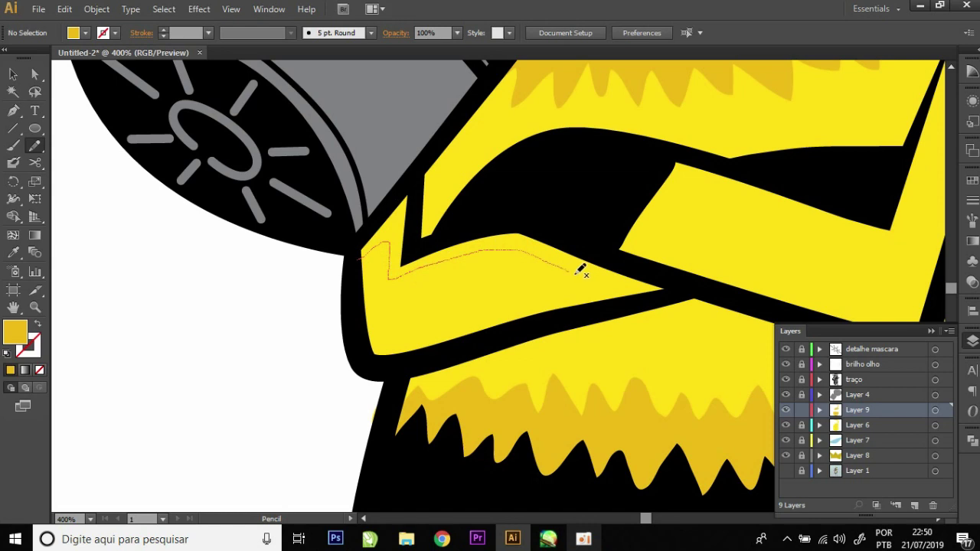
{"action": "mouse_move", "coordinate": [557, 316]}
{"action": "left_mouse_down"}
{"action": "mouse_move", "coordinate": [450, 235]}
{"action": "mouse_move", "coordinate": [411, 230]}
{"action": "mouse_move", "coordinate": [420, 184]}
{"action": "mouse_move", "coordinate": [383, 205]}
{"action": "mouse_move", "coordinate": [357, 244]}
{"action": "left_mouse_up"}
{"action": "scroll", "coordinate": [352, 203], "scroll_direction": "right", "scroll_amount": 5}
{"action": "scroll", "coordinate": [396, 228], "scroll_direction": "right", "scroll_amount": 2}
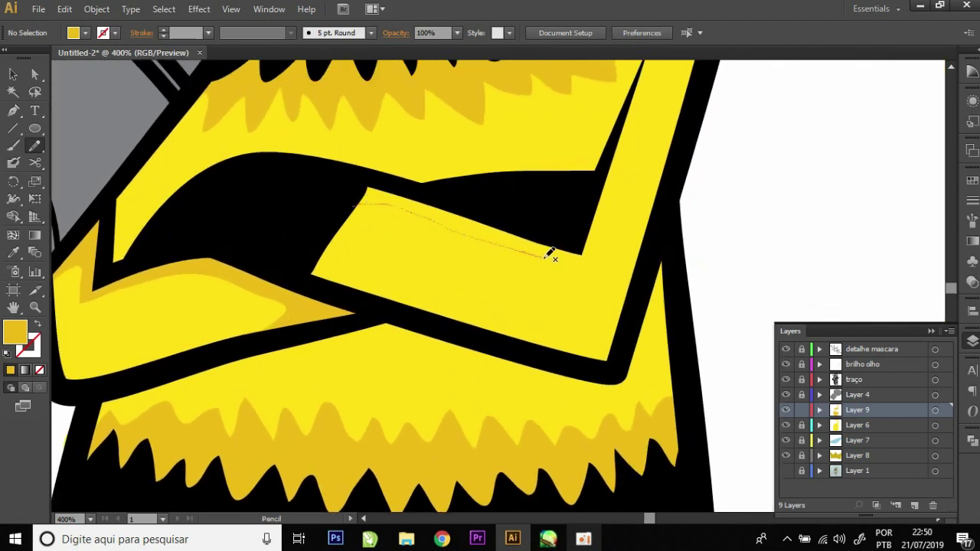
{"action": "mouse_move", "coordinate": [598, 260]}
{"action": "left_mouse_down"}
{"action": "mouse_move", "coordinate": [477, 204]}
{"action": "mouse_move", "coordinate": [372, 179]}
{"action": "mouse_move", "coordinate": [322, 201]}
{"action": "left_mouse_up"}
Draw a shadow shape around the right arm's outer edge and top corner
{"action": "scroll", "coordinate": [513, 337], "scroll_direction": "down", "scroll_amount": 1}
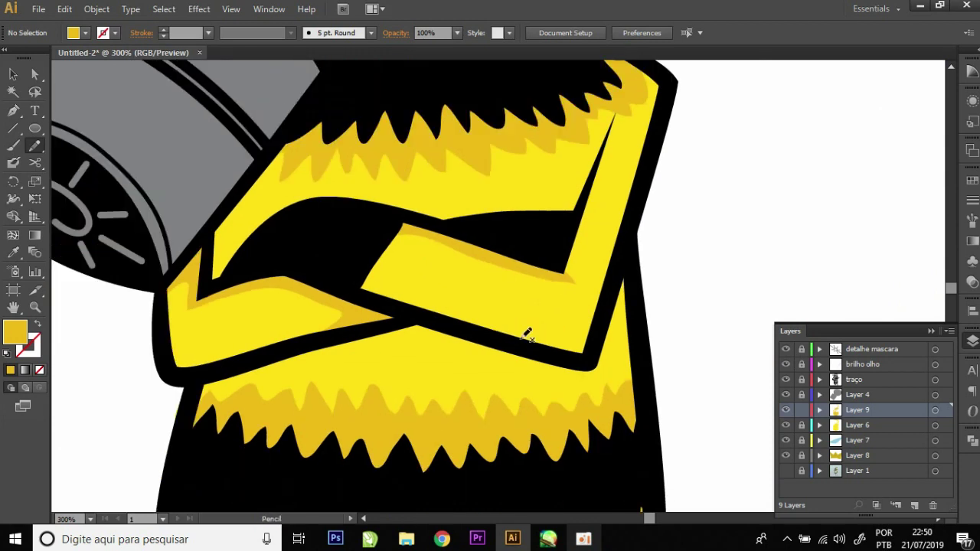
{"action": "mouse_move", "coordinate": [582, 335]}
{"action": "left_mouse_down"}
{"action": "mouse_move", "coordinate": [604, 284]}
{"action": "mouse_move", "coordinate": [613, 221]}
{"action": "left_mouse_up"}
{"action": "mouse_move", "coordinate": [625, 165]}
{"action": "left_mouse_down"}
{"action": "mouse_move", "coordinate": [656, 68]}
{"action": "mouse_move", "coordinate": [658, 131]}
{"action": "left_mouse_up"}
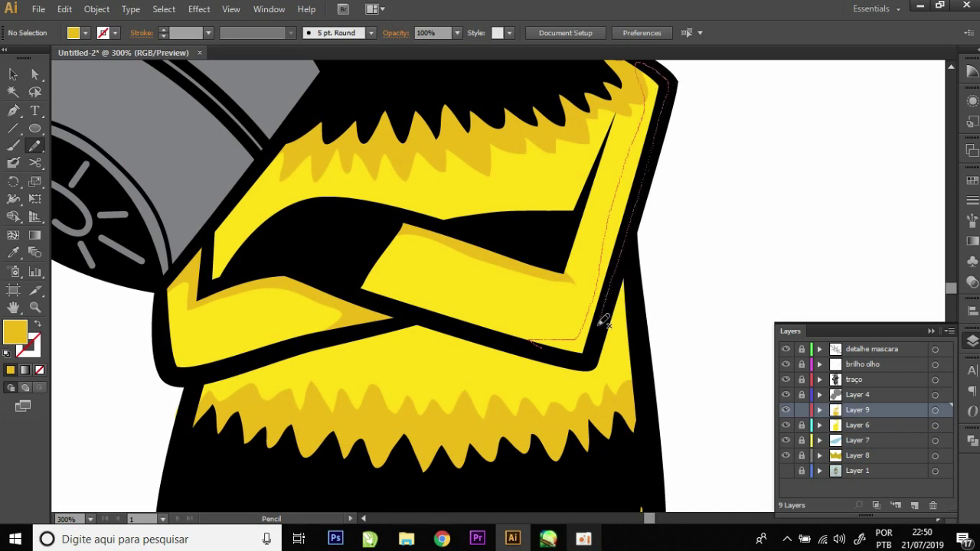
{"action": "left_click_drag", "start_coordinate": [629, 237], "coordinate": [567, 356]}
Delete surplus anchors from the right-arm shadow path and reshape its lower corner curve
{"action": "key", "text": "a"}
{"action": "left_click", "coordinate": [636, 168]}
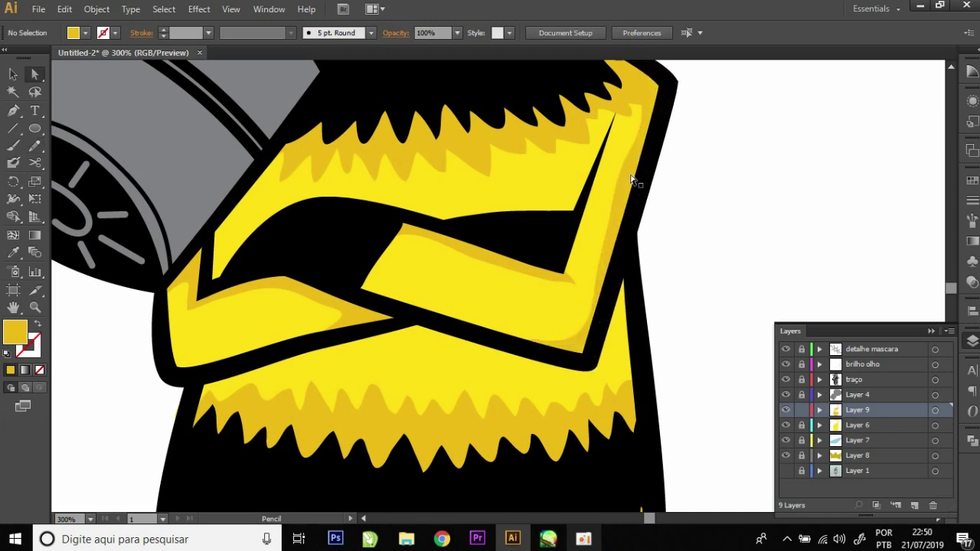
{"action": "key", "text": "ctrl+plus"}
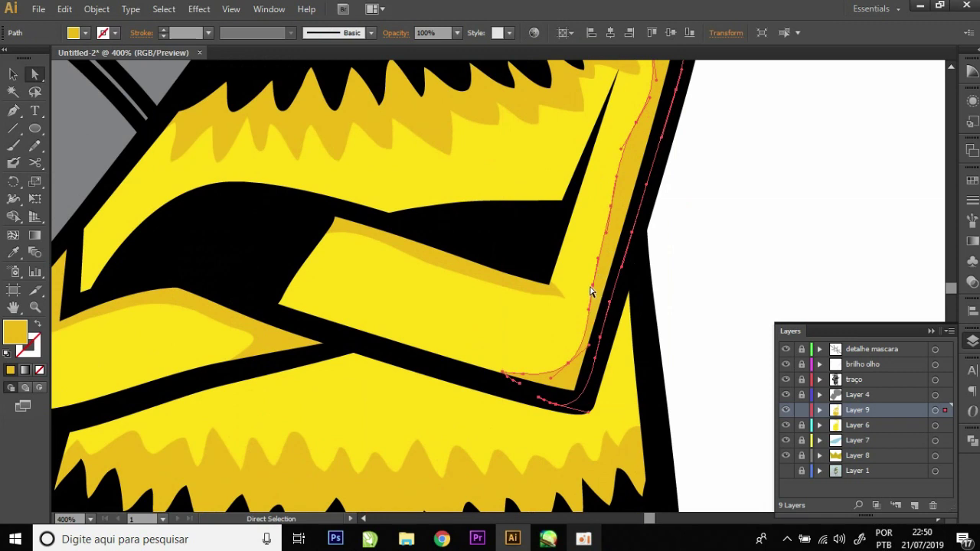
{"action": "key", "text": "p"}
{"action": "left_click", "coordinate": [594, 290]}
{"action": "key", "text": "a"}
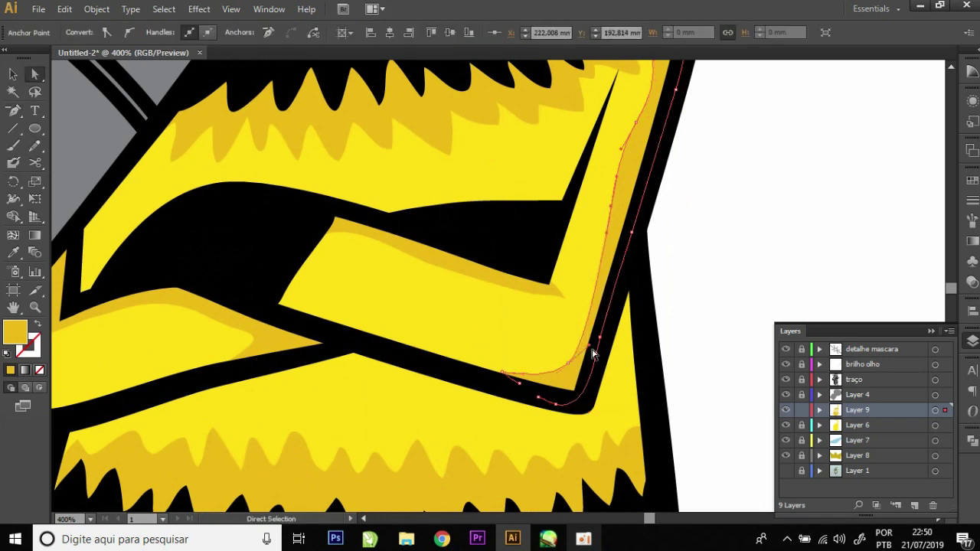
{"action": "left_click_drag", "start_coordinate": [589, 341], "coordinate": [584, 327]}
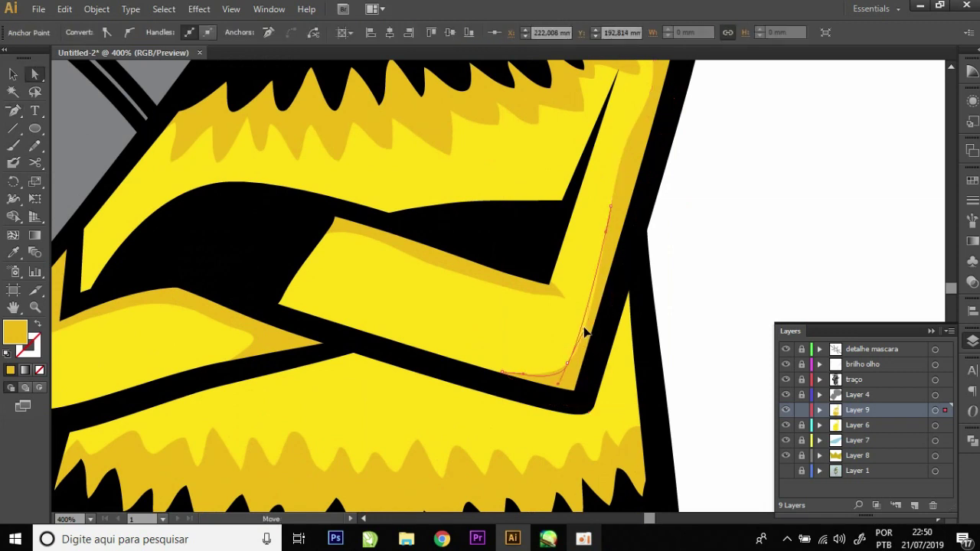
{"action": "key", "text": "p"}
{"action": "left_click", "coordinate": [611, 205]}
{"action": "left_click", "coordinate": [636, 124]}
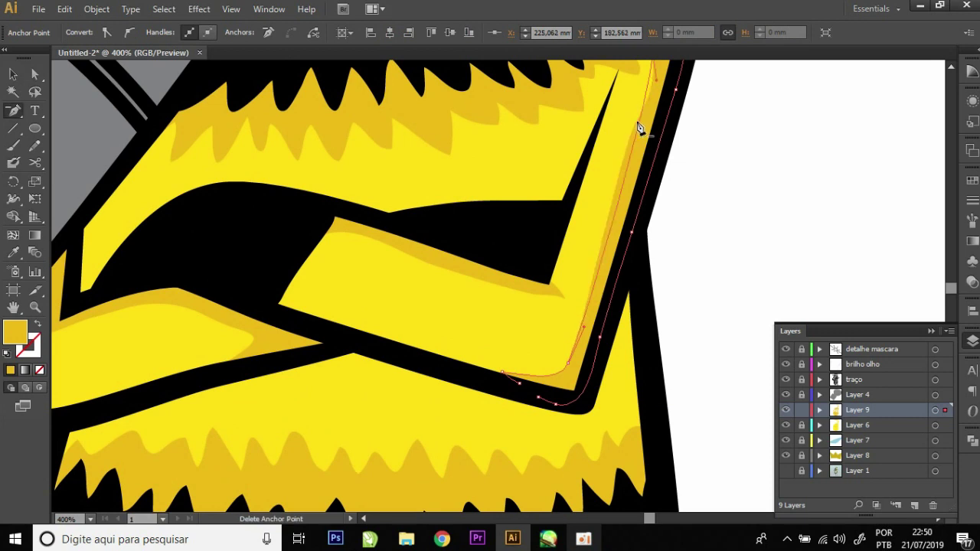
{"action": "key", "text": "a"}
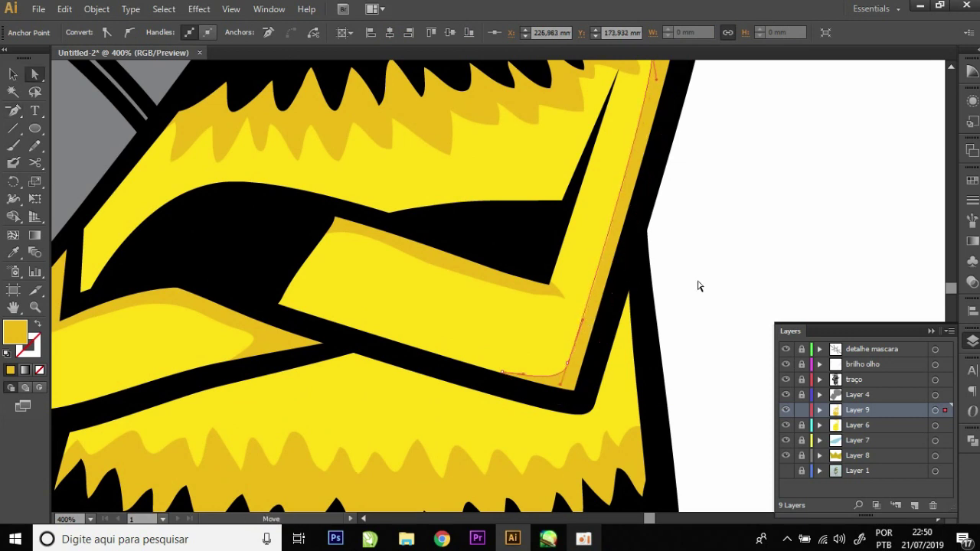
{"action": "left_click", "coordinate": [683, 288]}
{"action": "scroll", "coordinate": [639, 291], "scroll_direction": "down", "scroll_amount": 2}
Add darker shading along the lower arm's bottom and right edges
{"action": "left_click_drag", "start_coordinate": [648, 350], "coordinate": [639, 235]}
{"action": "key", "text": "n"}
{"action": "scroll", "coordinate": [633, 222], "scroll_direction": "up", "scroll_amount": 2}
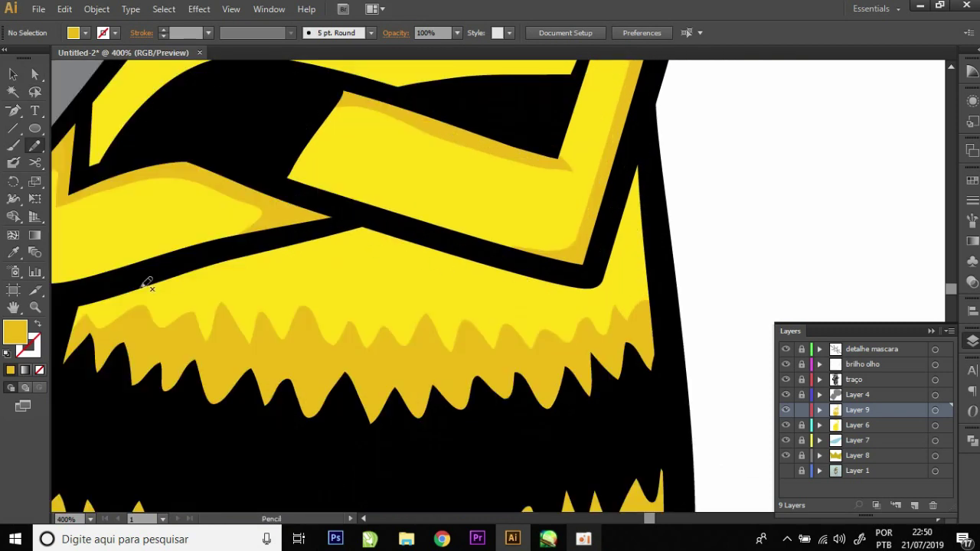
{"action": "left_click_drag", "start_coordinate": [156, 283], "coordinate": [260, 263]}
{"action": "left_click_drag", "start_coordinate": [464, 268], "coordinate": [583, 303]}
{"action": "mouse_move", "coordinate": [654, 338]}
{"action": "left_mouse_down"}
{"action": "mouse_move", "coordinate": [656, 204]}
{"action": "mouse_move", "coordinate": [632, 148]}
{"action": "mouse_move", "coordinate": [589, 271]}
{"action": "mouse_move", "coordinate": [485, 236]}
{"action": "mouse_move", "coordinate": [372, 215]}
{"action": "mouse_move", "coordinate": [204, 255]}
{"action": "mouse_move", "coordinate": [170, 281]}
{"action": "left_mouse_up"}
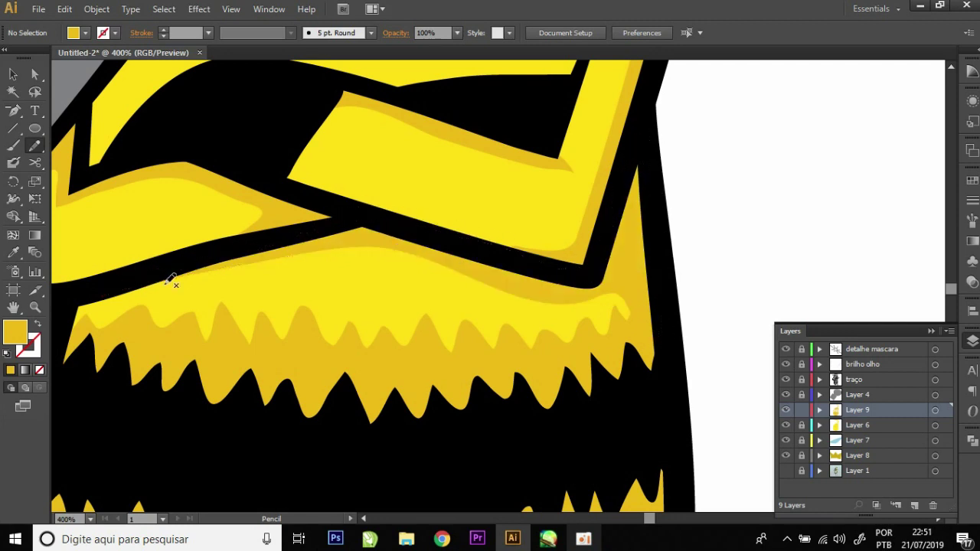
{"action": "scroll", "coordinate": [499, 401], "scroll_direction": "down", "scroll_amount": 3}
Select the stripe and arm paths and confirm their fill stays EDBA18
{"action": "left_click_drag", "start_coordinate": [498, 401], "coordinate": [499, 274]}
{"action": "scroll", "coordinate": [444, 339], "scroll_direction": "up", "scroll_amount": 2}
{"action": "left_click_drag", "start_coordinate": [444, 339], "coordinate": [497, 287]}
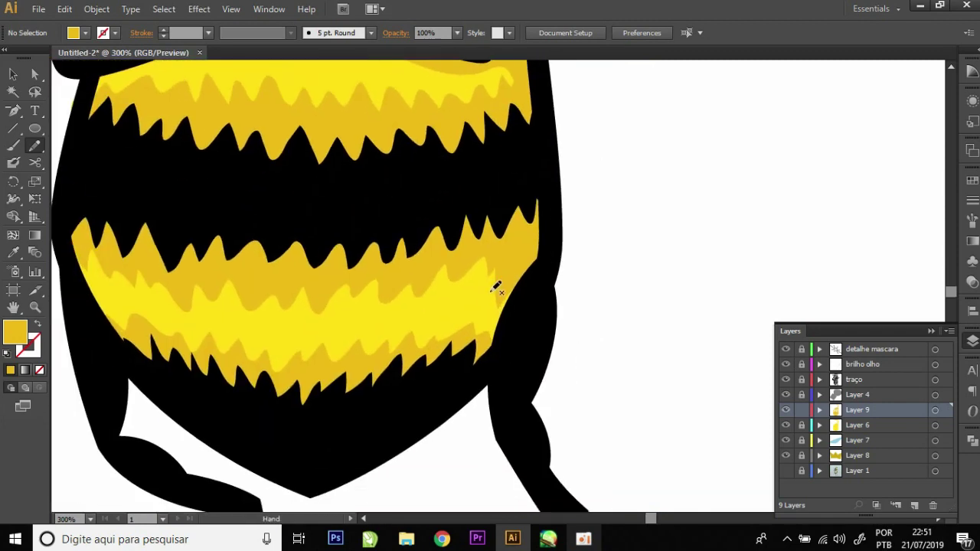
{"action": "scroll", "coordinate": [532, 274], "scroll_direction": "down", "scroll_amount": 3}
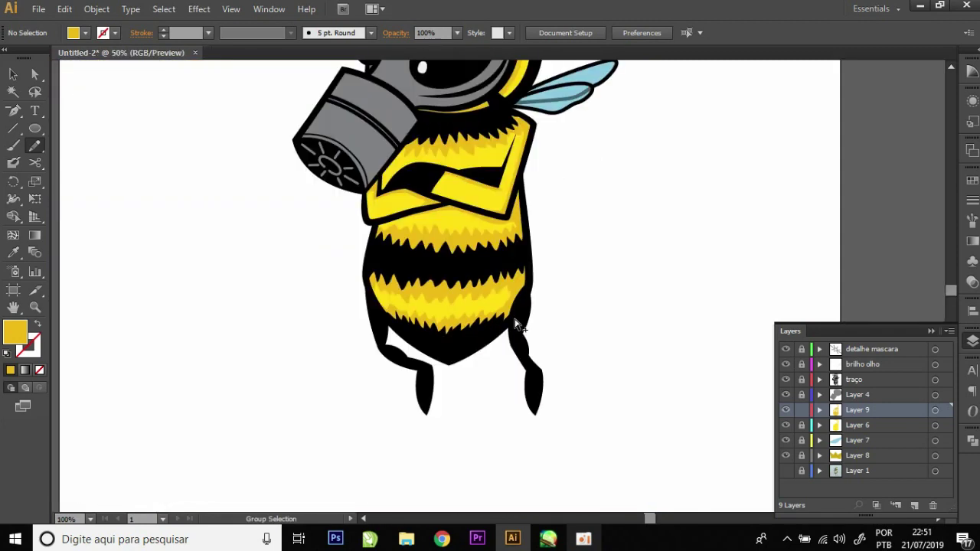
{"action": "scroll", "coordinate": [536, 280], "scroll_direction": "down", "scroll_amount": 2}
{"action": "scroll", "coordinate": [536, 280], "scroll_direction": "up", "scroll_amount": 2}
{"action": "scroll", "coordinate": [525, 229], "scroll_direction": "up", "scroll_amount": 1}
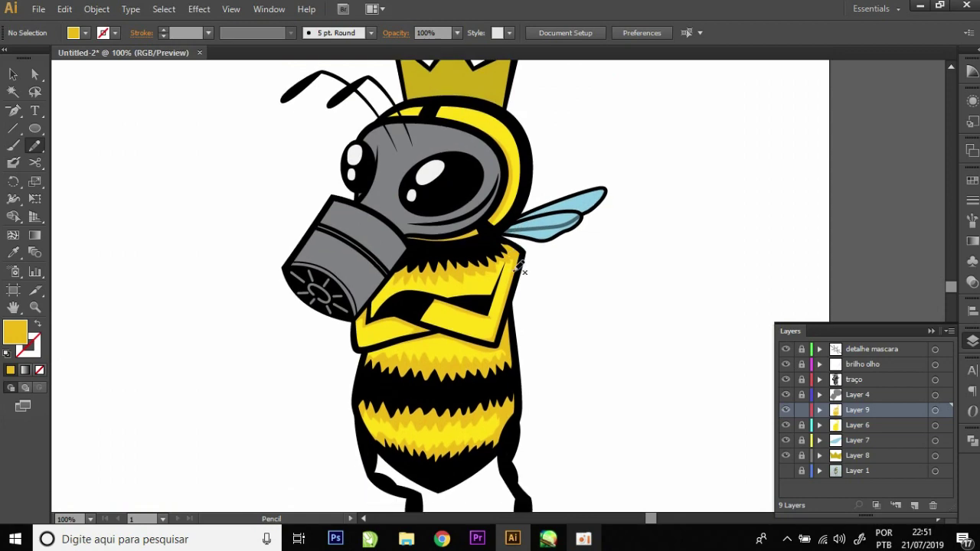
{"action": "scroll", "coordinate": [496, 385], "scroll_direction": "up", "scroll_amount": 1}
{"action": "left_click", "coordinate": [497, 385], "text": "ctrl"}
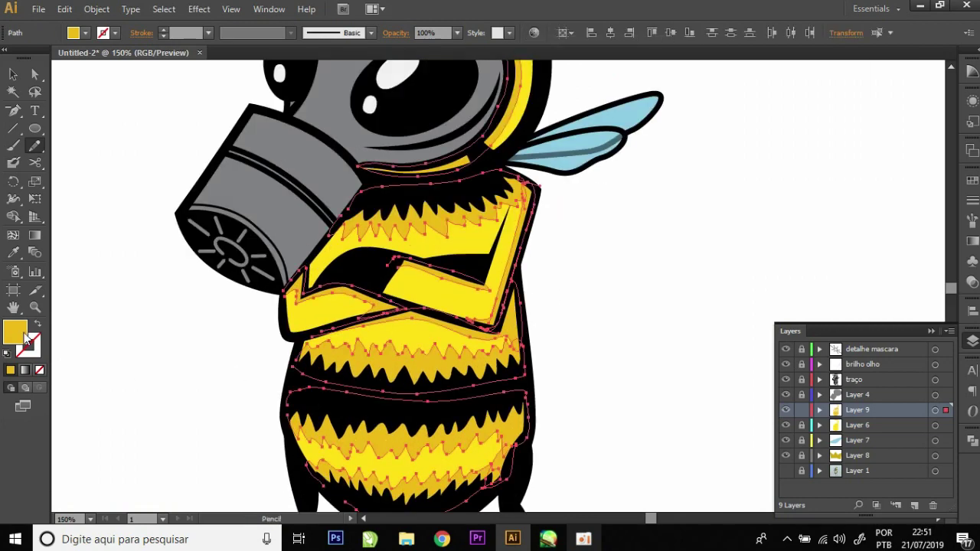
{"action": "double_click", "coordinate": [24, 335]}
{"action": "left_click", "coordinate": [357, 50]}
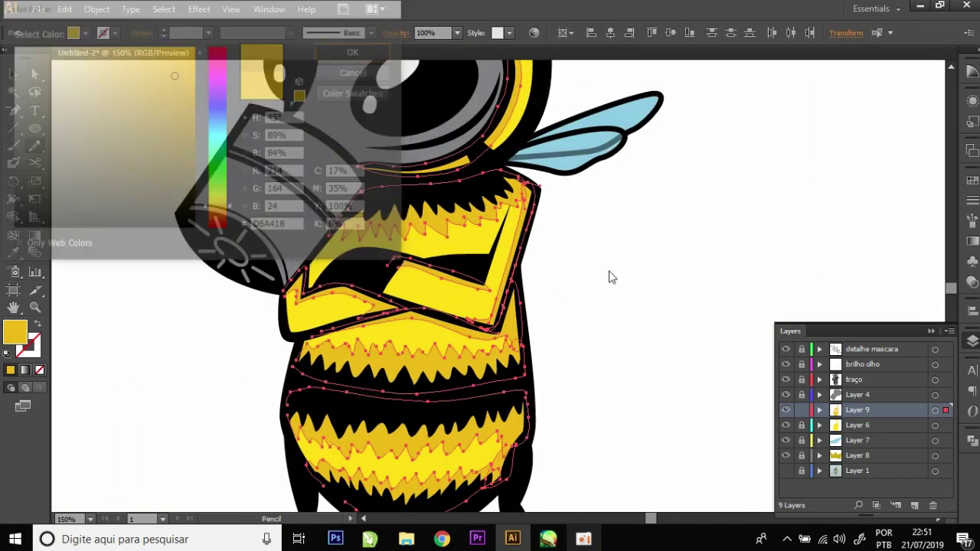
Fit the bee in view and add a new Layer 10 above Layer 6
{"action": "key", "text": "ctrl+0"}
{"action": "left_click", "coordinate": [666, 374]}
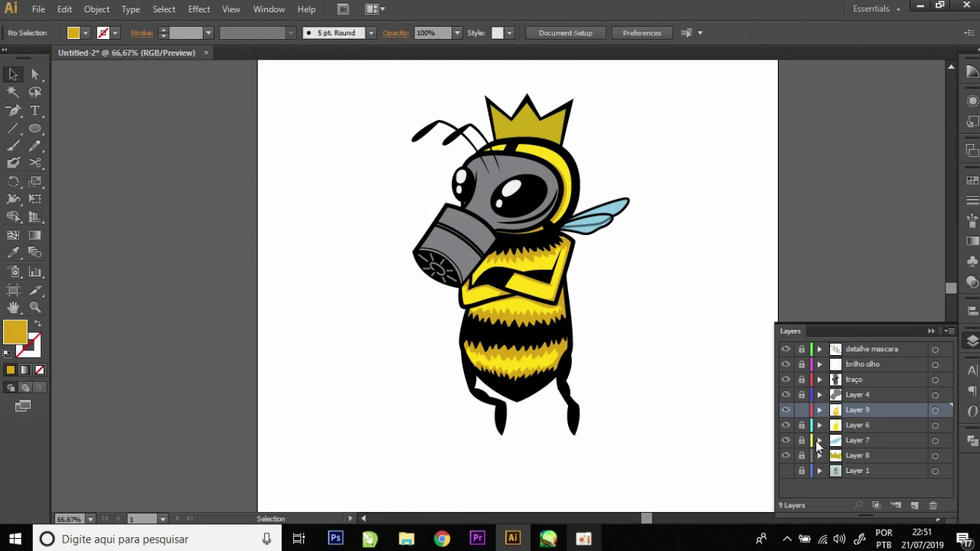
{"action": "key", "text": "ctrl+1"}
{"action": "left_click_drag", "start_coordinate": [545, 226], "coordinate": [545, 232]}
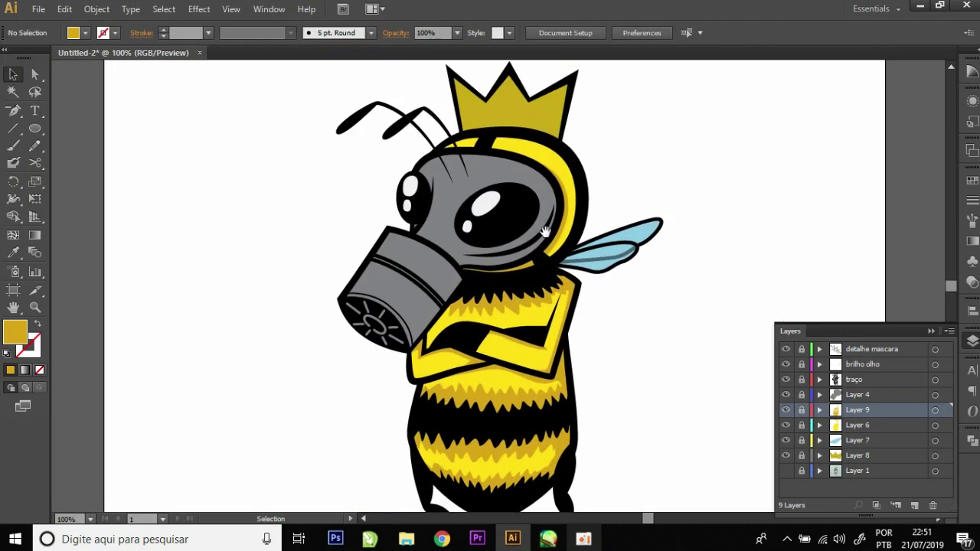
{"action": "left_click", "coordinate": [878, 430]}
{"action": "left_click", "coordinate": [915, 505]}
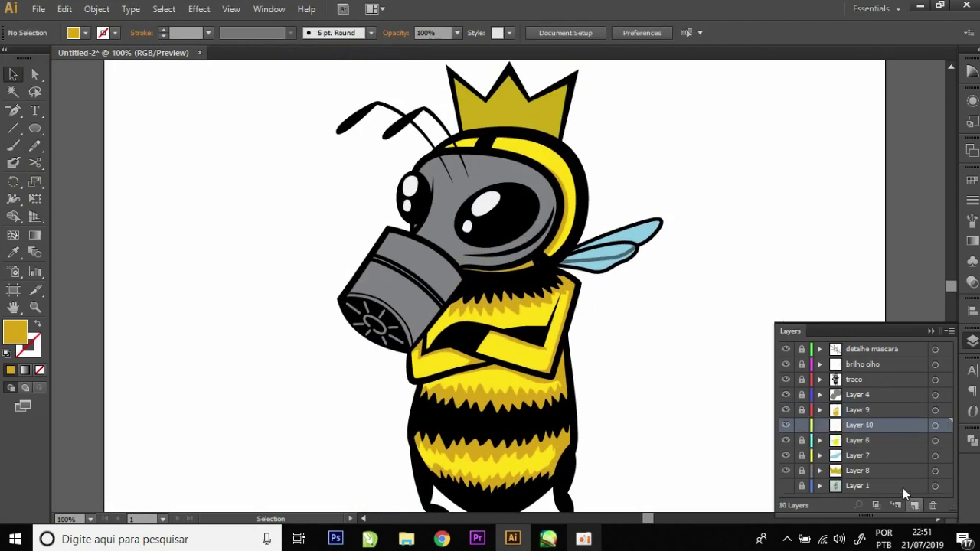
Sample the arm's bright yellow and lighten it to a pale-yellow fill
{"action": "key", "text": "ctrl+plus"}
{"action": "key", "text": "i"}
{"action": "left_click", "coordinate": [401, 320]}
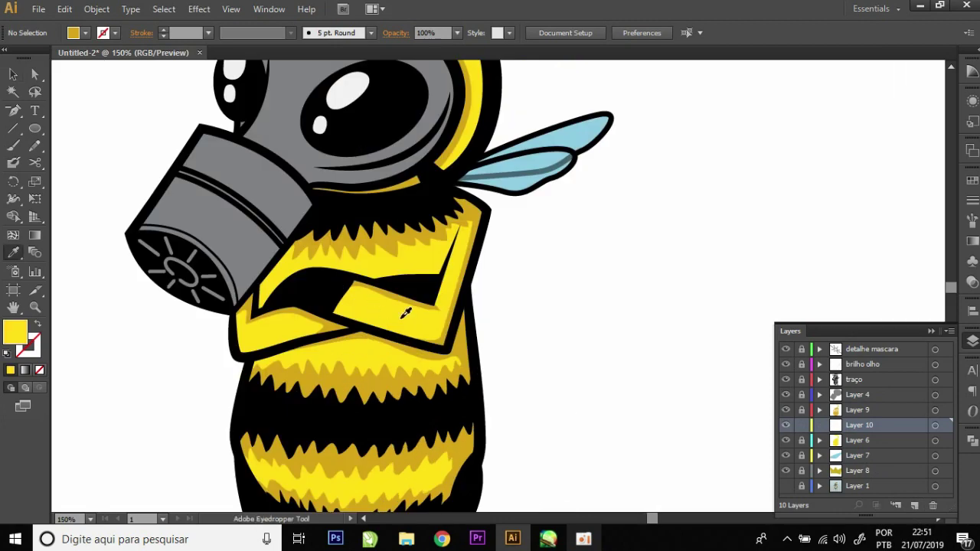
{"action": "double_click", "coordinate": [20, 337]}
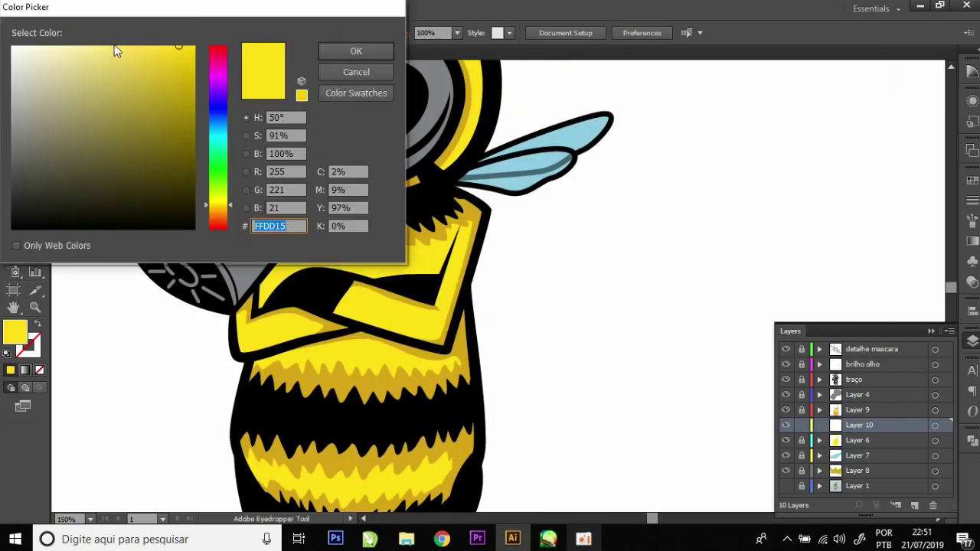
{"action": "left_click", "coordinate": [344, 52]}
Draw a pale-yellow highlight shape along the left arm's edge with the Pencil
{"action": "scroll", "coordinate": [290, 315], "scroll_direction": "down", "scroll_amount": 1}
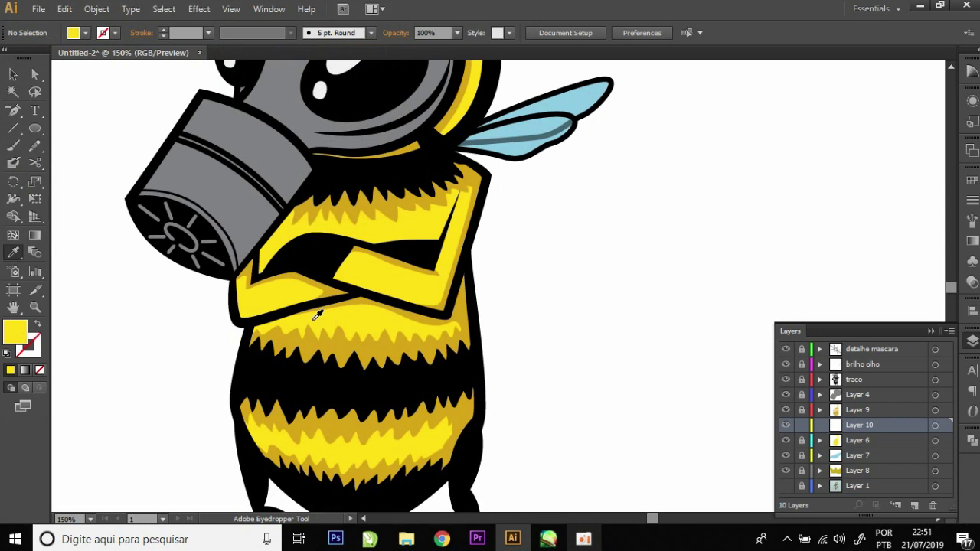
{"action": "scroll", "coordinate": [289, 314], "scroll_direction": "up", "scroll_amount": 1}
{"action": "key", "text": "n"}
{"action": "scroll", "coordinate": [237, 305], "scroll_direction": "up", "scroll_amount": 1}
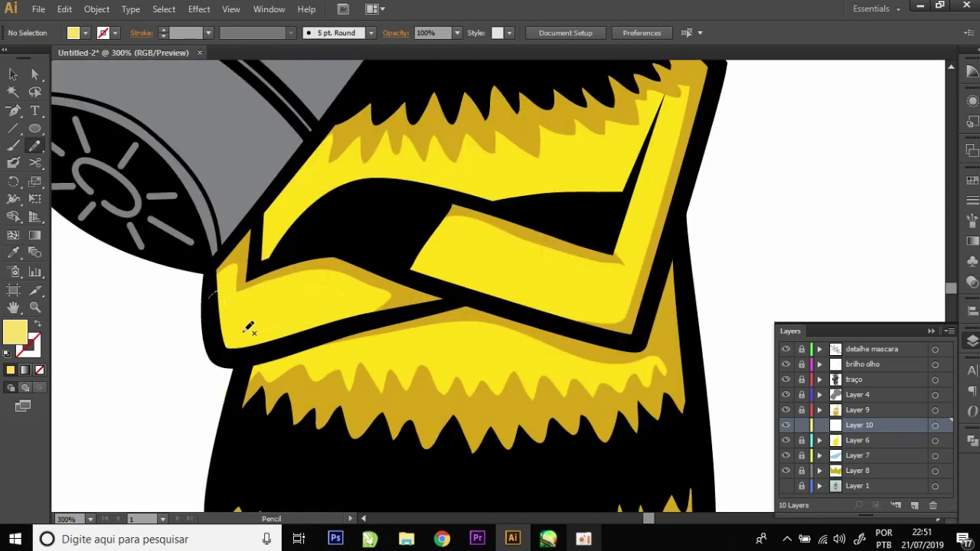
{"action": "left_click_drag", "start_coordinate": [220, 324], "coordinate": [231, 334]}
{"action": "key", "text": "ctrl+z"}
{"action": "left_click_drag", "start_coordinate": [219, 327], "coordinate": [243, 347]}
{"action": "left_click_drag", "start_coordinate": [226, 277], "coordinate": [223, 274]}
Add highlights along the inner arm edge and up the right arm, then move the view to the body stripes
{"action": "scroll", "coordinate": [416, 324], "scroll_direction": "up", "scroll_amount": 2}
{"action": "scroll", "coordinate": [407, 324], "scroll_direction": "right", "scroll_amount": 2}
{"action": "scroll", "coordinate": [406, 324], "scroll_direction": "up", "scroll_amount": 1}
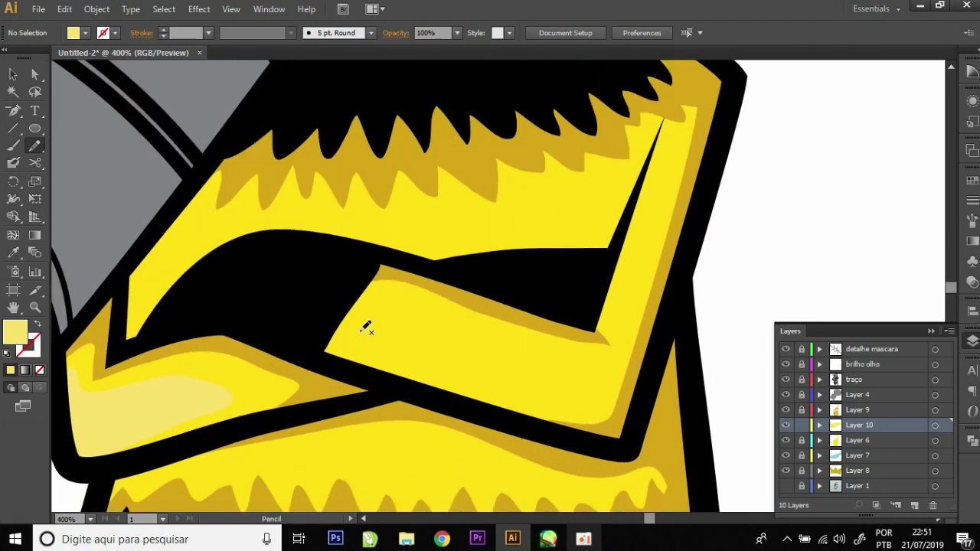
{"action": "left_click_drag", "start_coordinate": [327, 353], "coordinate": [353, 318]}
{"action": "scroll", "coordinate": [592, 322], "scroll_direction": "up", "scroll_amount": 2}
{"action": "scroll", "coordinate": [592, 321], "scroll_direction": "right", "scroll_amount": 3}
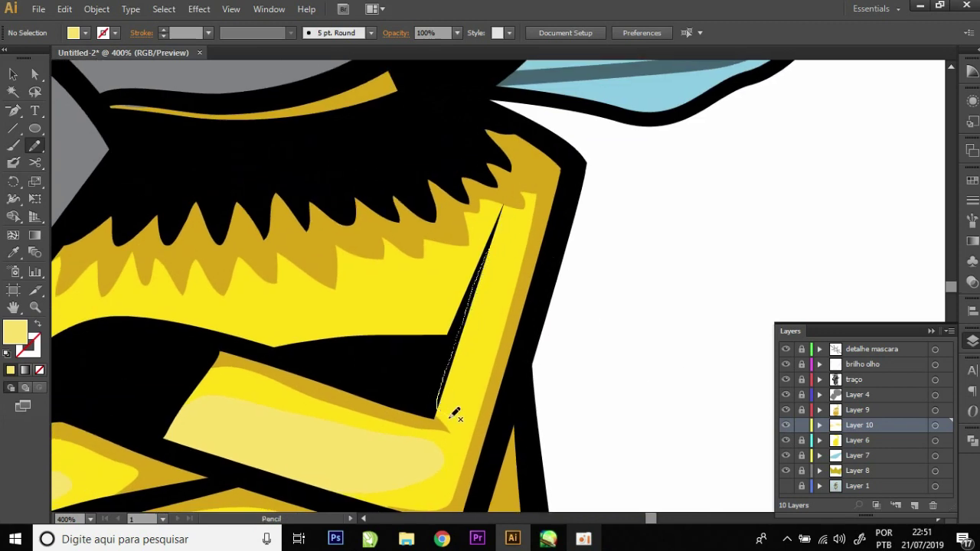
{"action": "left_click_drag", "start_coordinate": [477, 381], "coordinate": [518, 226]}
{"action": "key", "text": "ctrl+minus"}
{"action": "key", "text": "ctrl+minus"}
{"action": "key", "text": "ctrl+minus"}
{"action": "left_click_drag", "start_coordinate": [528, 339], "coordinate": [531, 271]}
{"action": "key", "text": "ctrl+plus"}
{"action": "scroll", "coordinate": [464, 278], "scroll_direction": "up", "scroll_amount": 1}
{"action": "key", "text": "ctrl+plus"}
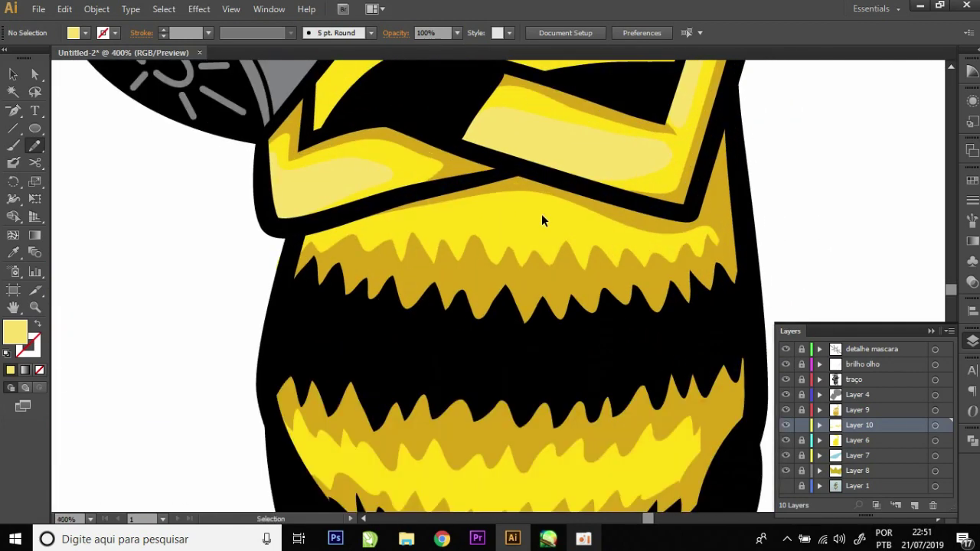
Pan across the upper chest and draw a pale-yellow highlight along the head's yellow band
{"action": "scroll", "coordinate": [541, 221], "scroll_direction": "up", "scroll_amount": 1}
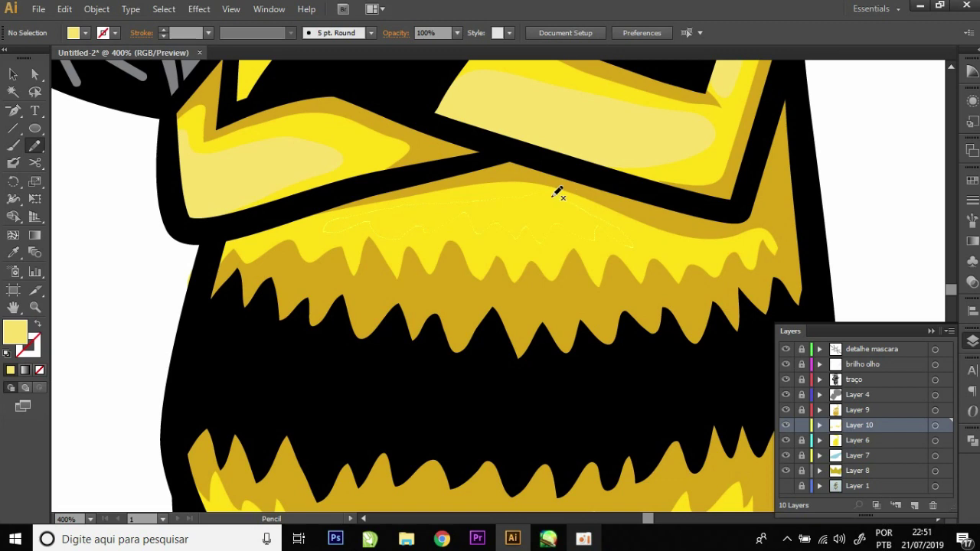
{"action": "scroll", "coordinate": [561, 195], "scroll_direction": "down", "scroll_amount": 4}
{"action": "scroll", "coordinate": [510, 208], "scroll_direction": "down", "scroll_amount": 2}
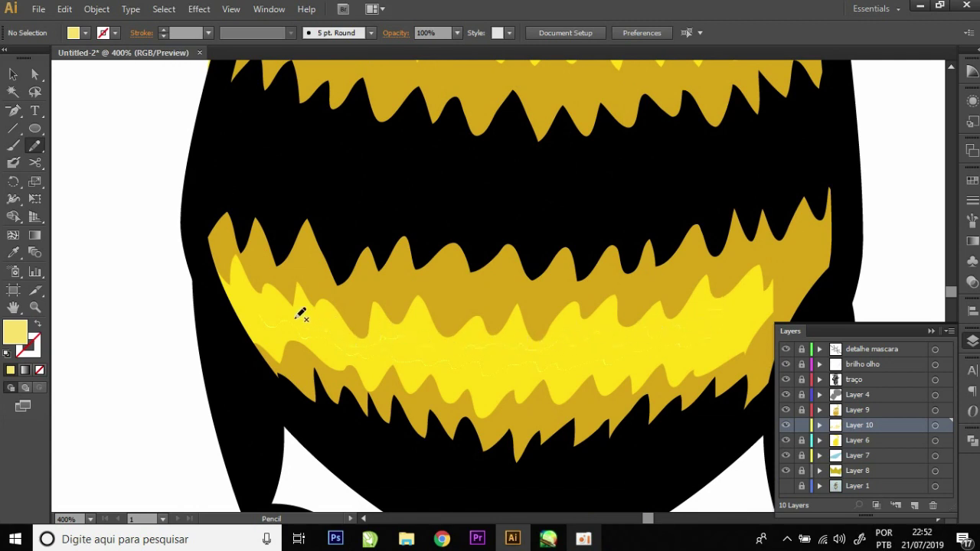
{"action": "left_click_drag", "start_coordinate": [406, 289], "coordinate": [412, 290]}
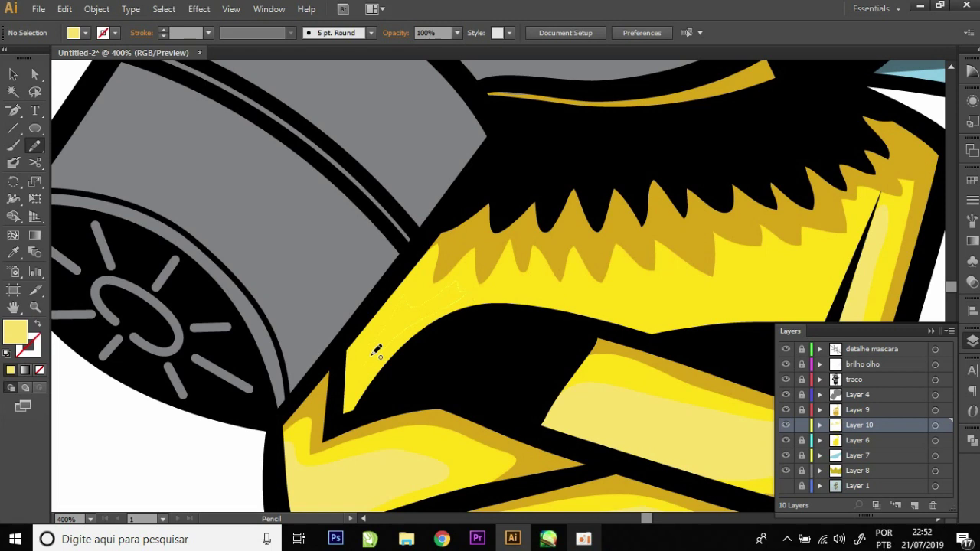
{"action": "left_click_drag", "start_coordinate": [570, 271], "coordinate": [480, 299]}
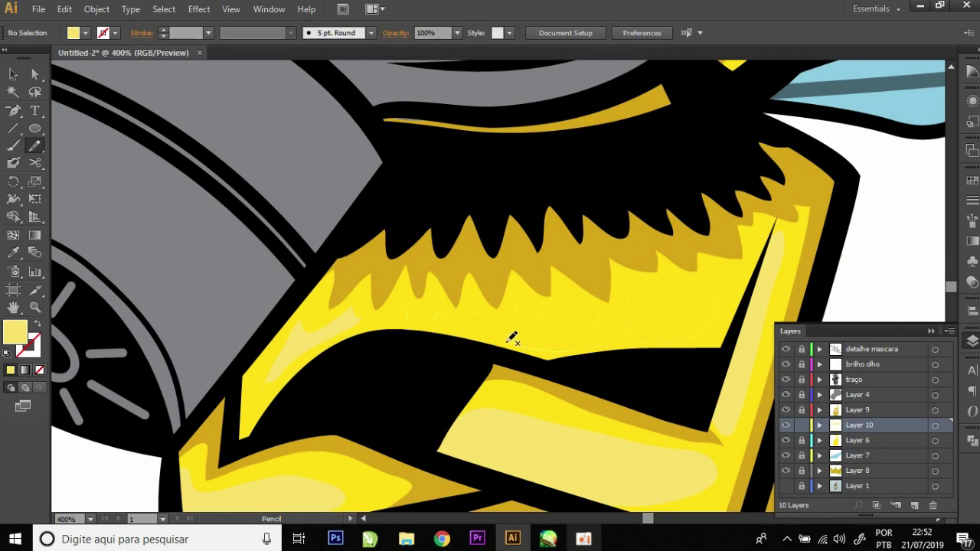
{"action": "scroll", "coordinate": [452, 271], "scroll_direction": "up", "scroll_amount": 5}
{"action": "scroll", "coordinate": [718, 425], "scroll_direction": "up", "scroll_amount": 5}
{"action": "scroll", "coordinate": [717, 425], "scroll_direction": "down", "scroll_amount": 1}
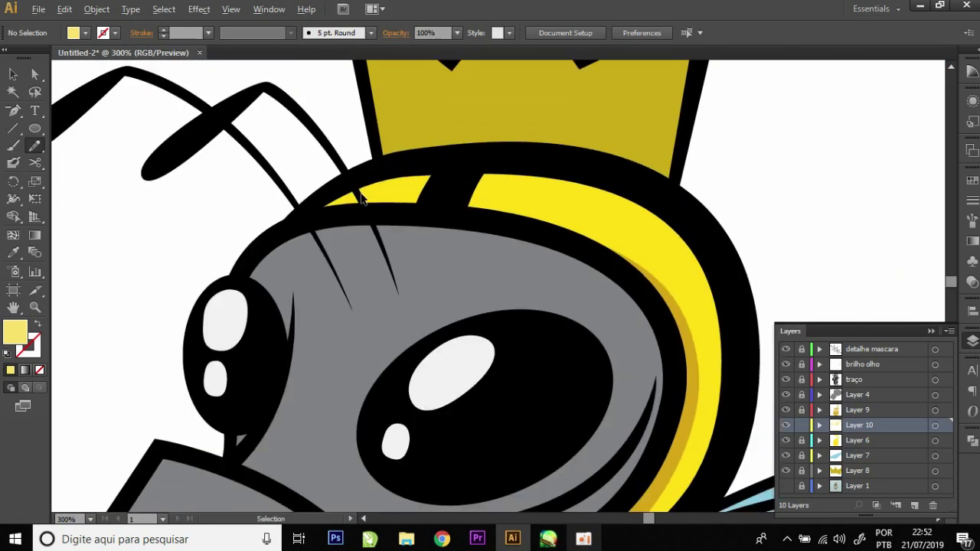
{"action": "left_click_drag", "start_coordinate": [327, 207], "coordinate": [563, 223]}
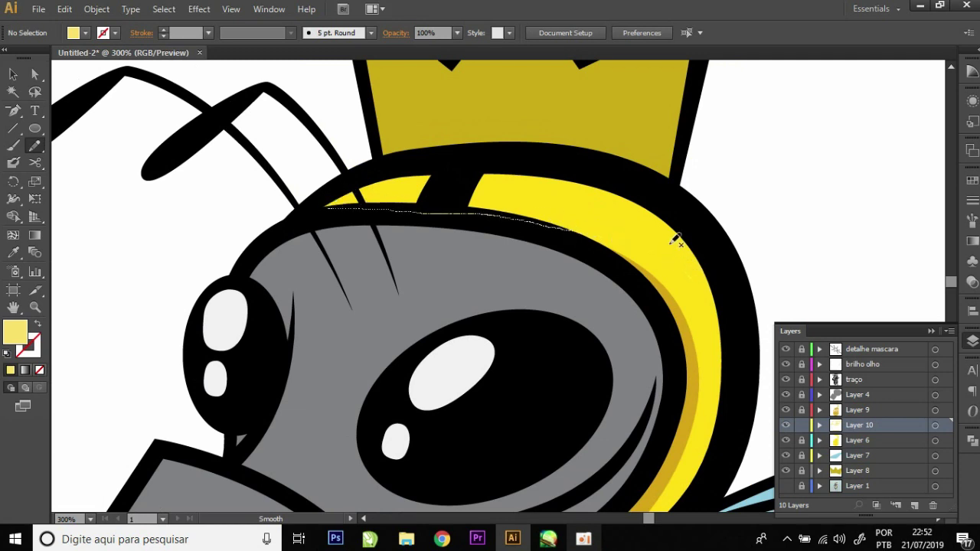
{"action": "left_click_drag", "start_coordinate": [550, 175], "coordinate": [324, 193]}
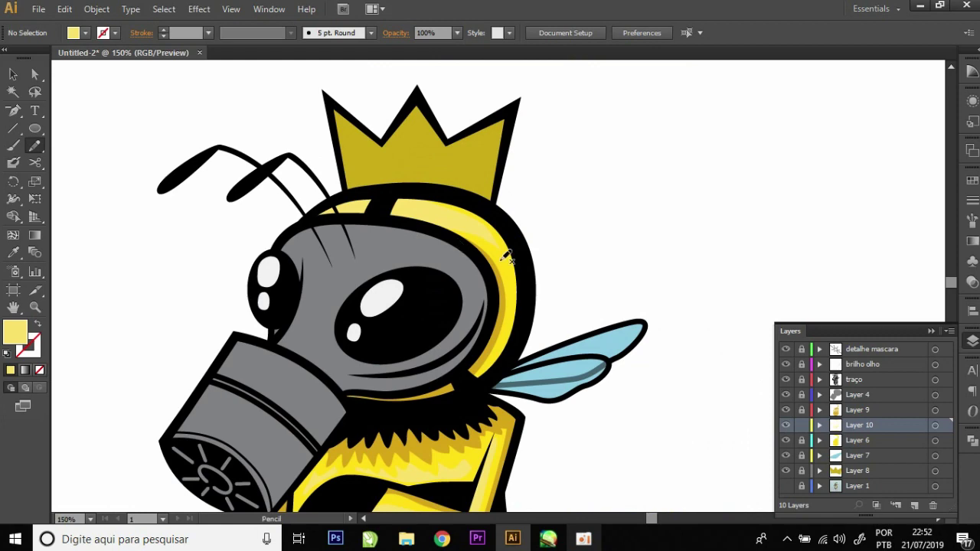
{"action": "scroll", "coordinate": [540, 220], "scroll_direction": "down", "scroll_amount": 2}
{"action": "scroll", "coordinate": [540, 220], "scroll_direction": "down", "scroll_amount": 1}
{"action": "scroll", "coordinate": [628, 357], "scroll_direction": "down", "scroll_amount": 2}
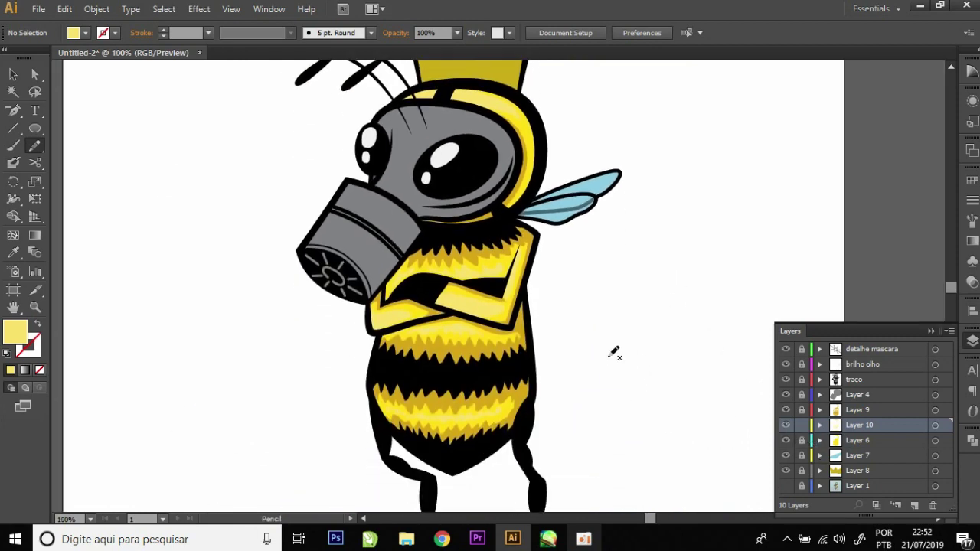
Set the selected highlight paths' fill to pale yellow F7E96B and deselect them
{"action": "scroll", "coordinate": [536, 344], "scroll_direction": "down", "scroll_amount": 2}
{"action": "double_click", "coordinate": [21, 331]}
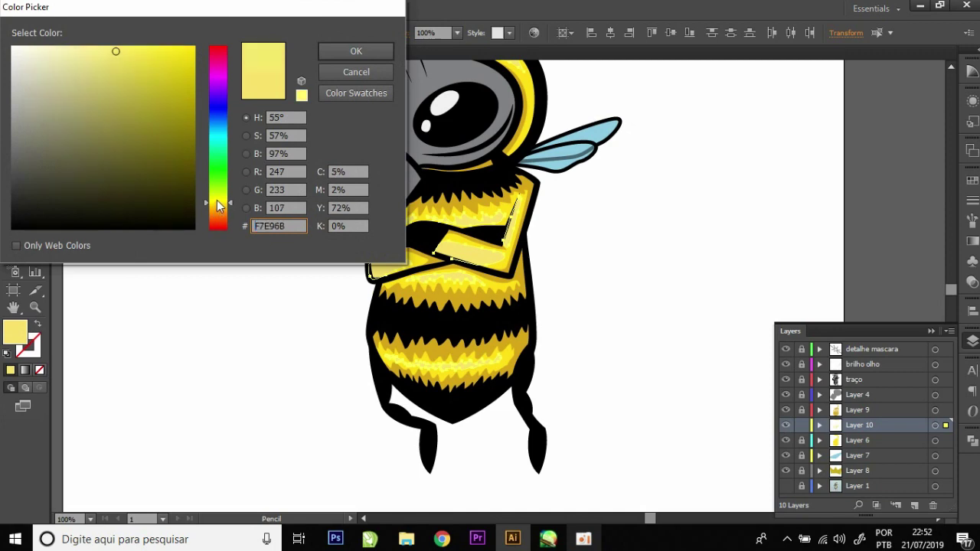
{"action": "left_click", "coordinate": [372, 46]}
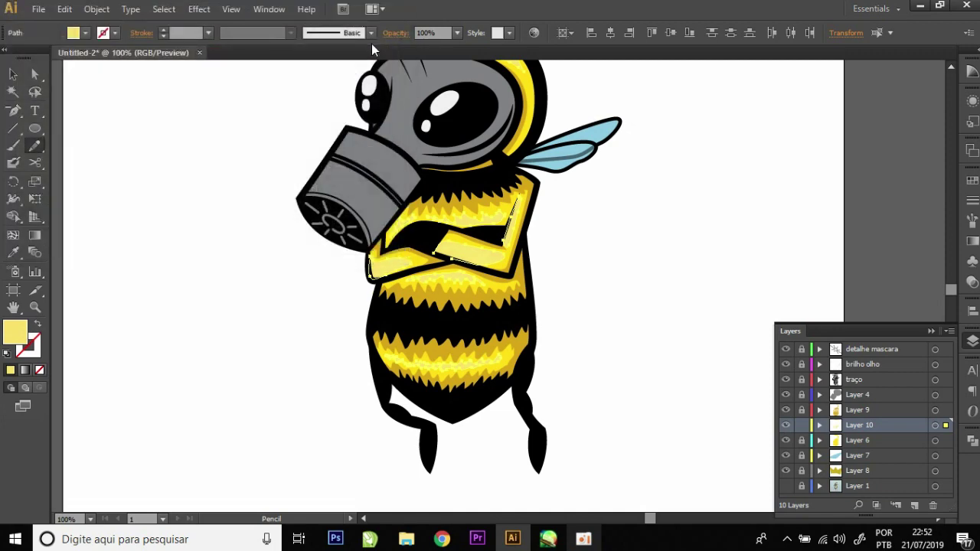
{"action": "left_click", "coordinate": [802, 427]}
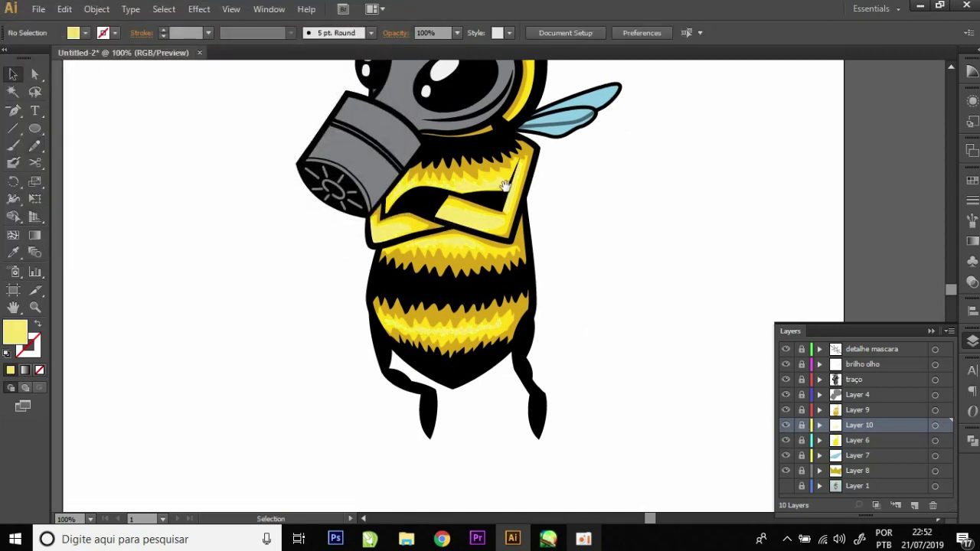
Create a new Layer 11 above Layer 4
{"action": "left_click_drag", "start_coordinate": [545, 221], "coordinate": [534, 266]}
{"action": "left_click", "coordinate": [844, 398]}
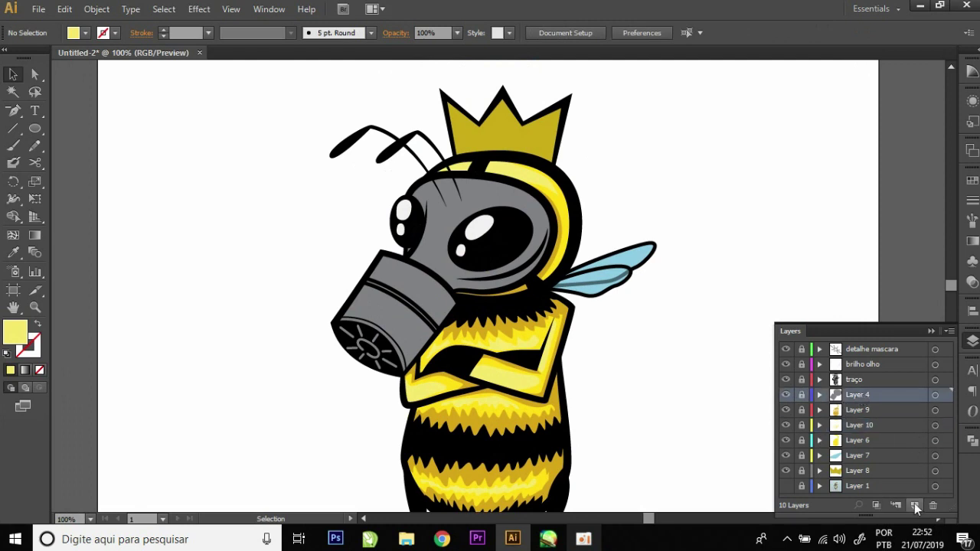
{"action": "left_click", "coordinate": [914, 505]}
Eyedrop the gas mask's grey 808184 as the fill colour
{"action": "scroll", "coordinate": [367, 249], "scroll_direction": "up", "scroll_amount": 1, "text": "alt"}
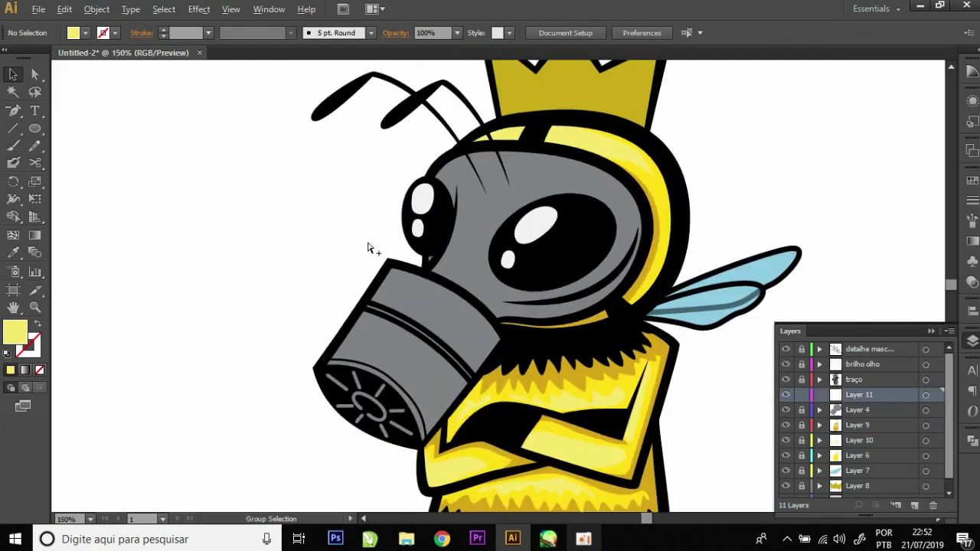
{"action": "key", "text": "i"}
{"action": "left_click", "coordinate": [468, 238]}
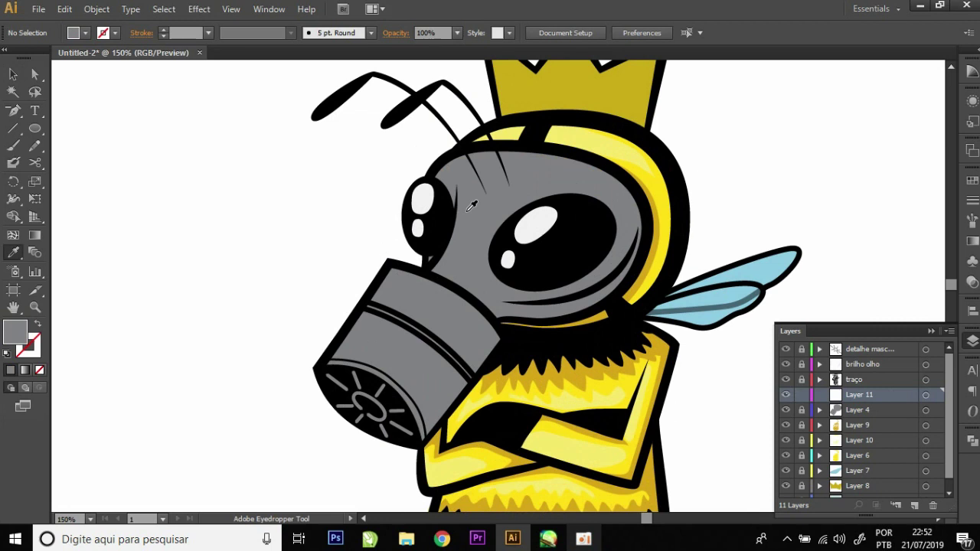
{"action": "double_click", "coordinate": [17, 335]}
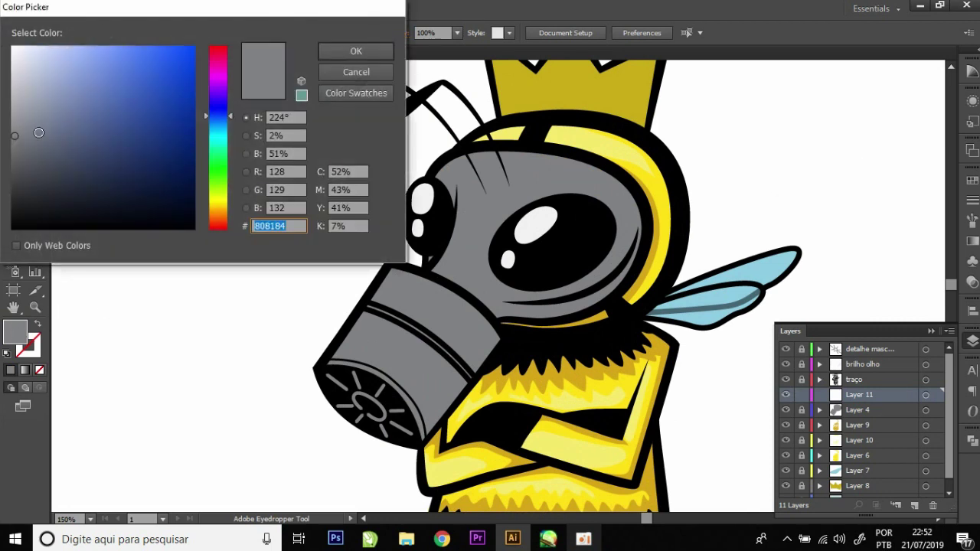
{"action": "left_click", "coordinate": [357, 50]}
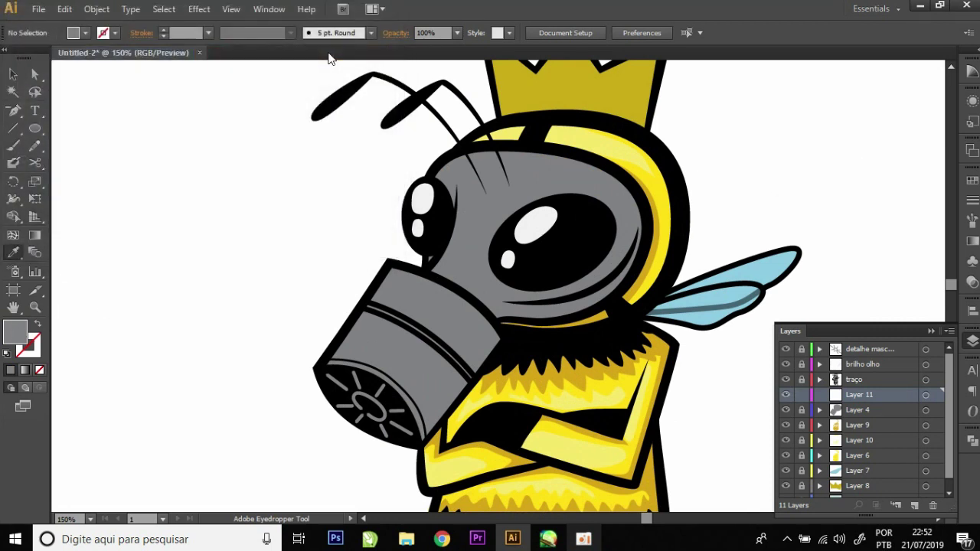
Draw a grey shading shape down the filter canister and across its band
{"action": "key", "text": "n"}
{"action": "scroll", "coordinate": [626, 247], "scroll_direction": "up", "scroll_amount": 1}
{"action": "scroll", "coordinate": [552, 215], "scroll_direction": "up", "scroll_amount": 1}
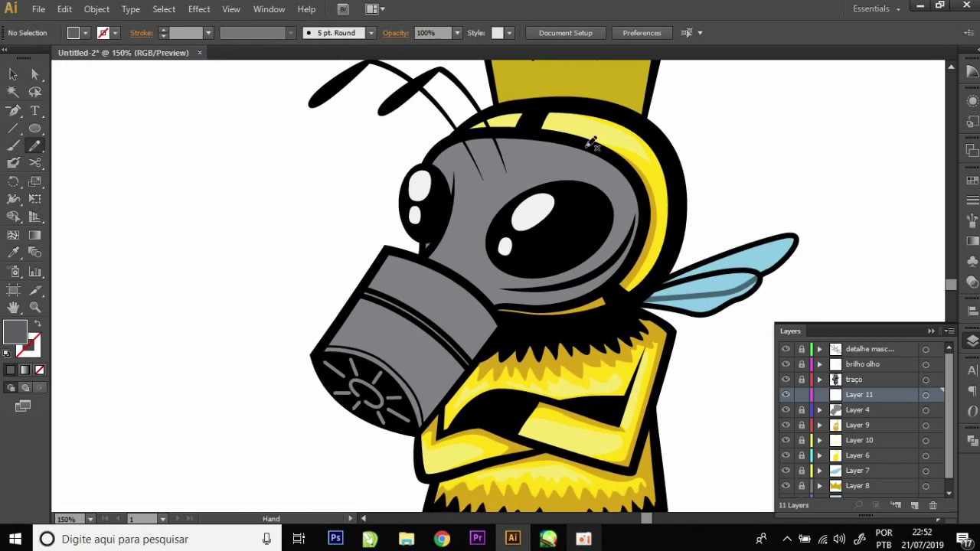
{"action": "scroll", "coordinate": [483, 181], "scroll_direction": "up", "scroll_amount": 1}
{"action": "scroll", "coordinate": [482, 181], "scroll_direction": "up", "scroll_amount": 1}
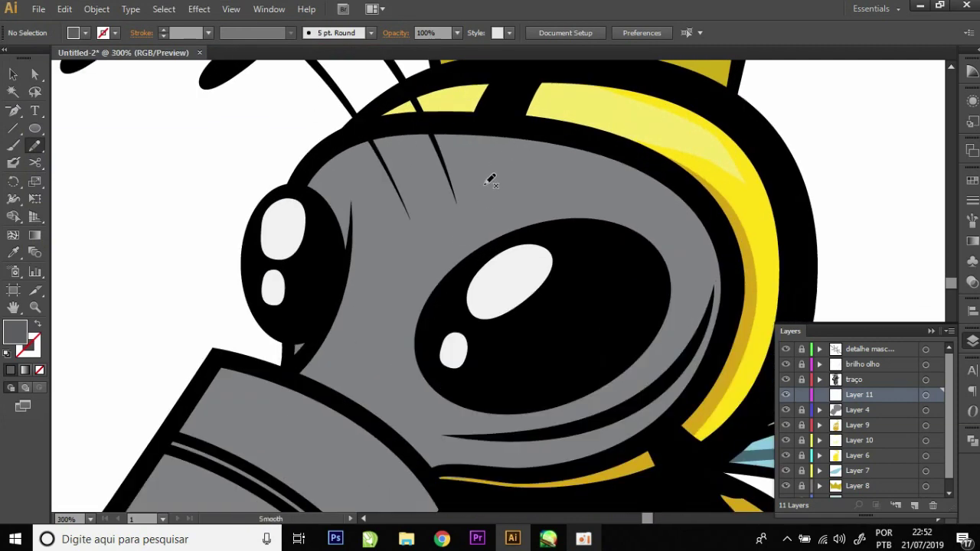
{"action": "scroll", "coordinate": [349, 211], "scroll_direction": "up", "scroll_amount": 2}
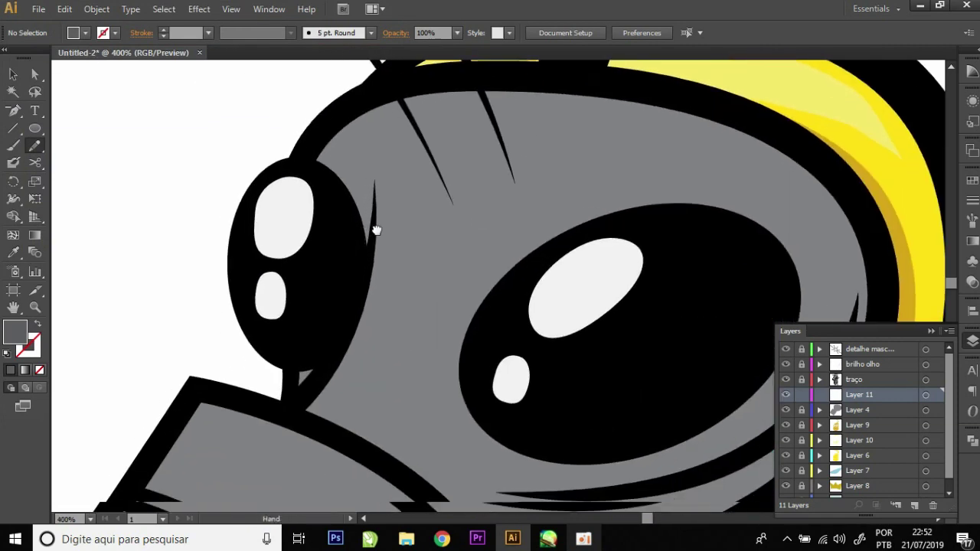
{"action": "scroll", "coordinate": [350, 240], "scroll_direction": "down", "scroll_amount": 2}
{"action": "scroll", "coordinate": [350, 241], "scroll_direction": "left", "scroll_amount": 2}
{"action": "scroll", "coordinate": [361, 340], "scroll_direction": "down", "scroll_amount": 3}
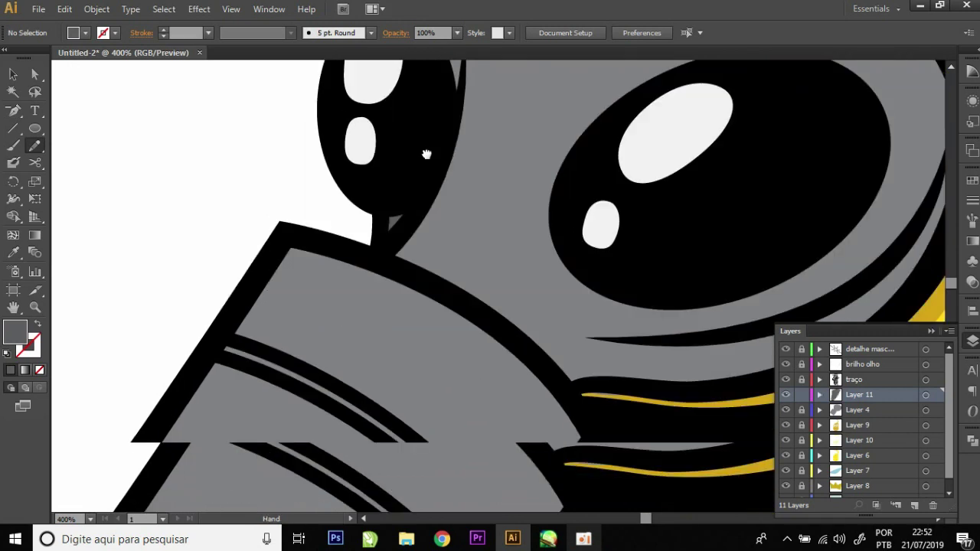
{"action": "scroll", "coordinate": [416, 207], "scroll_direction": "down", "scroll_amount": 3}
{"action": "scroll", "coordinate": [460, 182], "scroll_direction": "down", "scroll_amount": 1}
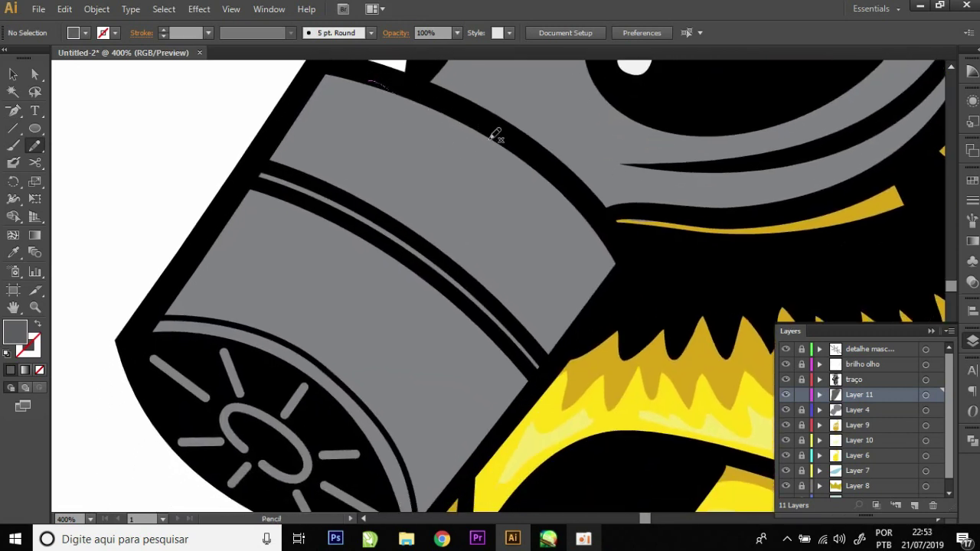
{"action": "left_click_drag", "start_coordinate": [431, 89], "coordinate": [544, 214]}
{"action": "mouse_move", "coordinate": [529, 266]}
{"action": "left_mouse_down"}
{"action": "mouse_move", "coordinate": [416, 421]}
{"action": "mouse_move", "coordinate": [385, 430]}
{"action": "mouse_move", "coordinate": [376, 466]}
{"action": "mouse_move", "coordinate": [433, 486]}
{"action": "mouse_move", "coordinate": [494, 436]}
{"action": "mouse_move", "coordinate": [566, 352]}
{"action": "left_mouse_up"}
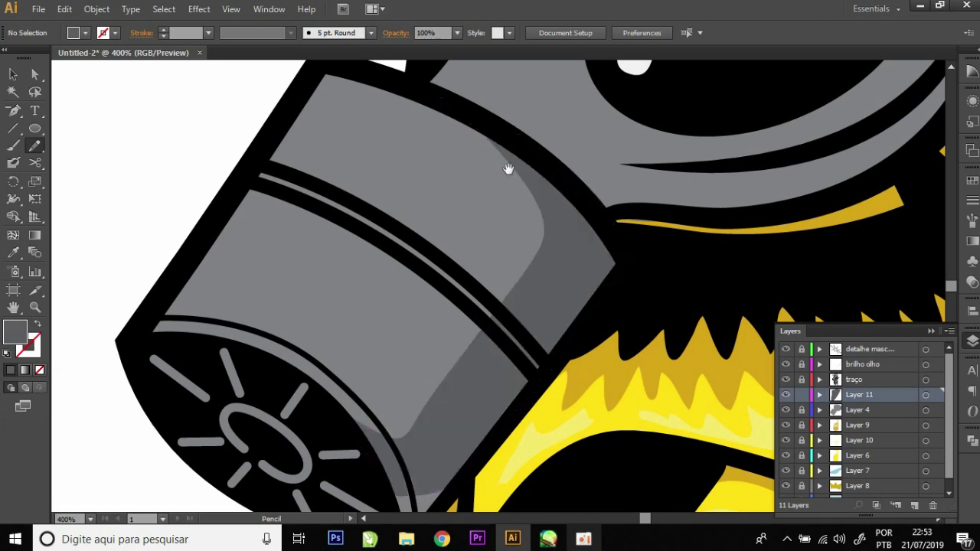
Trace a second grey shading shape along the canister's edge
{"action": "scroll", "coordinate": [512, 150], "scroll_direction": "down", "scroll_amount": 4}
{"action": "scroll", "coordinate": [374, 352], "scroll_direction": "up", "scroll_amount": 1, "text": "alt"}
{"action": "mouse_move", "coordinate": [387, 296]}
{"action": "left_mouse_down"}
{"action": "mouse_move", "coordinate": [439, 375]}
{"action": "mouse_move", "coordinate": [509, 283]}
{"action": "left_mouse_up"}
{"action": "scroll", "coordinate": [532, 306], "scroll_direction": "up", "scroll_amount": 1, "text": "alt"}
{"action": "scroll", "coordinate": [597, 125], "scroll_direction": "up", "scroll_amount": 1, "text": "alt"}
{"action": "left_click_drag", "start_coordinate": [597, 125], "coordinate": [460, 314]}
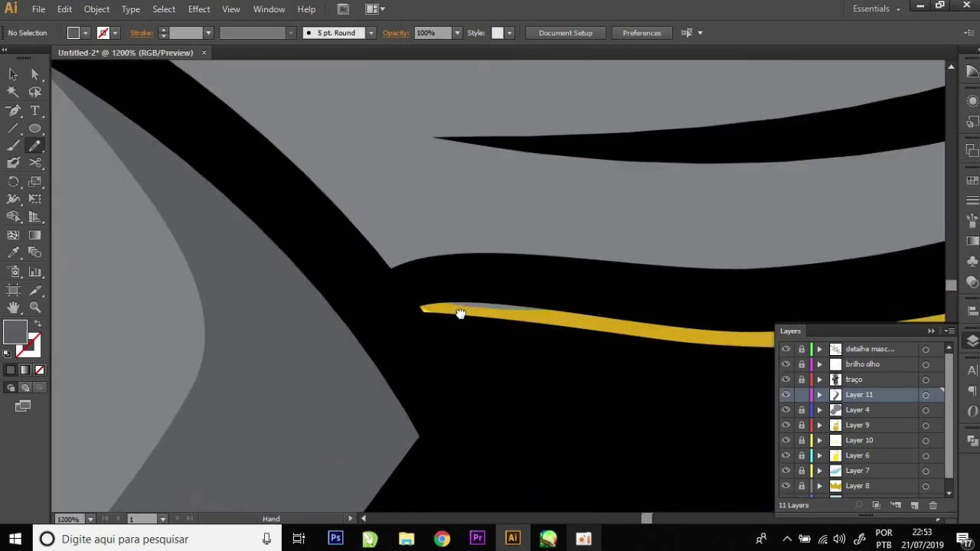
Reshape the path above the yellow stroke with Direct Selection and check the canister shading
{"action": "key", "text": "a"}
{"action": "left_click", "coordinate": [493, 330]}
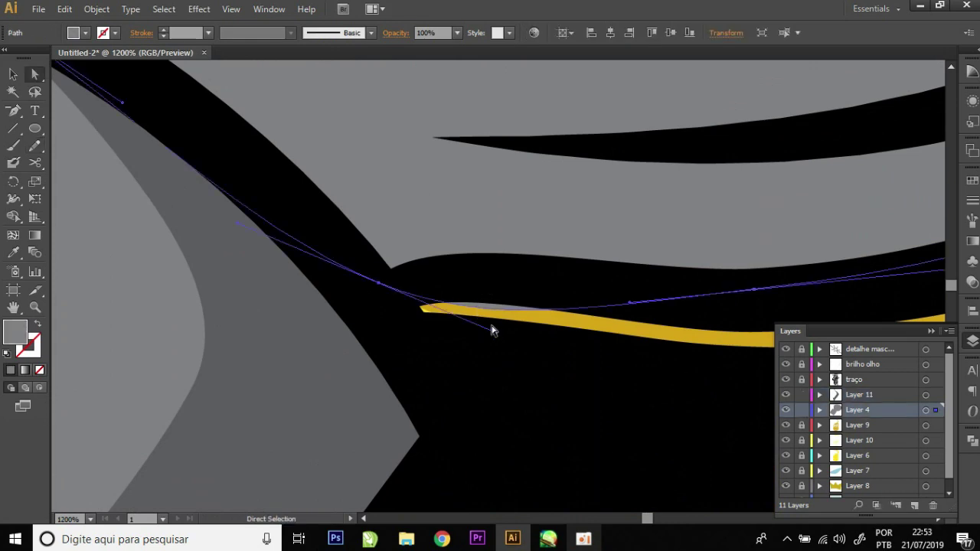
{"action": "left_click_drag", "start_coordinate": [498, 315], "coordinate": [513, 289]}
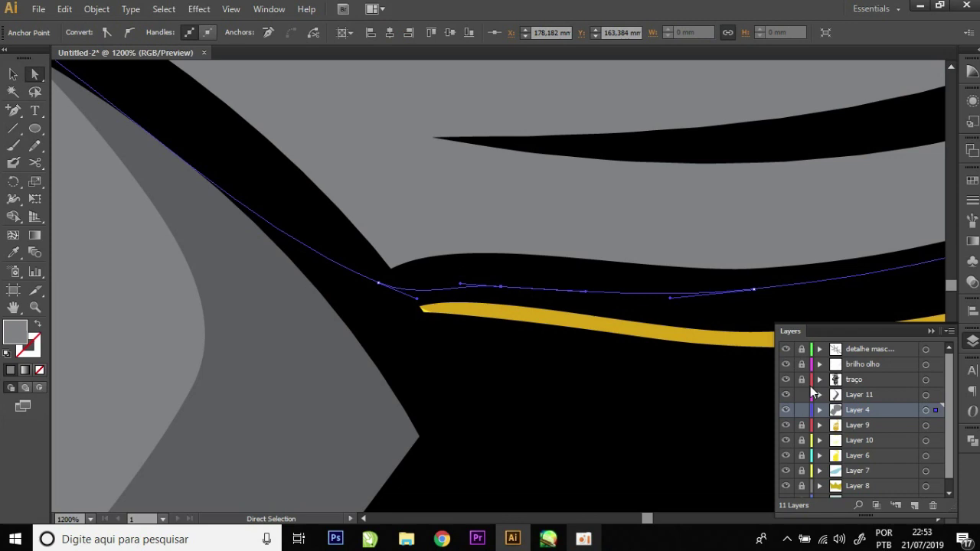
{"action": "left_click", "coordinate": [801, 414]}
{"action": "scroll", "coordinate": [634, 373], "scroll_direction": "down", "scroll_amount": 3}
{"action": "left_click", "coordinate": [532, 357]}
{"action": "scroll", "coordinate": [407, 313], "scroll_direction": "down", "scroll_amount": 2}
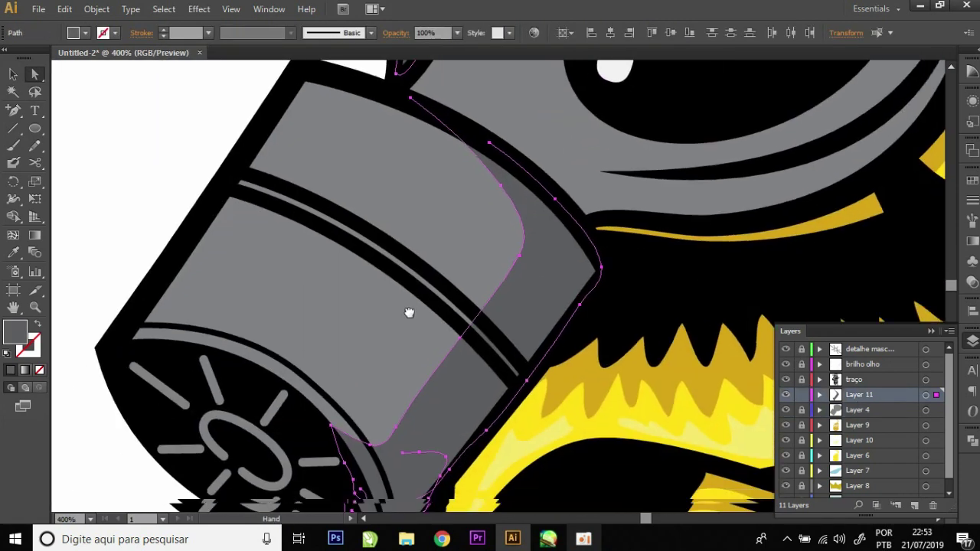
{"action": "left_click", "coordinate": [429, 285]}
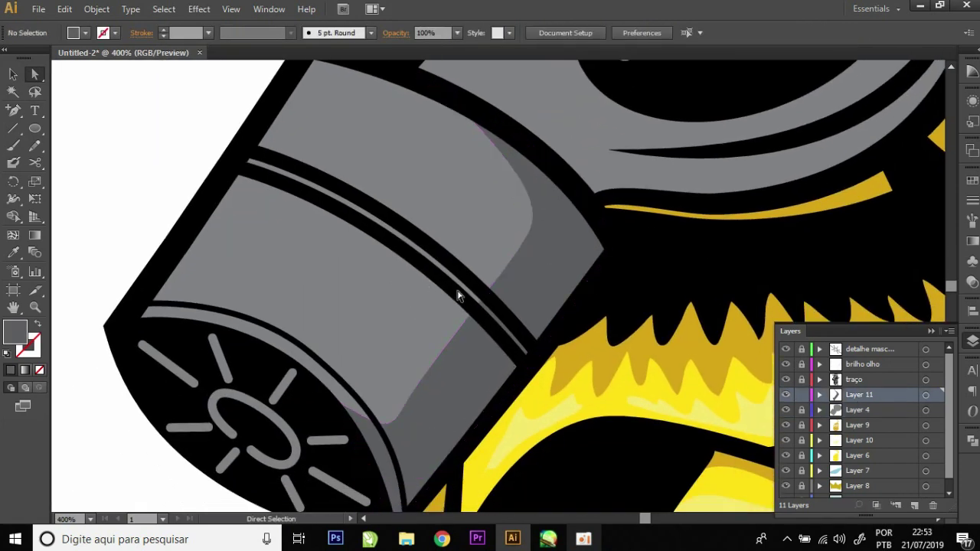
{"action": "key", "text": "n"}
{"action": "scroll", "coordinate": [357, 411], "scroll_direction": "down", "scroll_amount": 1}
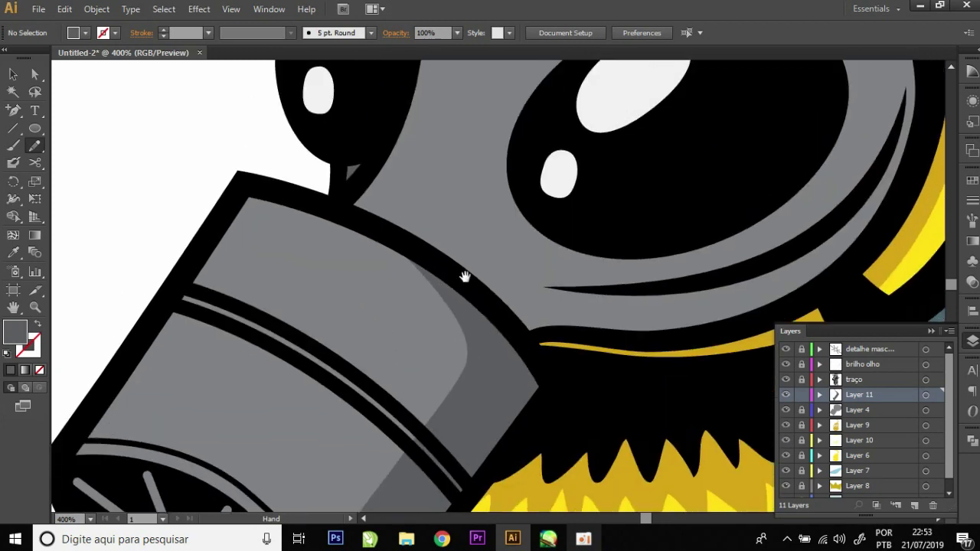
{"action": "scroll", "coordinate": [464, 278], "scroll_direction": "up", "scroll_amount": 5}
Draw a closed dark grey shadow along the mask's top and right rim
{"action": "scroll", "coordinate": [563, 324], "scroll_direction": "right", "scroll_amount": 2}
{"action": "left_click_drag", "start_coordinate": [504, 78], "coordinate": [551, 100]}
{"action": "left_click_drag", "start_coordinate": [622, 141], "coordinate": [645, 166]}
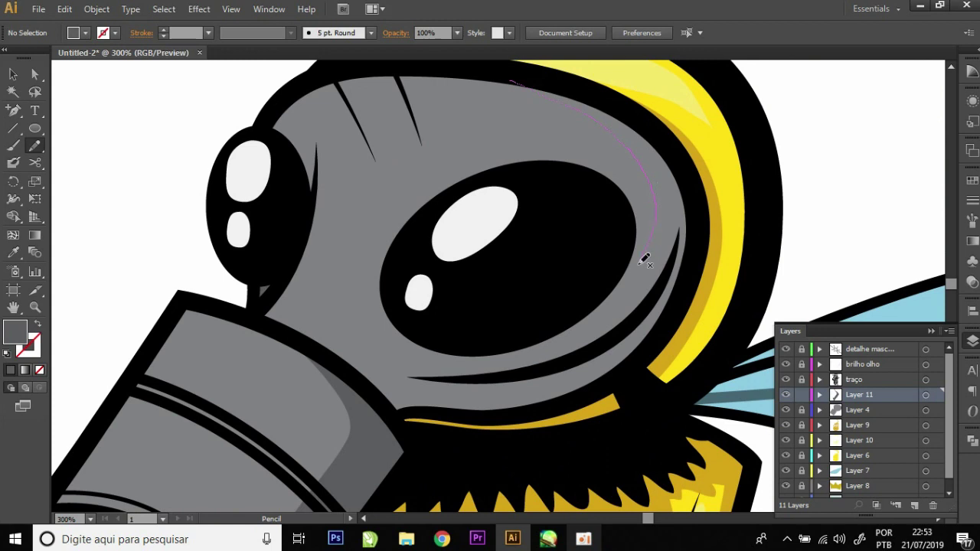
{"action": "left_click_drag", "start_coordinate": [548, 78], "coordinate": [650, 234]}
{"action": "mouse_move", "coordinate": [629, 294]}
{"action": "left_mouse_down"}
{"action": "mouse_move", "coordinate": [595, 328]}
{"action": "mouse_move", "coordinate": [478, 372]}
{"action": "left_mouse_up"}
{"action": "mouse_move", "coordinate": [472, 374]}
{"action": "left_mouse_down"}
{"action": "mouse_move", "coordinate": [531, 368]}
{"action": "mouse_move", "coordinate": [628, 328]}
{"action": "mouse_move", "coordinate": [673, 258]}
{"action": "mouse_move", "coordinate": [687, 204]}
{"action": "mouse_move", "coordinate": [656, 131]}
{"action": "mouse_move", "coordinate": [606, 91]}
{"action": "left_mouse_up"}
{"action": "left_click_drag", "start_coordinate": [638, 215], "coordinate": [598, 154]}
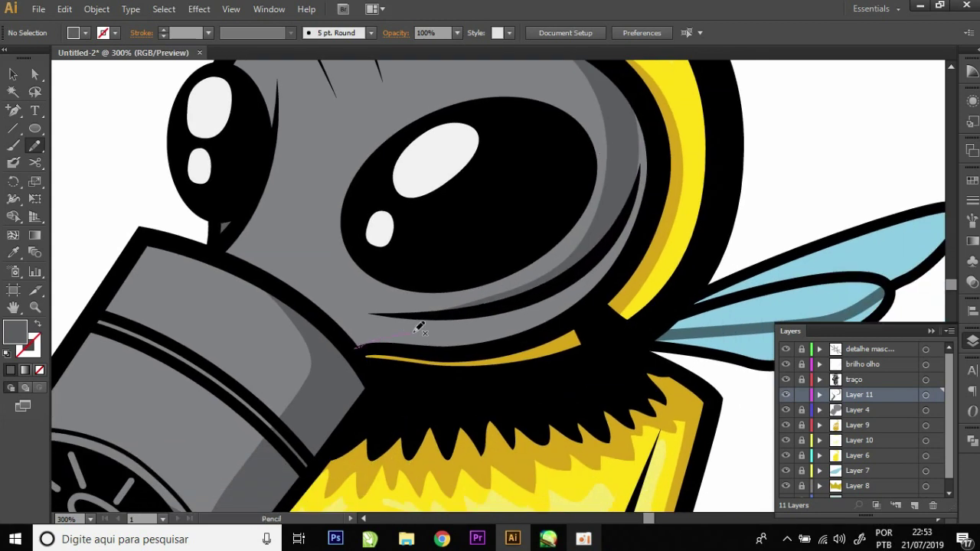
Add dark shading along the eye's lower edge and view the whole bee
{"action": "mouse_move", "coordinate": [361, 313]}
{"action": "left_mouse_down"}
{"action": "mouse_move", "coordinate": [449, 311]}
{"action": "mouse_move", "coordinate": [576, 268]}
{"action": "mouse_move", "coordinate": [624, 164]}
{"action": "mouse_move", "coordinate": [635, 92]}
{"action": "mouse_move", "coordinate": [657, 148]}
{"action": "mouse_move", "coordinate": [649, 227]}
{"action": "mouse_move", "coordinate": [595, 291]}
{"action": "mouse_move", "coordinate": [547, 329]}
{"action": "mouse_move", "coordinate": [473, 350]}
{"action": "mouse_move", "coordinate": [361, 348]}
{"action": "left_mouse_up"}
{"action": "left_click_drag", "start_coordinate": [260, 161], "coordinate": [289, 254]}
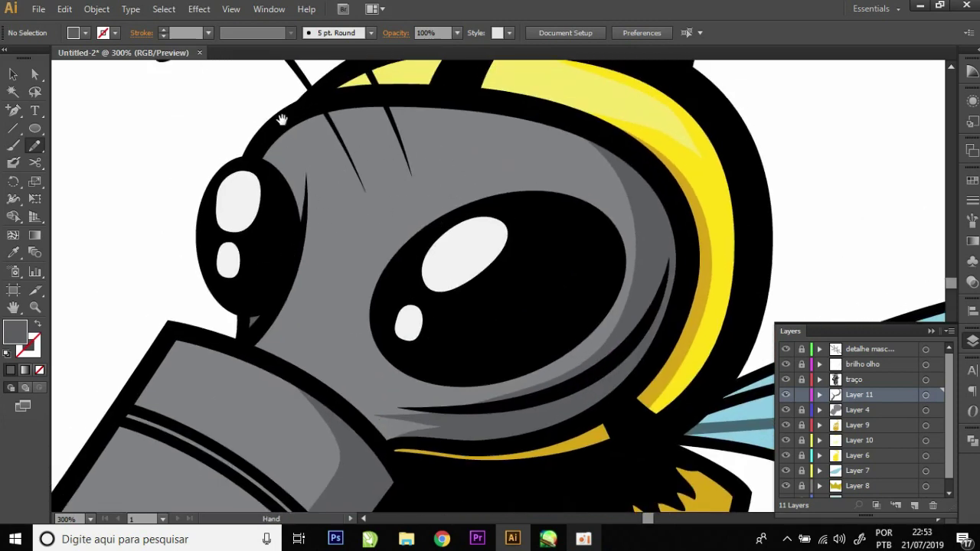
{"action": "key", "text": "ctrl+1"}
{"action": "scroll", "coordinate": [628, 206], "scroll_direction": "down", "scroll_amount": 1}
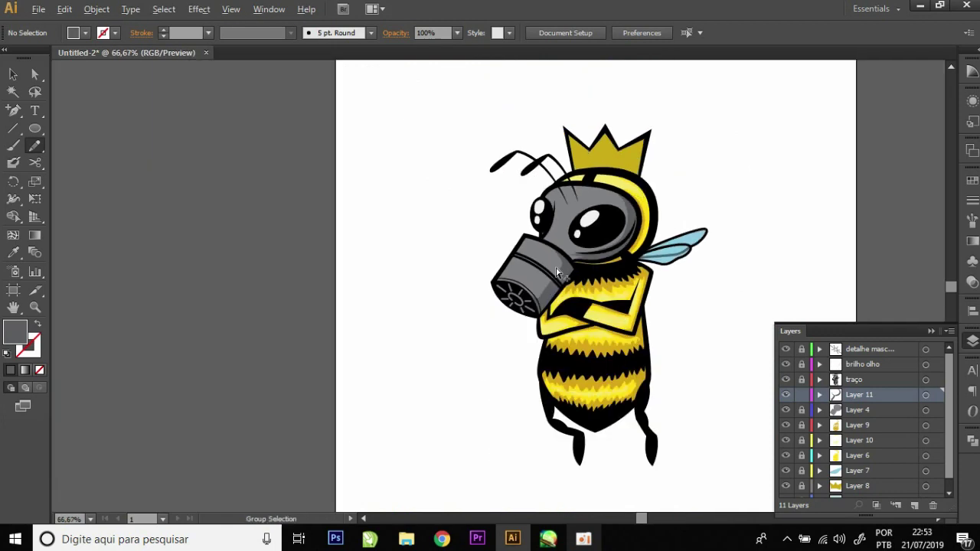
Draw a dark grey shading loop around the canister's top
{"action": "scroll", "coordinate": [559, 274], "scroll_direction": "up", "scroll_amount": 2}
{"action": "scroll", "coordinate": [542, 253], "scroll_direction": "up", "scroll_amount": 1}
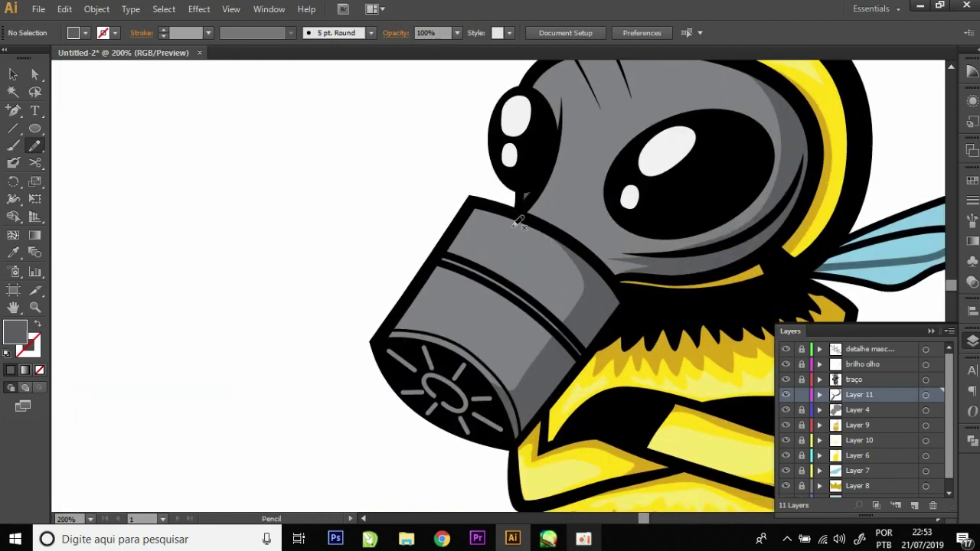
{"action": "scroll", "coordinate": [497, 233], "scroll_direction": "up", "scroll_amount": 1}
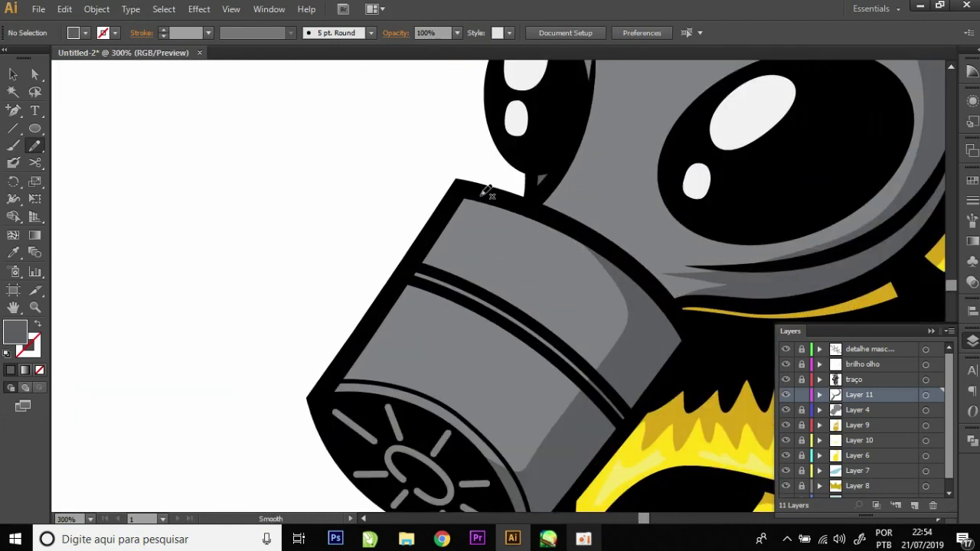
{"action": "mouse_move", "coordinate": [486, 191]}
{"action": "left_mouse_down"}
{"action": "mouse_move", "coordinate": [557, 187]}
{"action": "mouse_move", "coordinate": [601, 203]}
{"action": "left_mouse_up"}
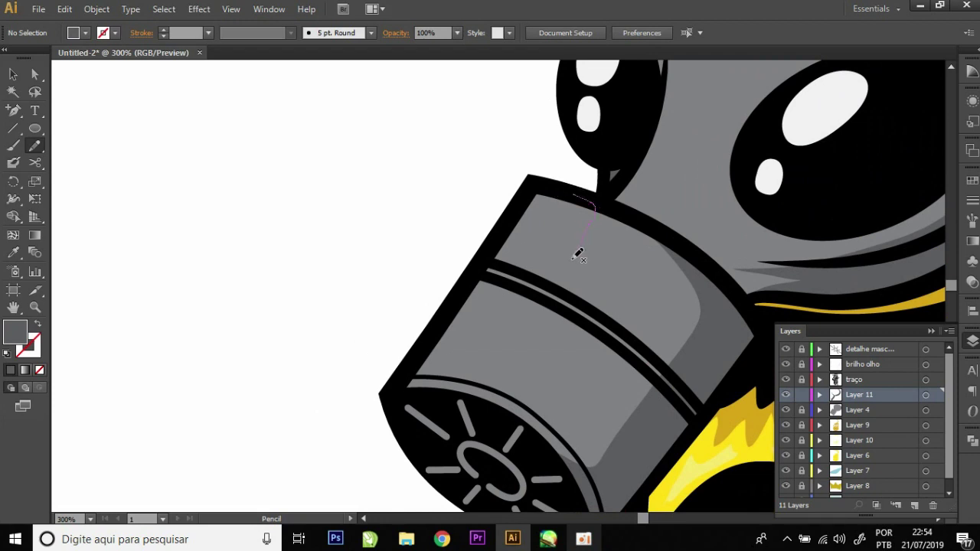
{"action": "mouse_move", "coordinate": [496, 389]}
{"action": "left_mouse_down"}
{"action": "mouse_move", "coordinate": [468, 400]}
{"action": "mouse_move", "coordinate": [506, 418]}
{"action": "mouse_move", "coordinate": [524, 368]}
{"action": "left_mouse_up"}
{"action": "left_click_drag", "start_coordinate": [570, 303], "coordinate": [606, 217]}
Add two shading strokes along the big eye's upper-left edge, then zoom out
{"action": "key", "text": "ctrl+1"}
{"action": "scroll", "coordinate": [554, 252], "scroll_direction": "up", "scroll_amount": 3}
{"action": "scroll", "coordinate": [464, 281], "scroll_direction": "up", "scroll_amount": 1}
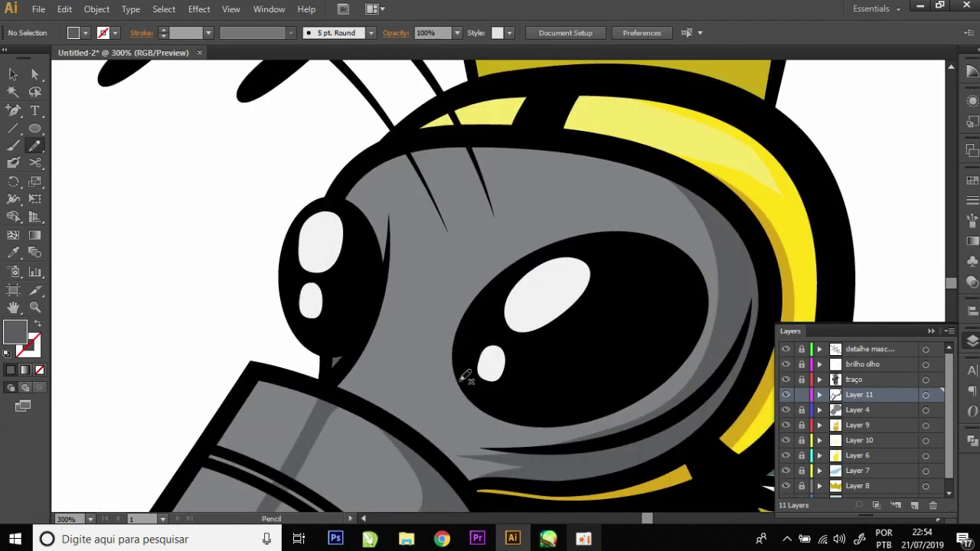
{"action": "scroll", "coordinate": [482, 324], "scroll_direction": "up", "scroll_amount": 1}
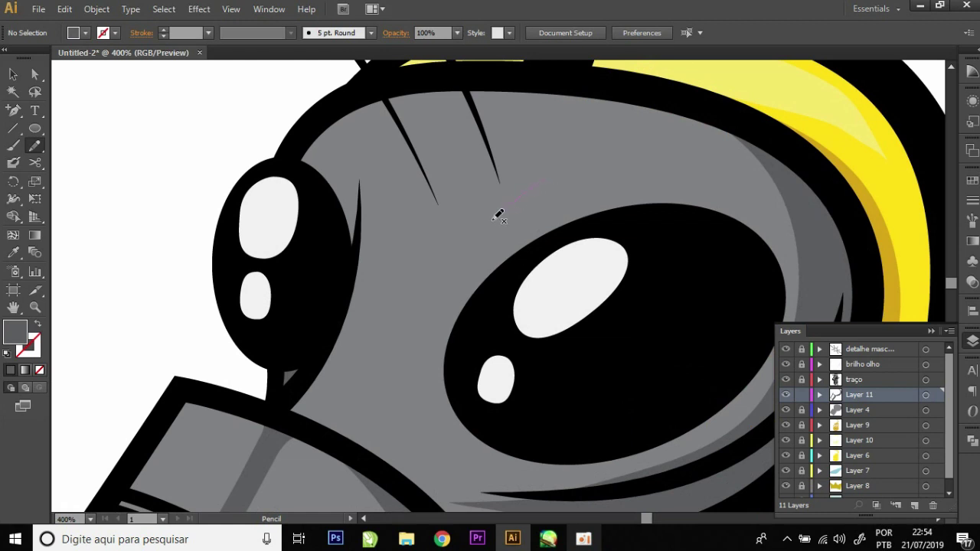
{"action": "left_click_drag", "start_coordinate": [449, 326], "coordinate": [517, 205]}
{"action": "left_click_drag", "start_coordinate": [536, 186], "coordinate": [542, 182]}
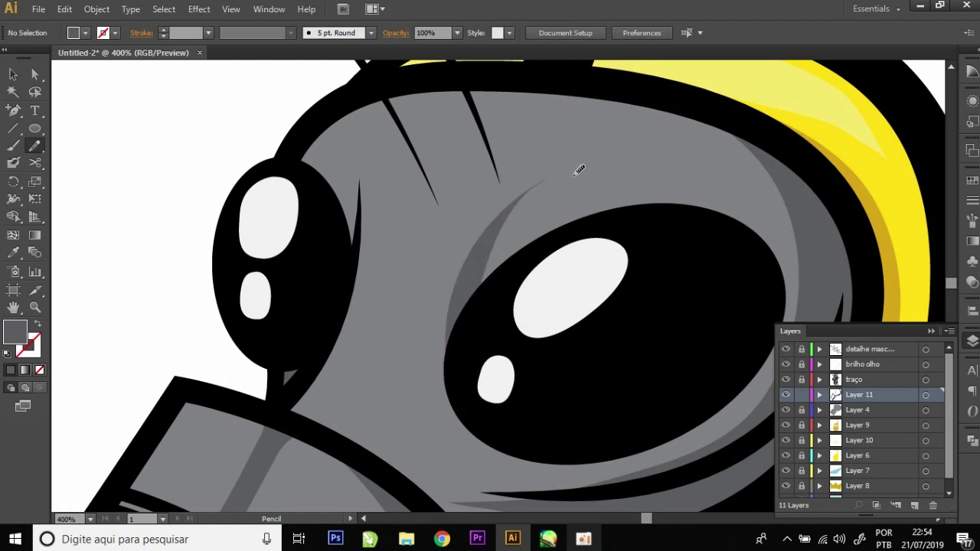
{"action": "left_click_drag", "start_coordinate": [463, 319], "coordinate": [549, 205]}
{"action": "left_click_drag", "start_coordinate": [515, 261], "coordinate": [475, 307]}
{"action": "key", "text": "ctrl+minus"}
{"action": "key", "text": "ctrl+minus"}
{"action": "key", "text": "ctrl+minus"}
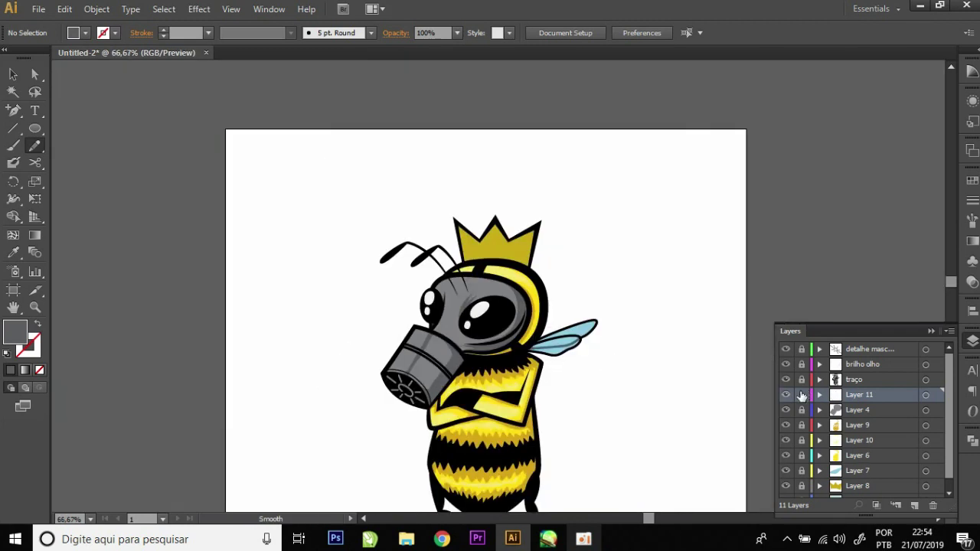
Create Layer 12 and set the fill to light grey 9D9DA0
{"action": "left_click", "coordinate": [852, 415]}
{"action": "left_click", "coordinate": [915, 506]}
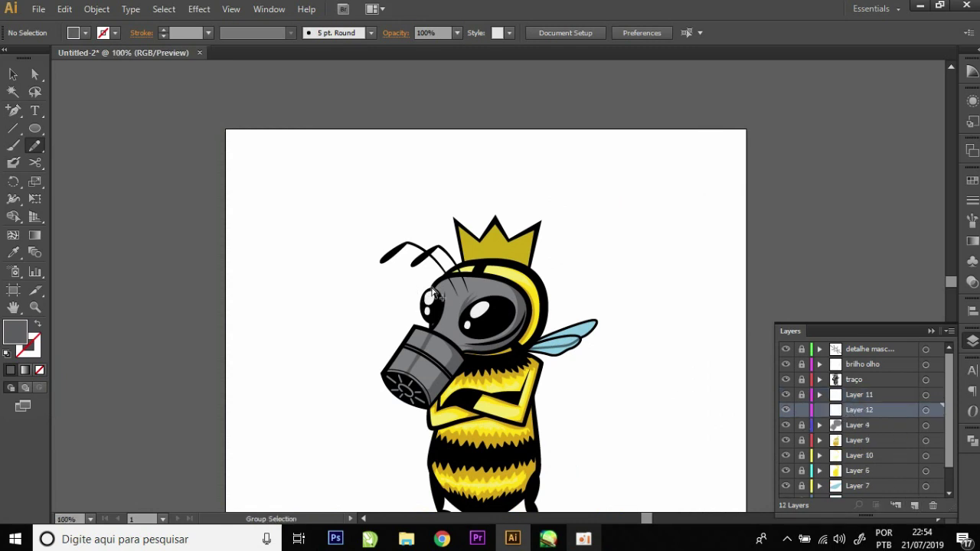
{"action": "key", "text": "ctrl+plus"}
{"action": "key", "text": "ctrl+plus"}
{"action": "key", "text": "ctrl+plus"}
{"action": "key", "text": "i"}
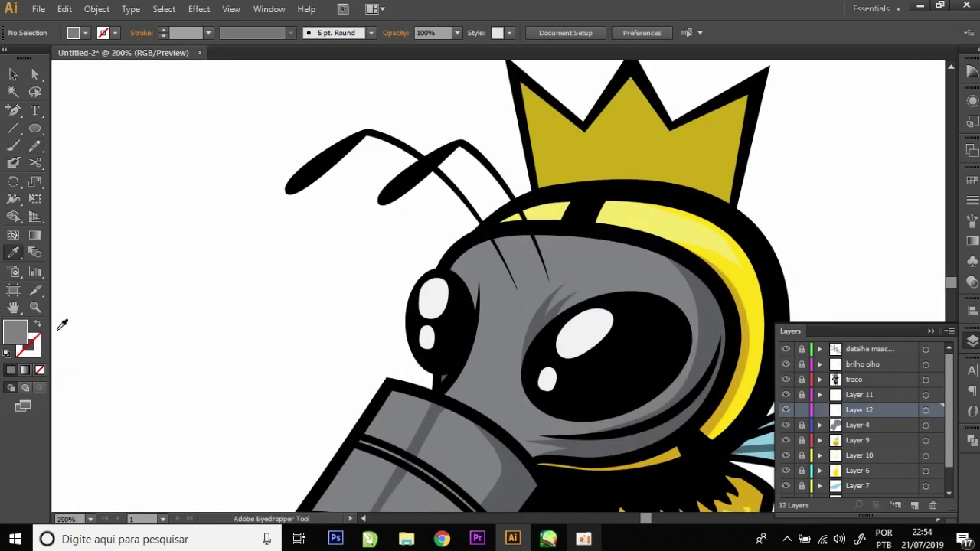
{"action": "double_click", "coordinate": [17, 333]}
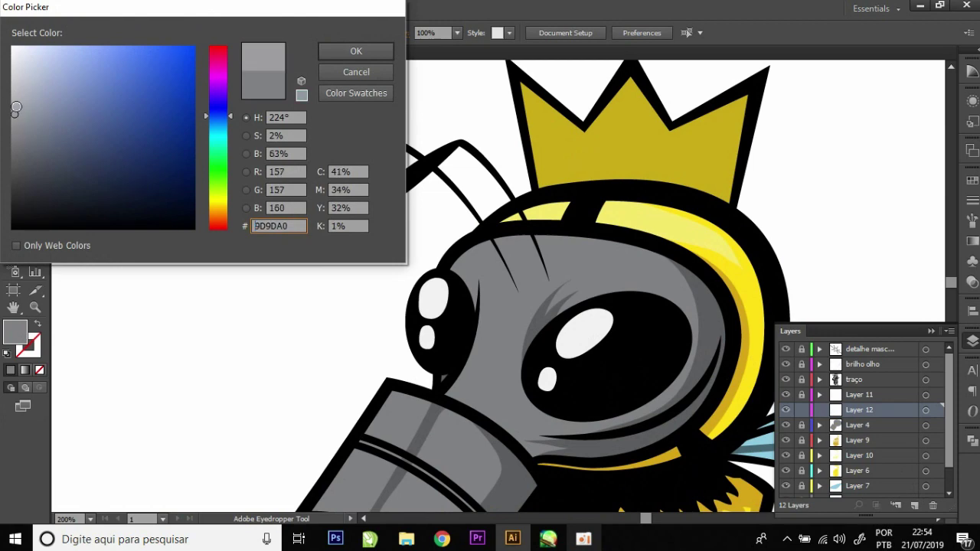
{"action": "left_click", "coordinate": [351, 51]}
{"action": "scroll", "coordinate": [367, 356], "scroll_direction": "down", "scroll_amount": 2}
{"action": "scroll", "coordinate": [368, 358], "scroll_direction": "down", "scroll_amount": 3}
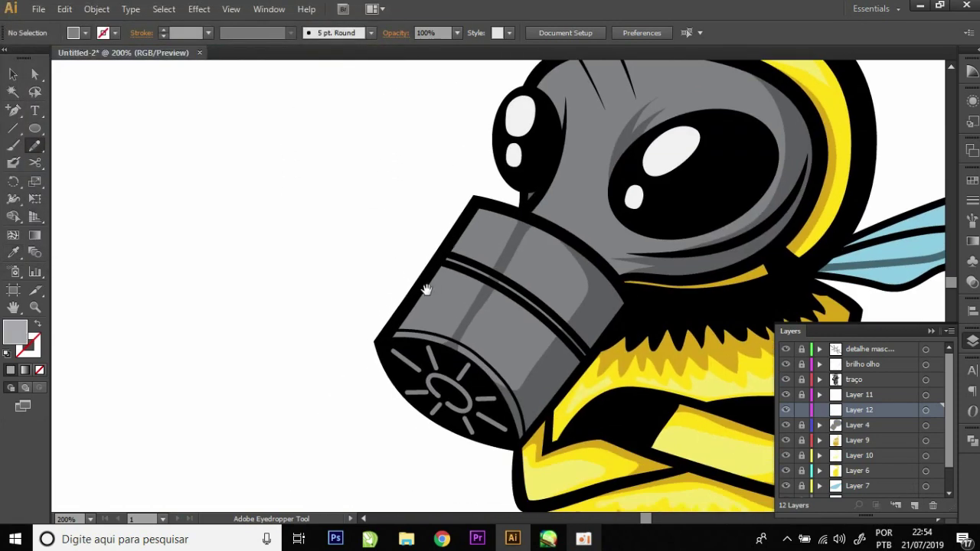
{"action": "scroll", "coordinate": [418, 344], "scroll_direction": "up", "scroll_amount": 1}
Trace light-grey highlights down the canister and beside the small eye
{"action": "scroll", "coordinate": [425, 376], "scroll_direction": "up", "scroll_amount": 1}
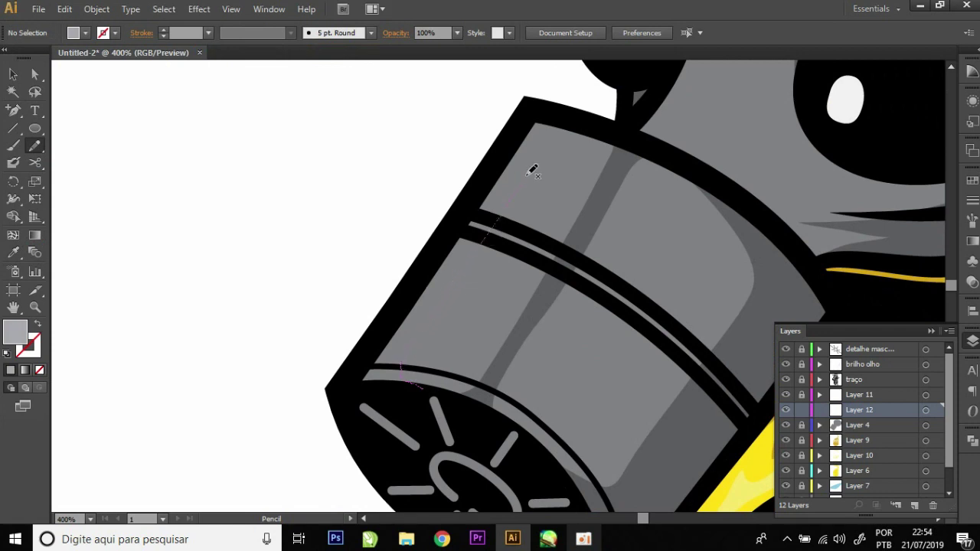
{"action": "left_click_drag", "start_coordinate": [560, 134], "coordinate": [407, 414]}
{"action": "scroll", "coordinate": [536, 245], "scroll_direction": "up", "scroll_amount": 5}
{"action": "scroll", "coordinate": [528, 275], "scroll_direction": "up", "scroll_amount": 4}
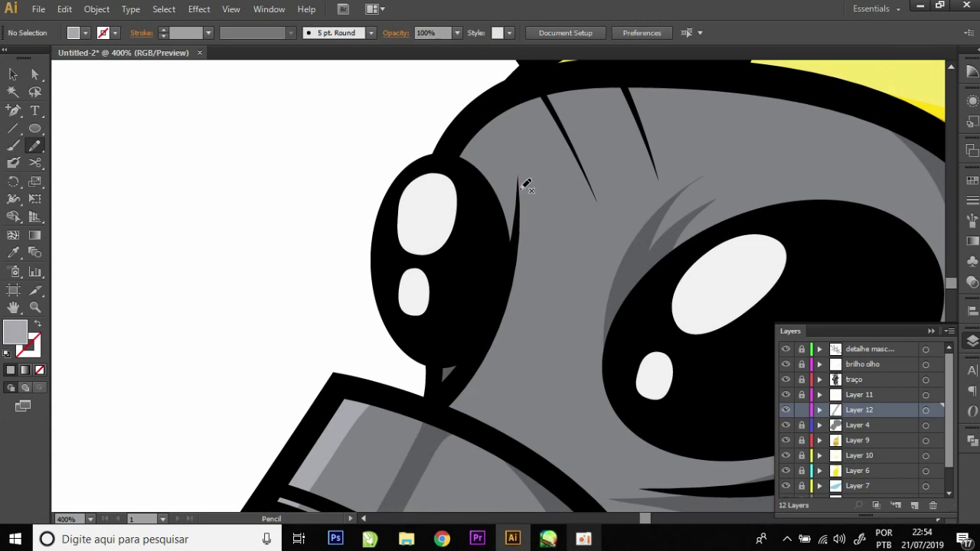
{"action": "left_click_drag", "start_coordinate": [470, 414], "coordinate": [519, 249]}
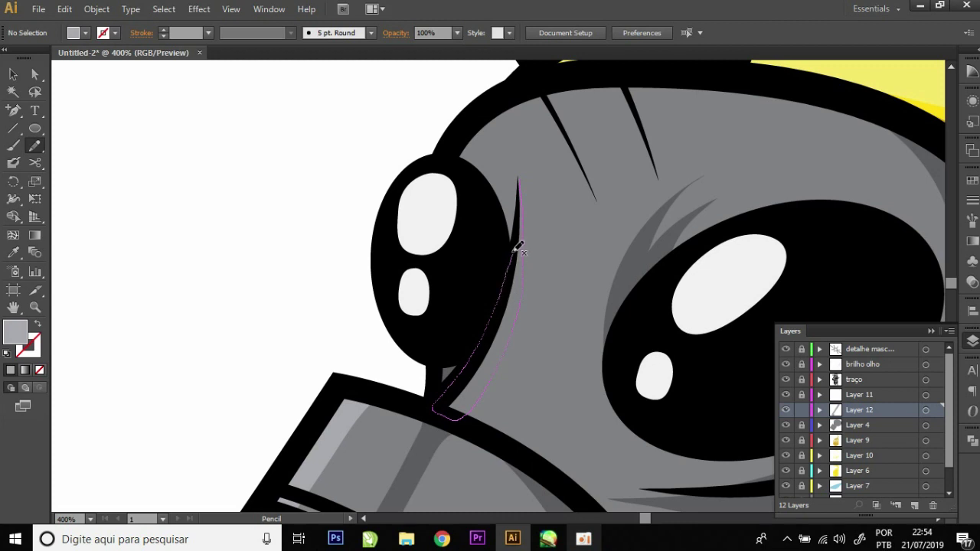
Draw a light-grey highlight along the mask's upper edge and unlock the sun detail layer
{"action": "scroll", "coordinate": [475, 245], "scroll_direction": "up", "scroll_amount": 3}
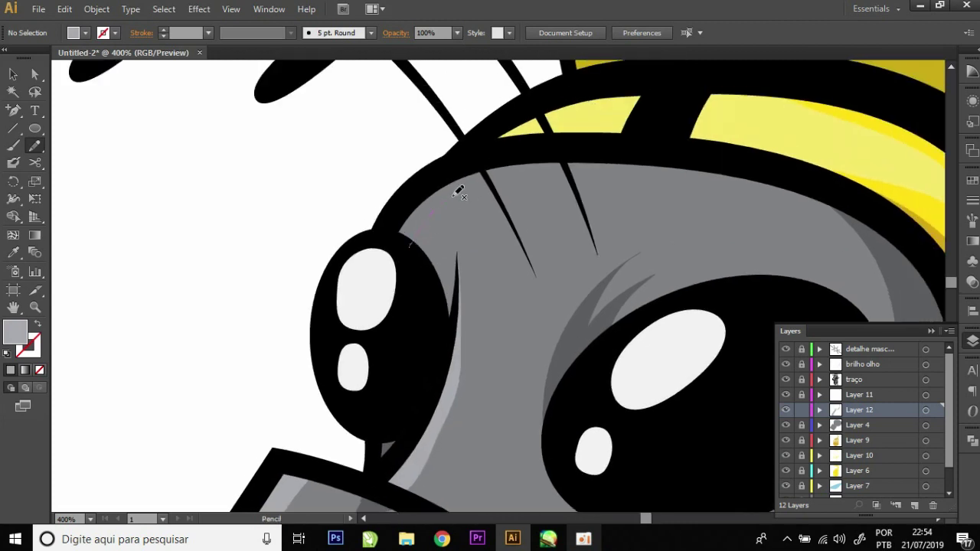
{"action": "left_click_drag", "start_coordinate": [756, 177], "coordinate": [395, 230]}
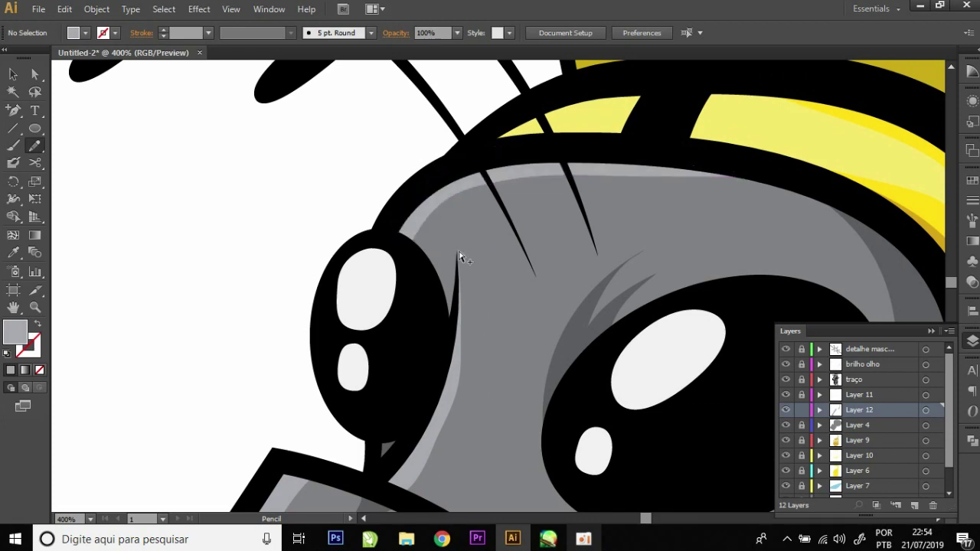
{"action": "scroll", "coordinate": [451, 261], "scroll_direction": "down", "scroll_amount": 3}
{"action": "scroll", "coordinate": [474, 284], "scroll_direction": "down", "scroll_amount": 2}
{"action": "scroll", "coordinate": [498, 307], "scroll_direction": "down", "scroll_amount": 1}
{"action": "scroll", "coordinate": [513, 318], "scroll_direction": "up", "scroll_amount": 1}
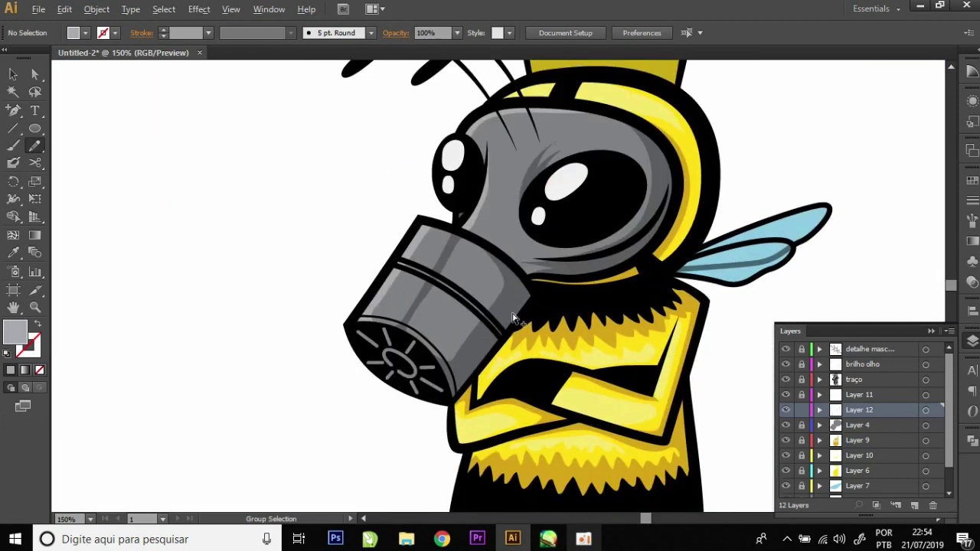
{"action": "scroll", "coordinate": [461, 297], "scroll_direction": "up", "scroll_amount": 2}
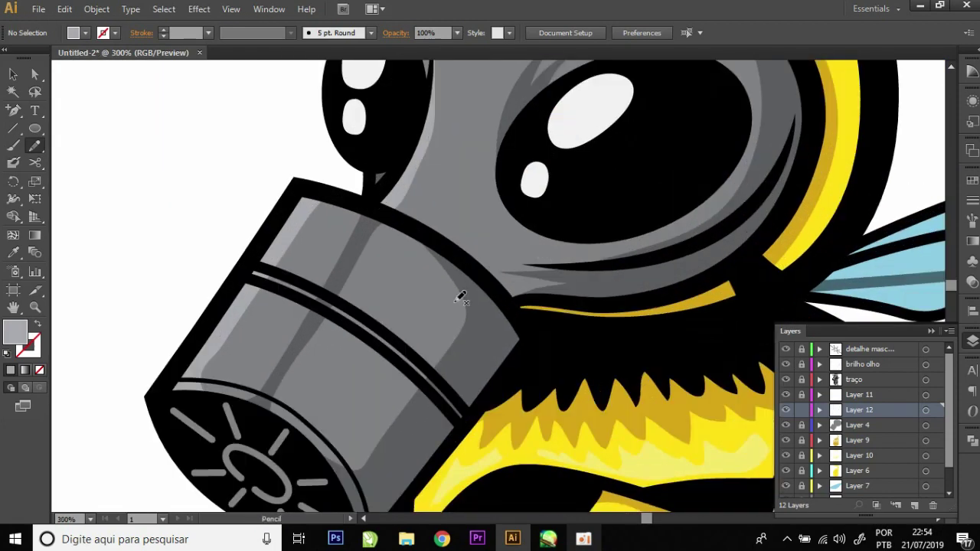
{"action": "scroll", "coordinate": [461, 297], "scroll_direction": "down", "scroll_amount": 2}
{"action": "scroll", "coordinate": [698, 387], "scroll_direction": "left", "scroll_amount": 3}
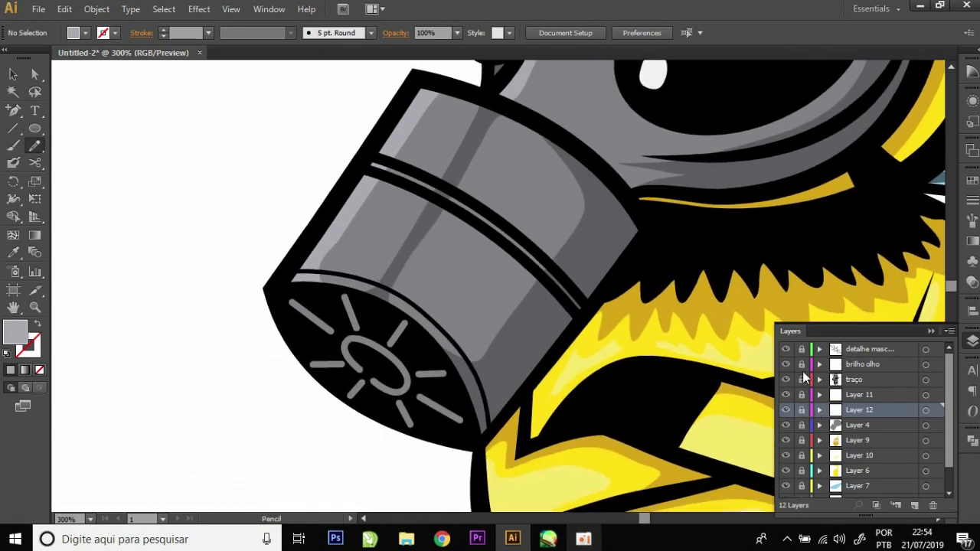
{"action": "left_click", "coordinate": [786, 350]}
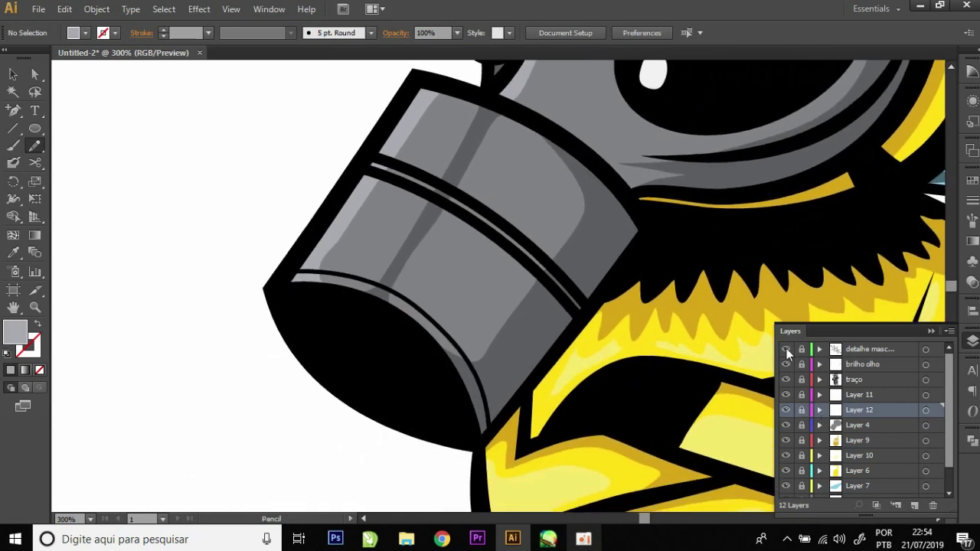
Recolour the filter's sun detail darker grey, then add a new layer above Layer 8
{"action": "left_click", "coordinate": [925, 350]}
{"action": "double_click", "coordinate": [11, 335]}
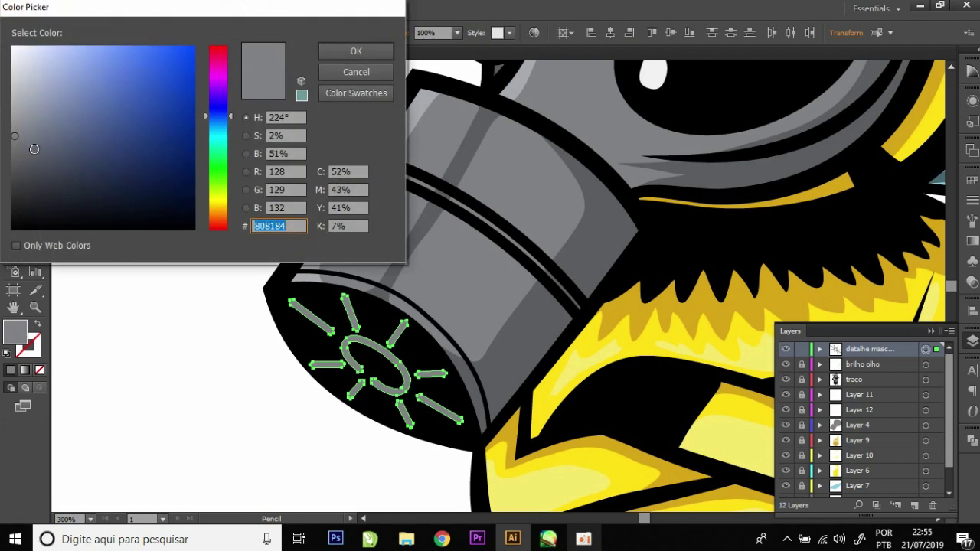
{"action": "left_click", "coordinate": [23, 164]}
{"action": "left_click", "coordinate": [383, 50]}
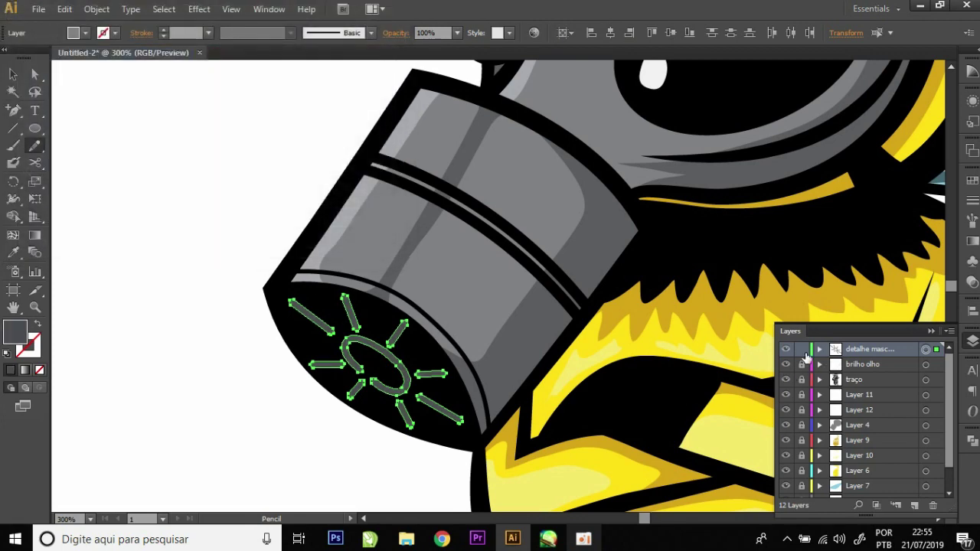
{"action": "key", "text": "v"}
{"action": "left_click", "coordinate": [360, 405]}
{"action": "key", "text": "ctrl+1"}
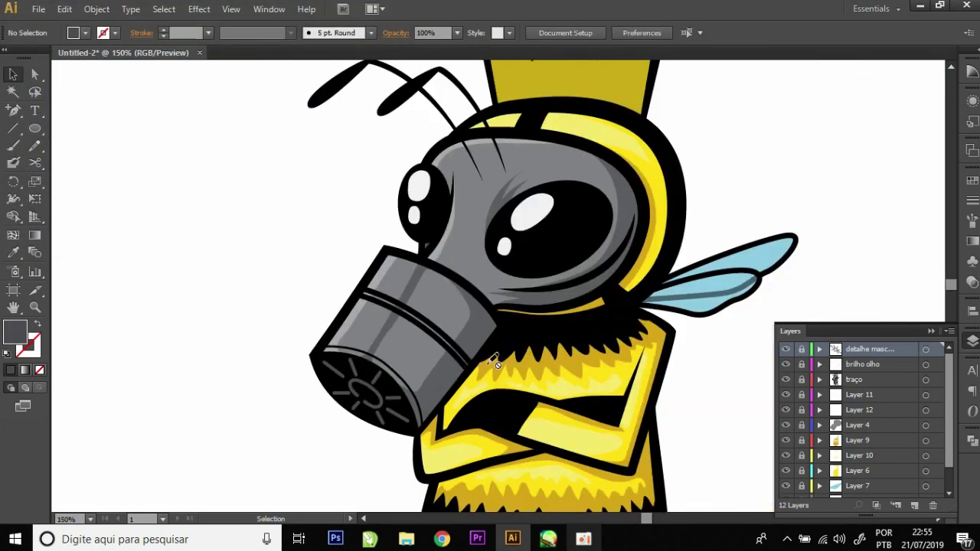
{"action": "scroll", "coordinate": [831, 393], "scroll_direction": "down", "scroll_amount": 2}
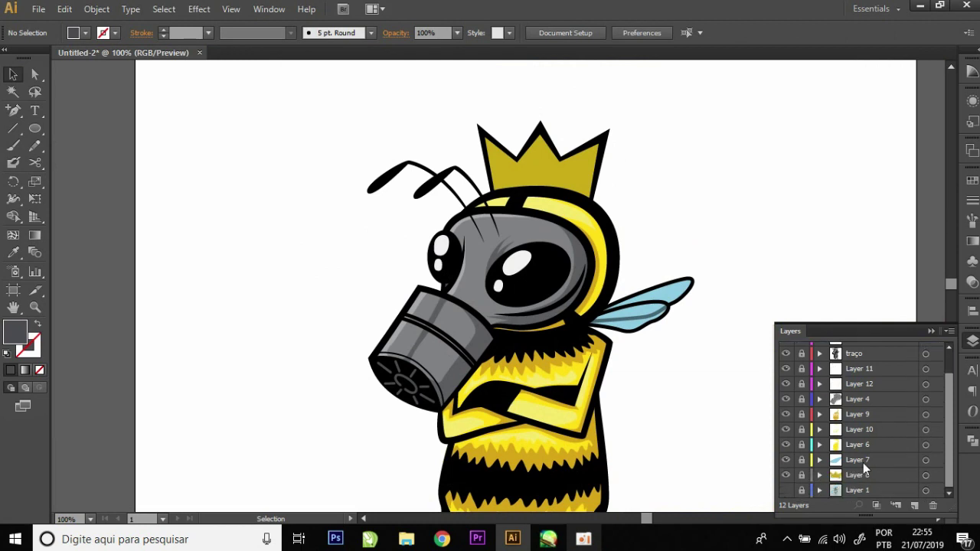
{"action": "left_click", "coordinate": [805, 476]}
{"action": "key", "text": "ctrl+l"}
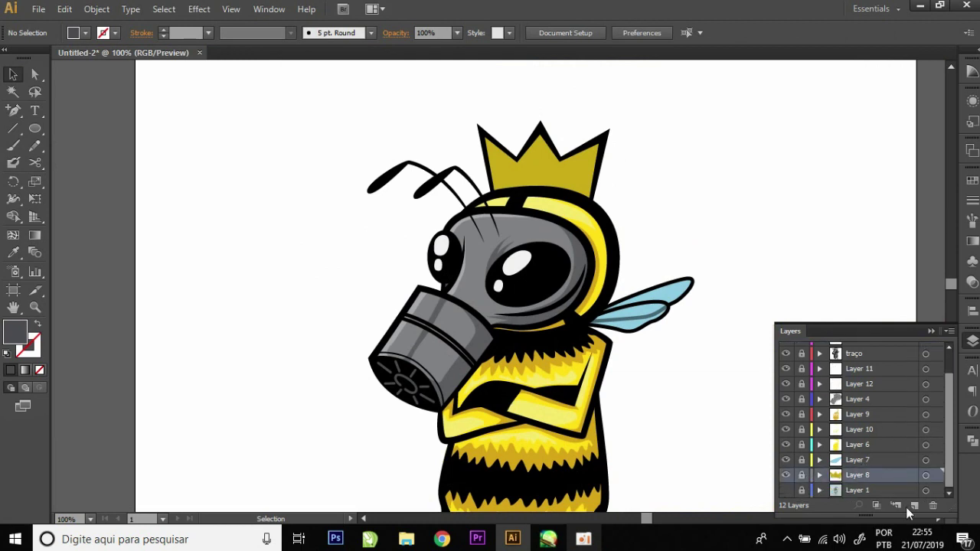
Sample the crown's yellow and darken it to a dark olive fill
{"action": "key", "text": "i"}
{"action": "left_click", "coordinate": [539, 164]}
{"action": "scroll", "coordinate": [530, 168], "scroll_direction": "up", "scroll_amount": 1}
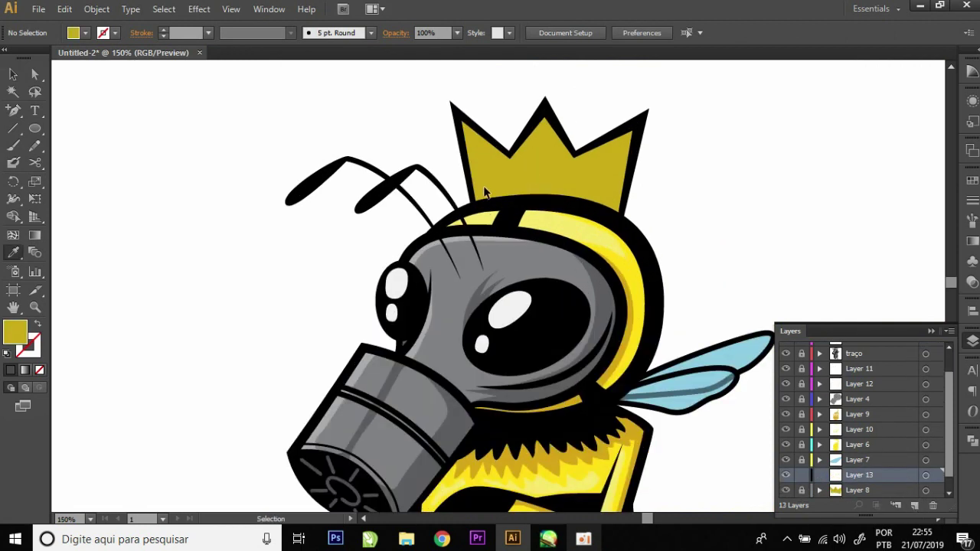
{"action": "double_click", "coordinate": [16, 337]}
{"action": "left_click_drag", "start_coordinate": [170, 106], "coordinate": [163, 118]}
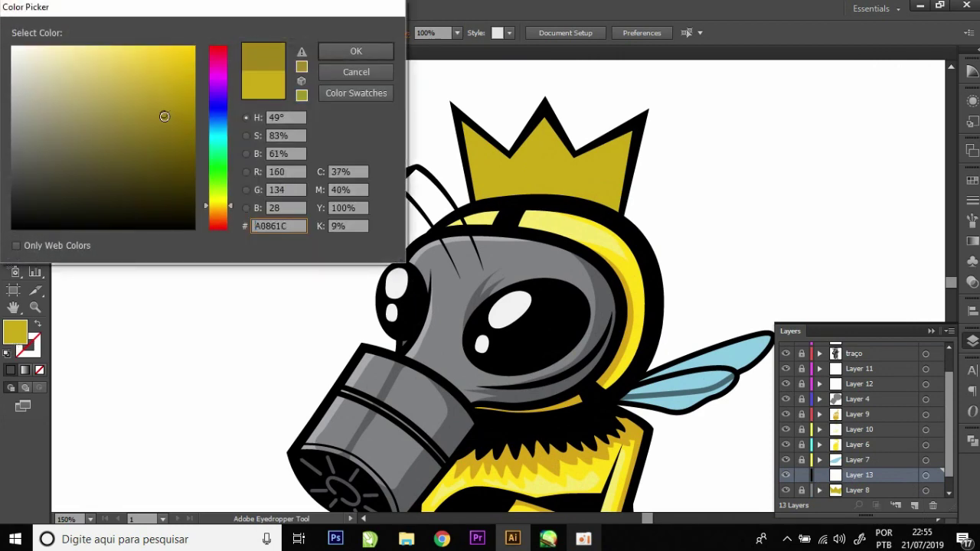
{"action": "left_click", "coordinate": [359, 50]}
Pencil three olive shading bands on the crown's left, middle and right, then add Layer 14
{"action": "key", "text": "n"}
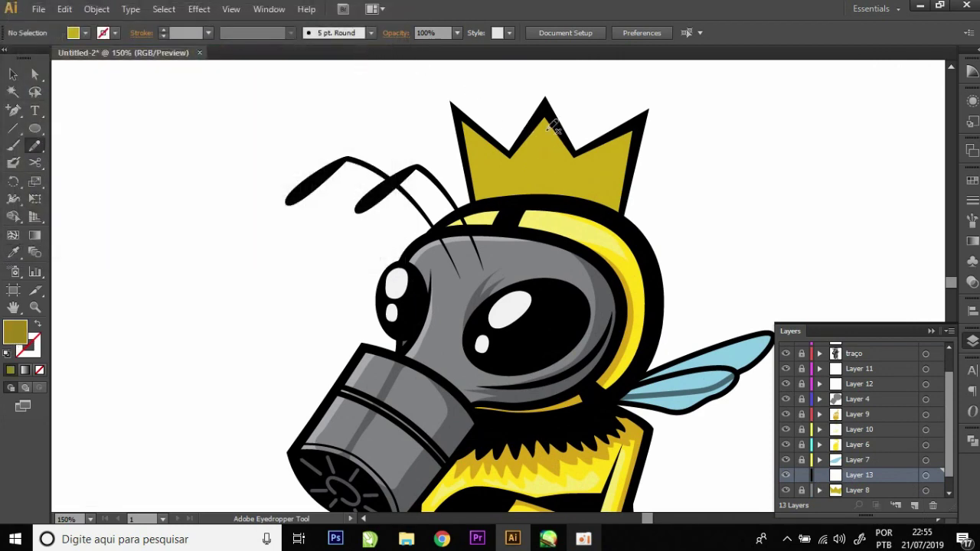
{"action": "scroll", "coordinate": [533, 250], "scroll_direction": "up", "scroll_amount": 3}
{"action": "scroll", "coordinate": [533, 250], "scroll_direction": "up", "scroll_amount": 2}
{"action": "left_click_drag", "start_coordinate": [529, 296], "coordinate": [444, 239]}
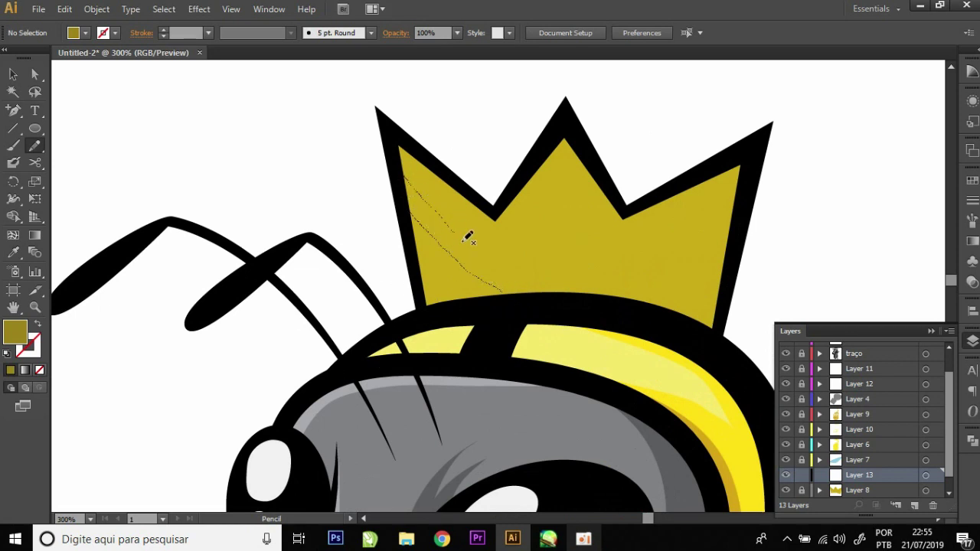
{"action": "left_click_drag", "start_coordinate": [523, 295], "coordinate": [523, 210]}
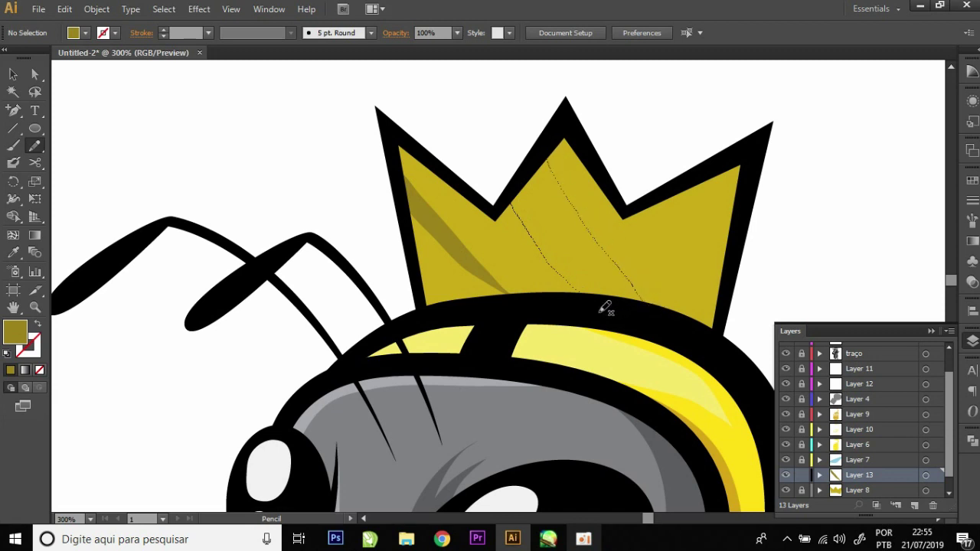
{"action": "left_click_drag", "start_coordinate": [557, 164], "coordinate": [608, 306]}
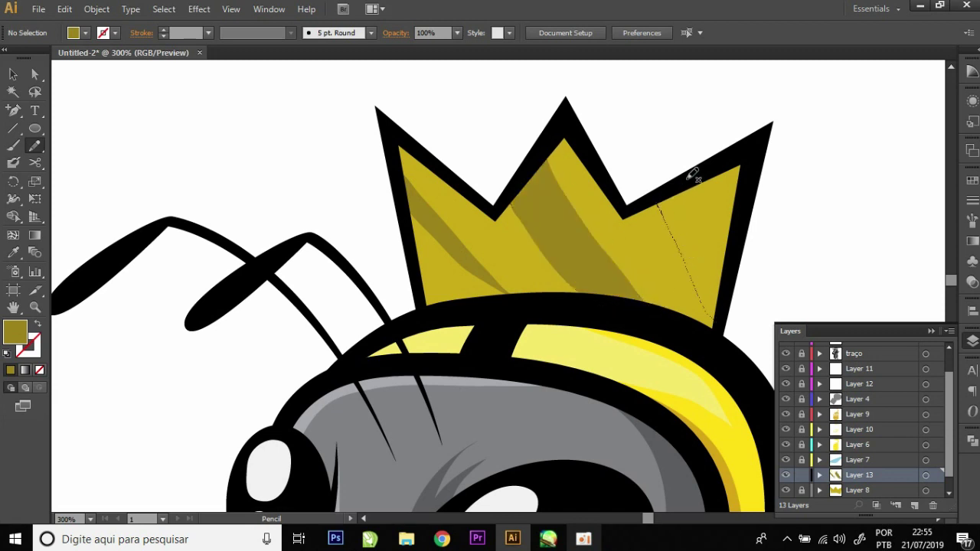
{"action": "left_click_drag", "start_coordinate": [689, 176], "coordinate": [722, 327]}
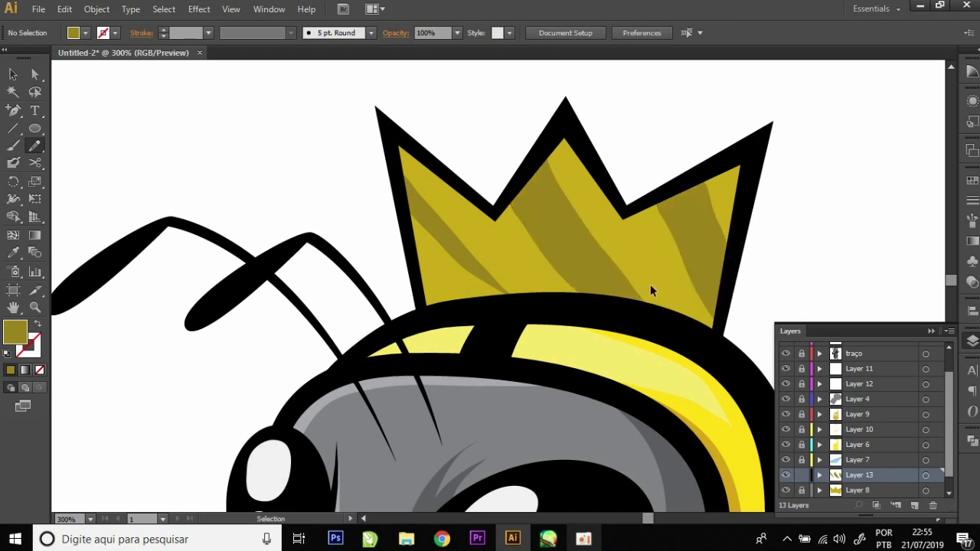
{"action": "scroll", "coordinate": [650, 290], "scroll_direction": "down", "scroll_amount": 3, "text": "alt"}
{"action": "left_click", "coordinate": [914, 505]}
{"action": "scroll", "coordinate": [658, 257], "scroll_direction": "up", "scroll_amount": 2, "text": "alt"}
Sample the crown's base yellow and lighten it for the highlight fill
{"action": "key", "text": "o"}
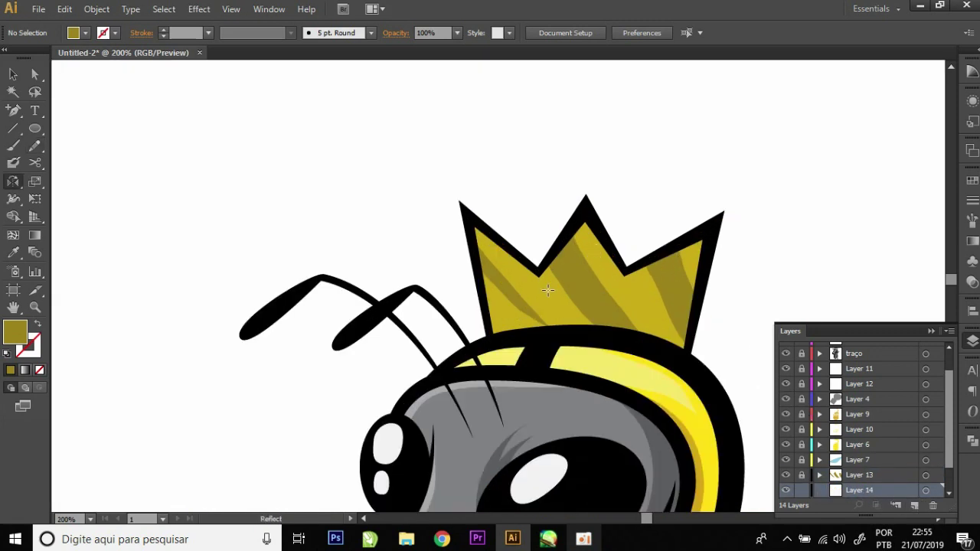
{"action": "key", "text": "i"}
{"action": "left_click", "coordinate": [553, 280]}
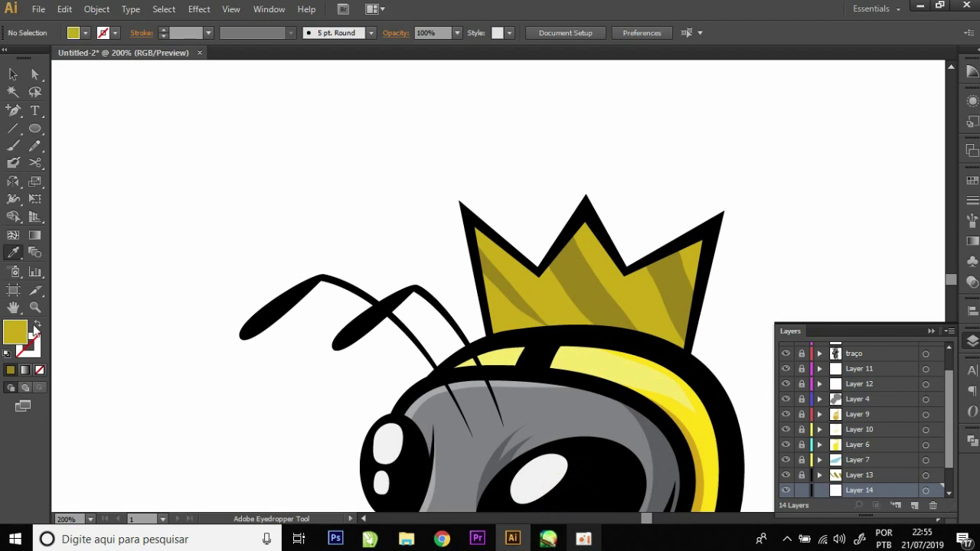
{"action": "double_click", "coordinate": [18, 332]}
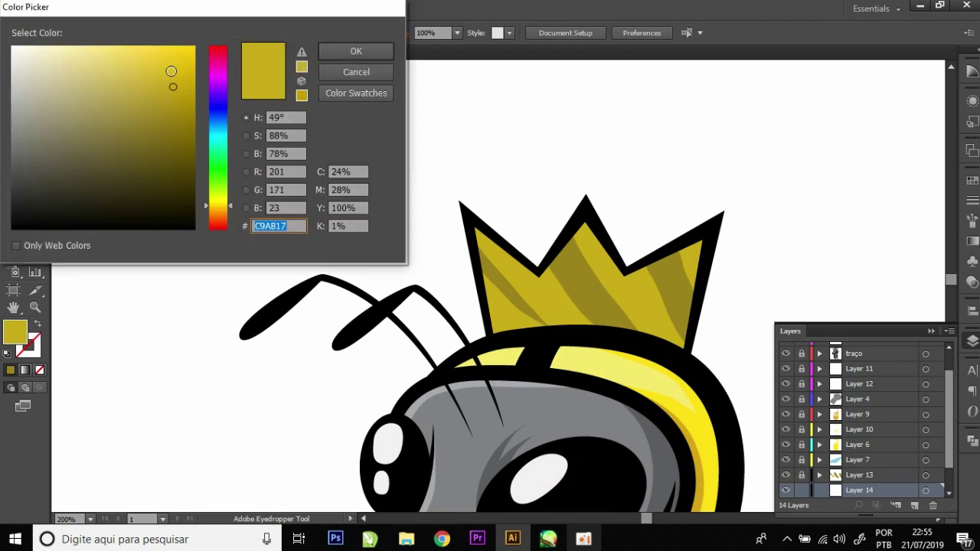
{"action": "left_click", "coordinate": [170, 71]}
{"action": "left_click", "coordinate": [353, 50]}
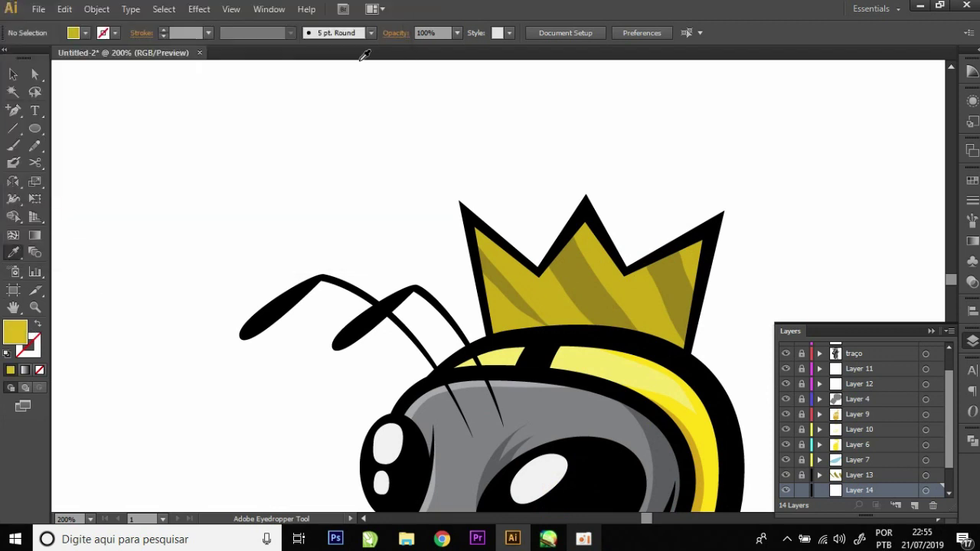
Pencil light yellow highlight stripes along the crown's base, left side, middle and right peak
{"action": "key", "text": "n"}
{"action": "scroll", "coordinate": [556, 302], "scroll_direction": "up", "scroll_amount": 1}
{"action": "scroll", "coordinate": [518, 356], "scroll_direction": "up", "scroll_amount": 1, "text": "alt"}
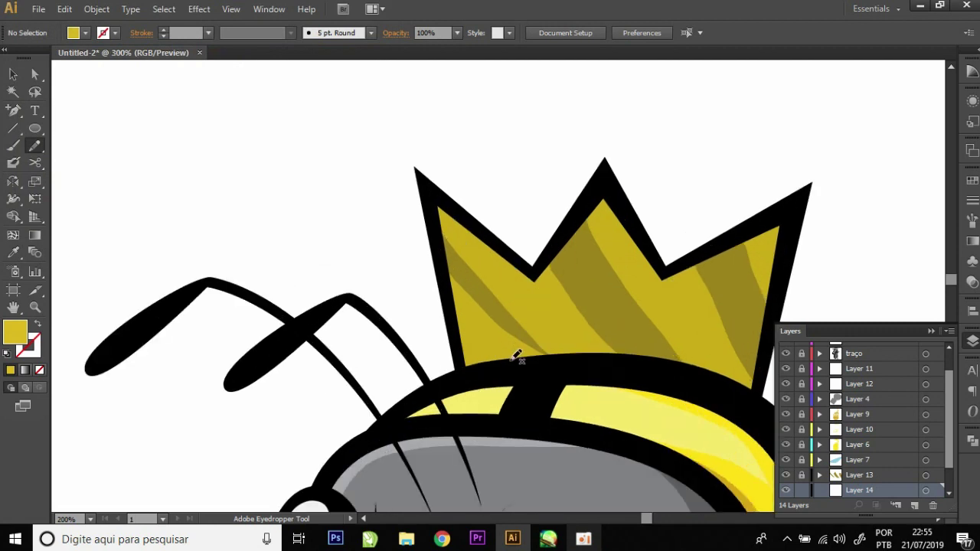
{"action": "left_click_drag", "start_coordinate": [464, 308], "coordinate": [499, 317]}
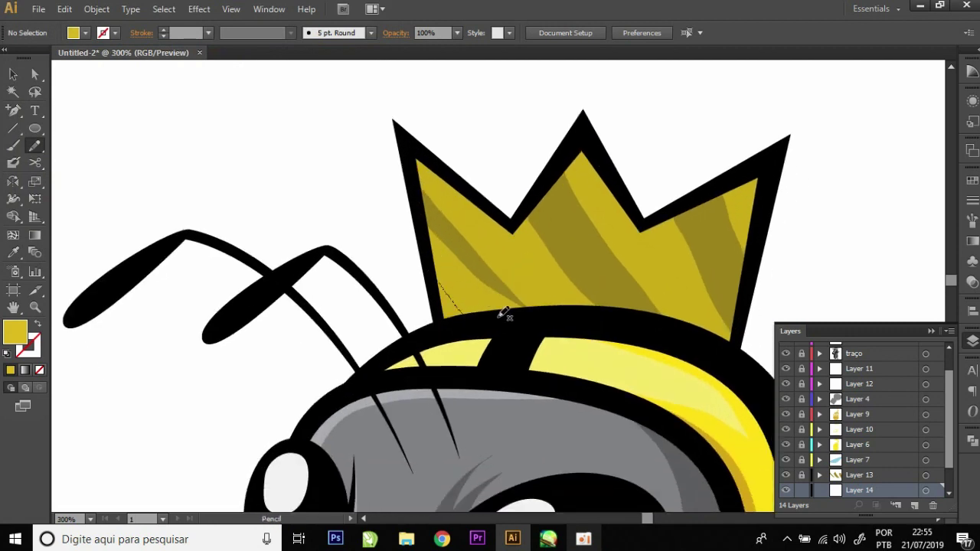
{"action": "left_click_drag", "start_coordinate": [433, 249], "coordinate": [430, 255]}
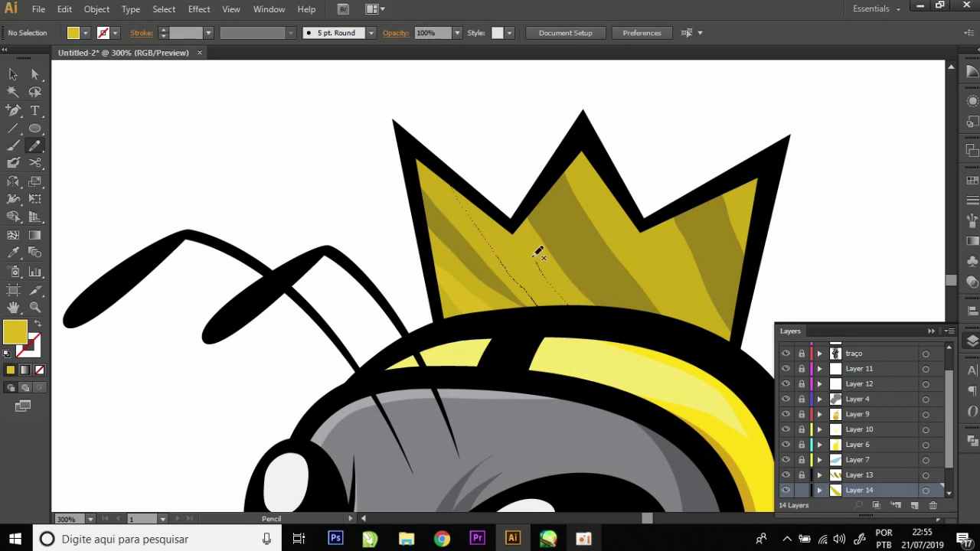
{"action": "left_click_drag", "start_coordinate": [541, 255], "coordinate": [484, 198]}
{"action": "left_click_drag", "start_coordinate": [580, 150], "coordinate": [698, 329]}
{"action": "left_click_drag", "start_coordinate": [652, 221], "coordinate": [615, 171]}
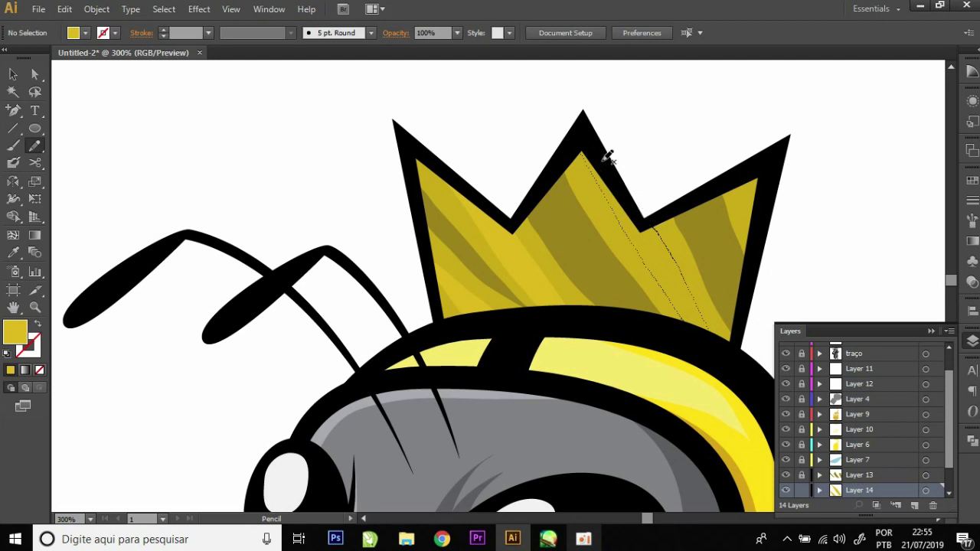
{"action": "mouse_move", "coordinate": [738, 185]}
{"action": "left_mouse_down"}
{"action": "mouse_move", "coordinate": [768, 209]}
{"action": "mouse_move", "coordinate": [750, 160]}
{"action": "left_mouse_up"}
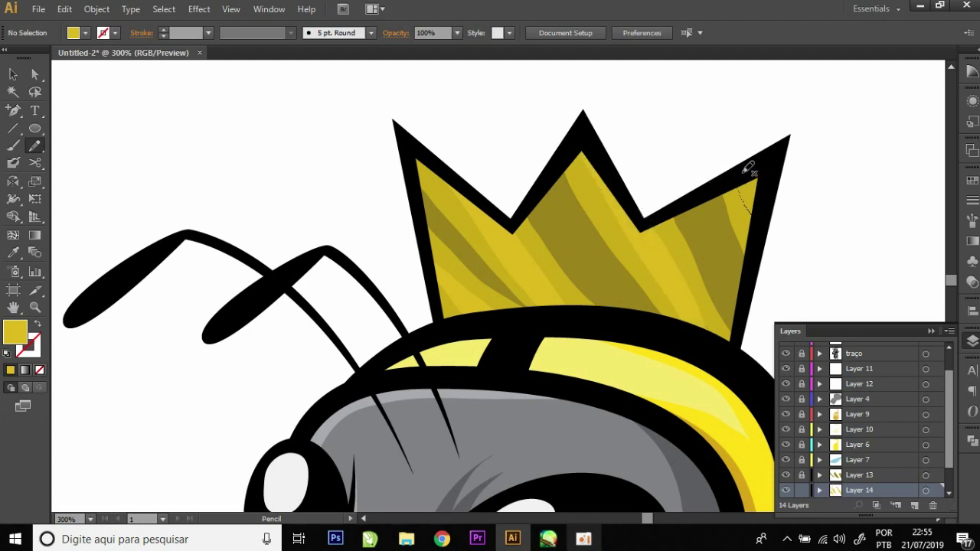
{"action": "key", "text": "ctrl+1"}
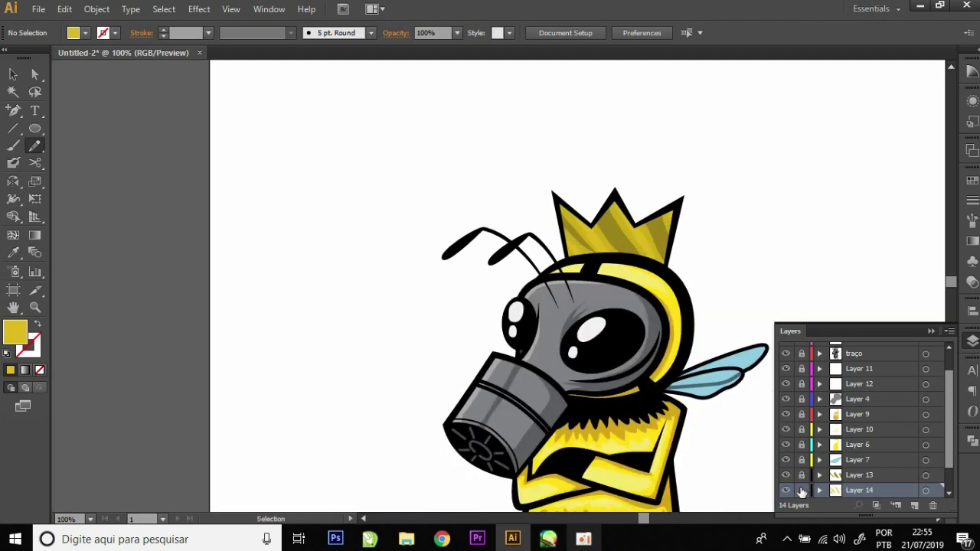
Select the top layer in the Layers panel and add Layer 15 above it
{"action": "key", "text": "ctrl+minus"}
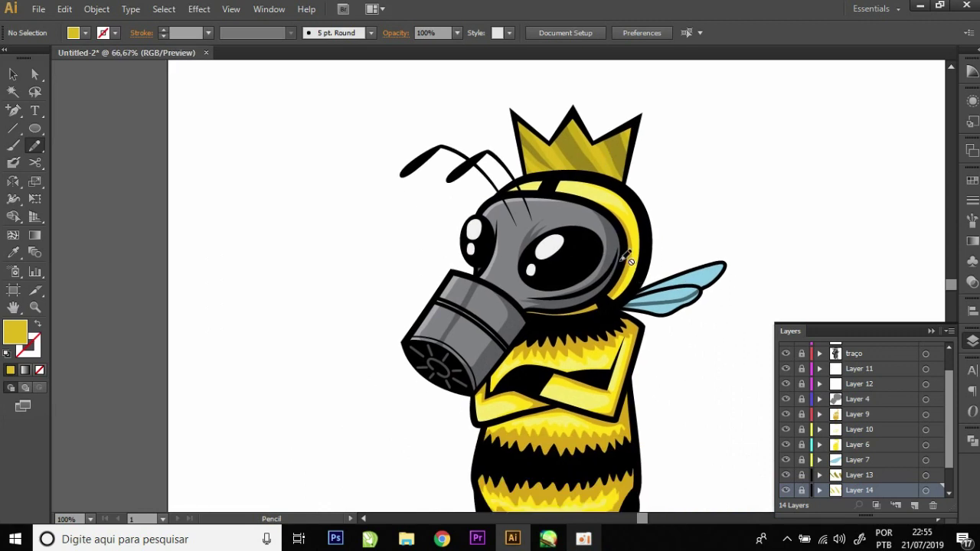
{"action": "key", "text": "ctrl+minus"}
{"action": "key", "text": "ctrl+plus"}
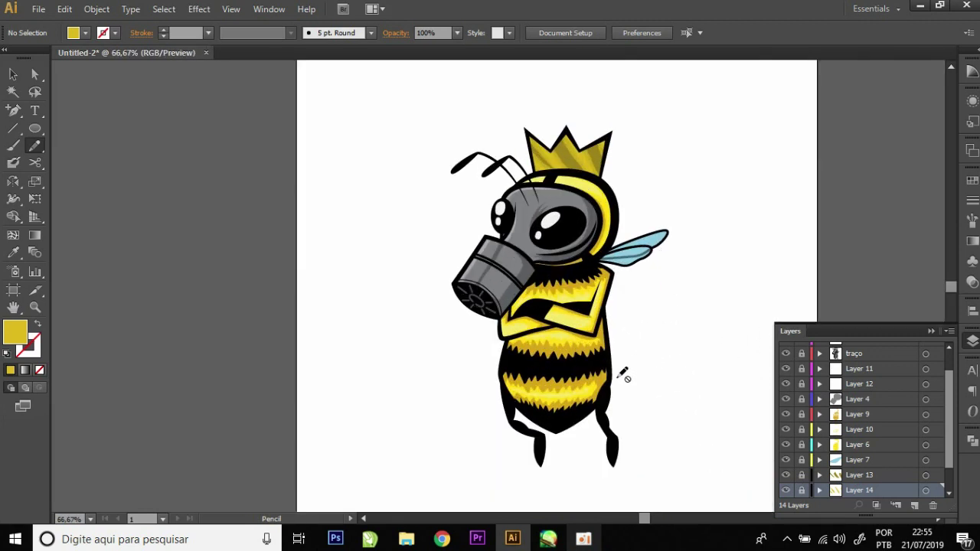
{"action": "scroll", "coordinate": [625, 371], "scroll_direction": "up", "scroll_amount": 1}
{"action": "scroll", "coordinate": [861, 375], "scroll_direction": "up", "scroll_amount": 2}
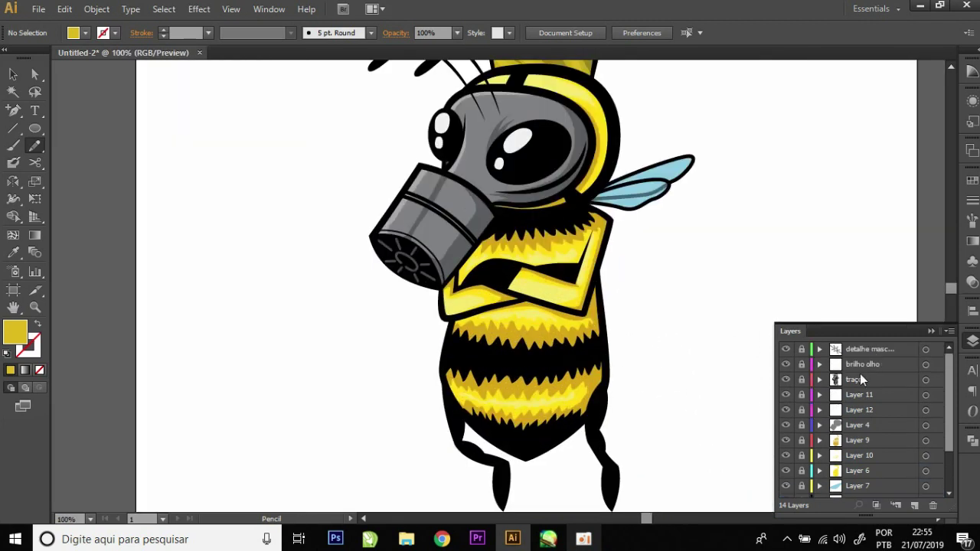
{"action": "left_click", "coordinate": [857, 365]}
{"action": "left_click_drag", "start_coordinate": [609, 402], "coordinate": [593, 362]}
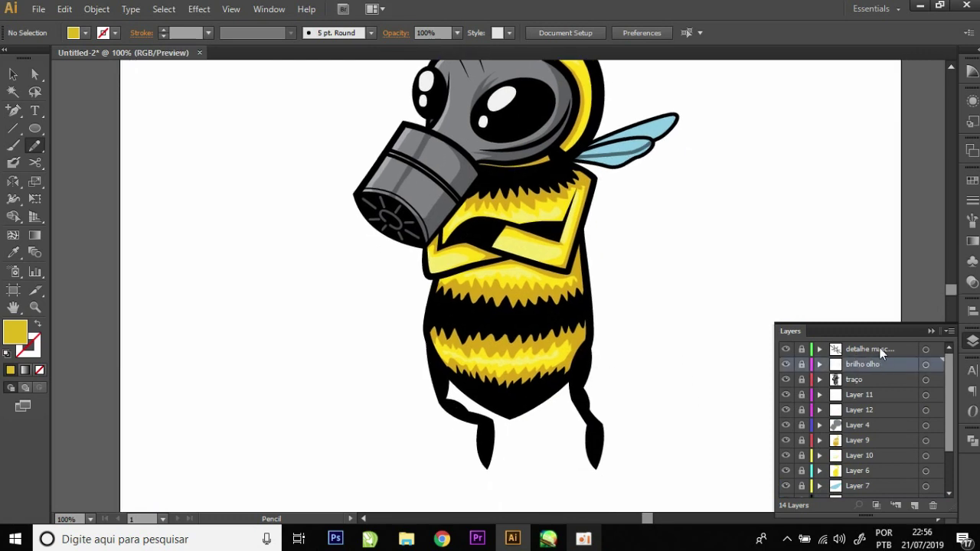
{"action": "left_click", "coordinate": [880, 349]}
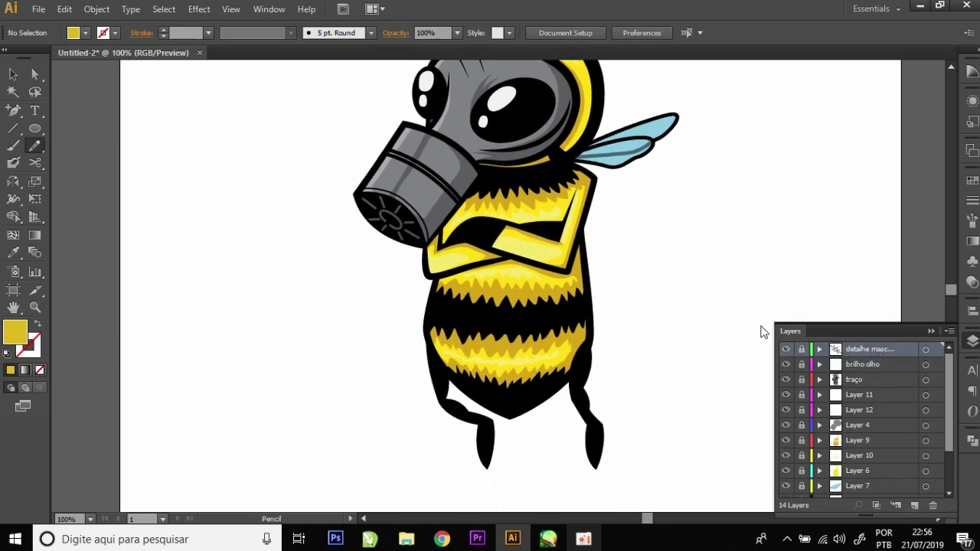
{"action": "left_click", "coordinate": [915, 506]}
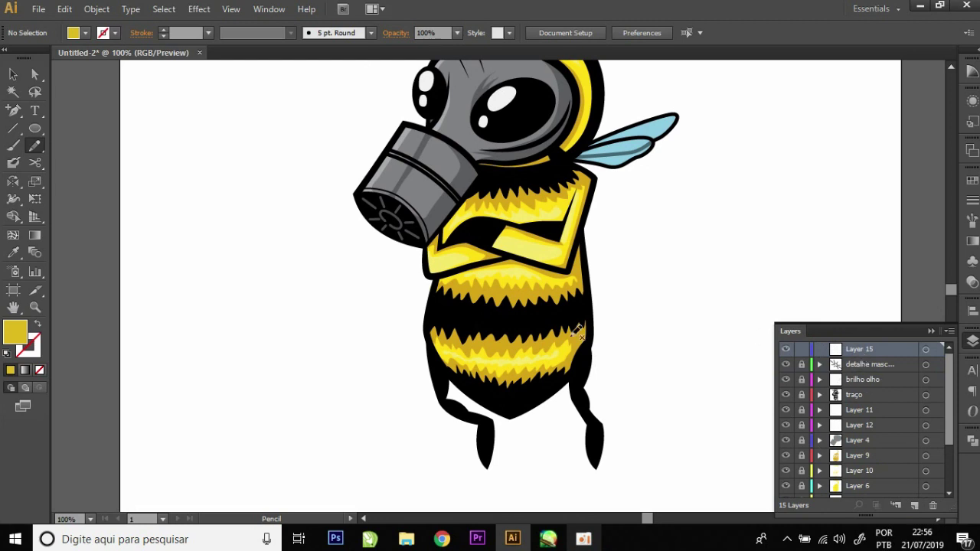
{"action": "scroll", "coordinate": [578, 331], "scroll_direction": "down", "scroll_amount": 1}
{"action": "scroll", "coordinate": [431, 366], "scroll_direction": "up", "scroll_amount": 2}
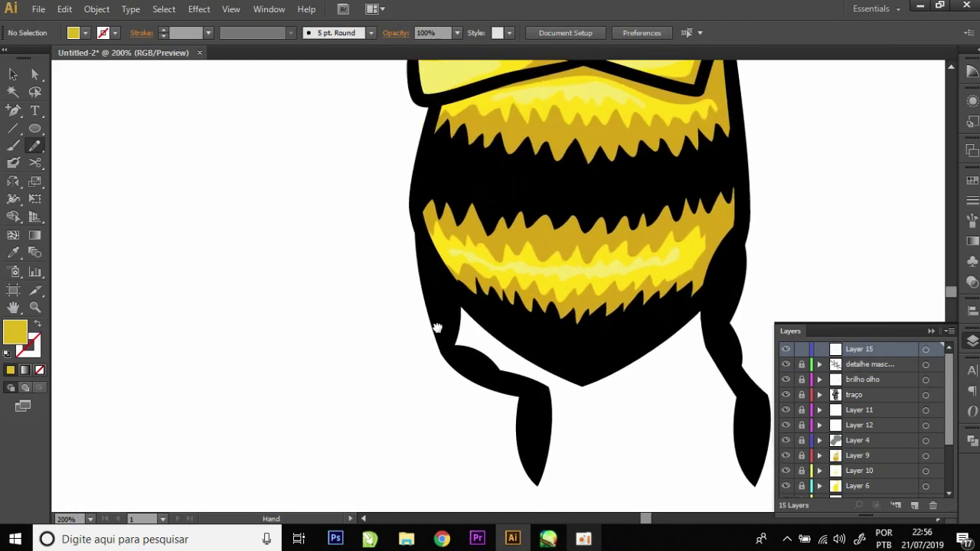
{"action": "key", "text": "p"}
{"action": "scroll", "coordinate": [434, 304], "scroll_direction": "up", "scroll_amount": 1}
{"action": "scroll", "coordinate": [437, 306], "scroll_direction": "up", "scroll_amount": 1}
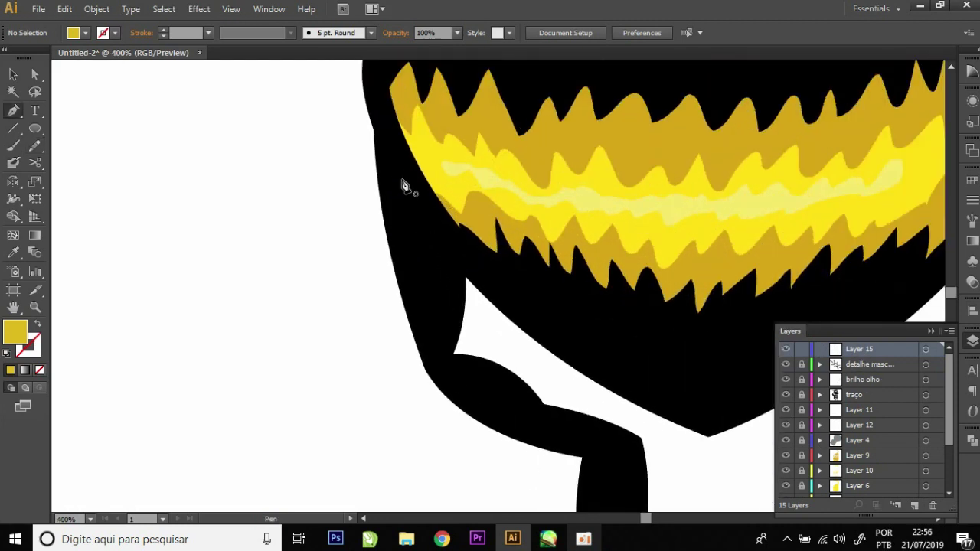
Draw a curved highlight path along the left leg as a white stroke with no fill
{"action": "left_click", "coordinate": [386, 149]}
{"action": "left_click_drag", "start_coordinate": [433, 366], "coordinate": [450, 388]}
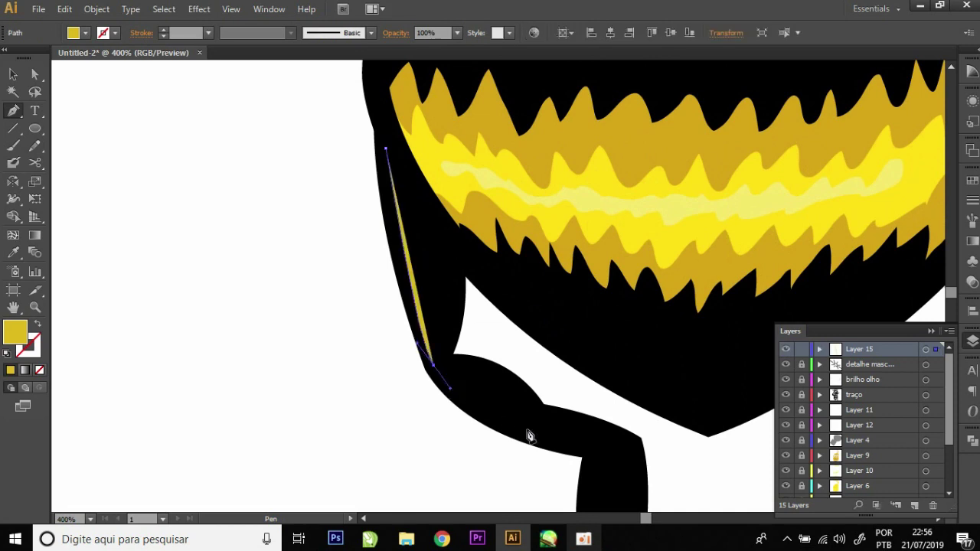
{"action": "mouse_move", "coordinate": [584, 451]}
{"action": "left_mouse_down"}
{"action": "mouse_move", "coordinate": [669, 468]}
{"action": "mouse_move", "coordinate": [634, 460]}
{"action": "left_mouse_up"}
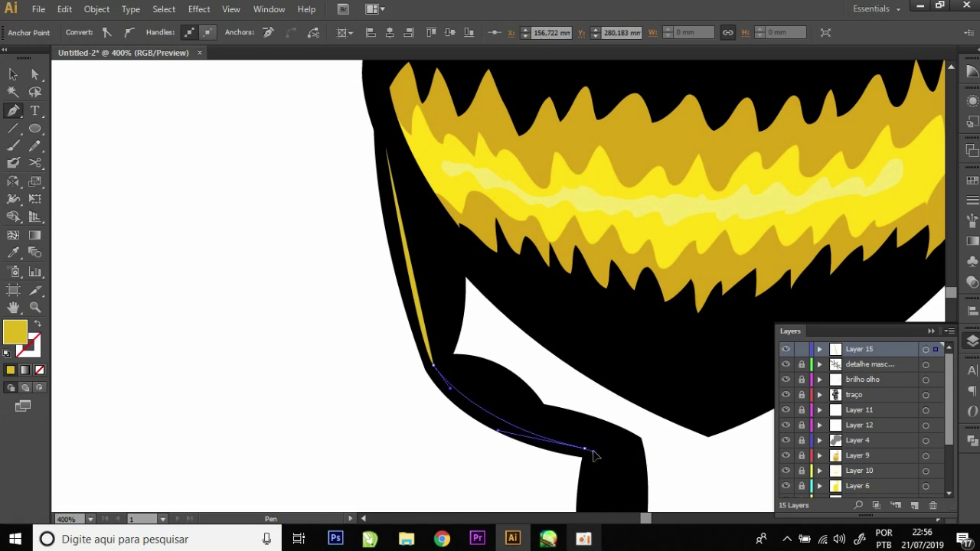
{"action": "key", "text": "v"}
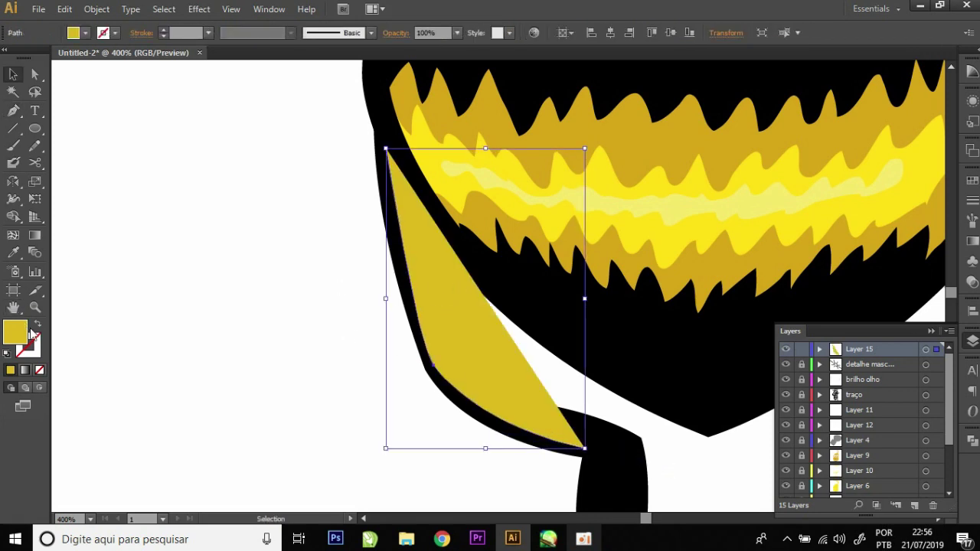
{"action": "key", "text": "d"}
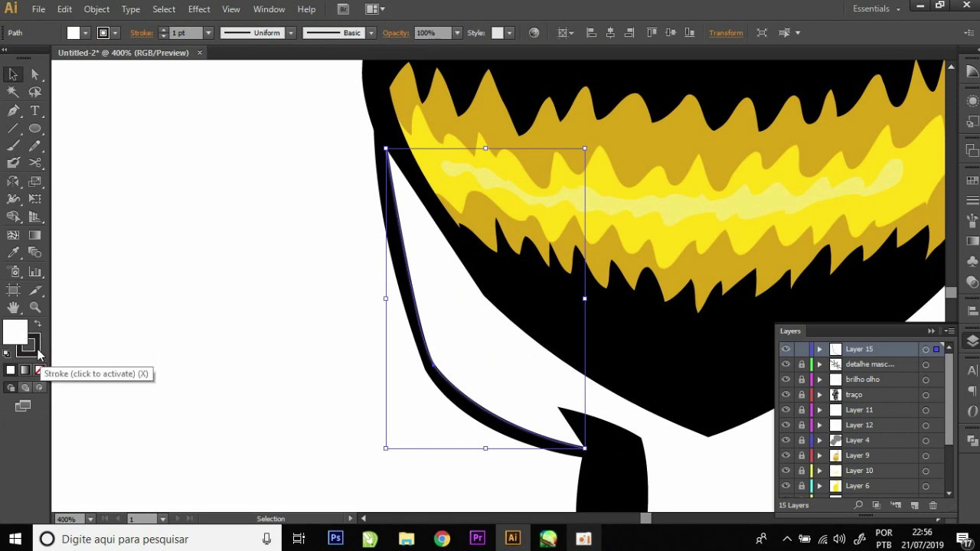
{"action": "left_click", "coordinate": [41, 371]}
{"action": "left_click", "coordinate": [41, 371]}
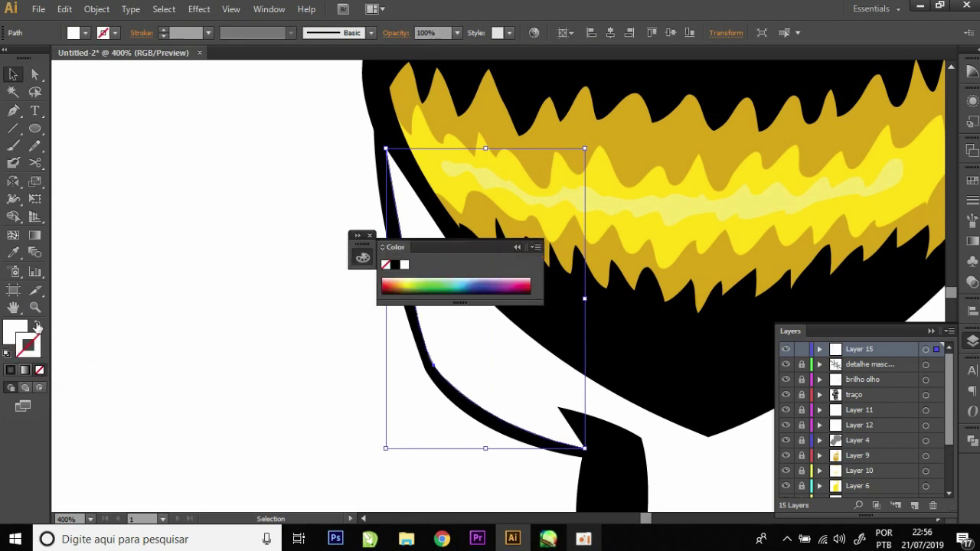
{"action": "left_click", "coordinate": [36, 328]}
{"action": "left_click", "coordinate": [517, 247]}
{"action": "left_click", "coordinate": [242, 211]}
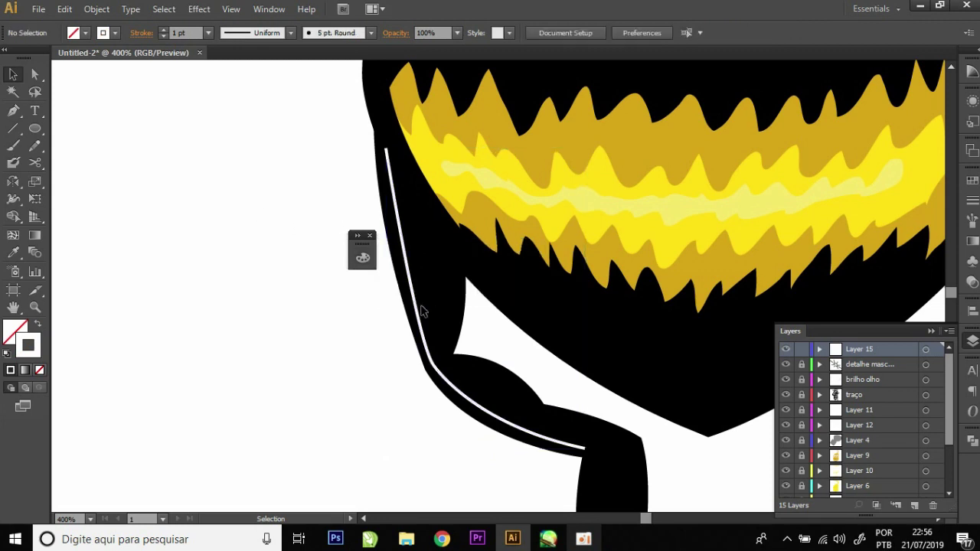
Give the left-leg highlight line a tapered width profile and 40% opacity
{"action": "left_click", "coordinate": [411, 310]}
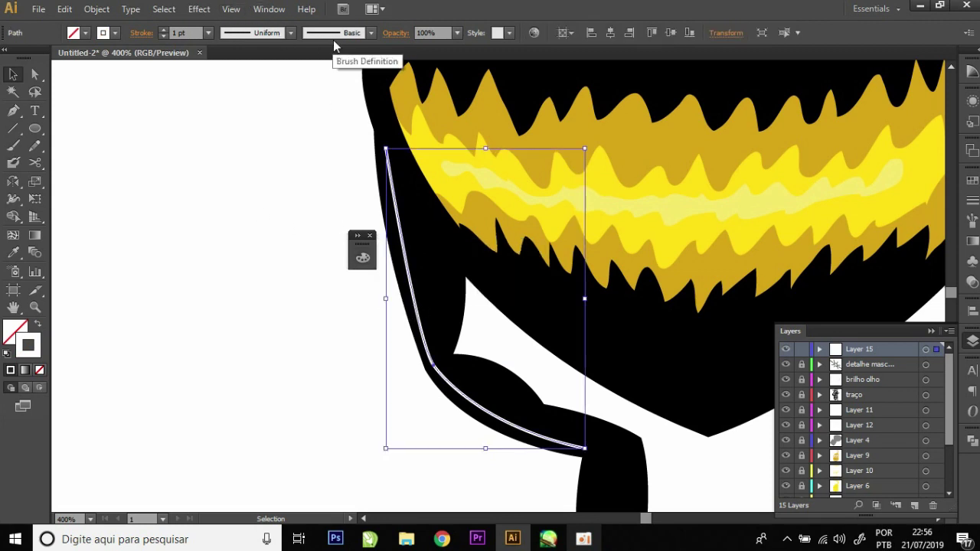
{"action": "left_click", "coordinate": [273, 35]}
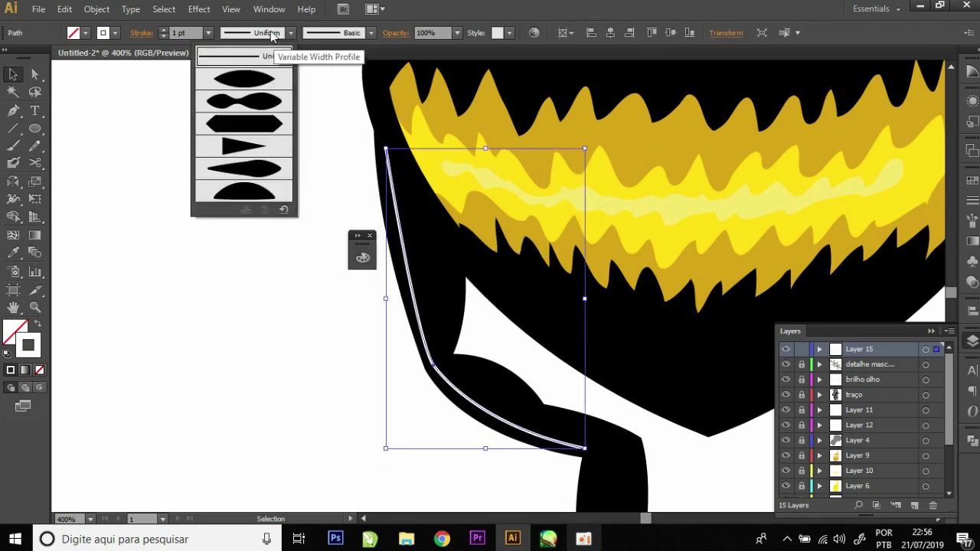
{"action": "left_click", "coordinate": [258, 80]}
{"action": "left_click", "coordinate": [317, 386]}
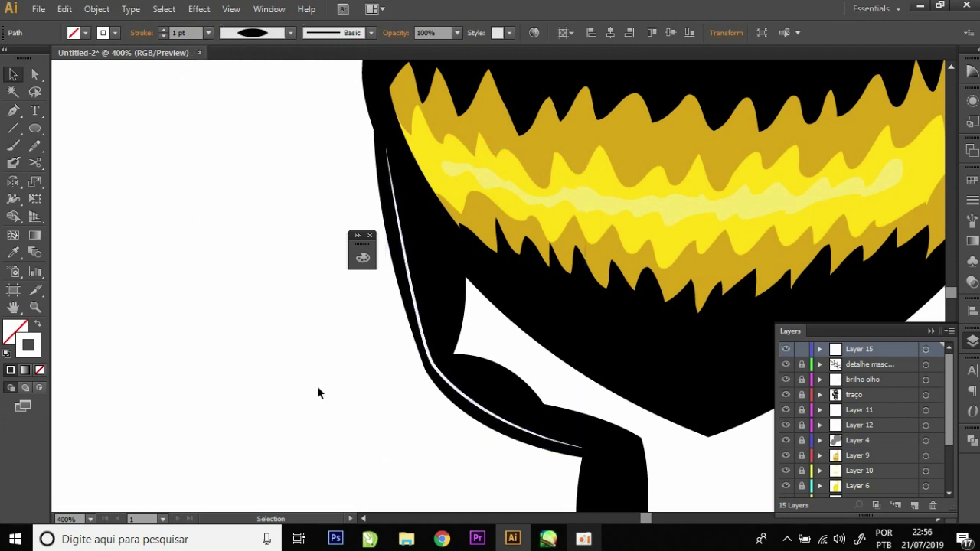
{"action": "scroll", "coordinate": [414, 405], "scroll_direction": "down", "scroll_amount": 1}
{"action": "left_click", "coordinate": [424, 314]}
{"action": "left_click", "coordinate": [422, 404]}
{"action": "left_click", "coordinate": [383, 178]}
{"action": "left_click", "coordinate": [458, 33]}
{"action": "left_click", "coordinate": [465, 115]}
{"action": "left_click", "coordinate": [403, 411]}
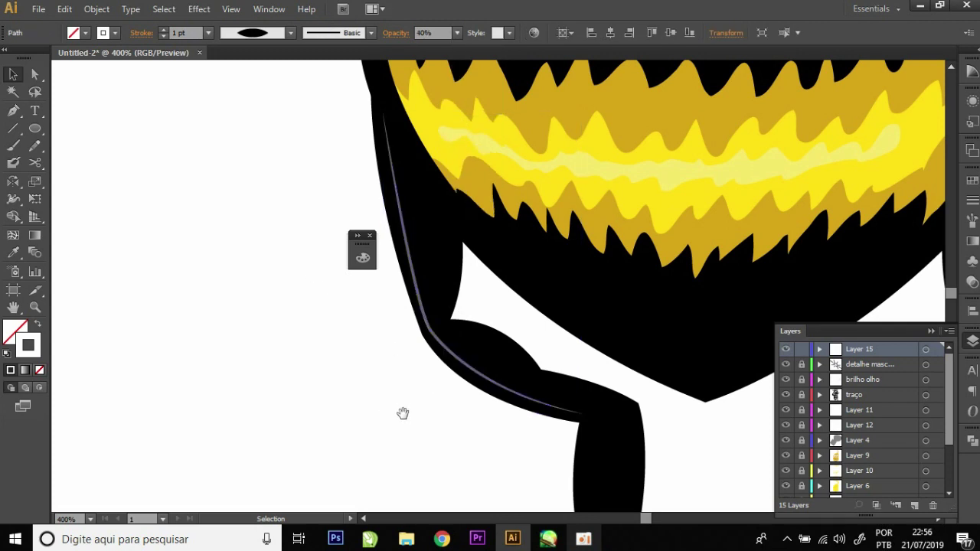
Draw a lower-leg highlight path, copy the 40% highlight style onto it and taper it
{"action": "left_click_drag", "start_coordinate": [455, 424], "coordinate": [446, 253]}
{"action": "key", "text": "p"}
{"action": "left_click", "coordinate": [476, 254]}
{"action": "left_click_drag", "start_coordinate": [502, 414], "coordinate": [545, 456]}
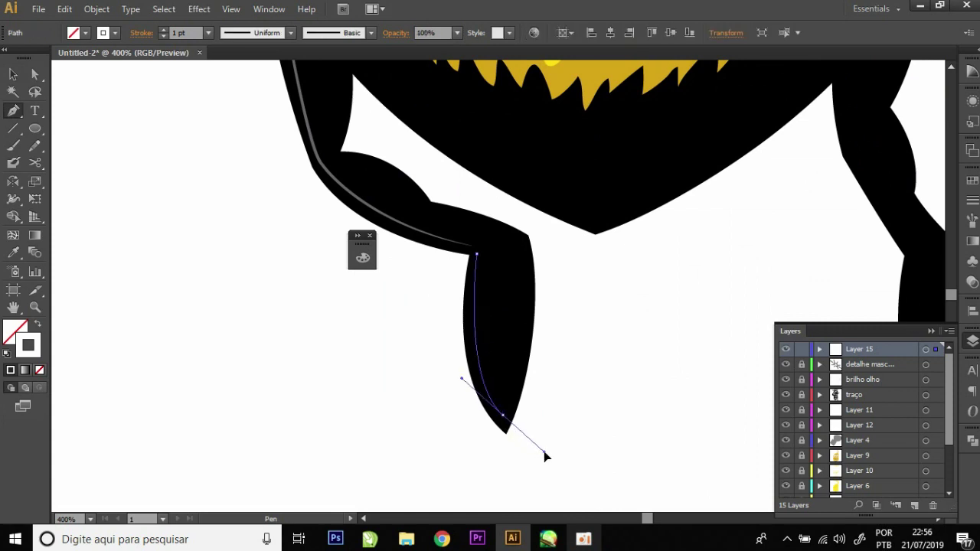
{"action": "key", "text": "v"}
{"action": "left_click_drag", "start_coordinate": [525, 313], "coordinate": [442, 351]}
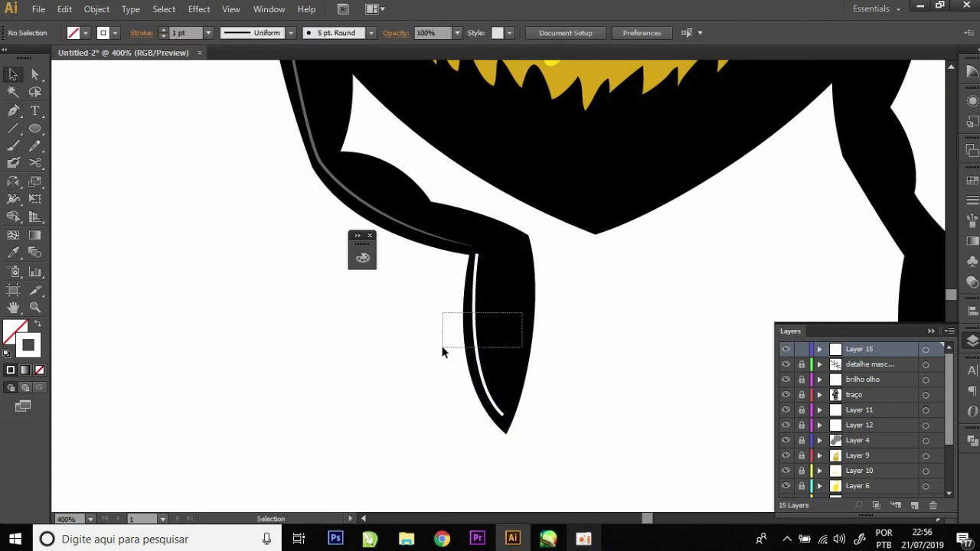
{"action": "left_click", "coordinate": [13, 253]}
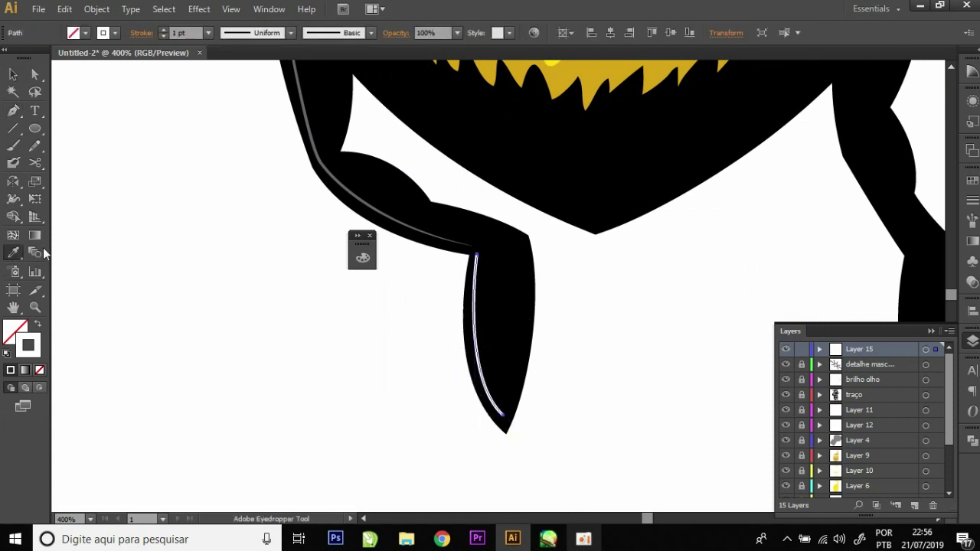
{"action": "left_click", "coordinate": [358, 186]}
{"action": "key", "text": "v"}
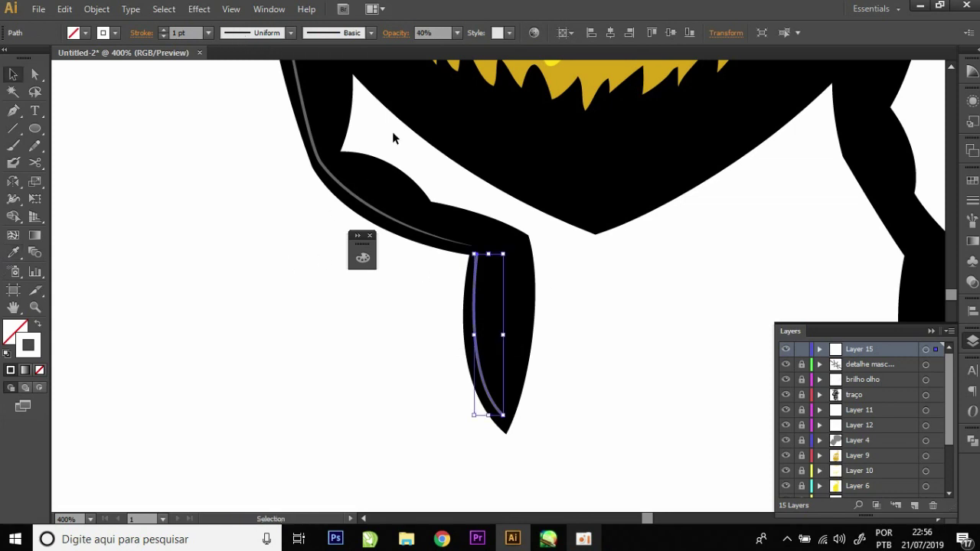
{"action": "left_click", "coordinate": [291, 33]}
{"action": "left_click", "coordinate": [243, 90]}
{"action": "left_click", "coordinate": [399, 324]}
{"action": "scroll", "coordinate": [399, 324], "scroll_direction": "down", "scroll_amount": 1, "text": "alt"}
{"action": "scroll", "coordinate": [593, 337], "scroll_direction": "up", "scroll_amount": 2}
Trace a curved highlight path down the right leg, correcting its last segment
{"action": "key", "text": "p"}
{"action": "scroll", "coordinate": [621, 230], "scroll_direction": "up", "scroll_amount": 1, "text": "alt"}
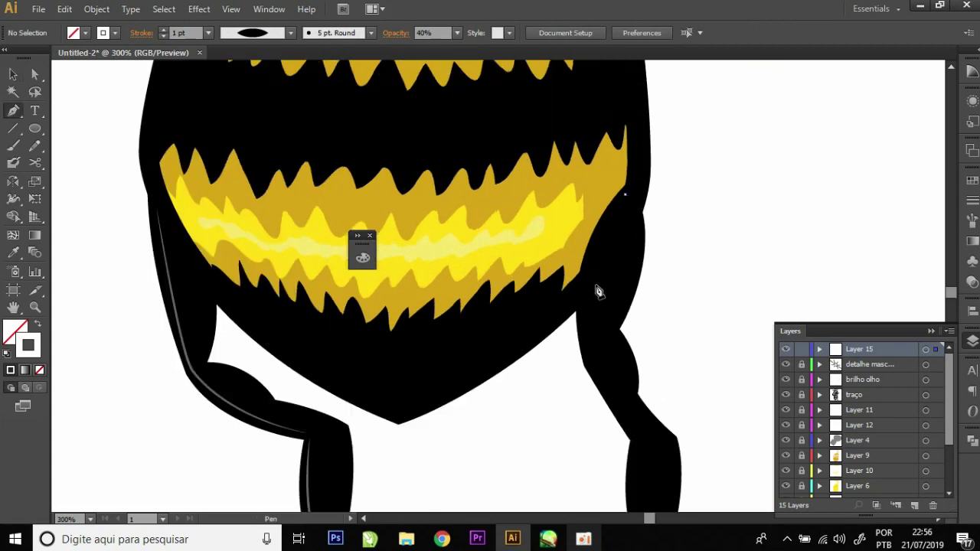
{"action": "left_click", "coordinate": [625, 195]}
{"action": "left_click_drag", "start_coordinate": [588, 354], "coordinate": [605, 462]}
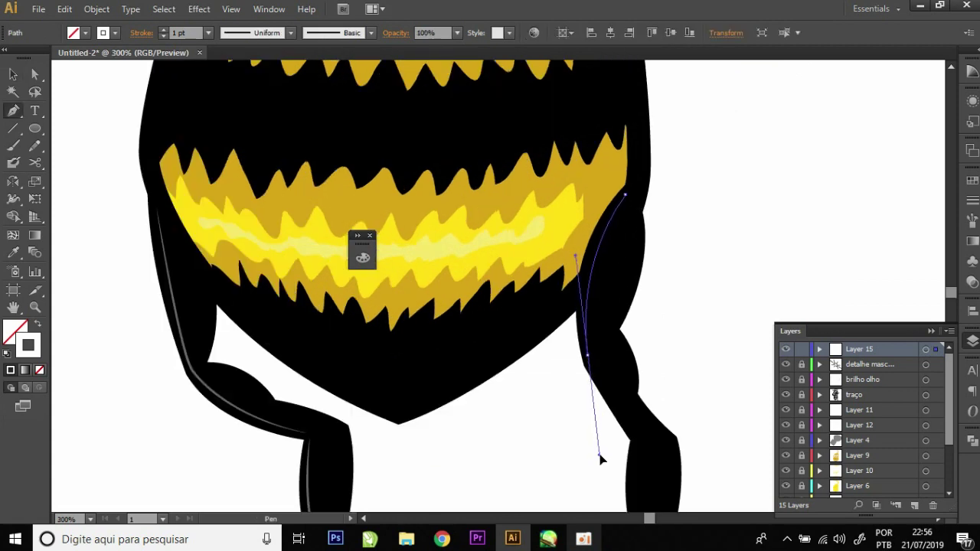
{"action": "mouse_move", "coordinate": [605, 463]}
{"action": "left_mouse_down"}
{"action": "mouse_move", "coordinate": [636, 434]}
{"action": "mouse_move", "coordinate": [570, 260]}
{"action": "left_mouse_up"}
{"action": "key", "text": "ctrl+z"}
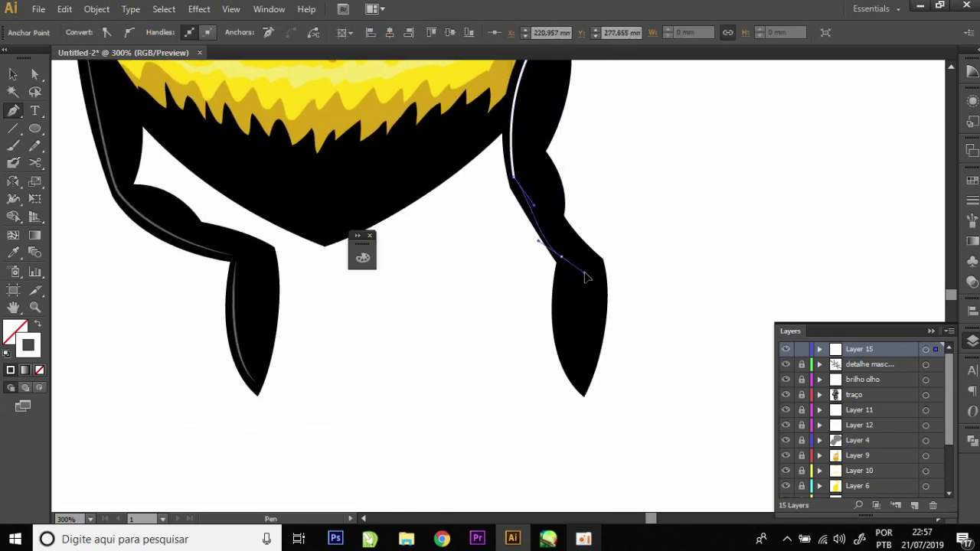
{"action": "left_click", "coordinate": [530, 206]}
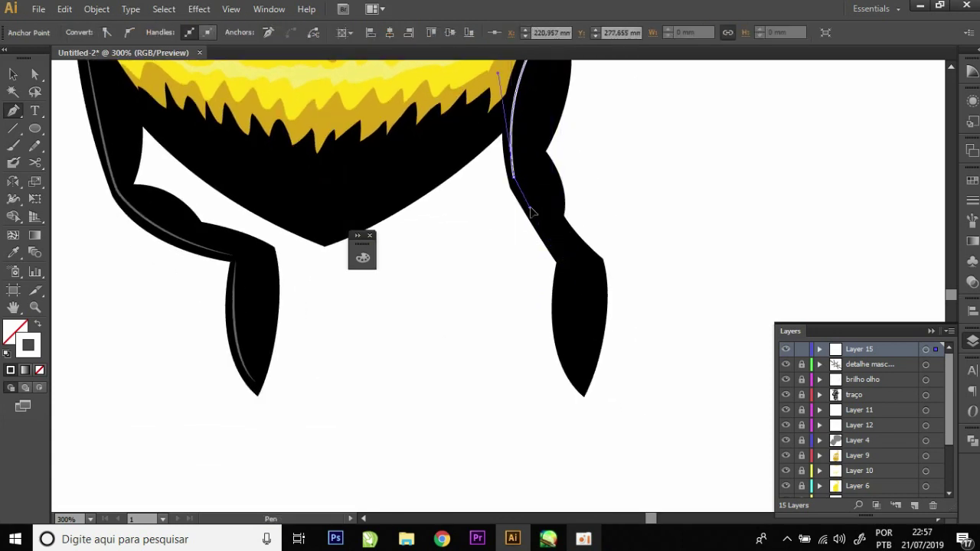
{"action": "left_click", "coordinate": [562, 254]}
{"action": "scroll", "coordinate": [563, 258], "scroll_direction": "down", "scroll_amount": 3}
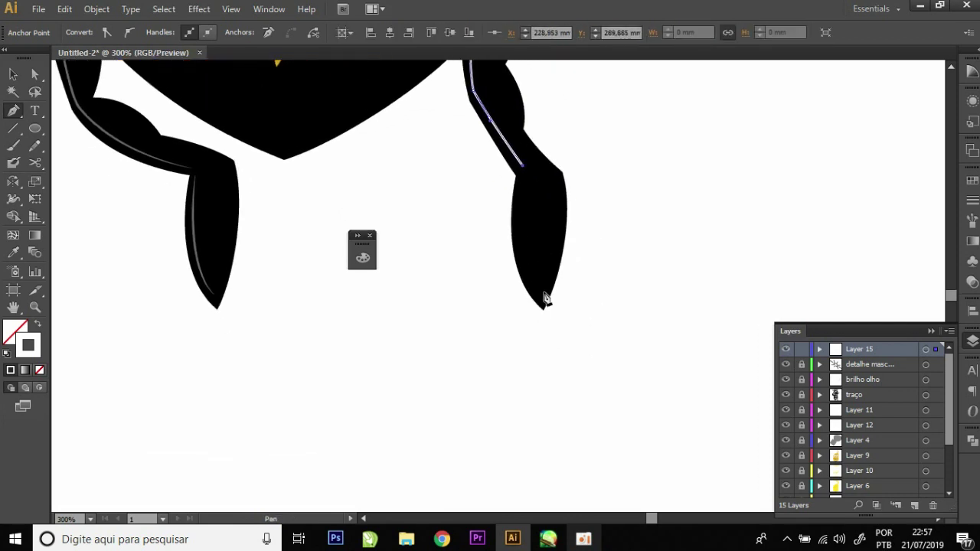
{"action": "left_click_drag", "start_coordinate": [541, 299], "coordinate": [580, 350]}
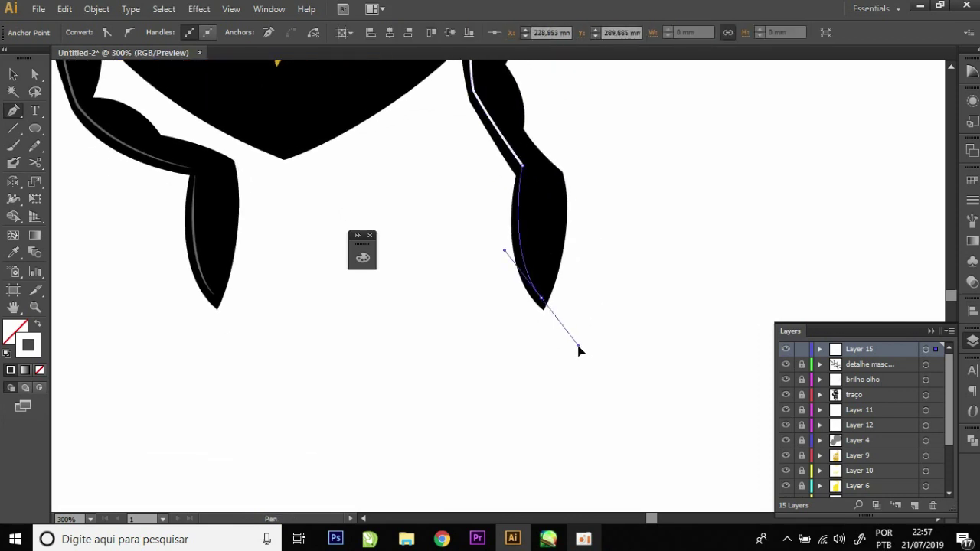
{"action": "left_click", "coordinate": [527, 176], "text": "ctrl"}
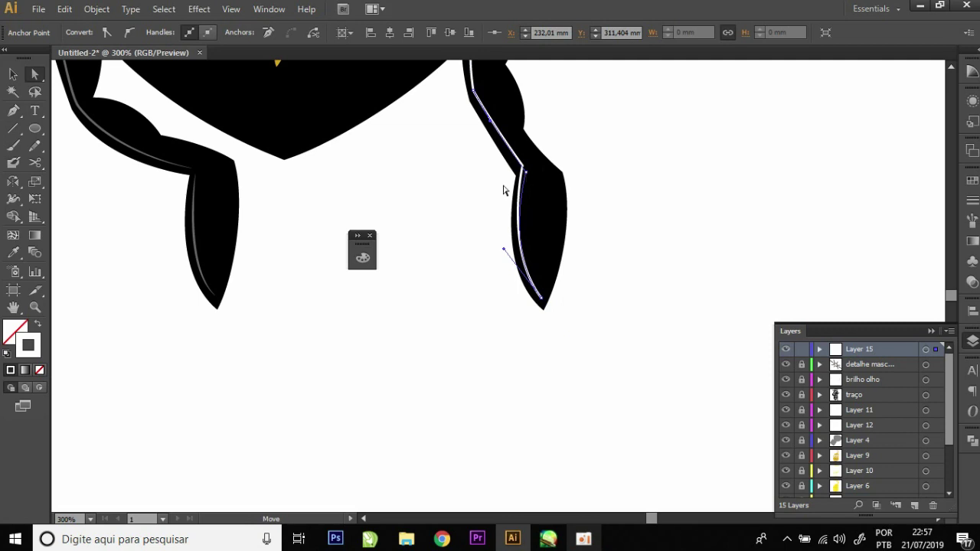
{"action": "key", "text": "v"}
{"action": "left_click", "coordinate": [503, 190]}
Apply the 40% highlight style, tapered width and white stroke to the right-leg path
{"action": "left_click", "coordinate": [493, 156]}
{"action": "key", "text": "i"}
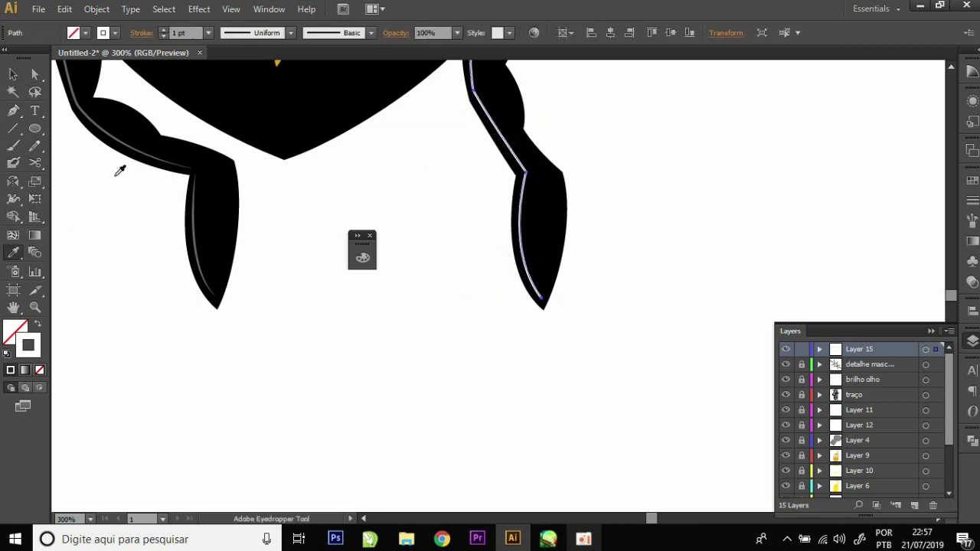
{"action": "left_click", "coordinate": [158, 154]}
{"action": "left_click", "coordinate": [230, 33]}
{"action": "left_click", "coordinate": [245, 82]}
{"action": "left_click", "coordinate": [387, 172]}
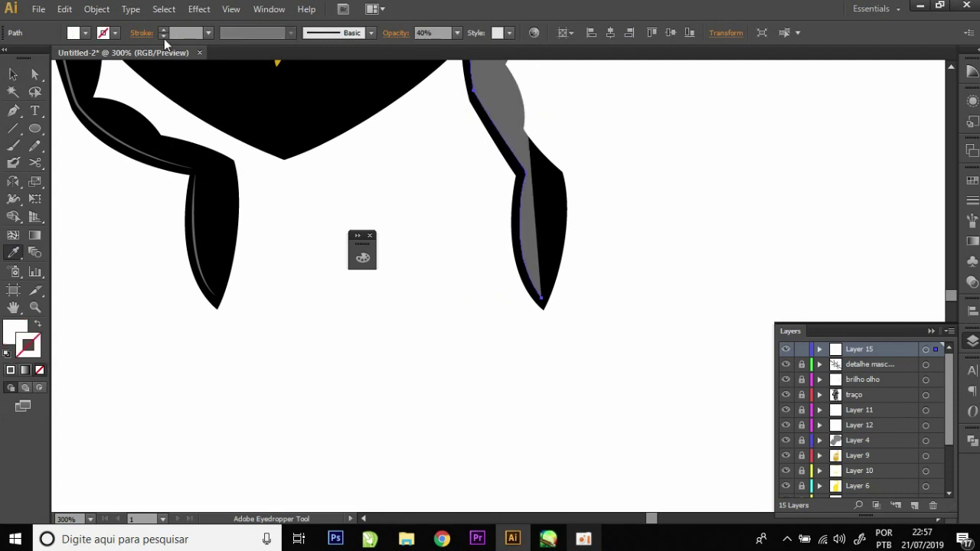
{"action": "key", "text": "shift+x"}
{"action": "key", "text": "v"}
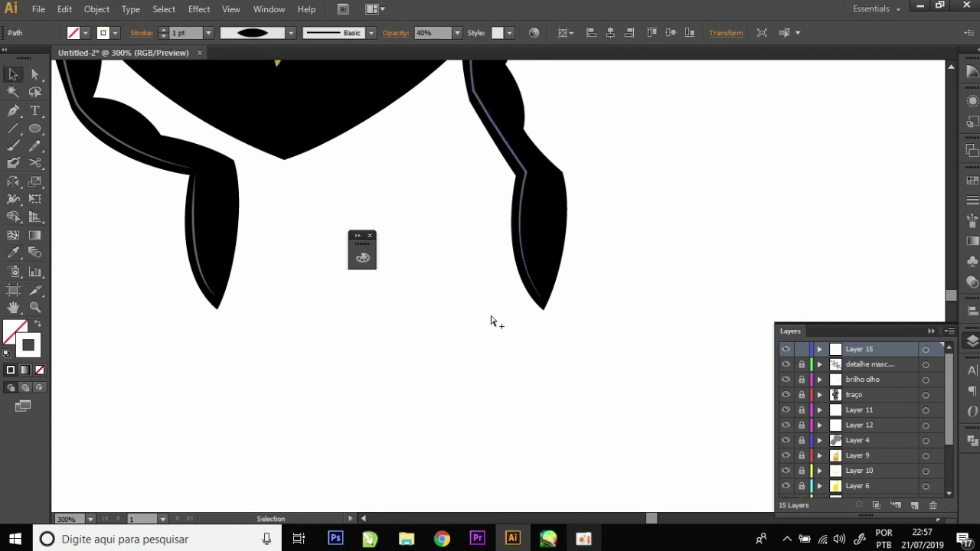
{"action": "left_click", "coordinate": [491, 320]}
{"action": "scroll", "coordinate": [491, 321], "scroll_direction": "down", "scroll_amount": 2}
{"action": "mouse_move", "coordinate": [427, 226]}
{"action": "left_mouse_down"}
{"action": "mouse_move", "coordinate": [587, 398]}
{"action": "mouse_move", "coordinate": [759, 321]}
{"action": "left_mouse_up"}
Zoom in on the bee's lower legs and check the right and left leg selections
{"action": "scroll", "coordinate": [709, 176], "scroll_direction": "down", "scroll_amount": 1}
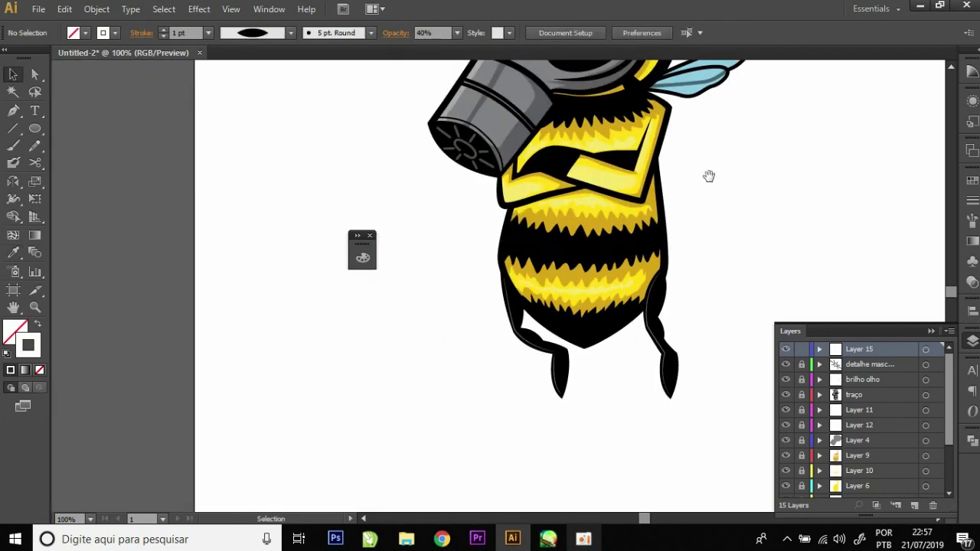
{"action": "left_click_drag", "start_coordinate": [709, 176], "coordinate": [670, 260]}
{"action": "scroll", "coordinate": [669, 283], "scroll_direction": "down", "scroll_amount": 1}
{"action": "scroll", "coordinate": [641, 362], "scroll_direction": "down", "scroll_amount": 1}
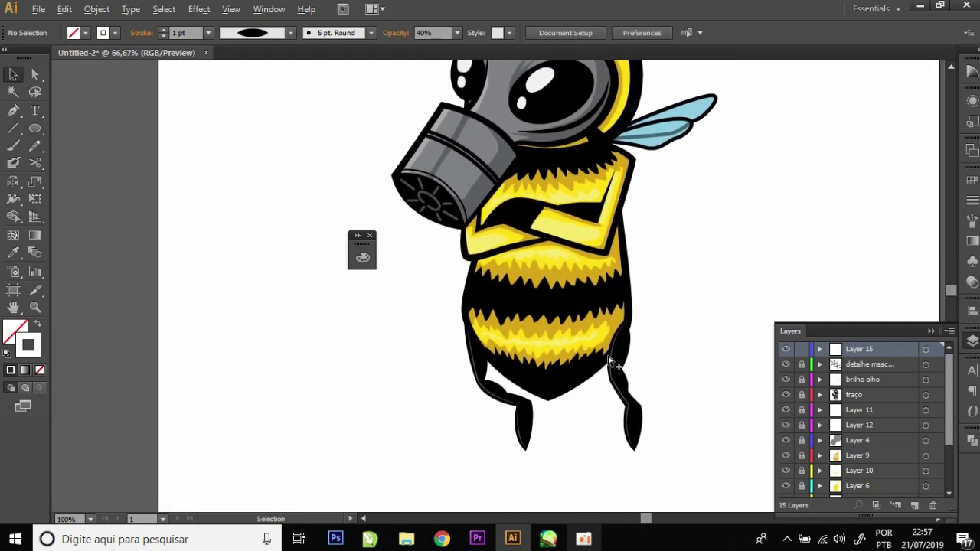
{"action": "scroll", "coordinate": [633, 378], "scroll_direction": "up", "scroll_amount": 1}
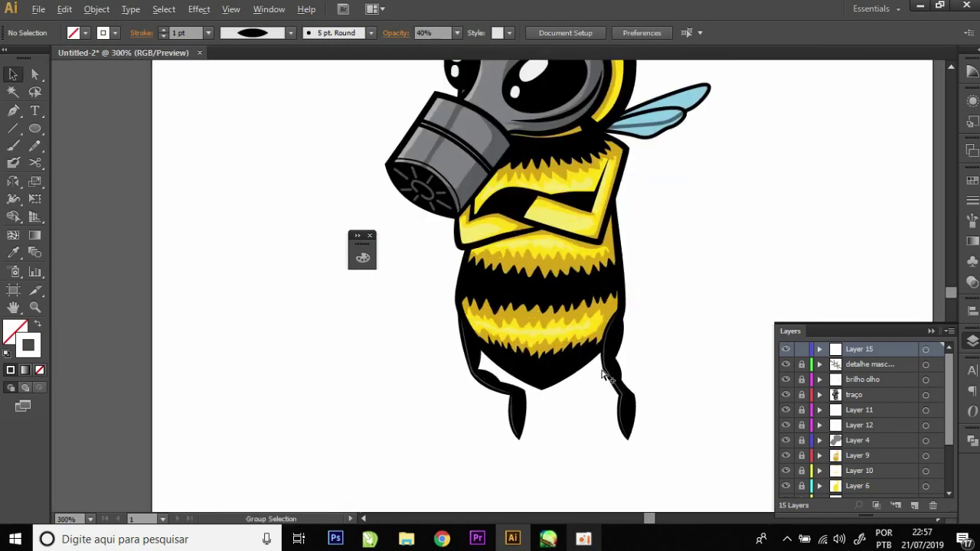
{"action": "scroll", "coordinate": [602, 361], "scroll_direction": "up", "scroll_amount": 3}
{"action": "scroll", "coordinate": [635, 353], "scroll_direction": "down", "scroll_amount": 2}
{"action": "left_click_drag", "start_coordinate": [645, 342], "coordinate": [580, 398]}
{"action": "left_click", "coordinate": [580, 398]}
{"action": "left_click_drag", "start_coordinate": [458, 368], "coordinate": [393, 427]}
{"action": "left_click", "coordinate": [393, 427]}
{"action": "mouse_move", "coordinate": [513, 423]}
{"action": "left_mouse_down"}
{"action": "mouse_move", "coordinate": [548, 428]}
{"action": "mouse_move", "coordinate": [547, 449]}
{"action": "left_mouse_up"}
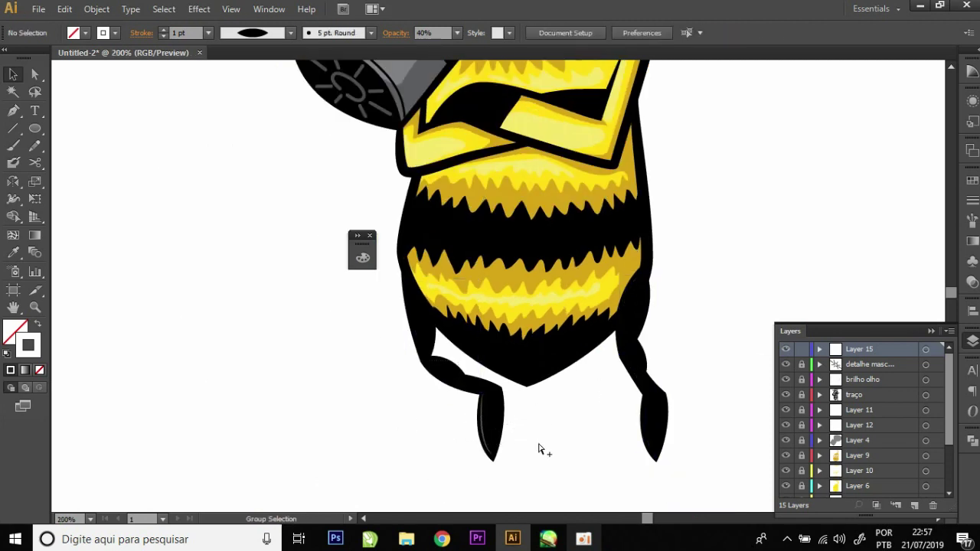
{"action": "scroll", "coordinate": [547, 449], "scroll_direction": "up", "scroll_amount": 1}
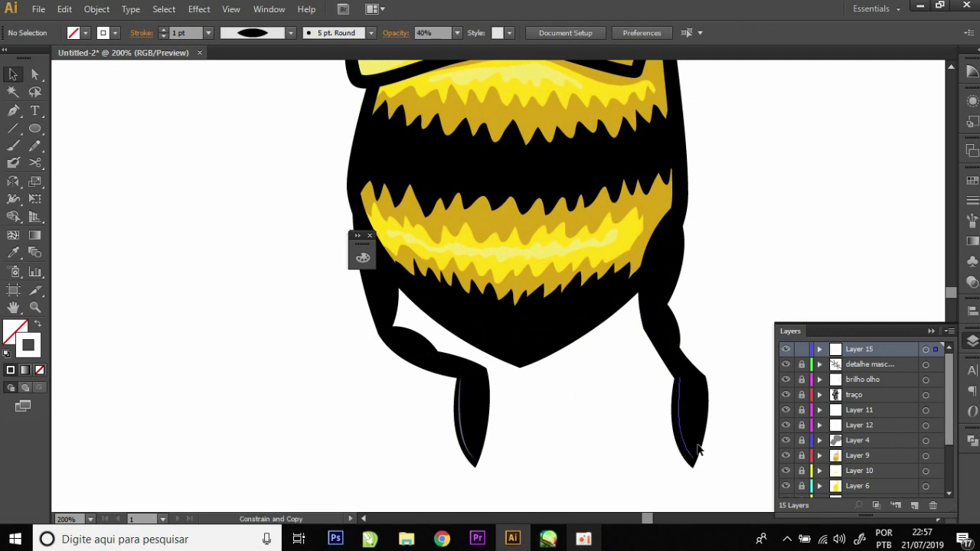
Nudge the right leg highlight into place and adjust both highlights' top anchor points
{"action": "left_click", "coordinate": [680, 451]}
{"action": "scroll", "coordinate": [686, 453], "scroll_direction": "up", "scroll_amount": 2}
{"action": "left_click_drag", "start_coordinate": [665, 458], "coordinate": [663, 462]}
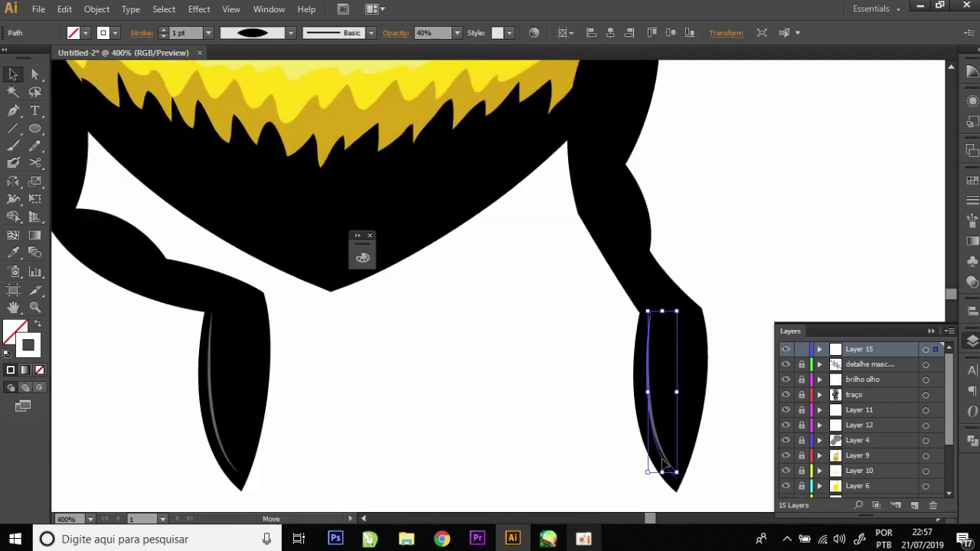
{"action": "key", "text": "a"}
{"action": "left_click", "coordinate": [650, 317]}
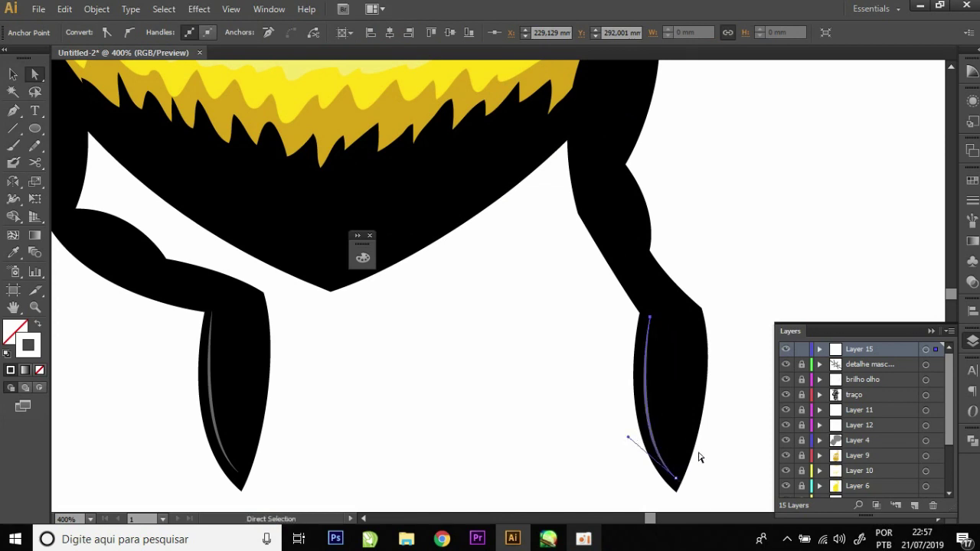
{"action": "left_click", "coordinate": [300, 322]}
{"action": "key", "text": "v"}
{"action": "key", "text": "a"}
{"action": "left_click", "coordinate": [215, 313]}
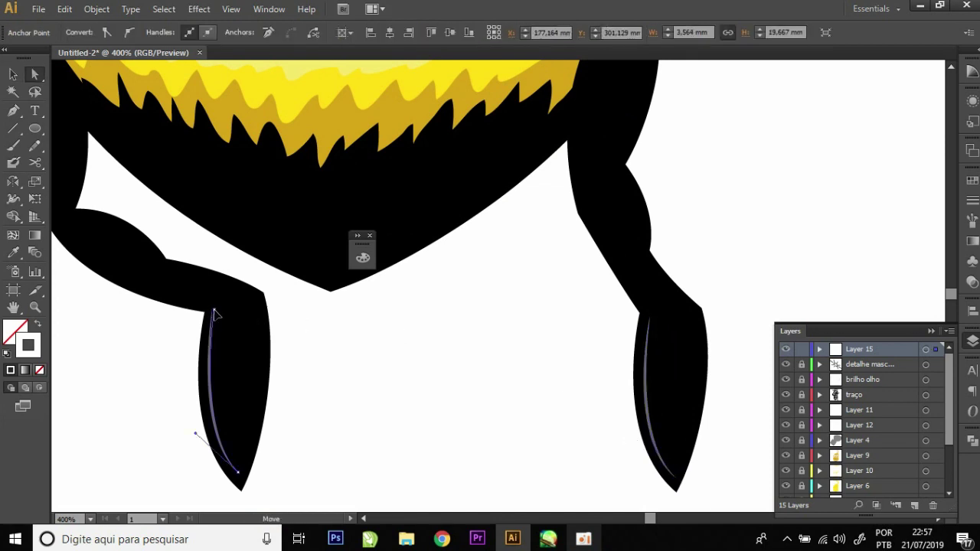
{"action": "left_click", "coordinate": [448, 328]}
Raise both leg highlight lines to 60% opacity and view the whole bee
{"action": "key", "text": "ctrl+minus"}
{"action": "key", "text": "ctrl+minus"}
{"action": "key", "text": "ctrl+minus"}
{"action": "key", "text": "ctrl+0"}
{"action": "key", "text": "ctrl+1"}
{"action": "scroll", "coordinate": [538, 307], "scroll_direction": "up", "scroll_amount": 1}
{"action": "key", "text": "v"}
{"action": "left_click_drag", "start_coordinate": [339, 350], "coordinate": [621, 409]}
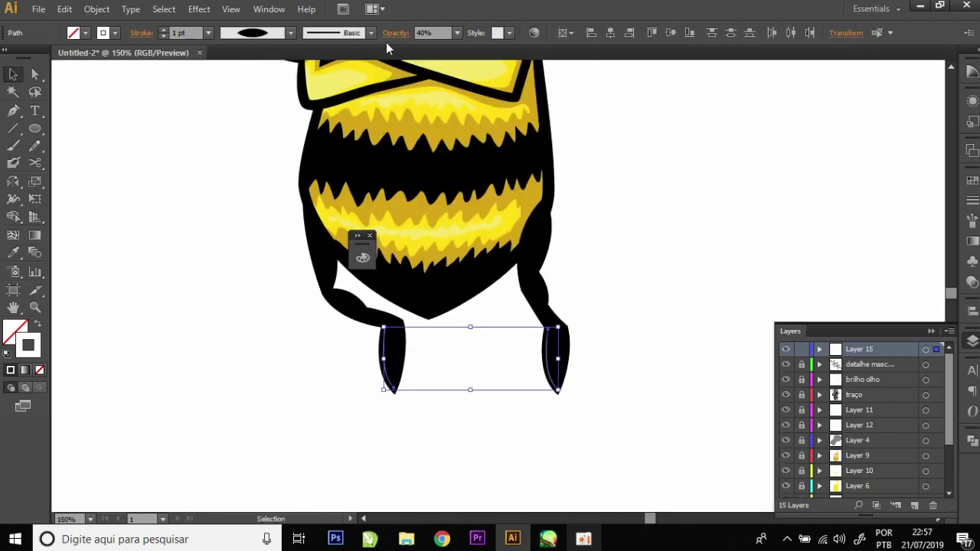
{"action": "left_click", "coordinate": [456, 33]}
{"action": "left_click", "coordinate": [473, 146]}
{"action": "left_click", "coordinate": [610, 298]}
{"action": "key", "text": "ctrl+minus"}
{"action": "key", "text": "ctrl+minus"}
{"action": "key", "text": "ctrl+minus"}
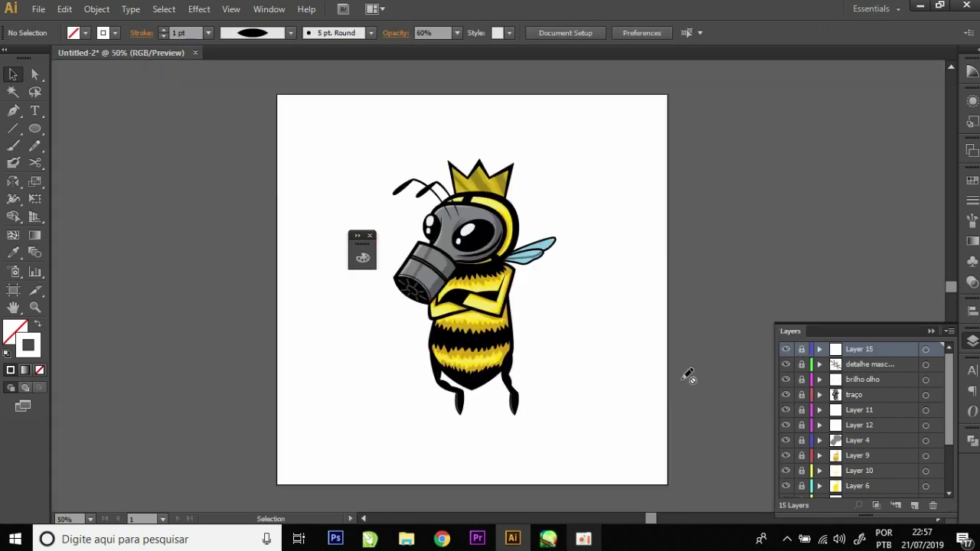
Close the floating panel and add a new top layer named 'tudo'
{"action": "left_click", "coordinate": [370, 235]}
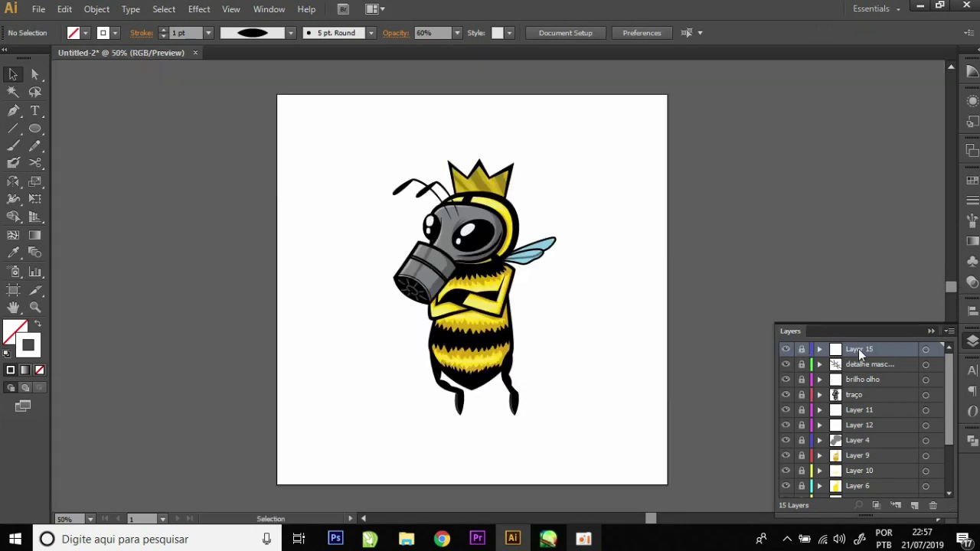
{"action": "left_click", "coordinate": [915, 505]}
{"action": "type", "text": "tudo"}
{"action": "key", "text": "Return"}
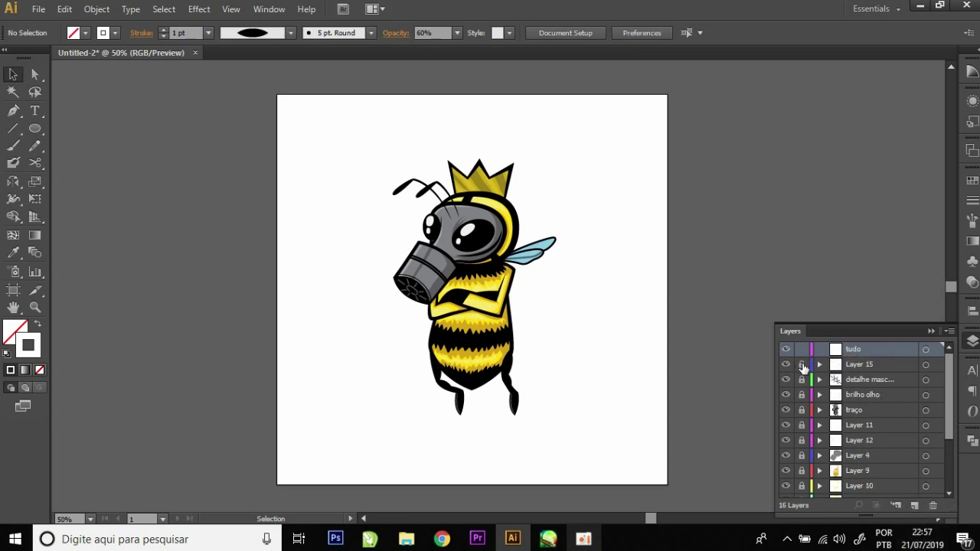
Unlock the lower layers and move Layer 15 through Layer 8 into tudo
{"action": "left_click_drag", "start_coordinate": [803, 368], "coordinate": [804, 476]}
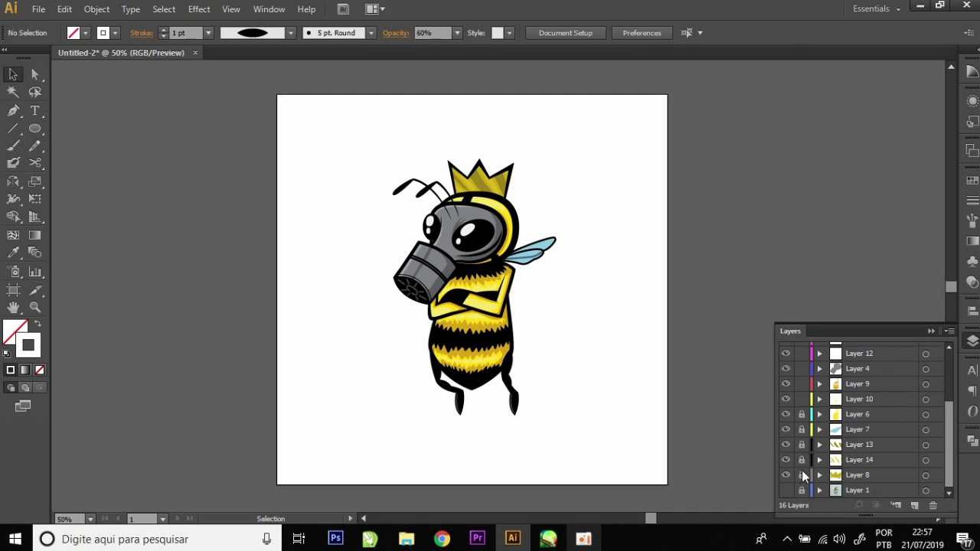
{"action": "left_click_drag", "start_coordinate": [802, 476], "coordinate": [800, 414]}
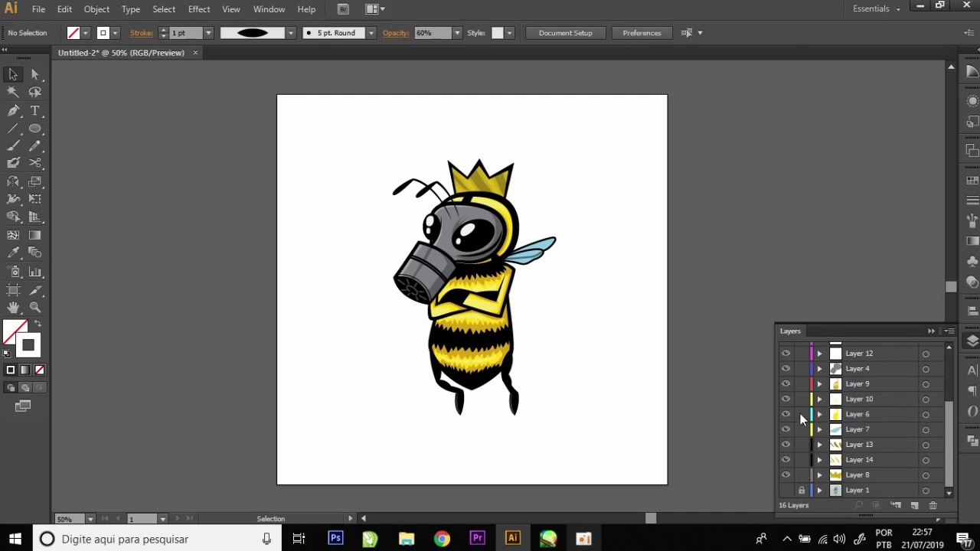
{"action": "left_click", "coordinate": [859, 476]}
{"action": "scroll", "coordinate": [862, 445], "scroll_direction": "up", "scroll_amount": 3}
{"action": "left_click", "coordinate": [859, 365], "text": "shift"}
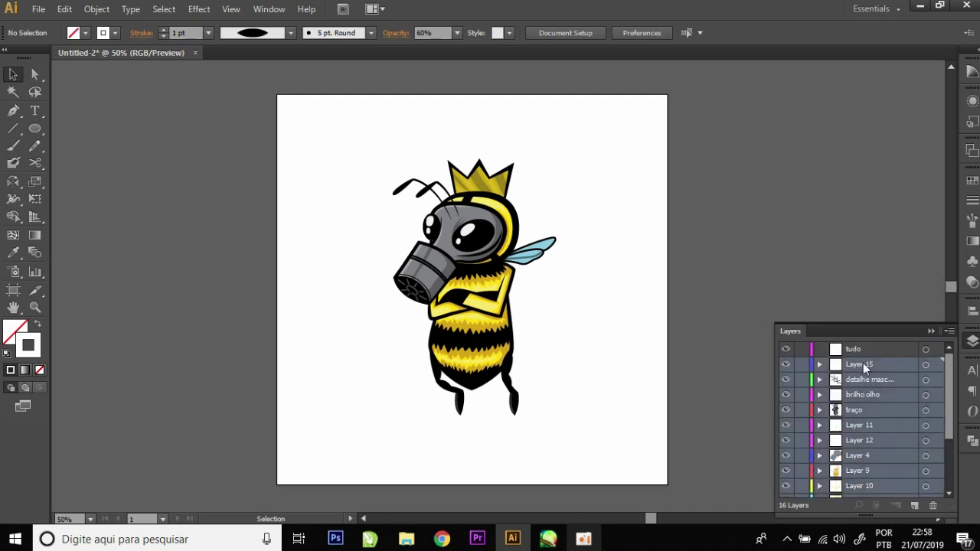
{"action": "left_click_drag", "start_coordinate": [860, 363], "coordinate": [861, 351]}
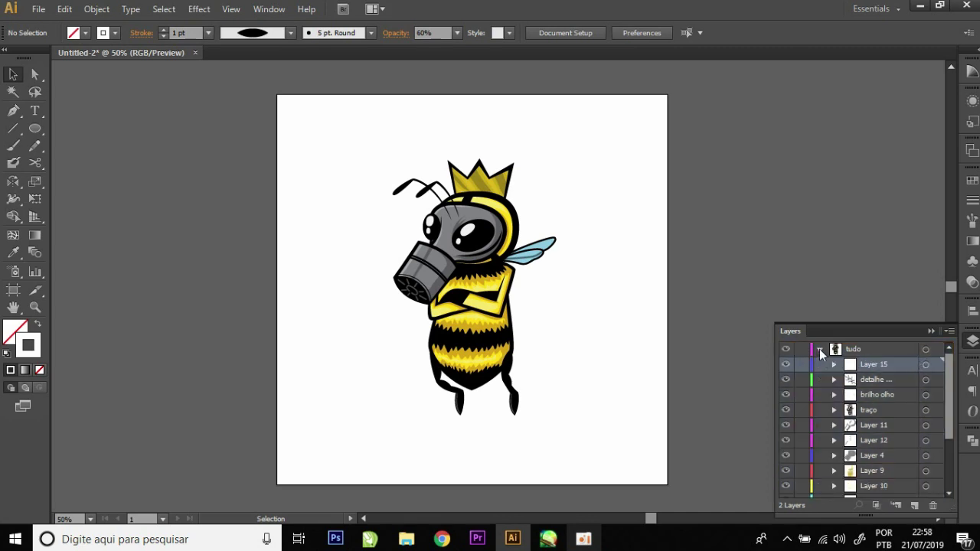
Select the artwork in tudo, lock the layer, and add a new layer
{"action": "left_click", "coordinate": [928, 351]}
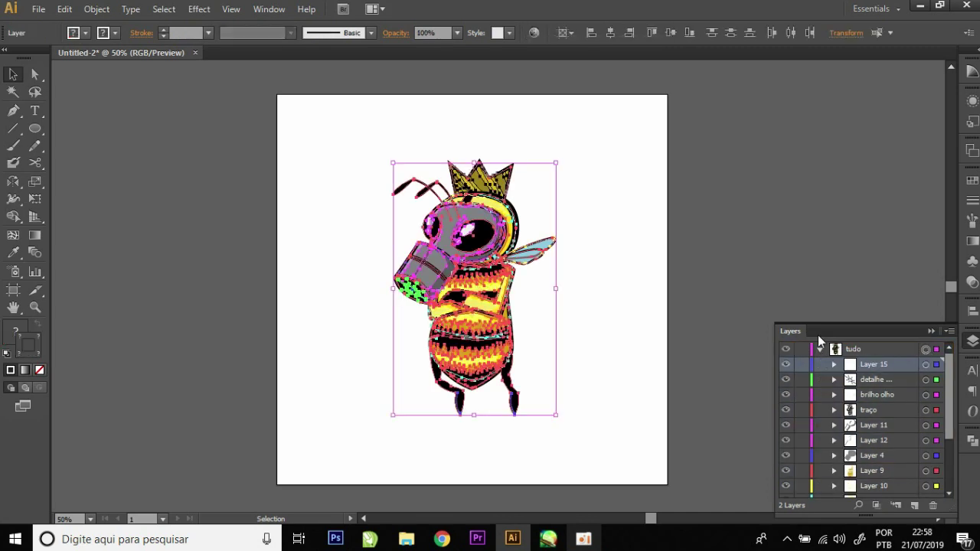
{"action": "left_click", "coordinate": [801, 349]}
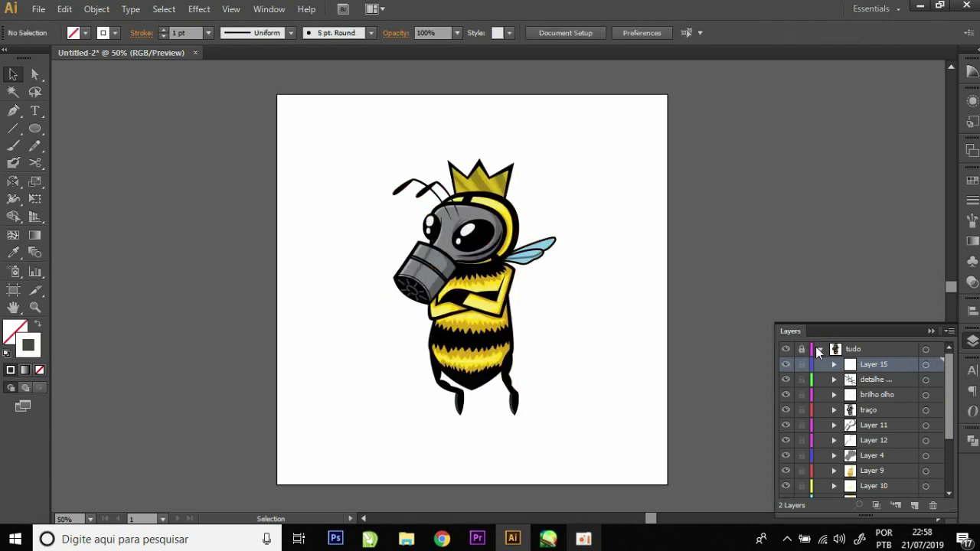
{"action": "left_click", "coordinate": [916, 505]}
Paste the bee, outline its strokes, move it left of the artboard, and group it
{"action": "key", "text": "ctrl+v"}
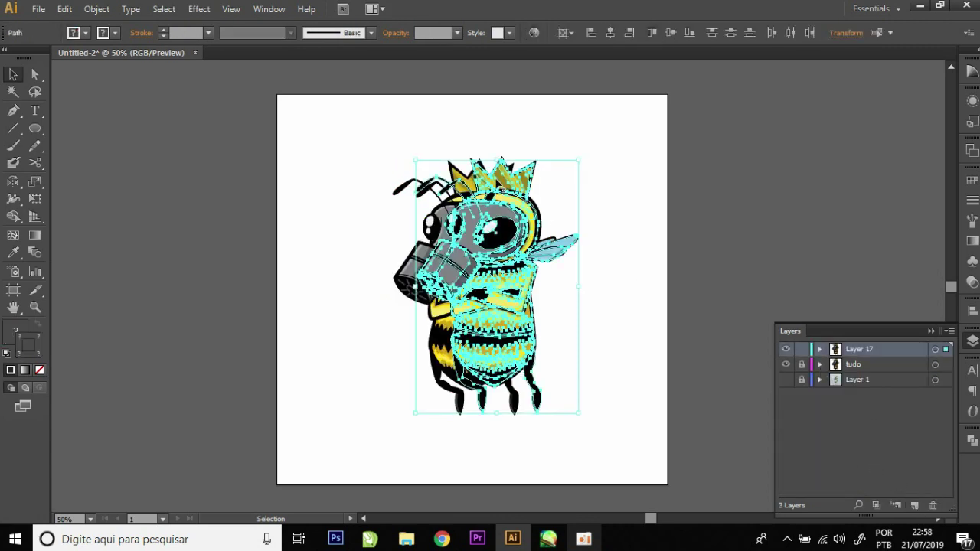
{"action": "left_click", "coordinate": [96, 8]}
{"action": "mouse_move", "coordinate": [112, 300]}
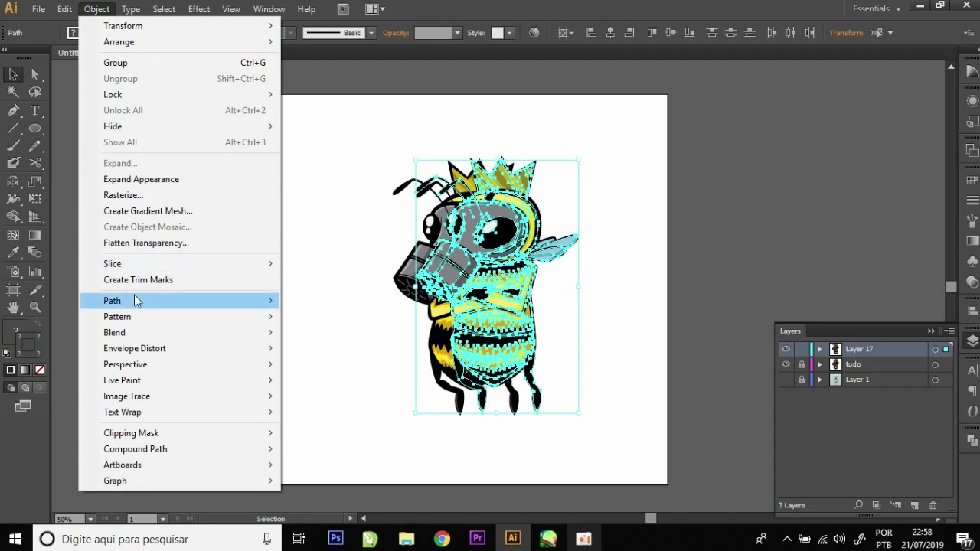
{"action": "left_click", "coordinate": [337, 338]}
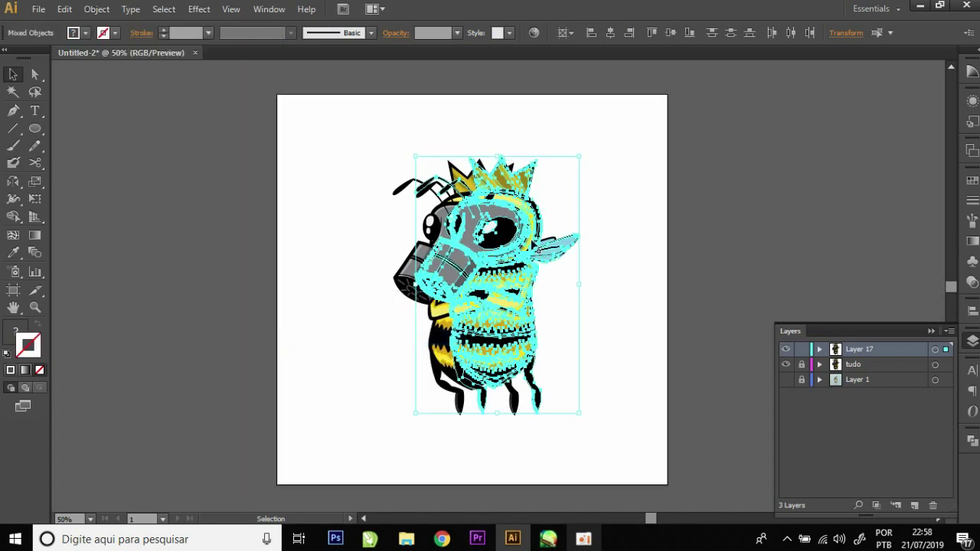
{"action": "left_click_drag", "start_coordinate": [532, 239], "coordinate": [217, 201]}
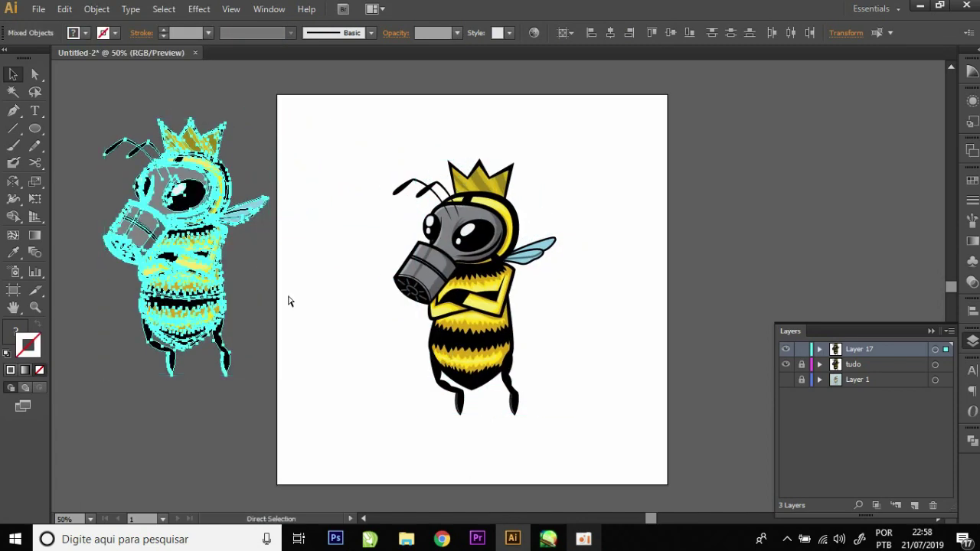
{"action": "key", "text": "ctrl+g"}
Inspect the contents of Layer 17 and tudo in the Layers panel
{"action": "left_click", "coordinate": [276, 334]}
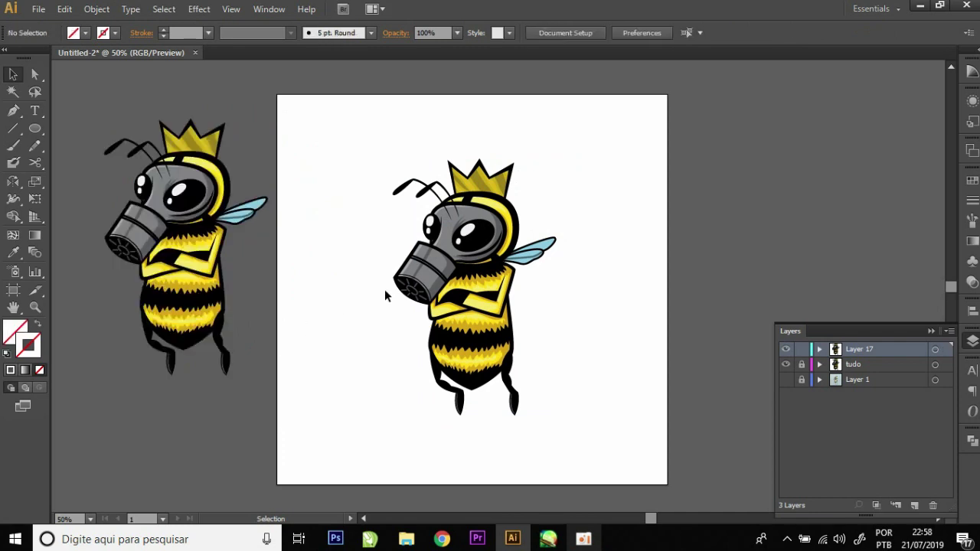
{"action": "left_click", "coordinate": [820, 349]}
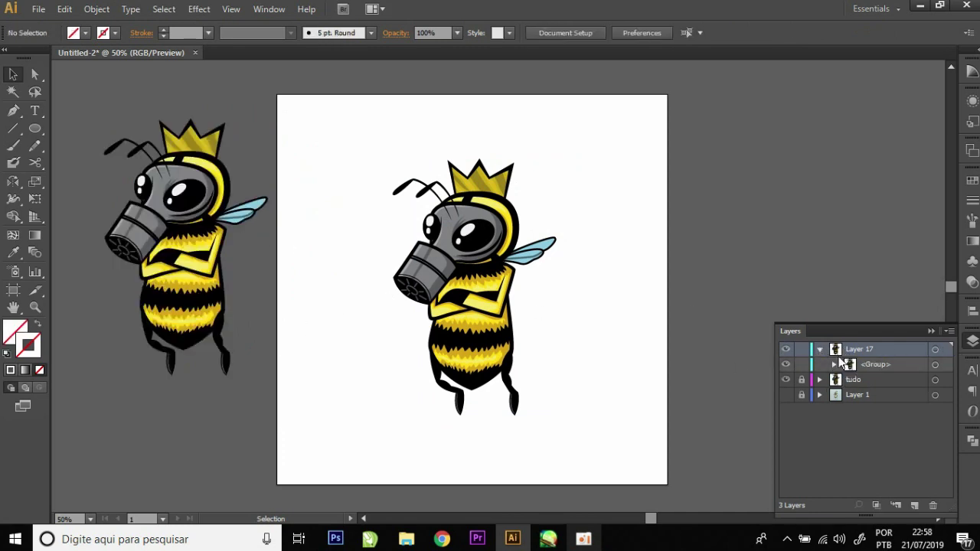
{"action": "left_click", "coordinate": [935, 365]}
{"action": "left_click", "coordinate": [311, 227]}
{"action": "left_click", "coordinate": [820, 380]}
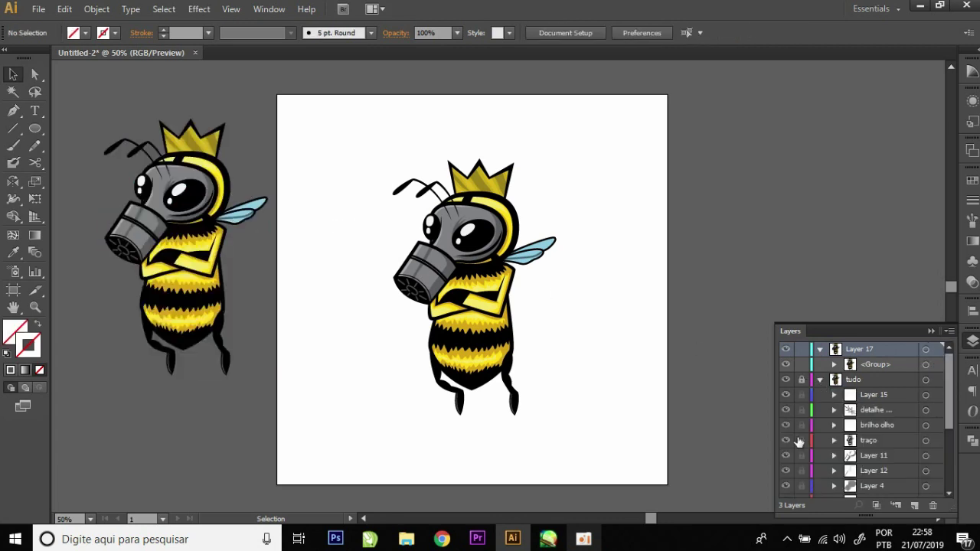
{"action": "scroll", "coordinate": [804, 452], "scroll_direction": "down", "scroll_amount": 3}
{"action": "scroll", "coordinate": [811, 424], "scroll_direction": "up", "scroll_amount": 3}
{"action": "scroll", "coordinate": [802, 435], "scroll_direction": "down", "scroll_amount": 3}
{"action": "scroll", "coordinate": [821, 398], "scroll_direction": "up", "scroll_amount": 3}
{"action": "left_click", "coordinate": [821, 377]}
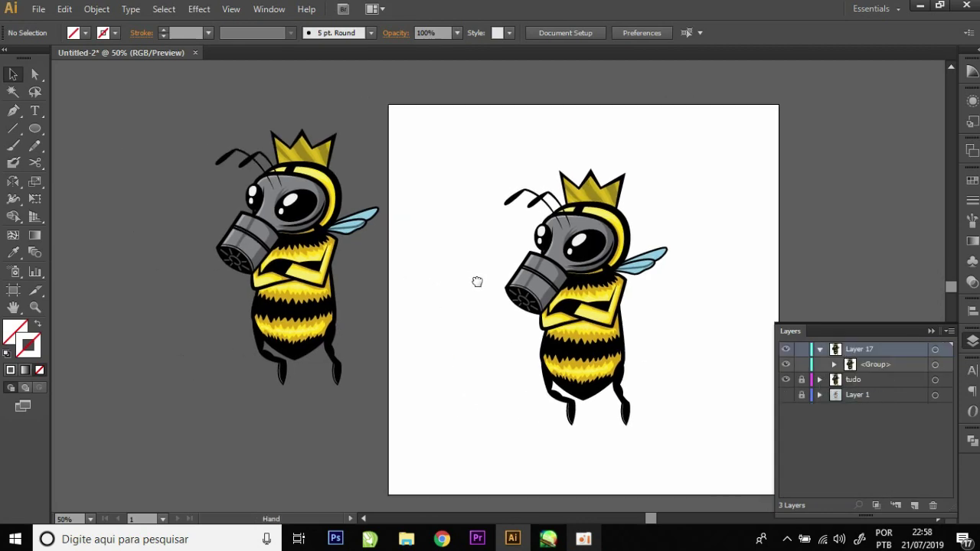
Navigate around the canvas to review the outlined copy beside the artboard
{"action": "scroll", "coordinate": [384, 272], "scroll_direction": "up", "scroll_amount": 2}
{"action": "left_click_drag", "start_coordinate": [308, 264], "coordinate": [473, 326]}
{"action": "scroll", "coordinate": [471, 320], "scroll_direction": "down", "scroll_amount": 1}
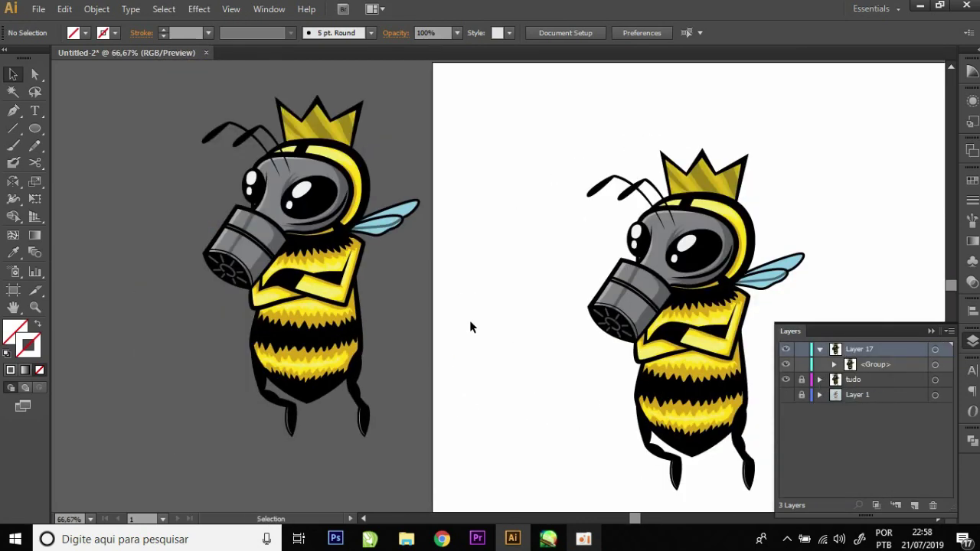
{"action": "scroll", "coordinate": [248, 251], "scroll_direction": "up", "scroll_amount": 1}
{"action": "scroll", "coordinate": [368, 289], "scroll_direction": "down", "scroll_amount": 1}
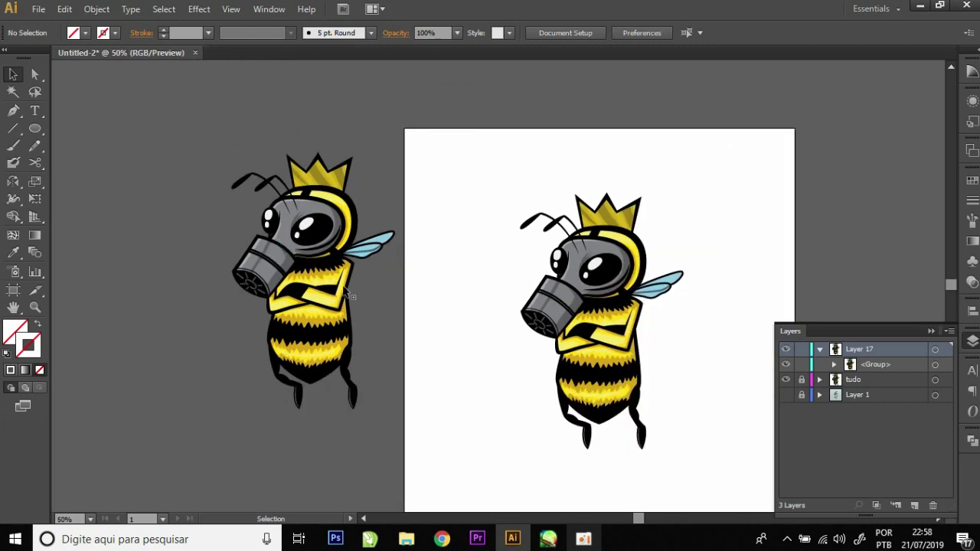
{"action": "scroll", "coordinate": [368, 288], "scroll_direction": "left", "scroll_amount": 2}
{"action": "scroll", "coordinate": [371, 290], "scroll_direction": "up", "scroll_amount": 1}
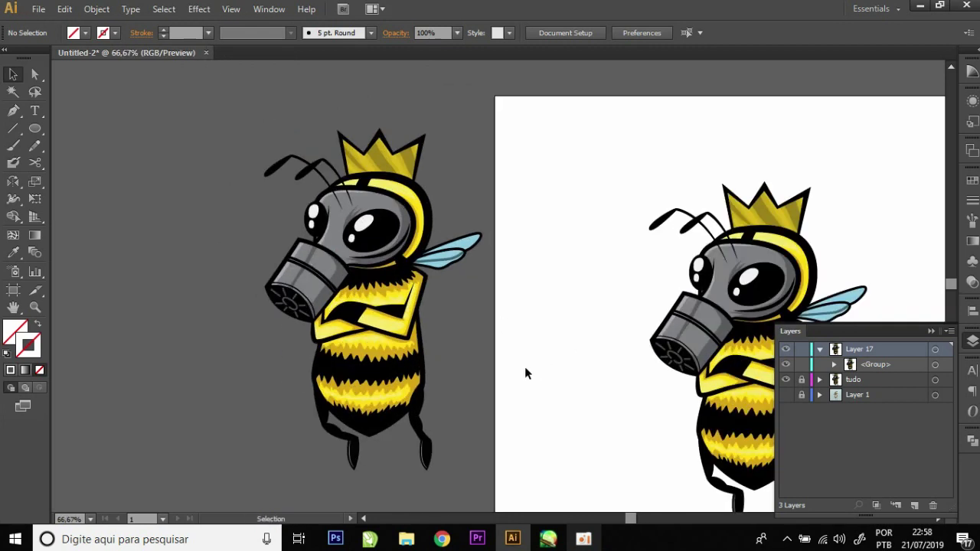